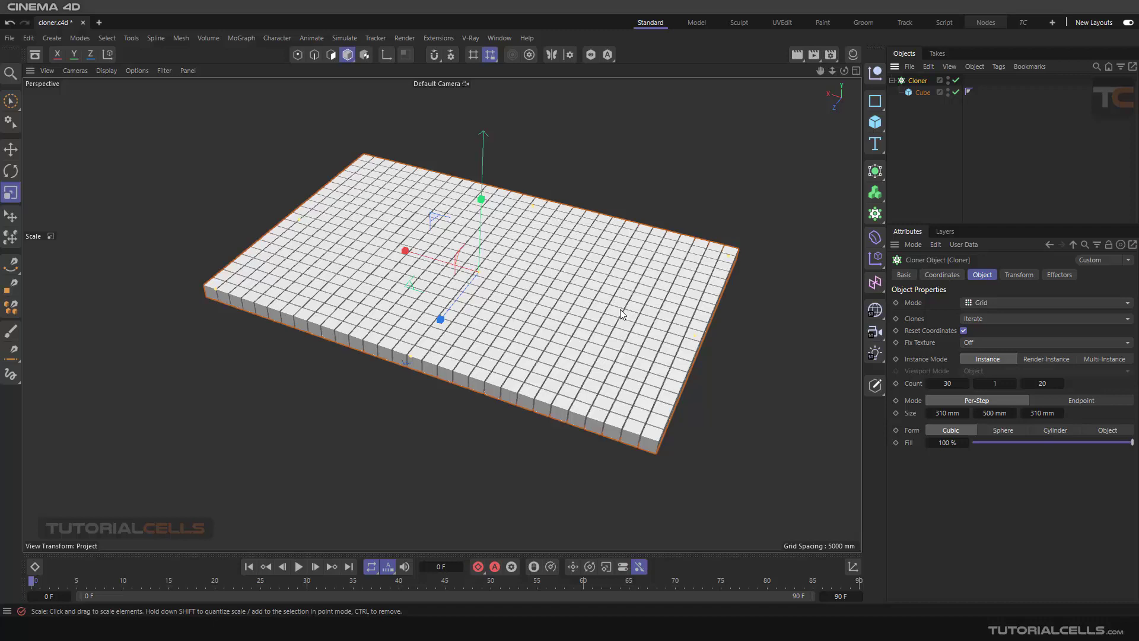
Deselect the Cloner and detach the MoGraph effector list as a floating palette over the viewport
{"action": "left_click_drag", "start_coordinate": [618, 304], "coordinate": [533, 296], "text": "alt"}
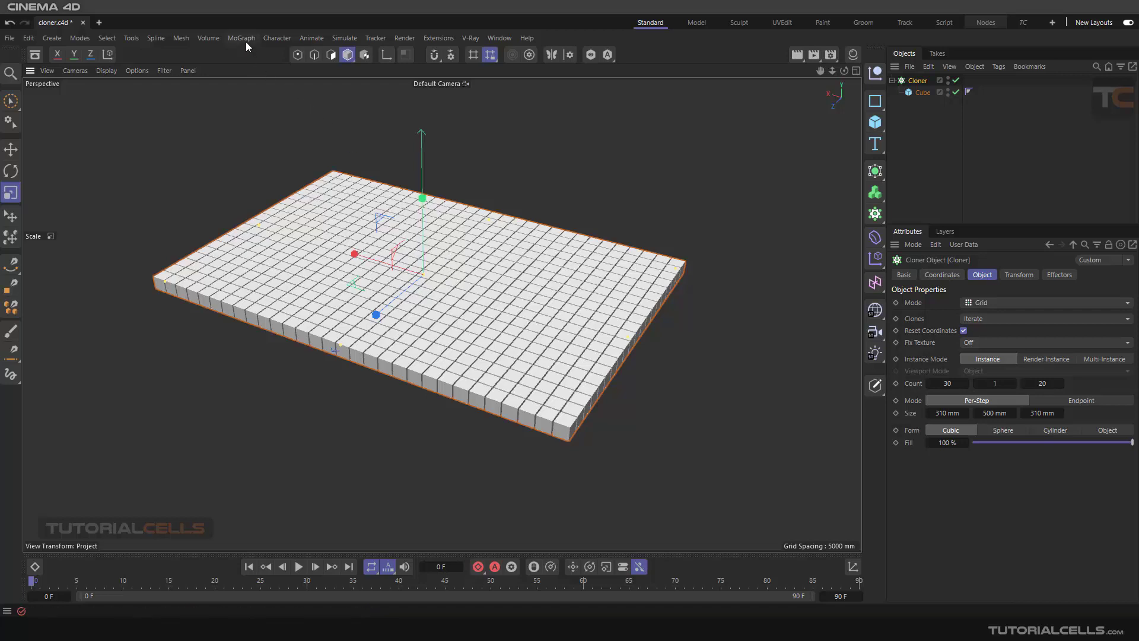
{"action": "left_click", "coordinate": [911, 100]}
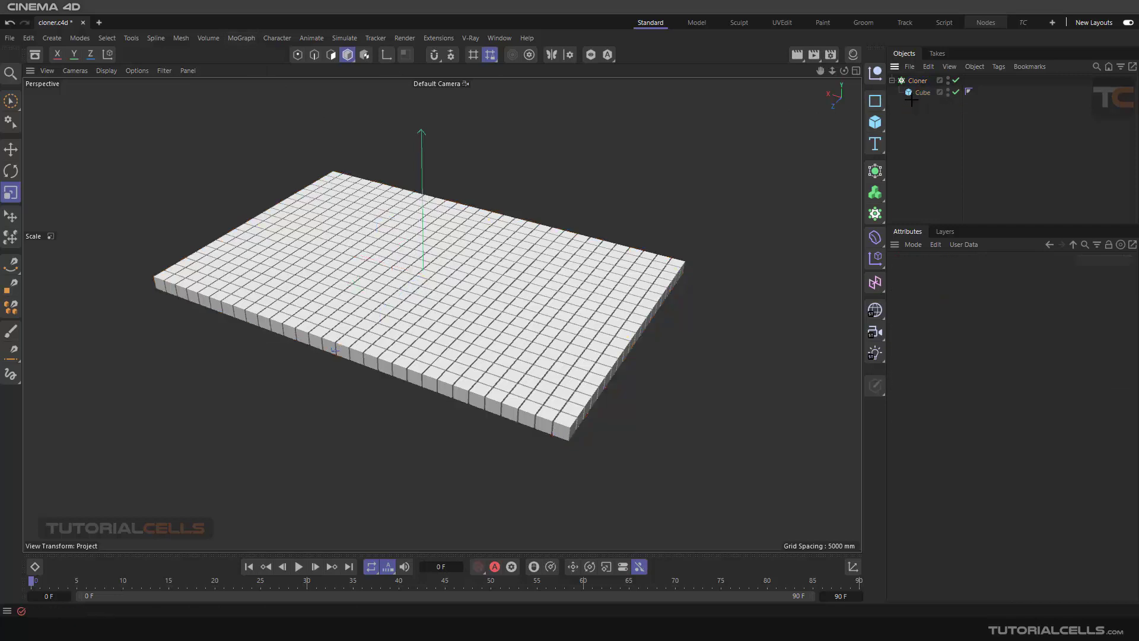
{"action": "left_click", "coordinate": [242, 37]}
{"action": "mouse_move", "coordinate": [250, 59]}
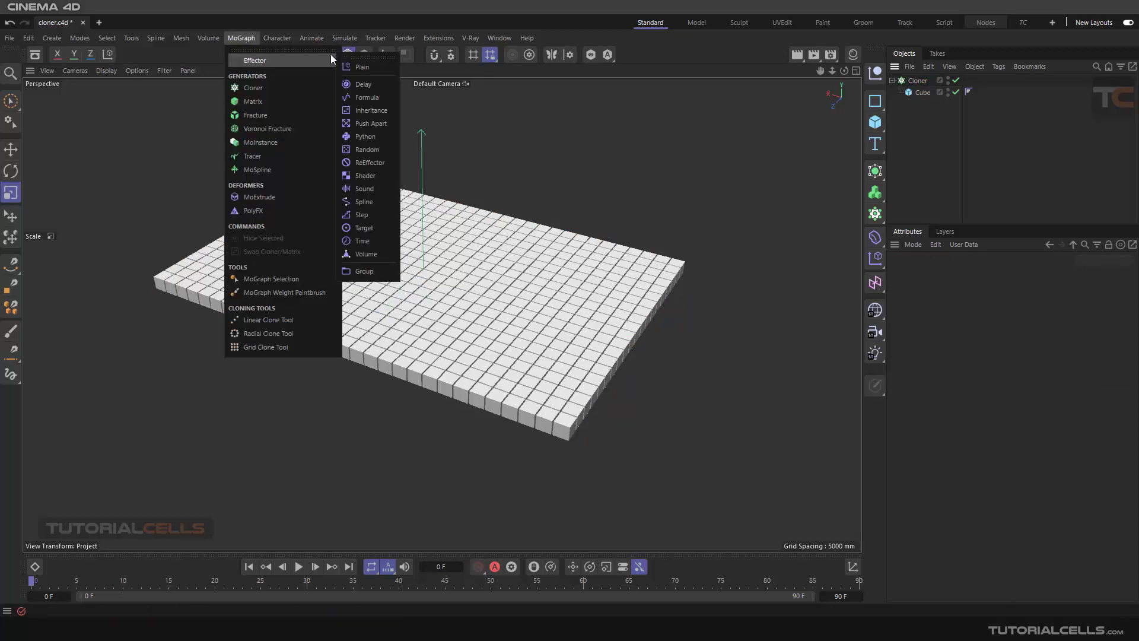
{"action": "left_click", "coordinate": [343, 55]}
{"action": "left_click_drag", "start_coordinate": [355, 49], "coordinate": [60, 111]}
Enlarge the icons of the floating effector palette and extend it so all effectors show
{"action": "right_click", "coordinate": [61, 141]}
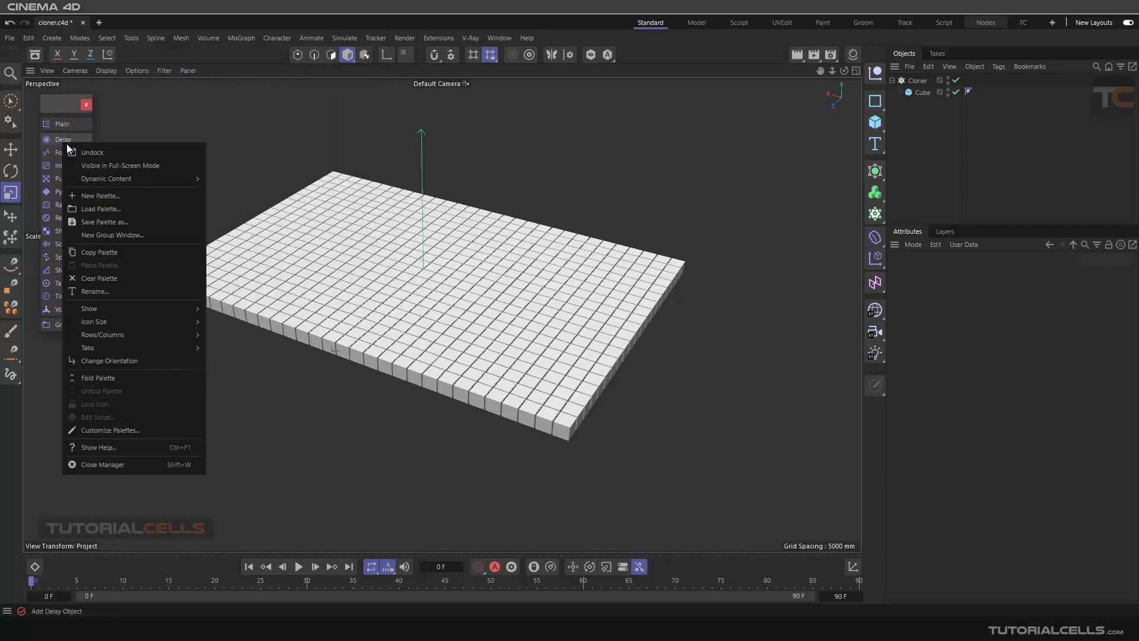
{"action": "mouse_move", "coordinate": [134, 322]}
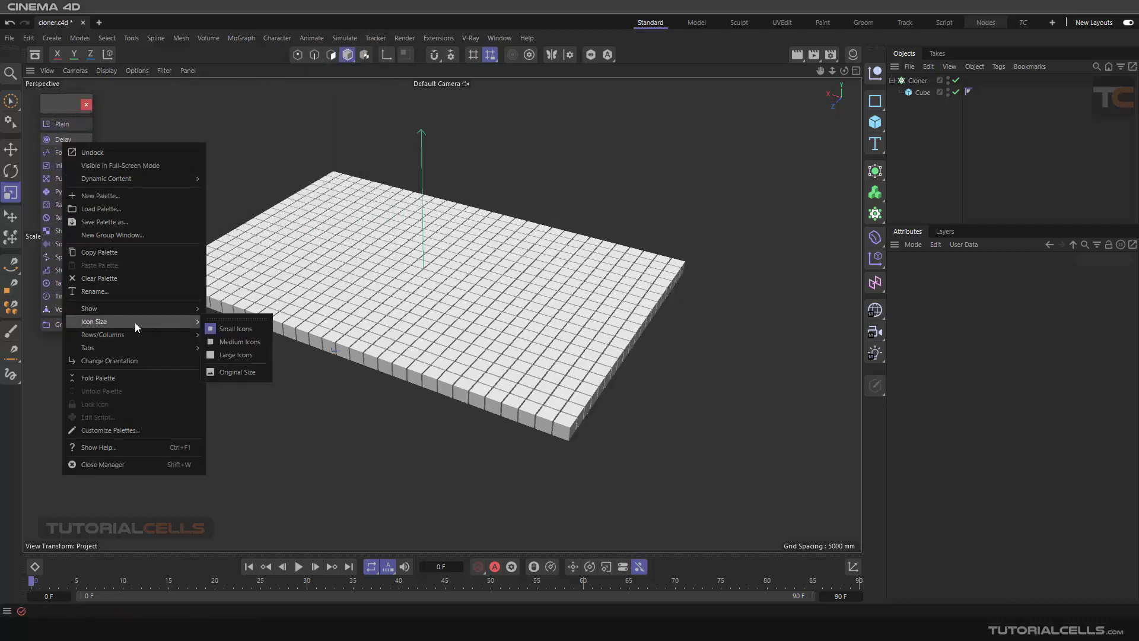
{"action": "left_click", "coordinate": [218, 348]}
{"action": "left_click_drag", "start_coordinate": [87, 337], "coordinate": [88, 473]}
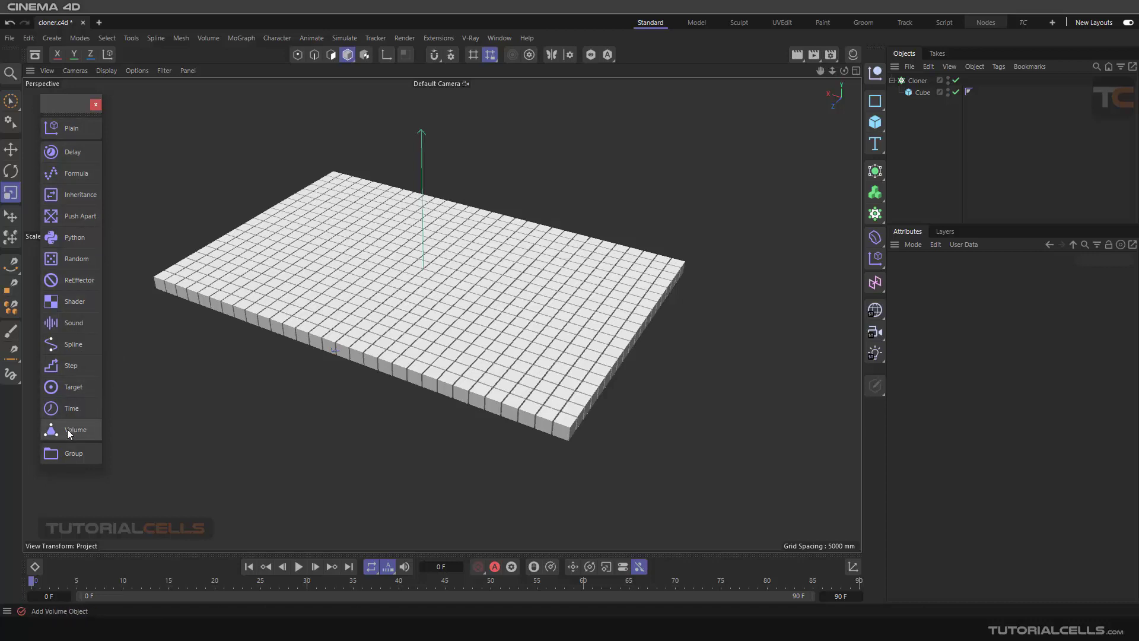
Add a Plain effector with nothing selected and review its Basic, Effector, Parameter, Deformer and Fields settings
{"action": "left_click", "coordinate": [77, 130]}
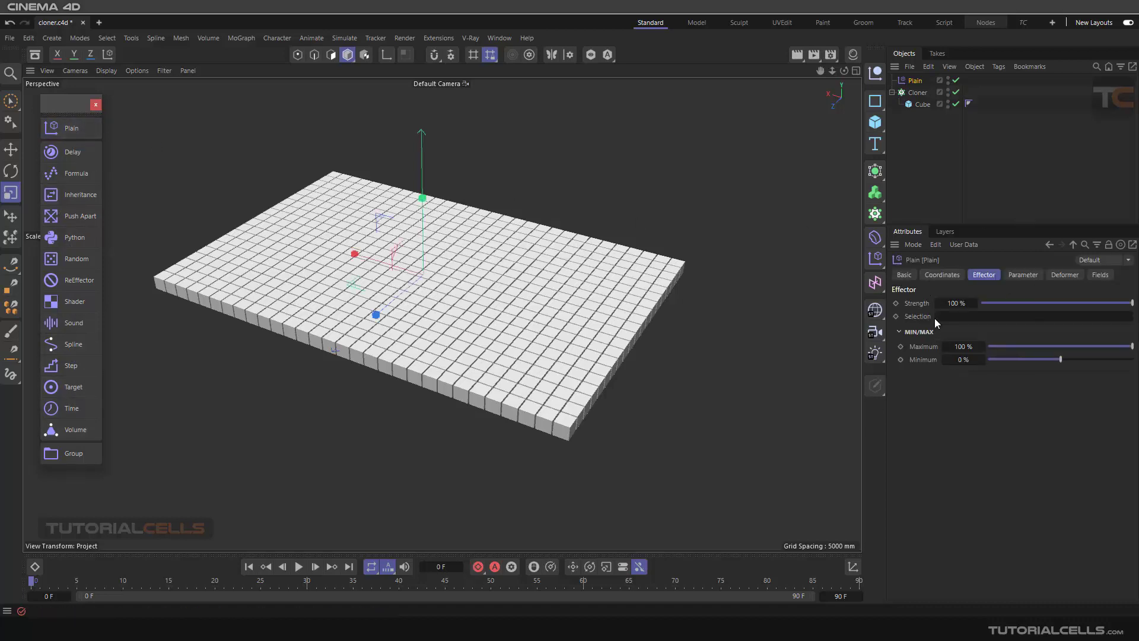
{"action": "left_click", "coordinate": [941, 276]}
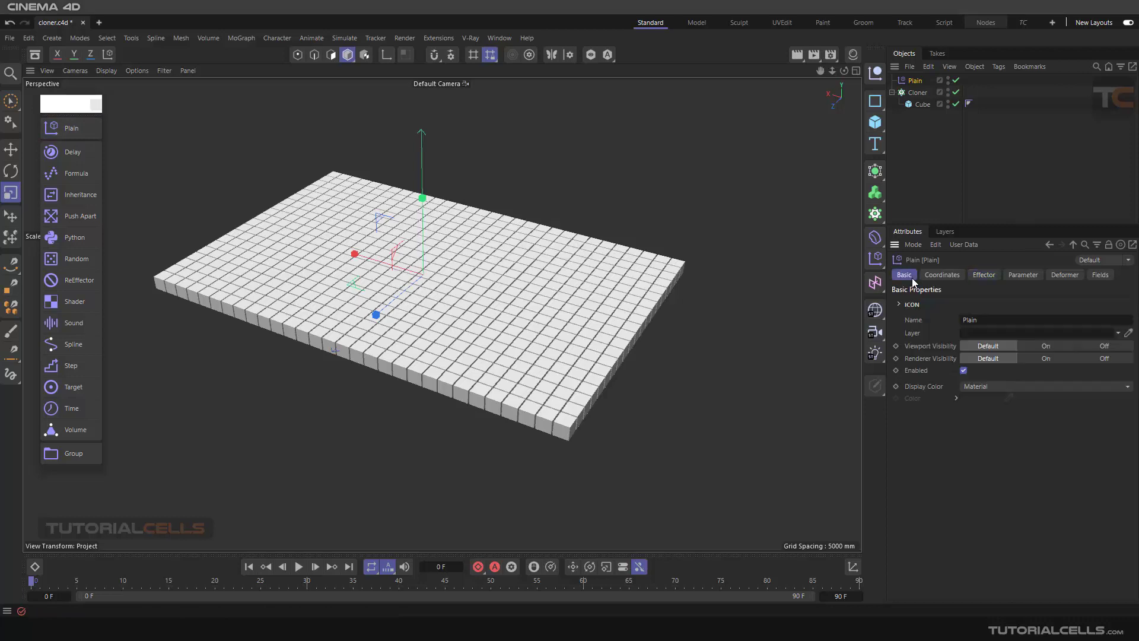
{"action": "left_click", "coordinate": [983, 275]}
{"action": "left_click", "coordinate": [1017, 274]}
{"action": "left_click", "coordinate": [1063, 276]}
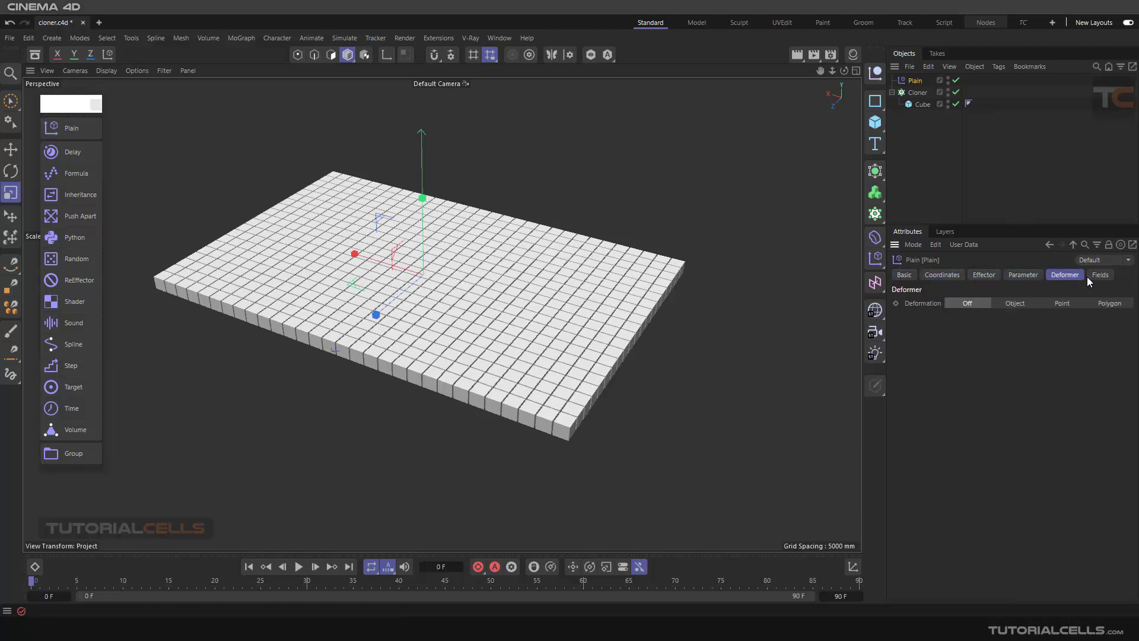
{"action": "left_click", "coordinate": [1099, 275]}
{"action": "left_click", "coordinate": [979, 276]}
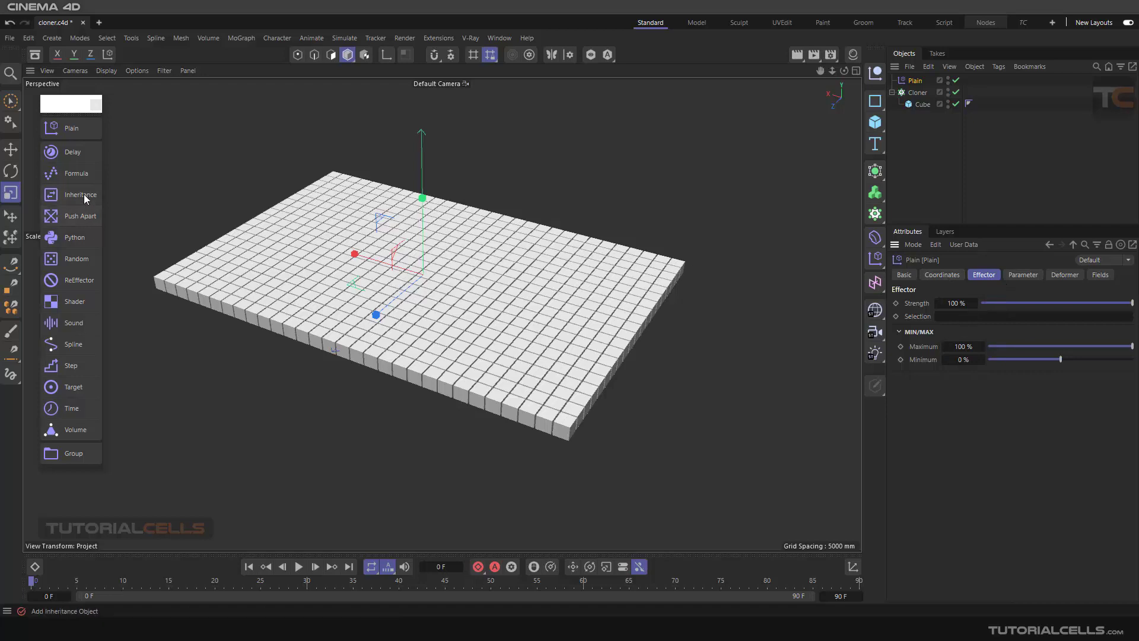
Add a Formula effector to compare its settings with the Plain effector's, and delete it again
{"action": "left_click", "coordinate": [81, 175]}
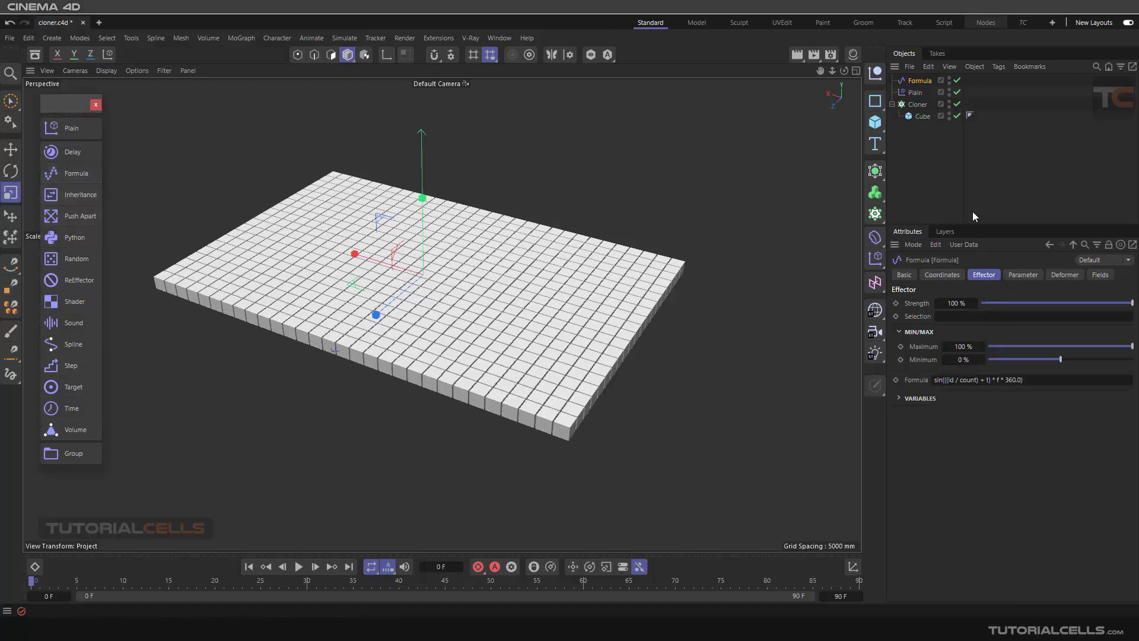
{"action": "left_click", "coordinate": [946, 274]}
{"action": "left_click", "coordinate": [984, 274]}
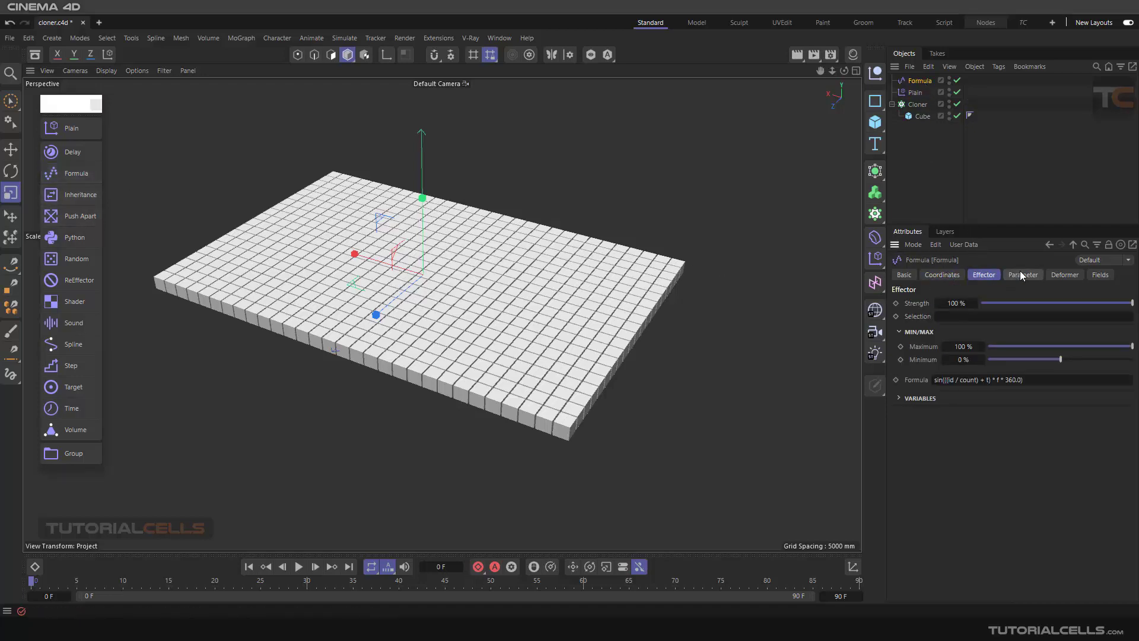
{"action": "left_click", "coordinate": [1022, 274]}
{"action": "left_click", "coordinate": [1066, 275]}
{"action": "left_click", "coordinate": [1025, 275]}
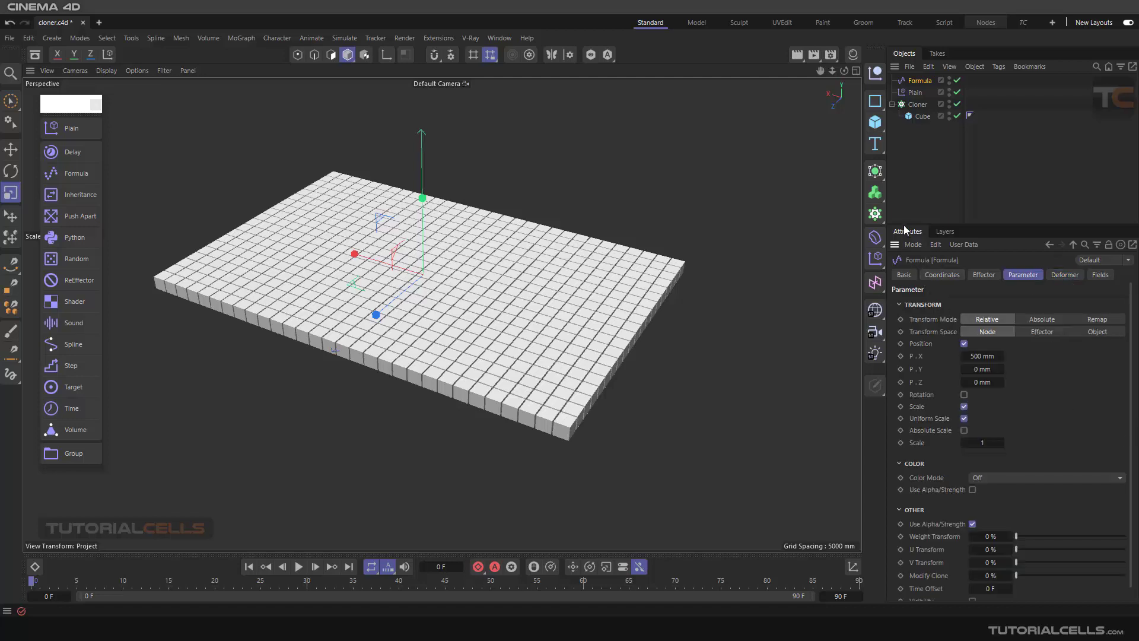
{"action": "left_click_drag", "start_coordinate": [904, 226], "coordinate": [909, 206]}
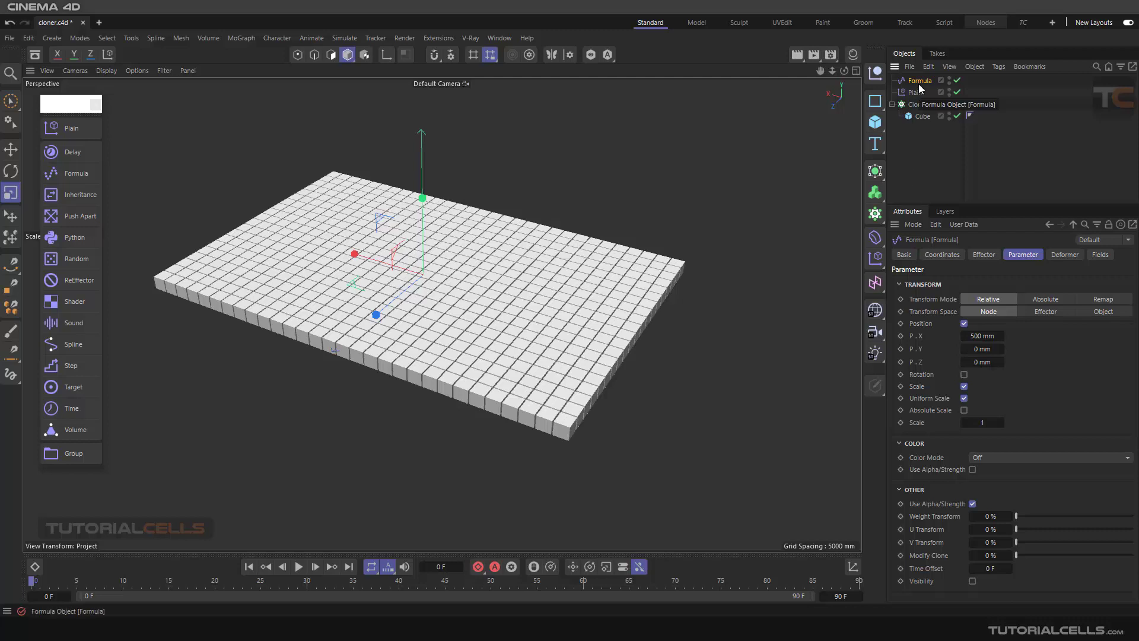
{"action": "key", "text": "Delete"}
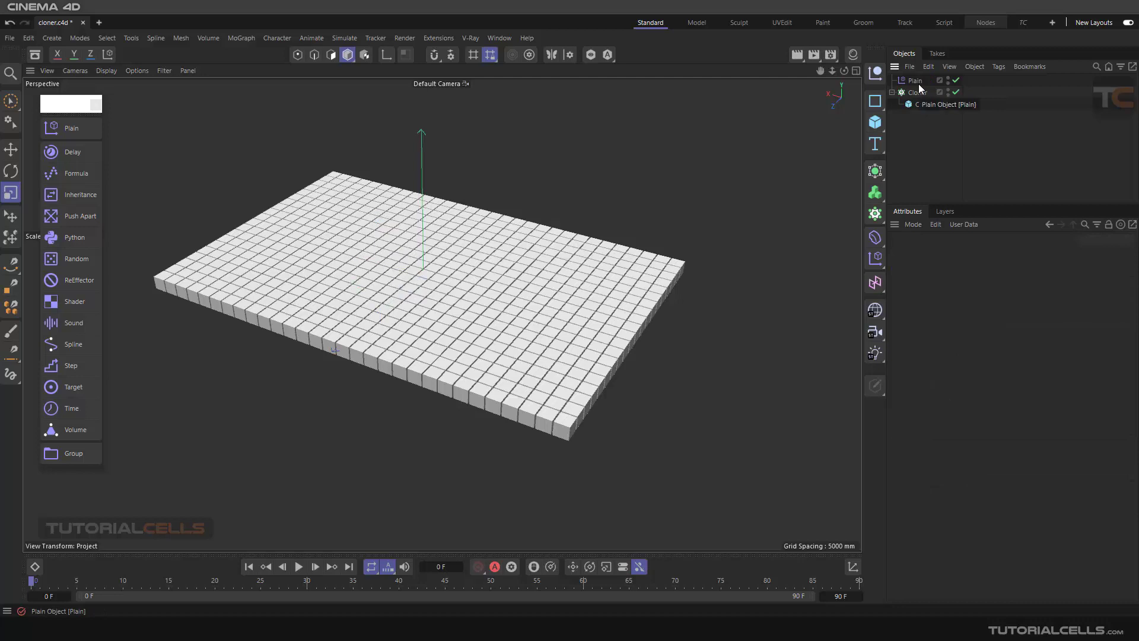
Compare the Plain effector's and Cloner's settings, and assign the Plain effector to the Cloner's Effectors list
{"action": "left_click", "coordinate": [918, 83]}
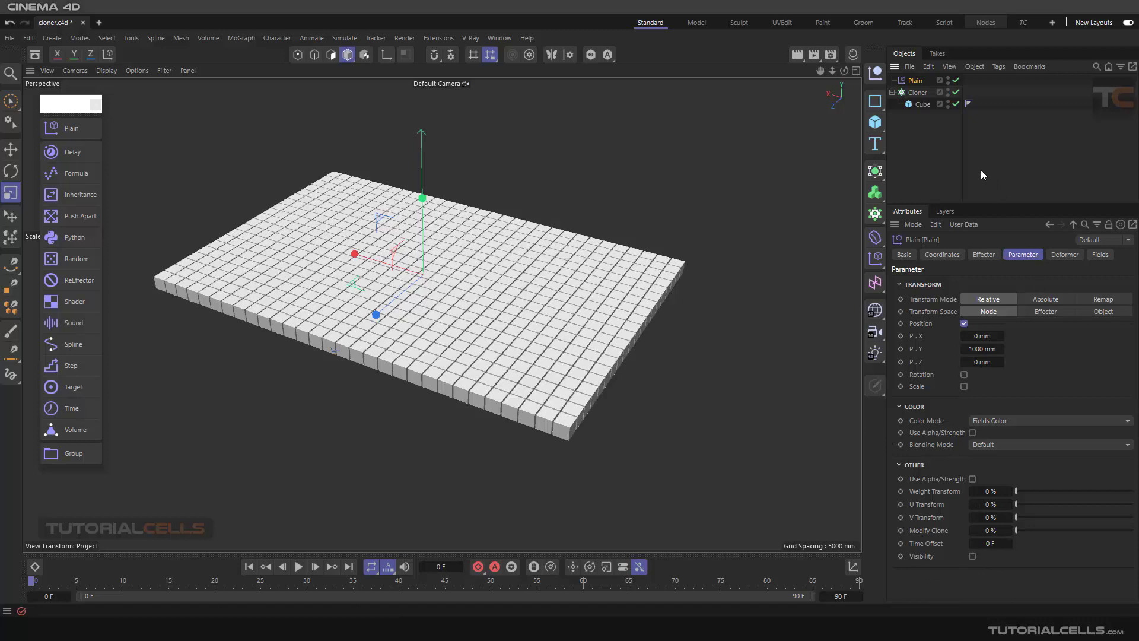
{"action": "left_click", "coordinate": [914, 92]}
{"action": "left_click", "coordinate": [914, 81]}
{"action": "left_click", "coordinate": [913, 92]}
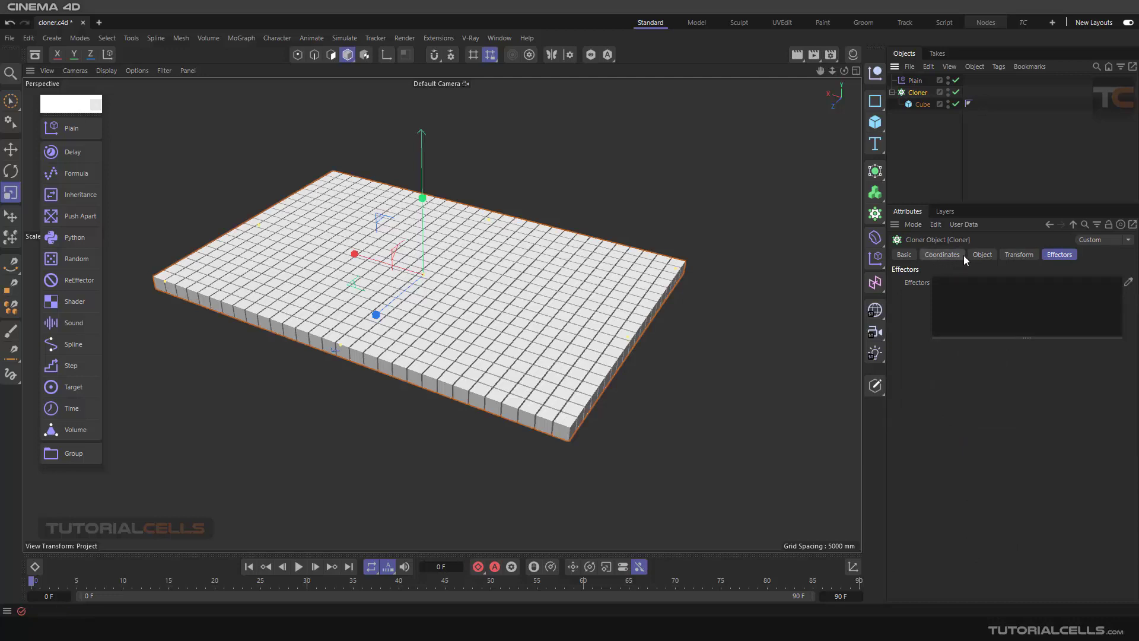
{"action": "left_click", "coordinate": [982, 255]}
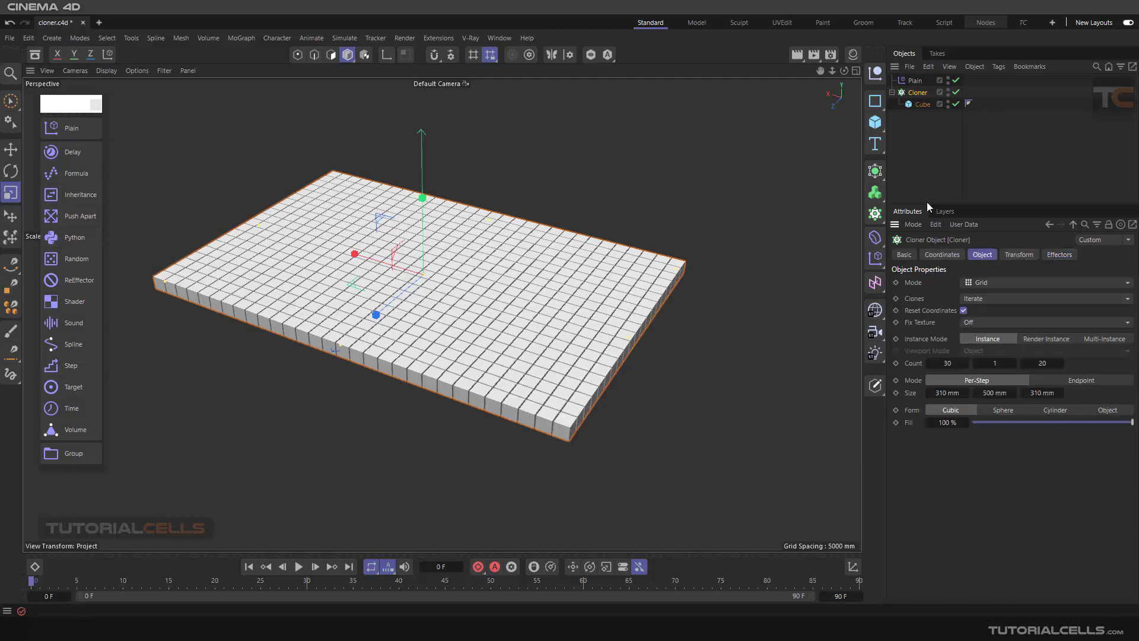
{"action": "left_click", "coordinate": [1057, 254]}
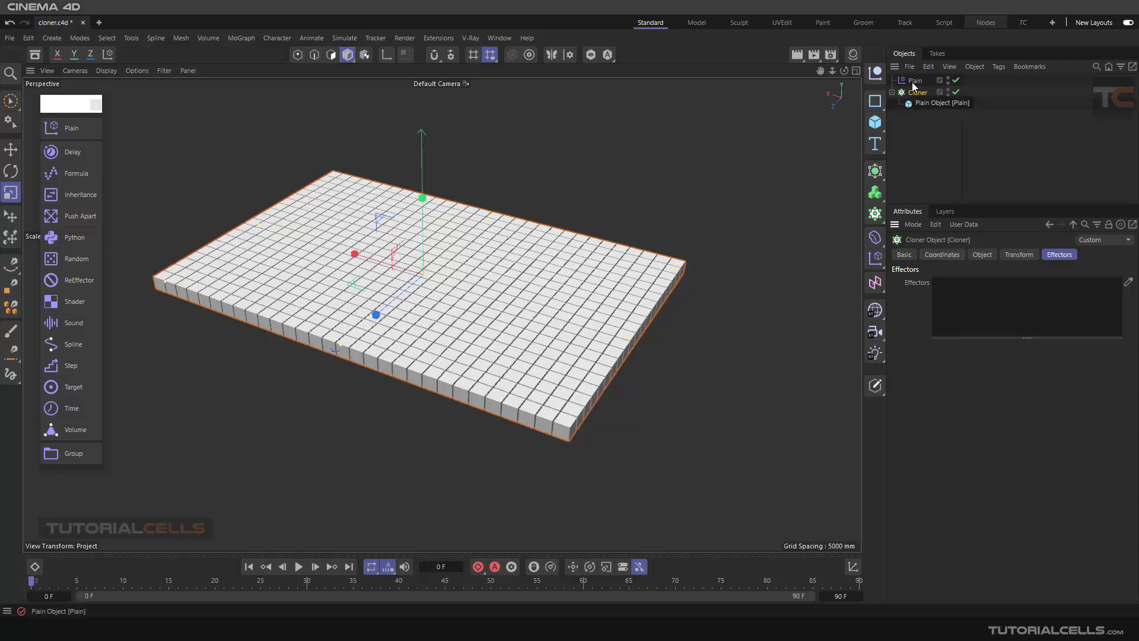
{"action": "left_click_drag", "start_coordinate": [914, 86], "coordinate": [951, 288]}
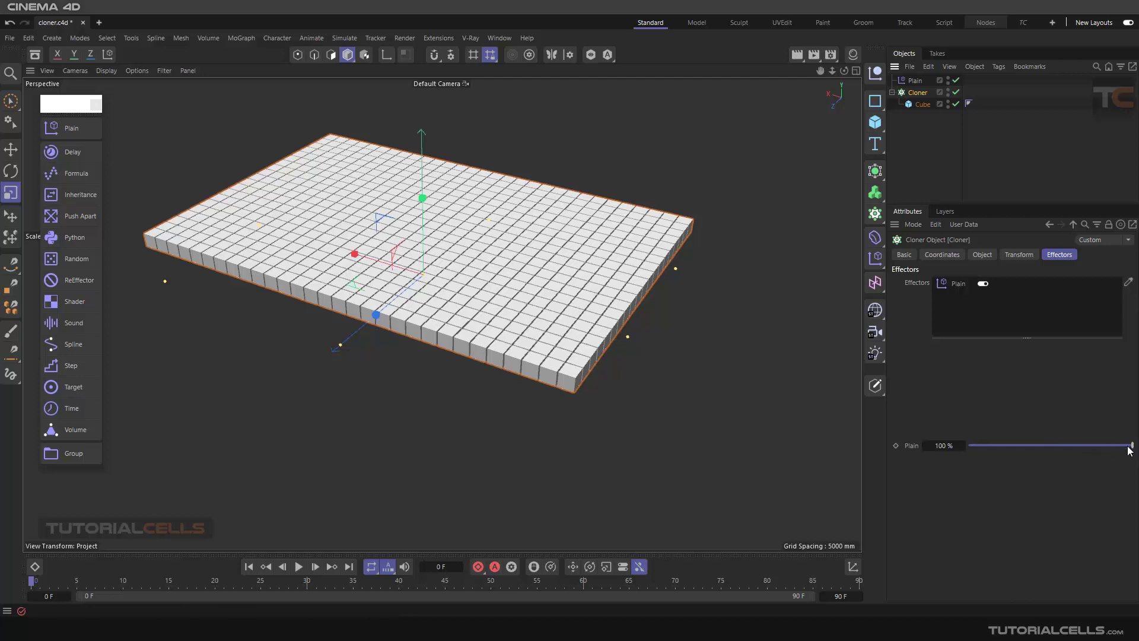
Try the Plain strength in the Cloner, and remove the effector from both the Effectors list and the scene
{"action": "mouse_move", "coordinate": [1128, 450]}
{"action": "left_mouse_down"}
{"action": "mouse_move", "coordinate": [926, 457]}
{"action": "mouse_move", "coordinate": [1133, 446]}
{"action": "left_mouse_up"}
{"action": "key", "text": "Delete"}
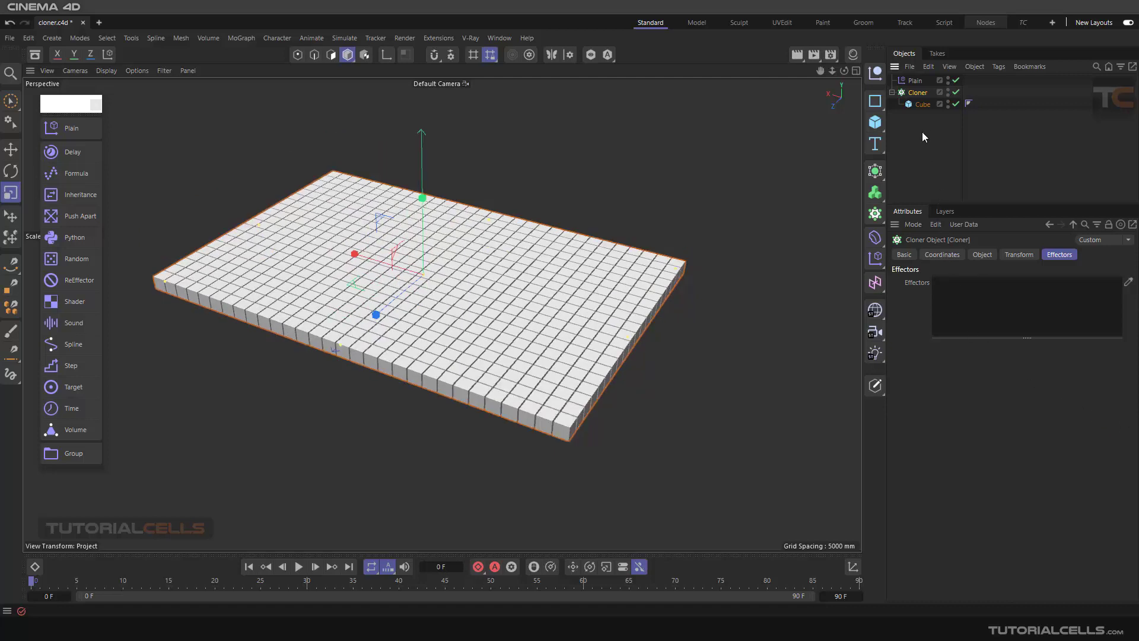
{"action": "left_click", "coordinate": [908, 81]}
{"action": "key", "text": "Delete"}
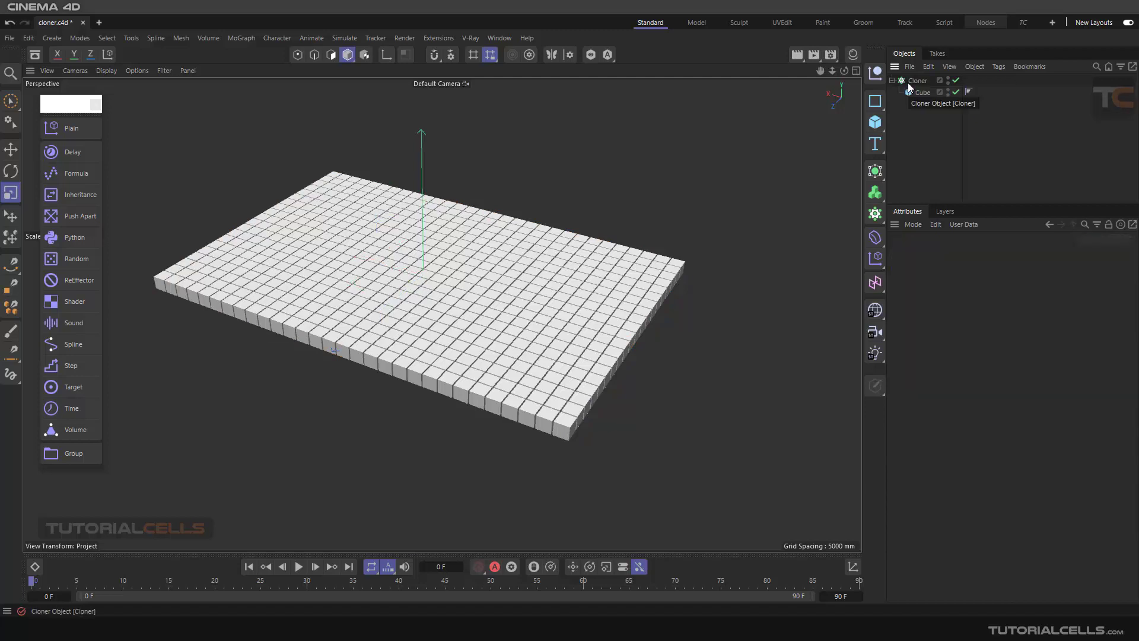
Add a Plain effector with the Cloner selected, and check the Cloner's Effectors list
{"action": "left_click", "coordinate": [914, 82]}
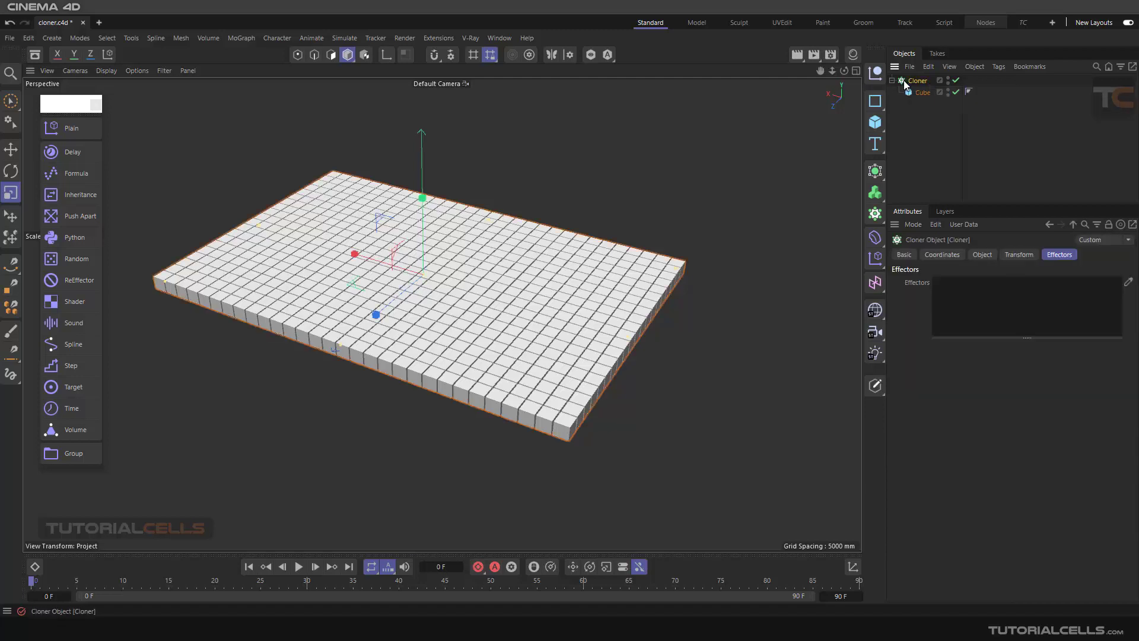
{"action": "left_click", "coordinate": [66, 126]}
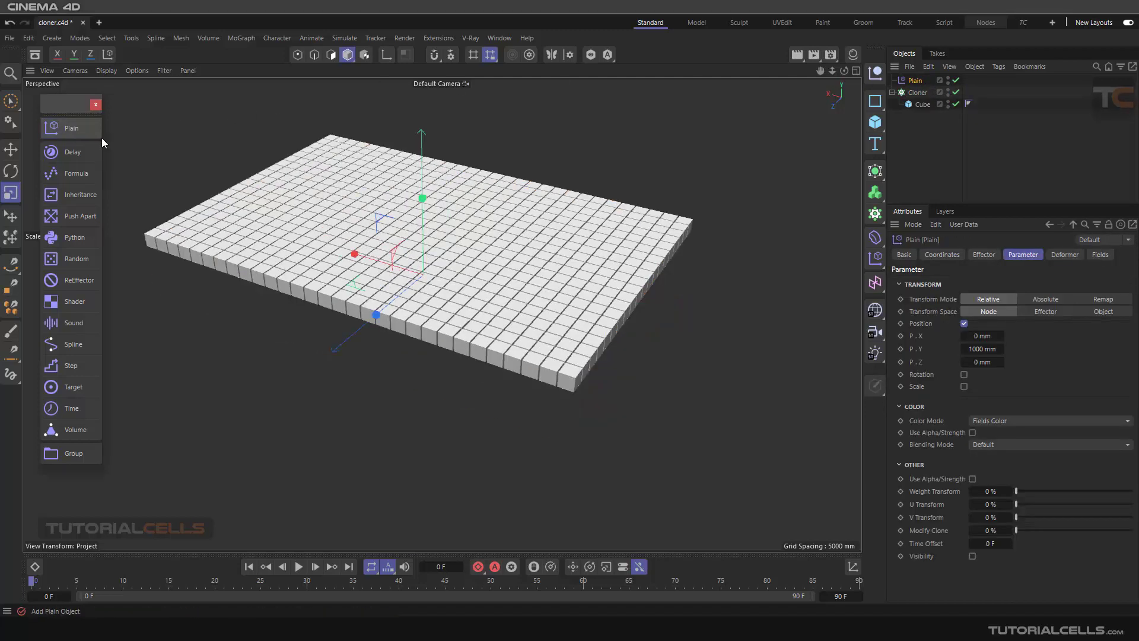
{"action": "left_click", "coordinate": [917, 93]}
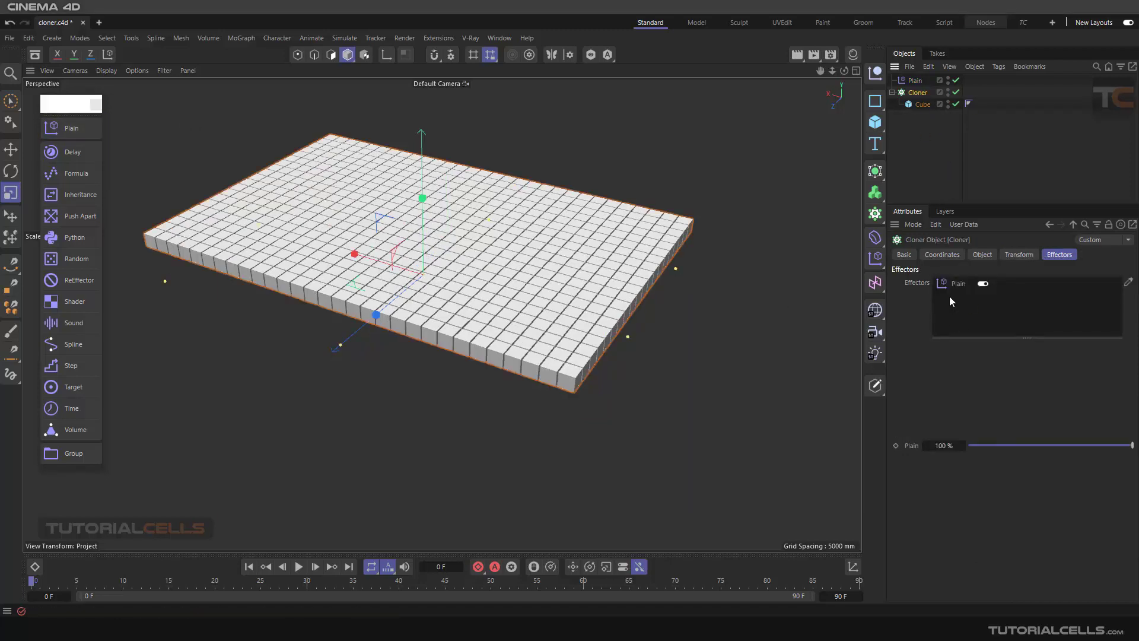
Review the Plain effector's Basic, Coordinates, Effector and Parameter settings
{"action": "left_click", "coordinate": [917, 82]}
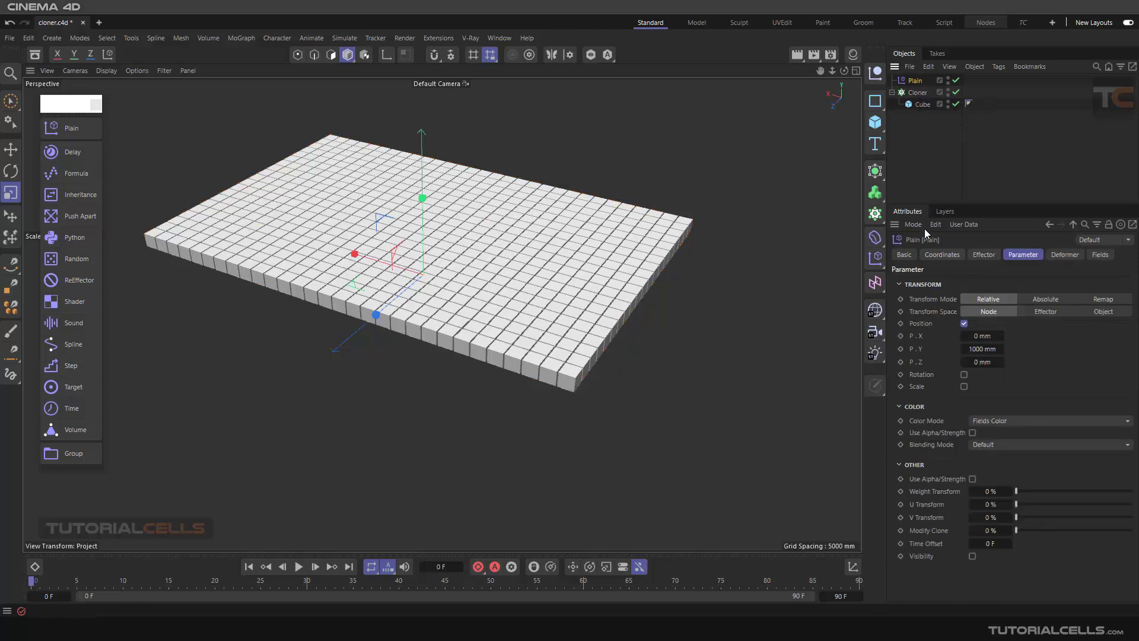
{"action": "left_click", "coordinate": [909, 254]}
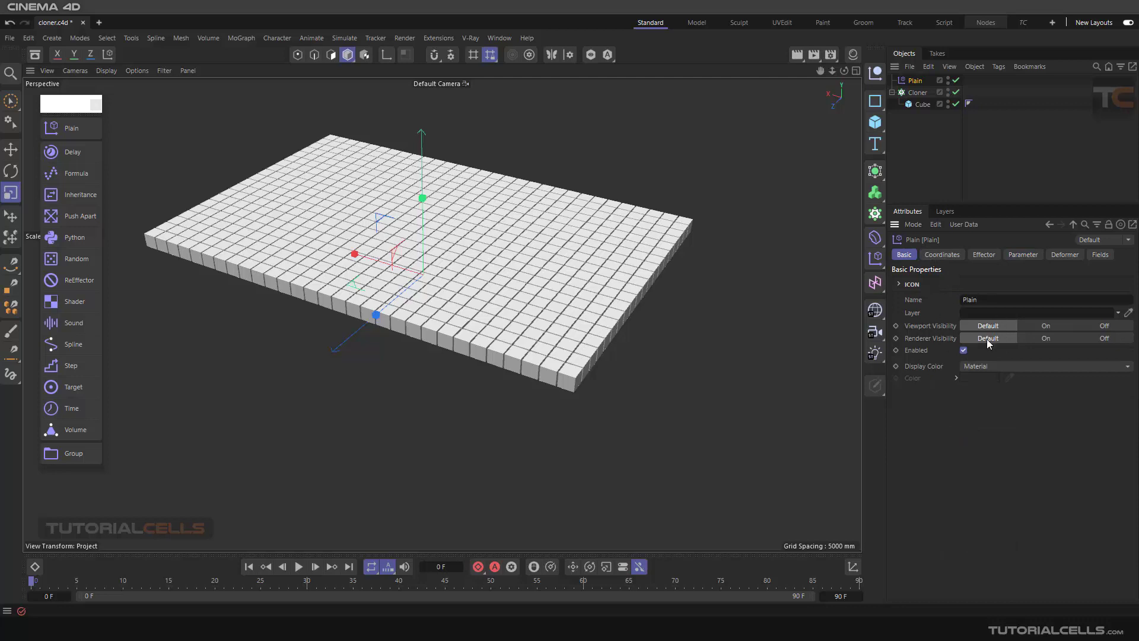
{"action": "left_click", "coordinate": [952, 256]}
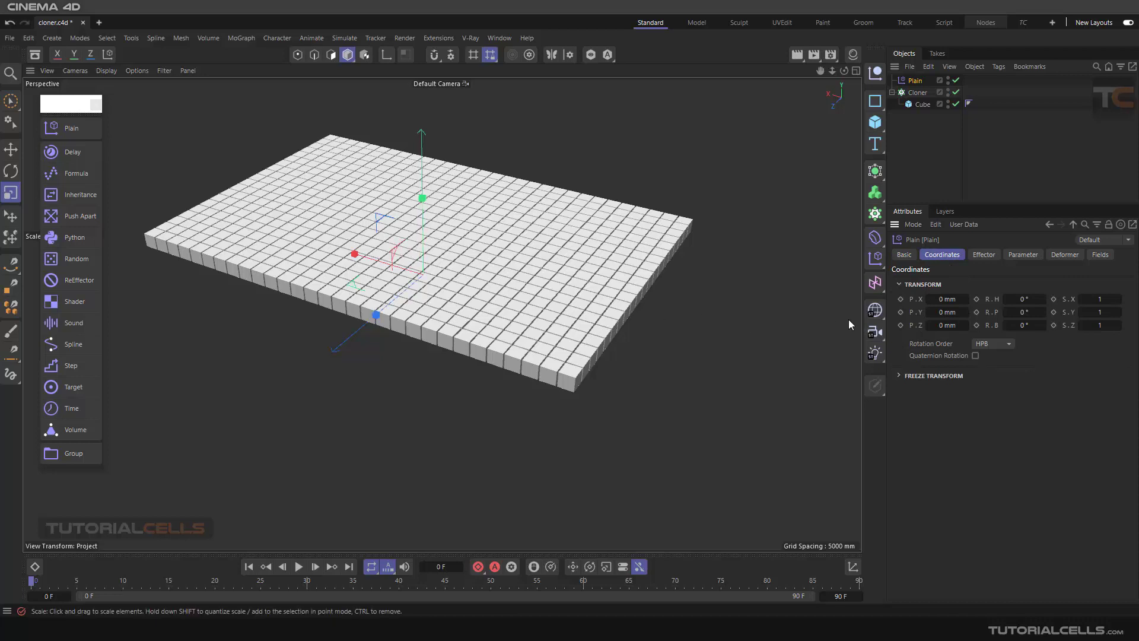
{"action": "left_click", "coordinate": [984, 255]}
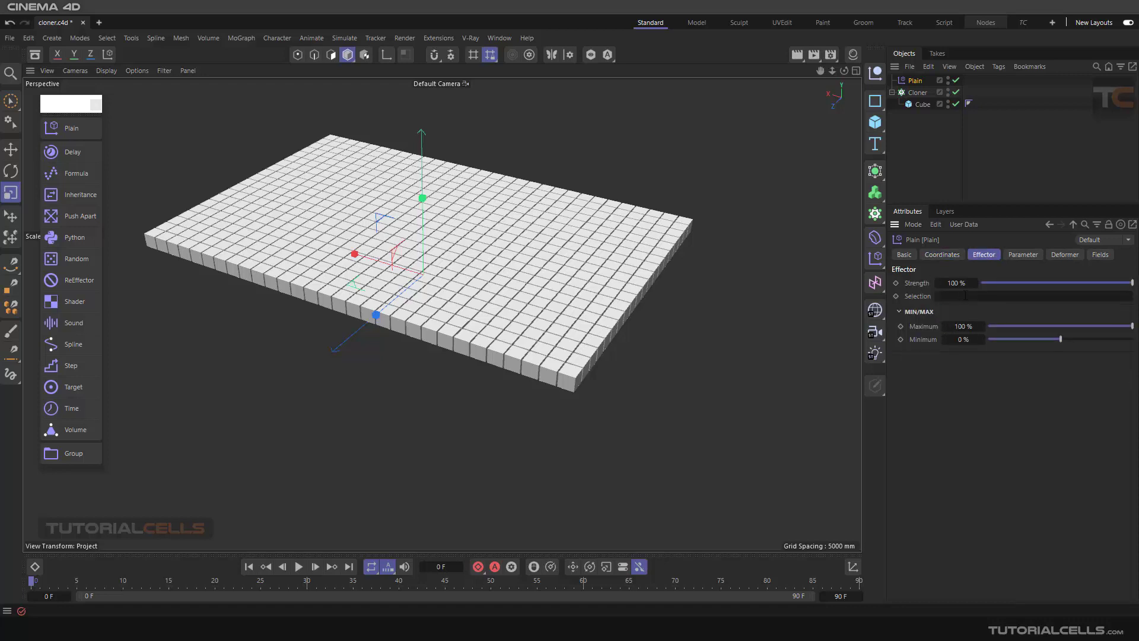
{"action": "left_click", "coordinate": [1013, 257]}
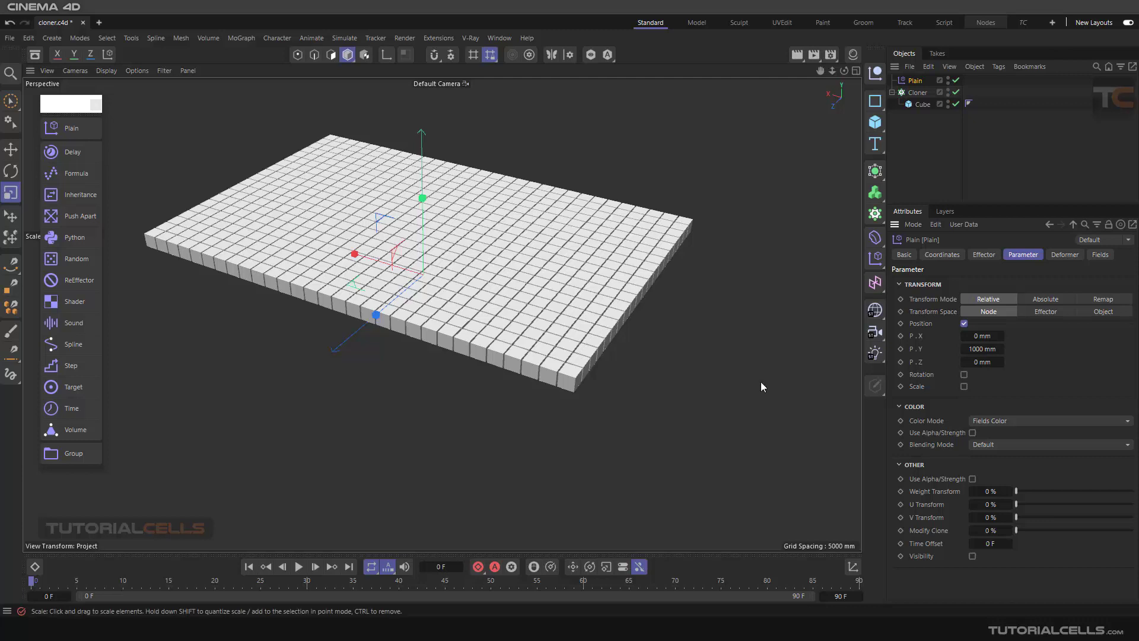
Switch the Plain effector's Position influence off and on again, and set its P.Y to 1000 mm
{"action": "left_click", "coordinate": [964, 324]}
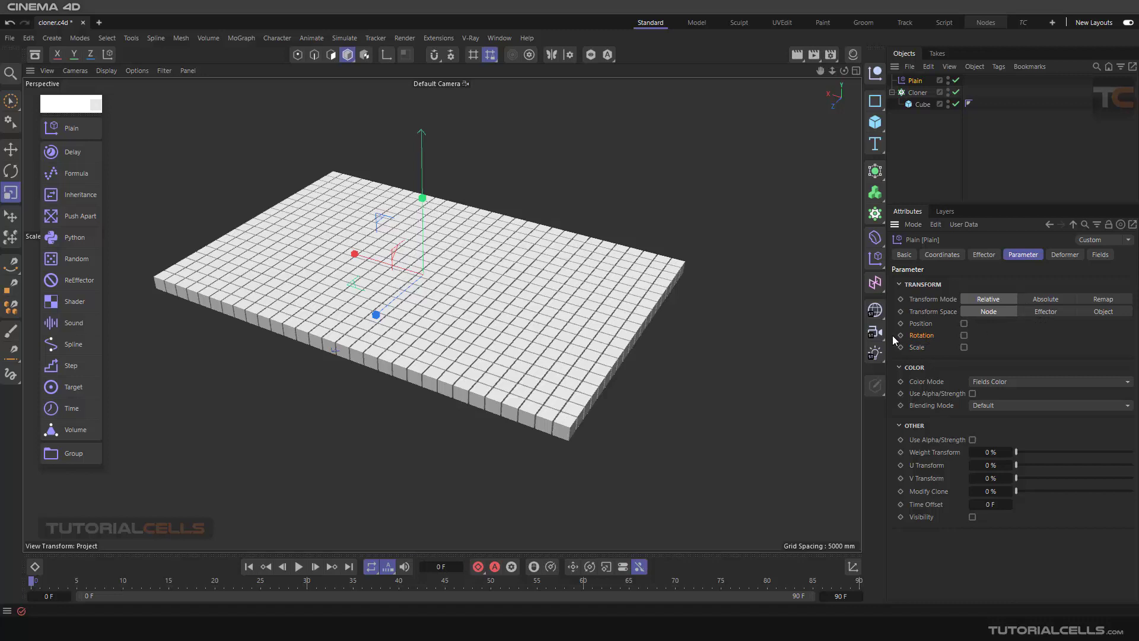
{"action": "left_click", "coordinate": [964, 324]}
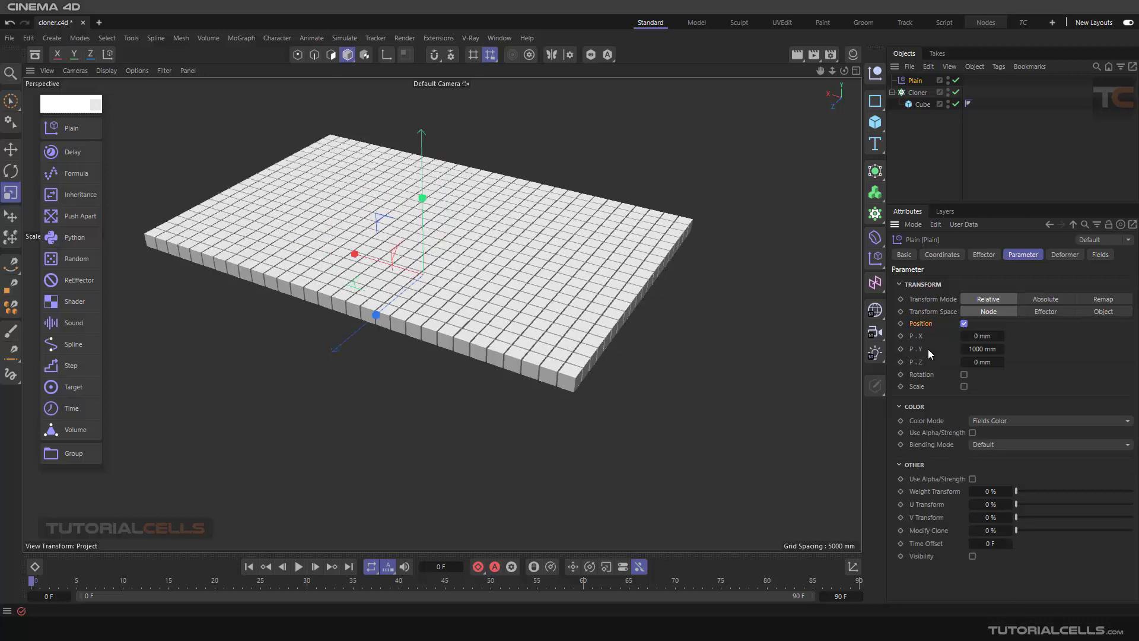
{"action": "mouse_move", "coordinate": [977, 349]}
{"action": "left_mouse_down"}
{"action": "mouse_move", "coordinate": [995, 349]}
{"action": "mouse_move", "coordinate": [908, 349]}
{"action": "mouse_move", "coordinate": [1008, 336]}
{"action": "mouse_move", "coordinate": [973, 336]}
{"action": "mouse_move", "coordinate": [986, 362]}
{"action": "mouse_move", "coordinate": [1002, 359]}
{"action": "left_mouse_up"}
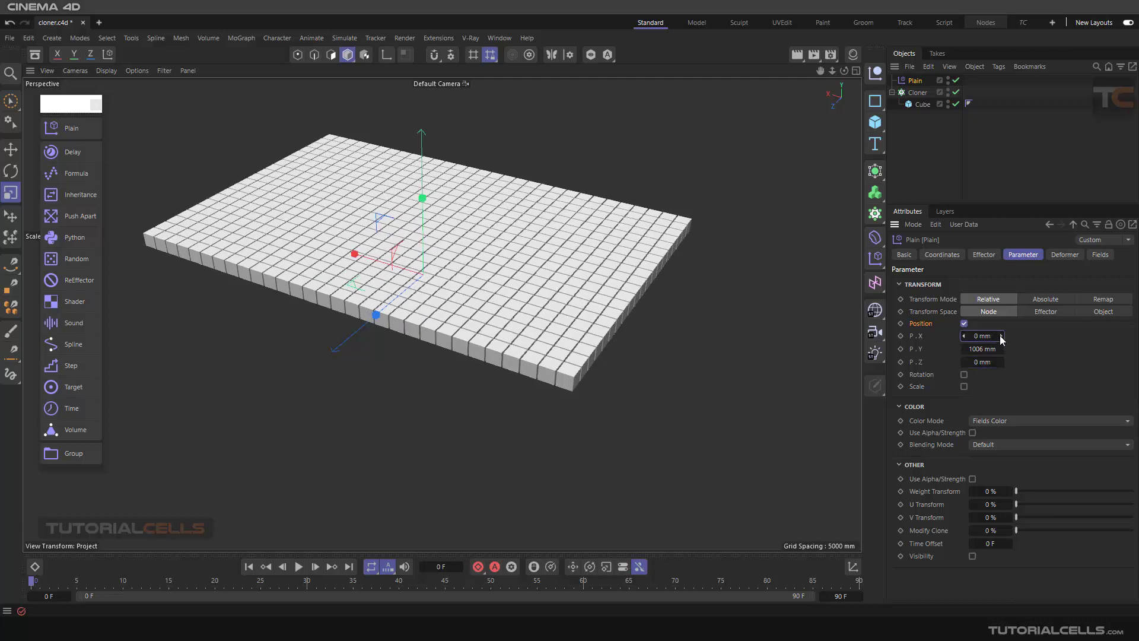
{"action": "double_click", "coordinate": [974, 348]}
{"action": "type", "text": "1"}
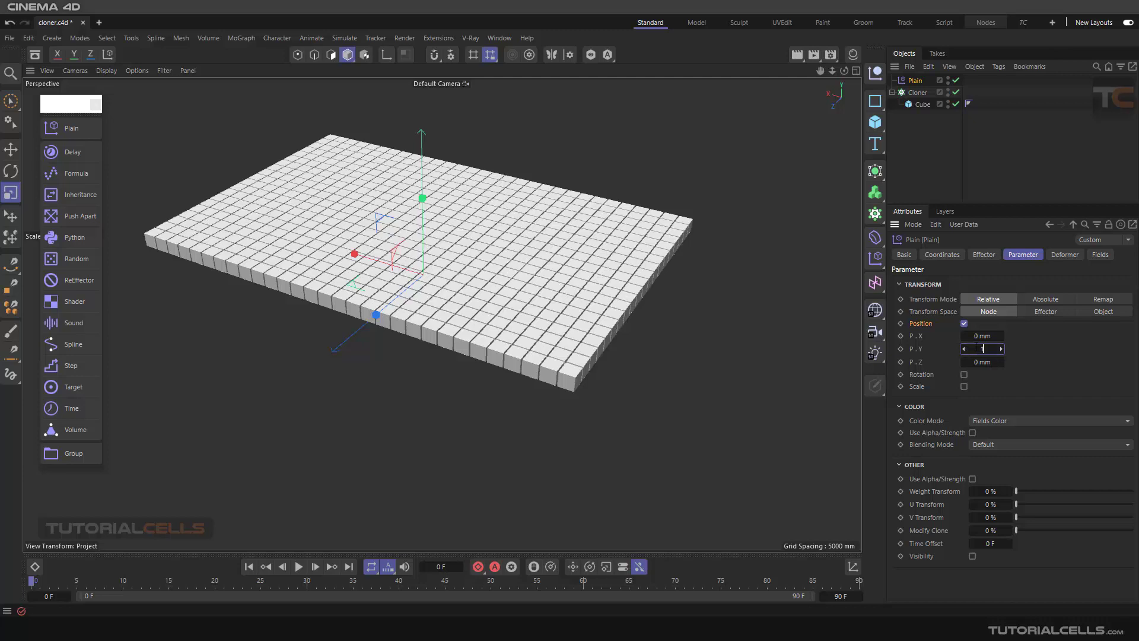
{"action": "type", "text": "000"}
{"action": "key", "text": "Return"}
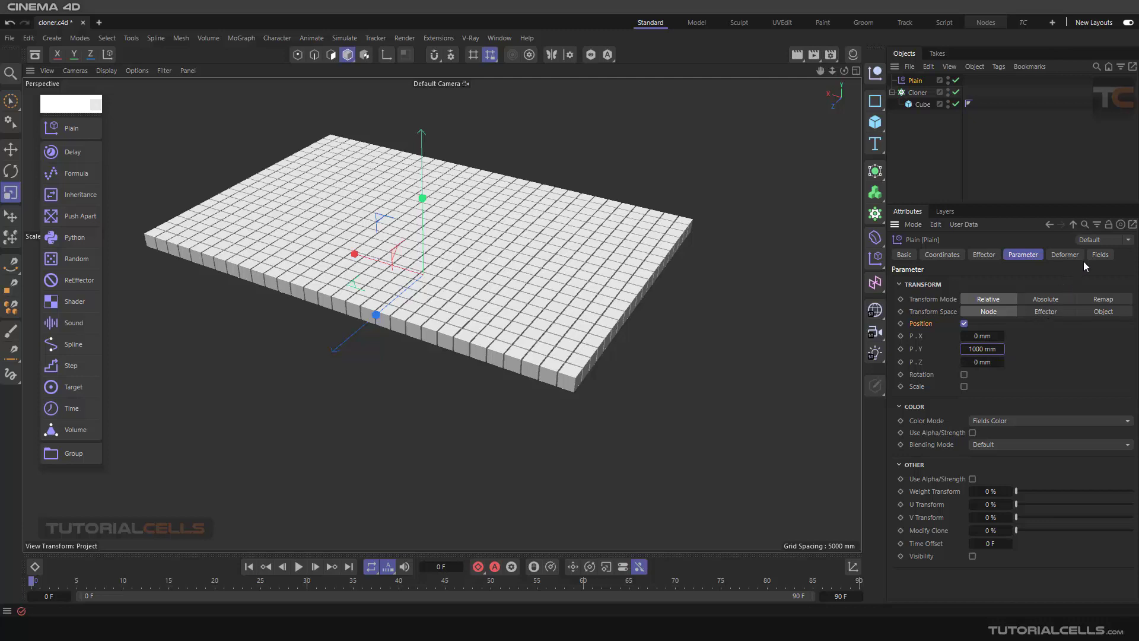
Review the Plain effector's field settings and add a Linear Field to it
{"action": "left_click", "coordinate": [1098, 255]}
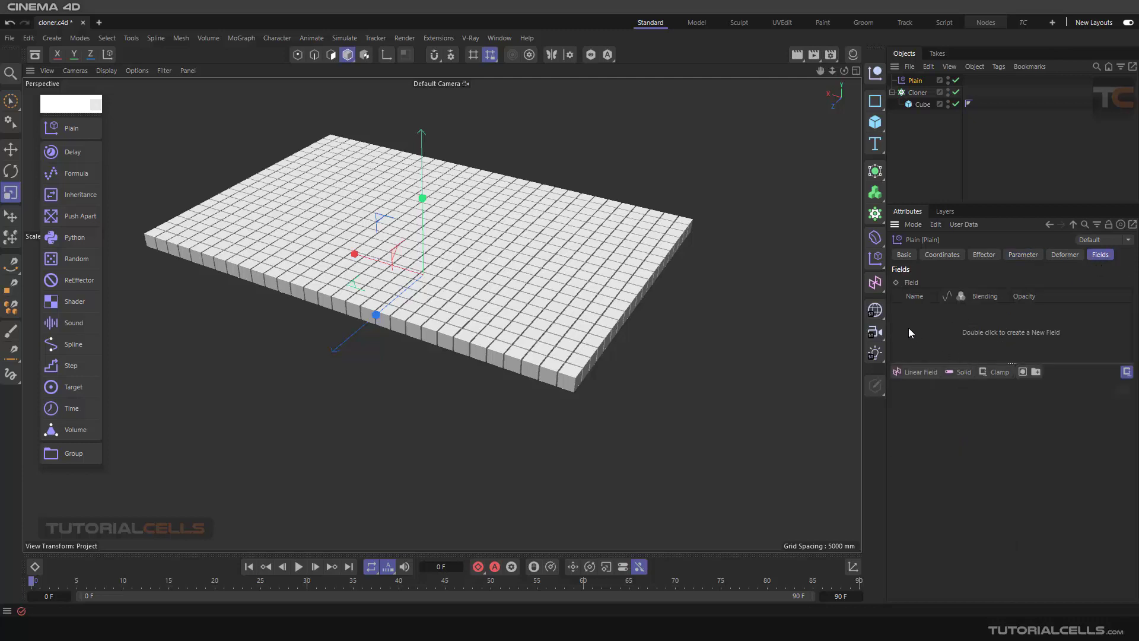
{"action": "left_click", "coordinate": [875, 283]}
{"action": "left_click", "coordinate": [1015, 256]}
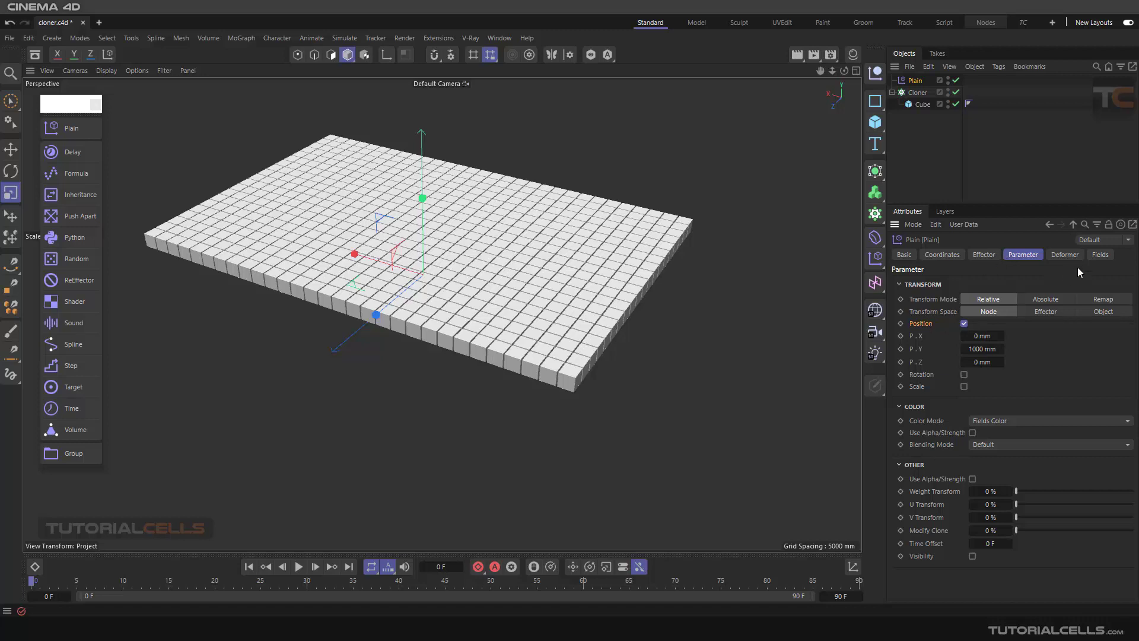
{"action": "left_click", "coordinate": [1099, 254]}
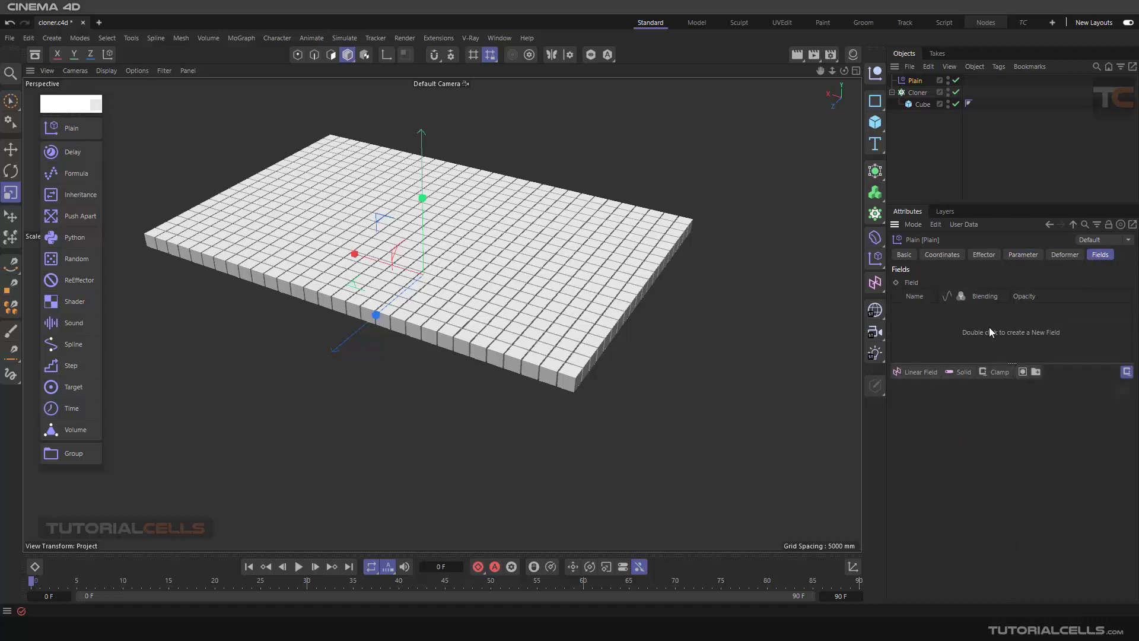
{"action": "left_click", "coordinate": [914, 375]}
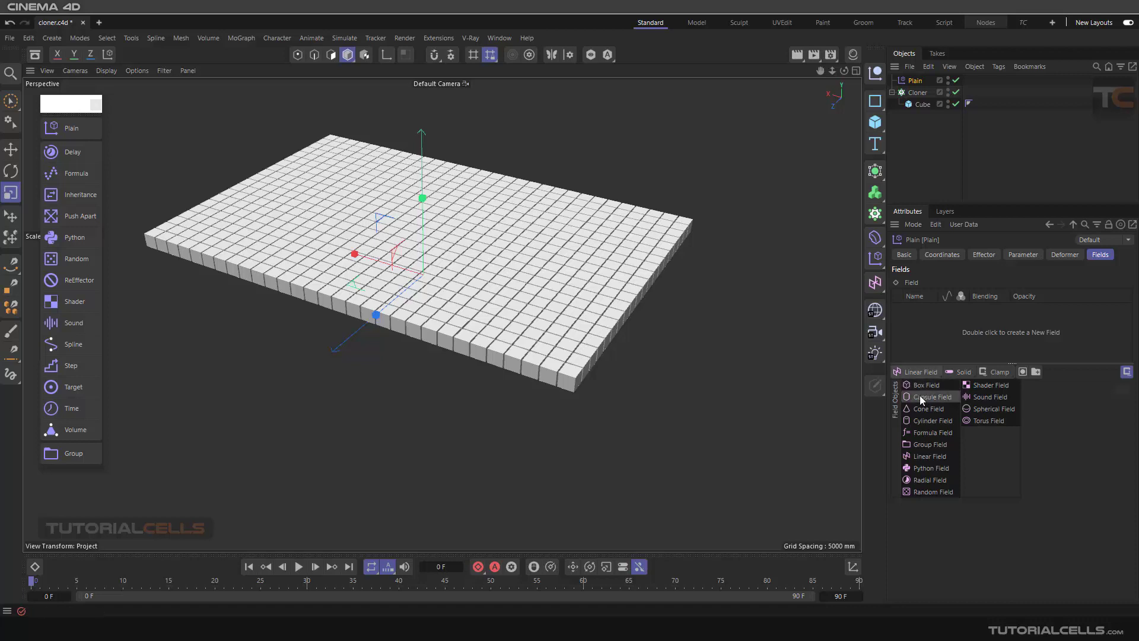
{"action": "left_click", "coordinate": [917, 372]}
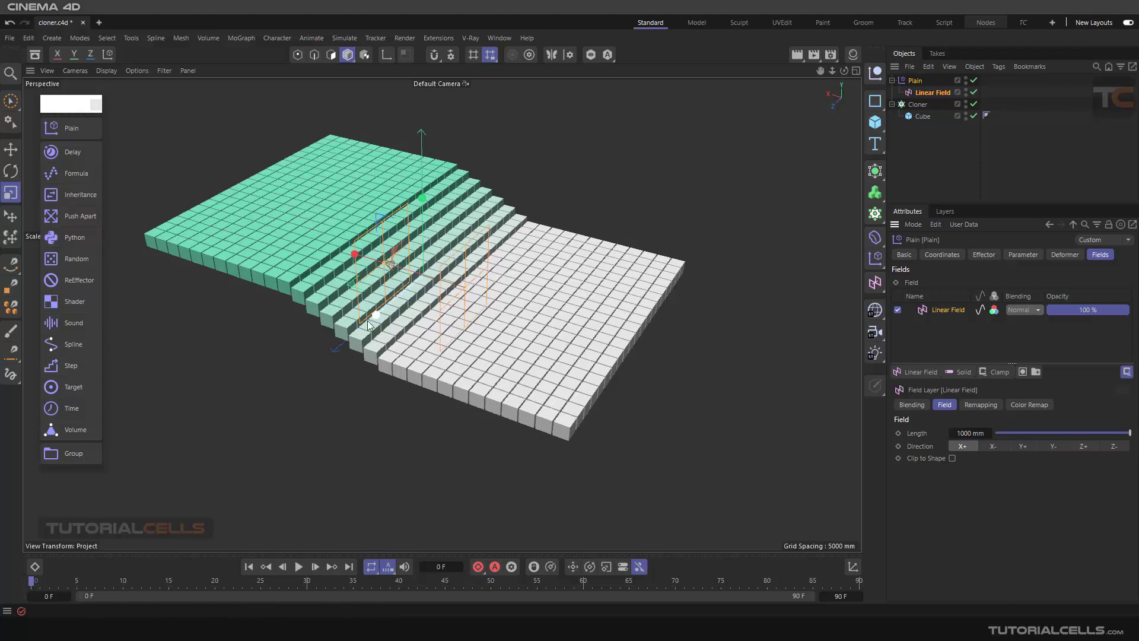
Slide the Linear Field along its X axis across the cube grid and past the grid's far edge with the Move tool
{"action": "mouse_move", "coordinate": [302, 391]}
{"action": "left_mouse_down", "text": "alt"}
{"action": "mouse_move", "coordinate": [715, 371]}
{"action": "mouse_move", "coordinate": [332, 393]}
{"action": "mouse_move", "coordinate": [322, 384]}
{"action": "left_mouse_up", "text": "alt"}
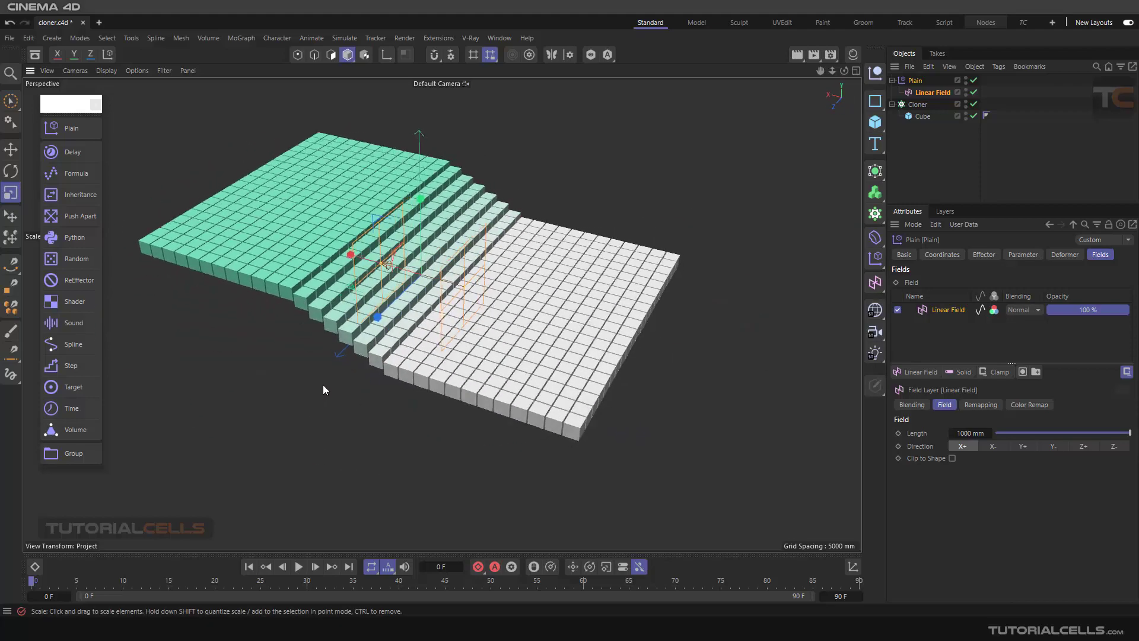
{"action": "left_click", "coordinate": [7, 152]}
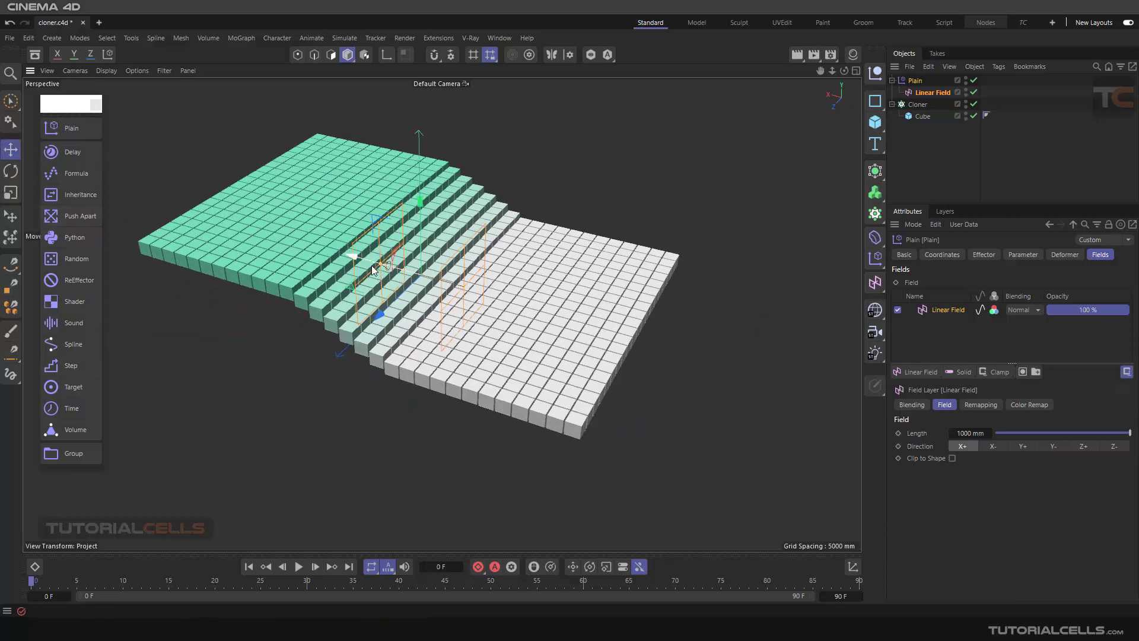
{"action": "left_click_drag", "start_coordinate": [364, 261], "coordinate": [636, 396]}
{"action": "left_click_drag", "start_coordinate": [644, 343], "coordinate": [144, 282]}
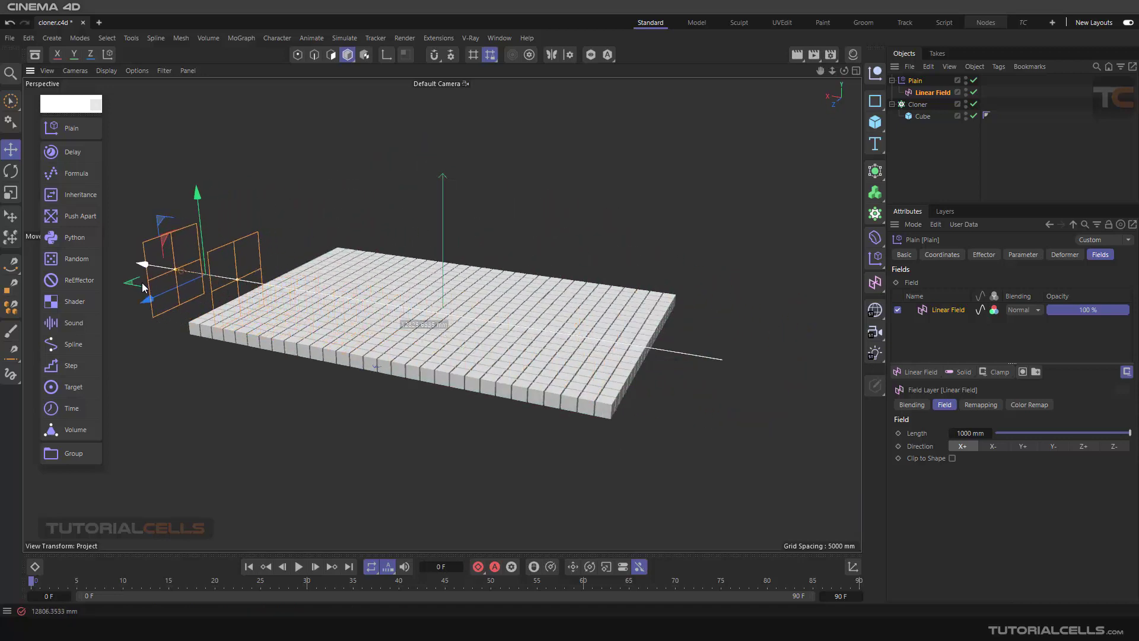
{"action": "middle_click_drag", "start_coordinate": [261, 297], "coordinate": [389, 271], "text": "alt"}
{"action": "mouse_move", "coordinate": [390, 269]}
{"action": "left_mouse_down", "text": "alt"}
{"action": "mouse_move", "coordinate": [397, 302]}
{"action": "mouse_move", "coordinate": [356, 261]}
{"action": "left_mouse_up", "text": "alt"}
Set the Plain effector's P.Y to 1030 mm and slide the Linear Field back to the middle of the grid
{"action": "left_click", "coordinate": [1022, 254]}
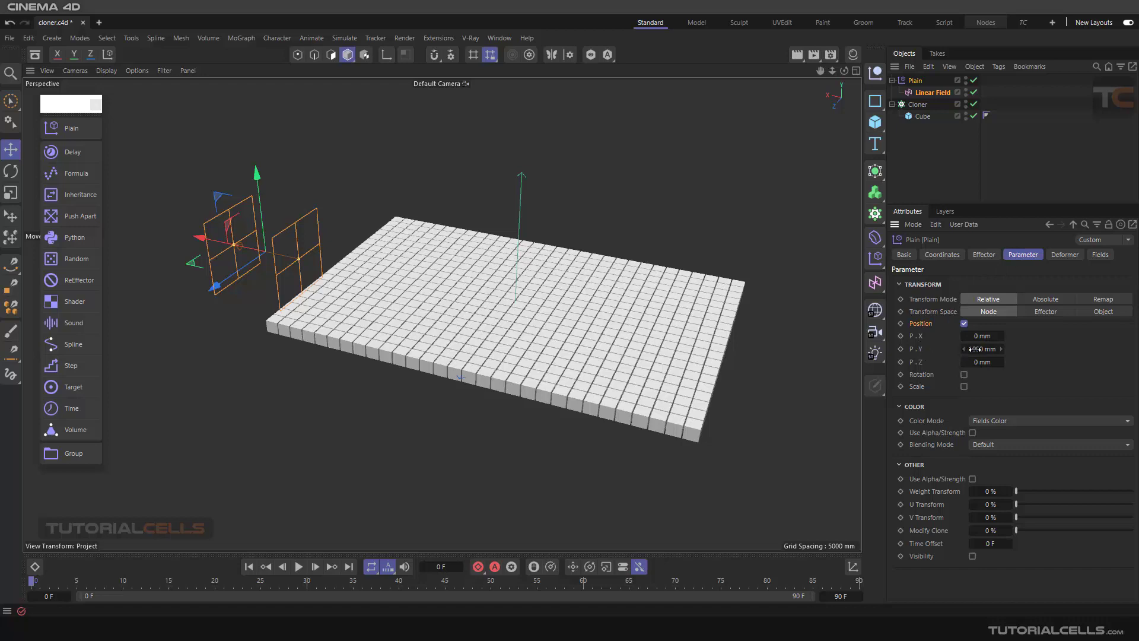
{"action": "left_click_drag", "start_coordinate": [977, 349], "coordinate": [996, 350]}
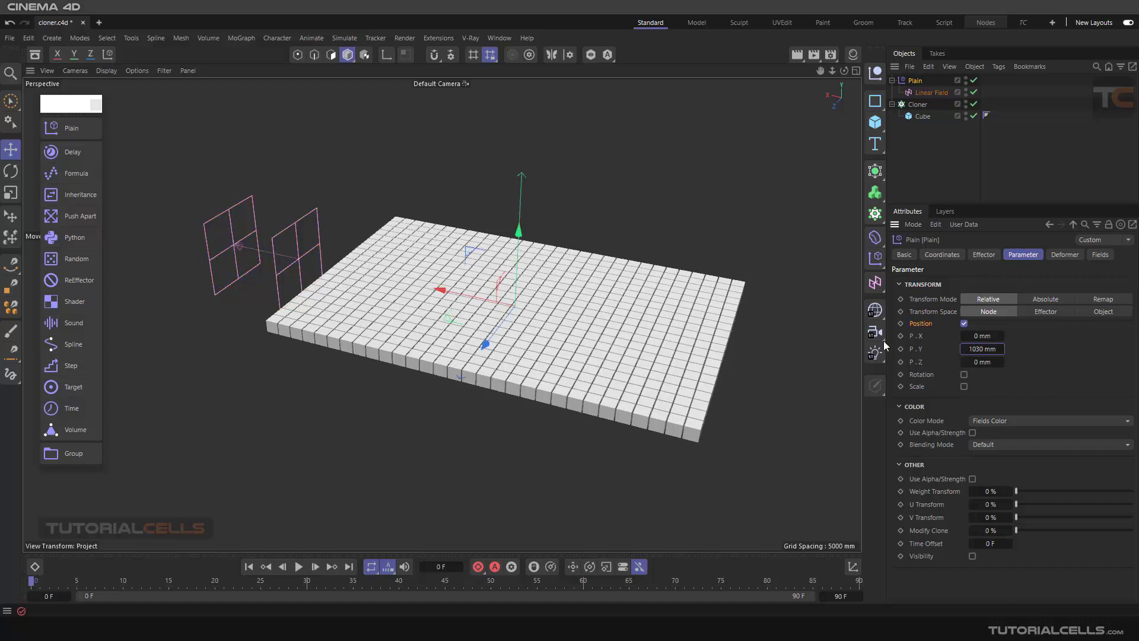
{"action": "left_click", "coordinate": [917, 94]}
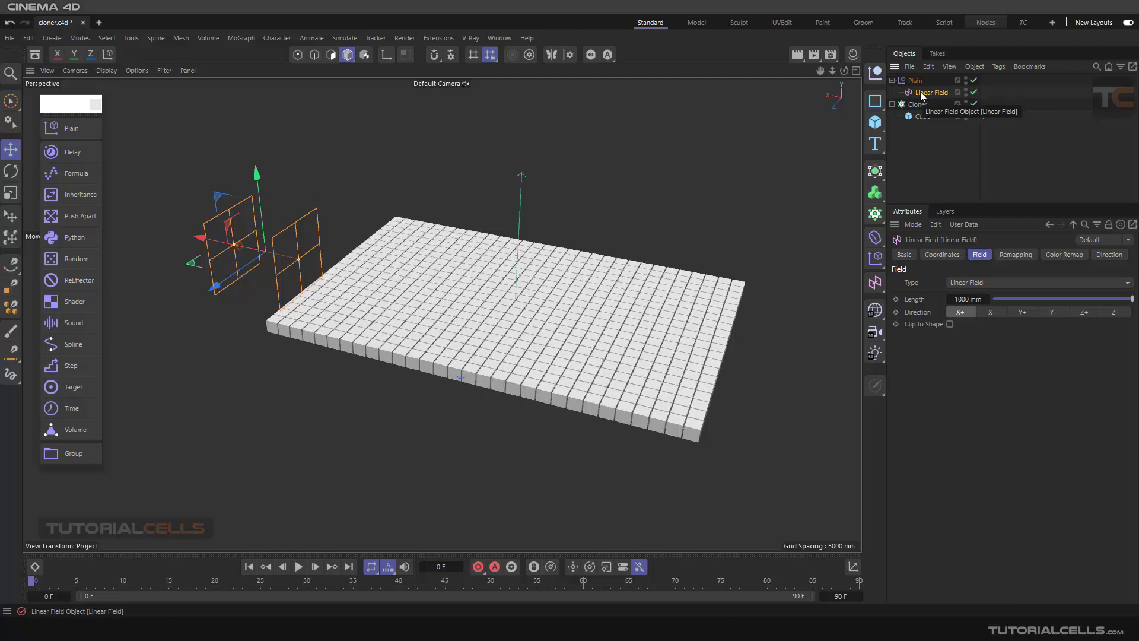
{"action": "left_click_drag", "start_coordinate": [194, 237], "coordinate": [206, 240]}
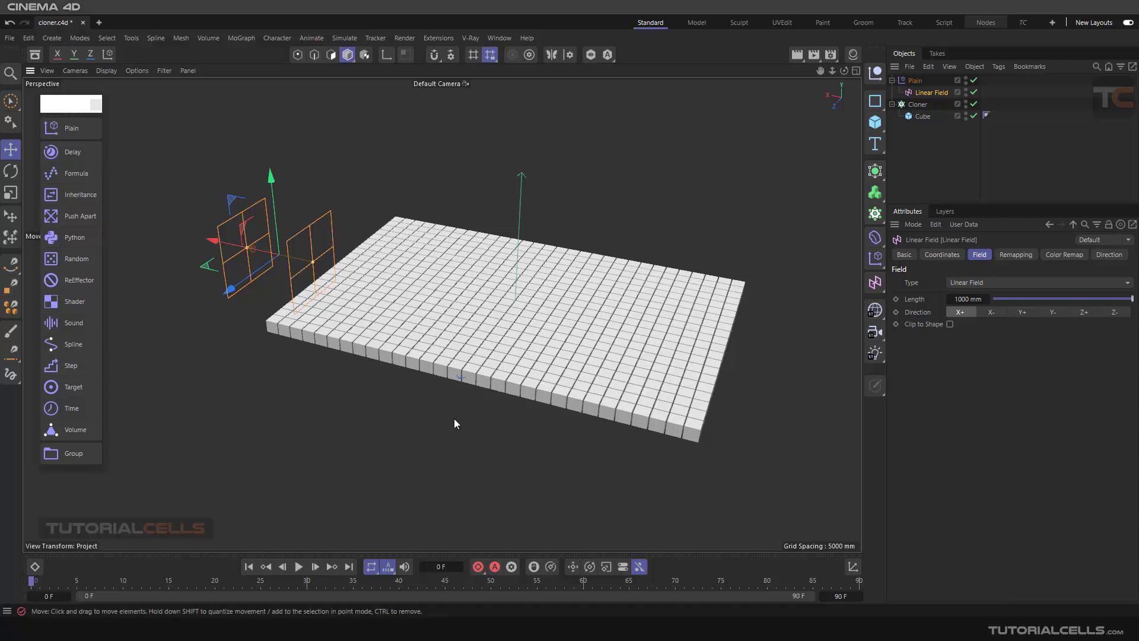
{"action": "left_click_drag", "start_coordinate": [453, 418], "coordinate": [456, 388], "text": "alt"}
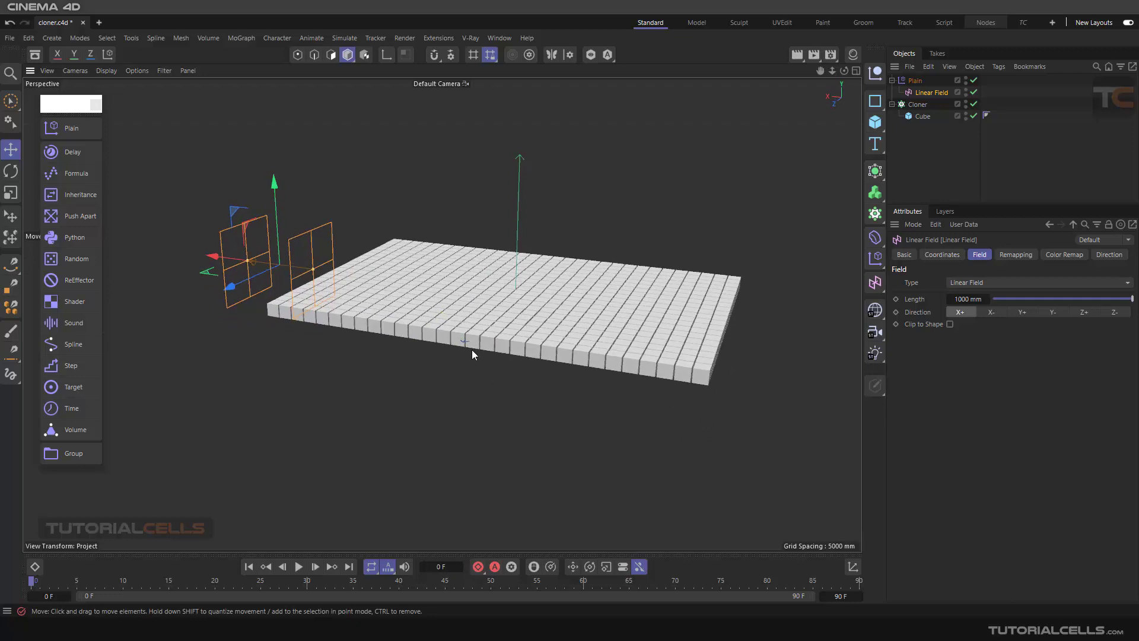
{"action": "left_click_drag", "start_coordinate": [190, 254], "coordinate": [379, 386]}
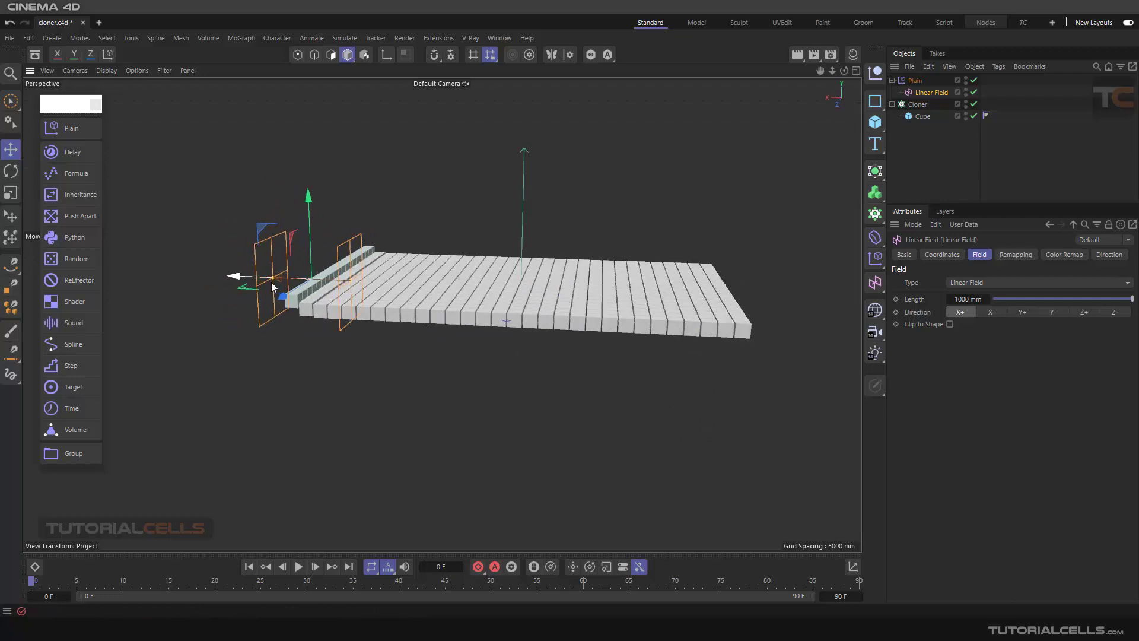
{"action": "left_click_drag", "start_coordinate": [233, 275], "coordinate": [433, 285]}
{"action": "left_click_drag", "start_coordinate": [508, 360], "coordinate": [459, 323], "text": "alt"}
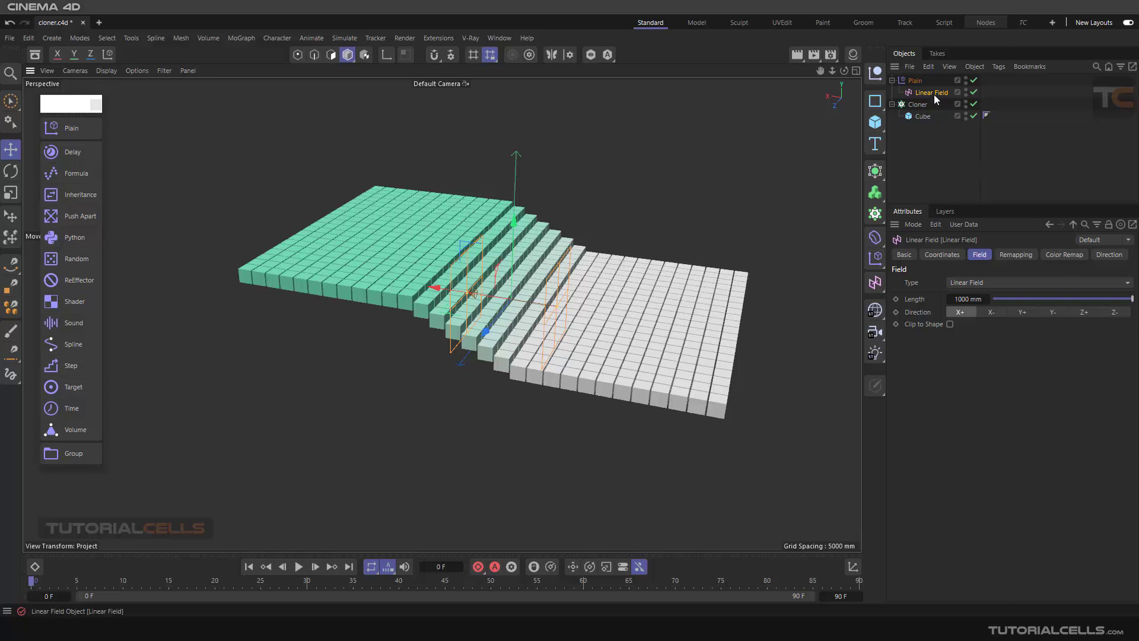
Disable the Linear Field in the Plain effector's field list and add a Box Field
{"action": "left_click", "coordinate": [916, 81]}
{"action": "left_click", "coordinate": [1097, 254]}
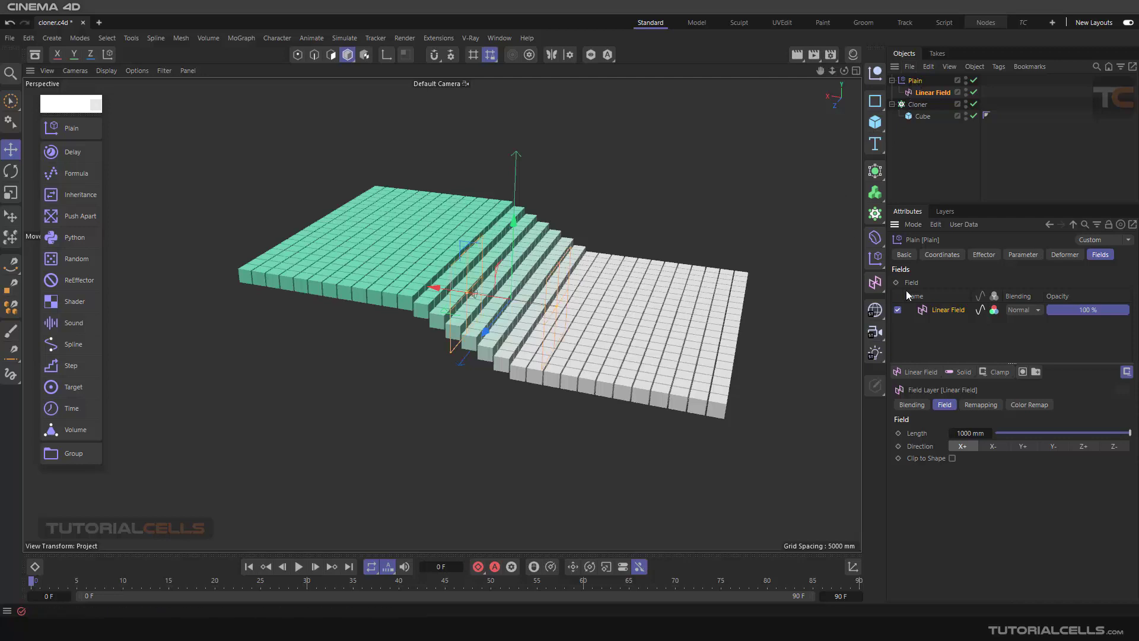
{"action": "left_click", "coordinate": [898, 309]}
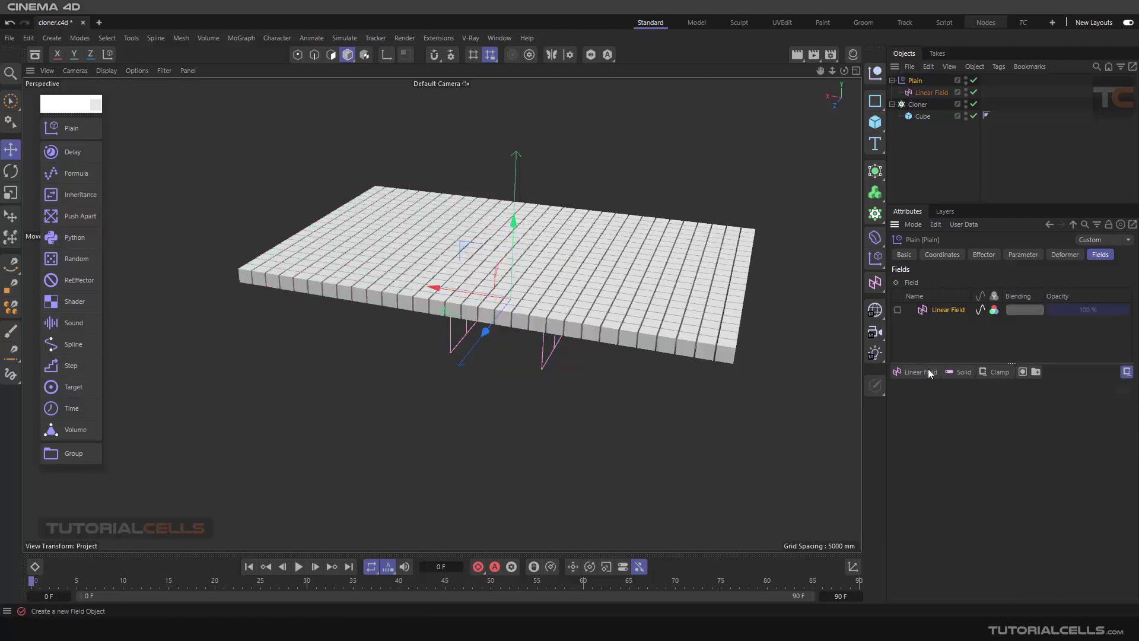
{"action": "left_click", "coordinate": [933, 375]}
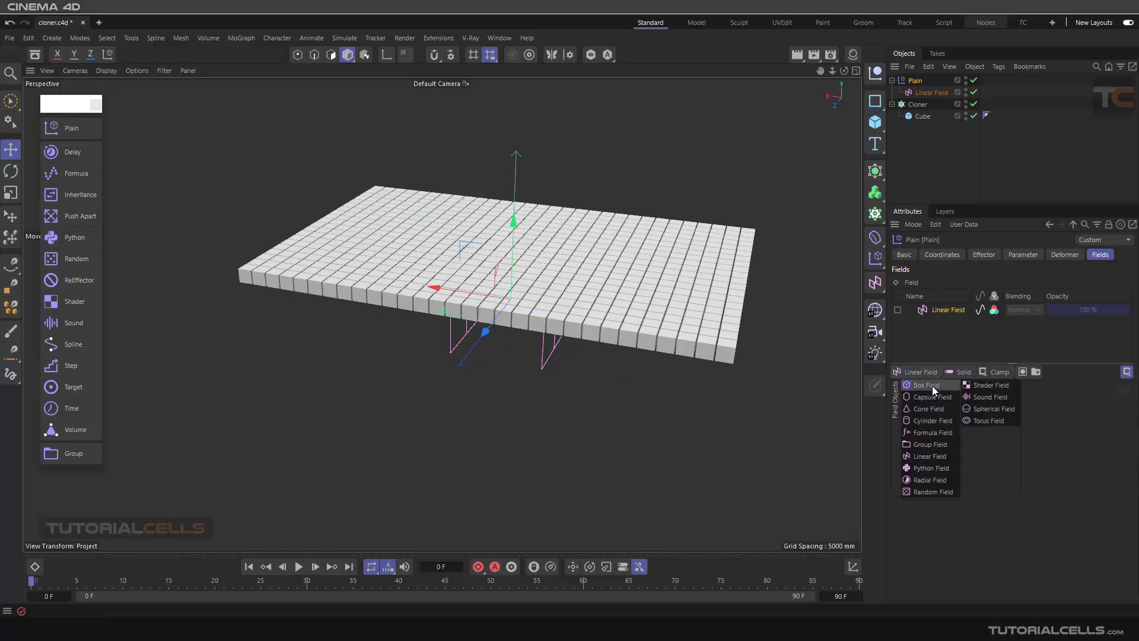
{"action": "left_click", "coordinate": [931, 386]}
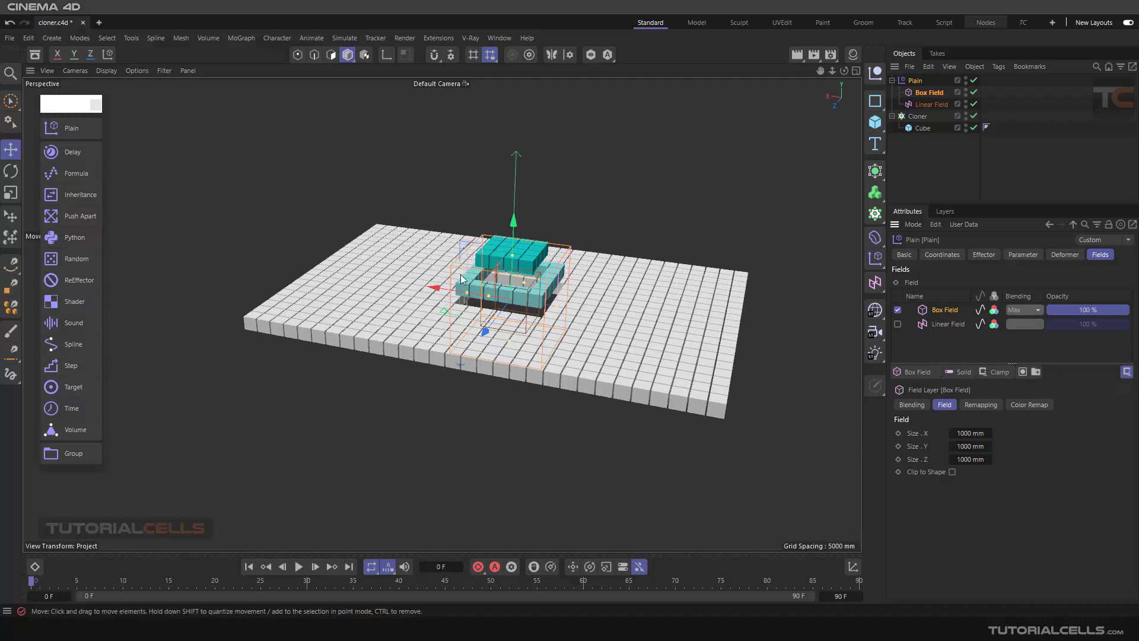
Enlarge the Box Field to about 2221 x 1359 x 2416 mm and shift it slightly over the grid
{"action": "left_click_drag", "start_coordinate": [465, 292], "coordinate": [426, 293]}
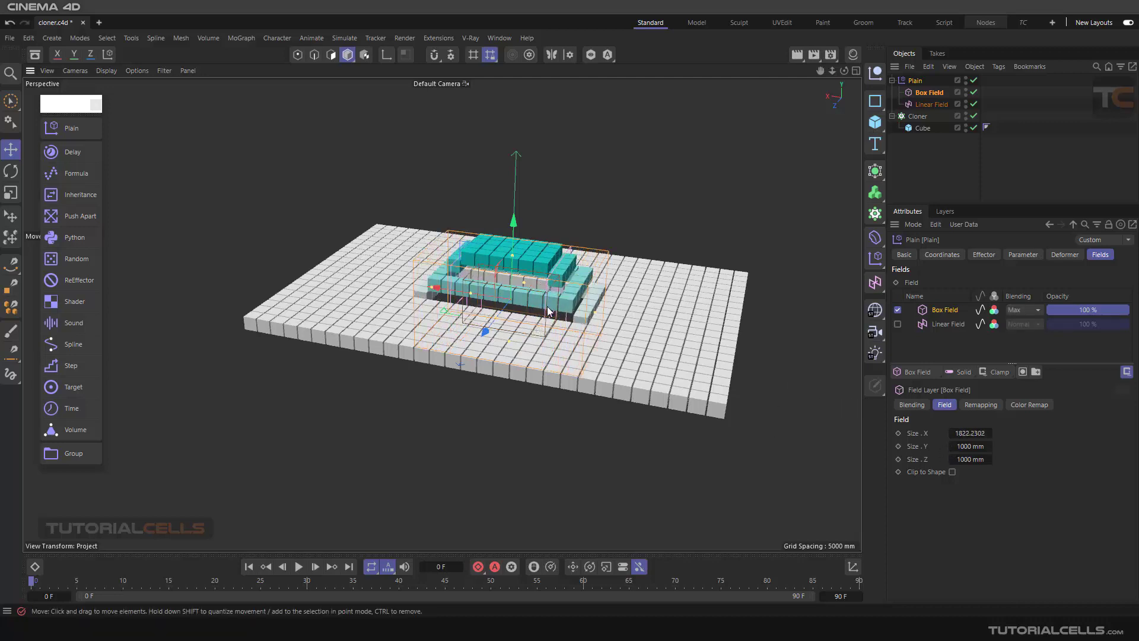
{"action": "left_click_drag", "start_coordinate": [536, 336], "coordinate": [512, 331], "text": "alt"}
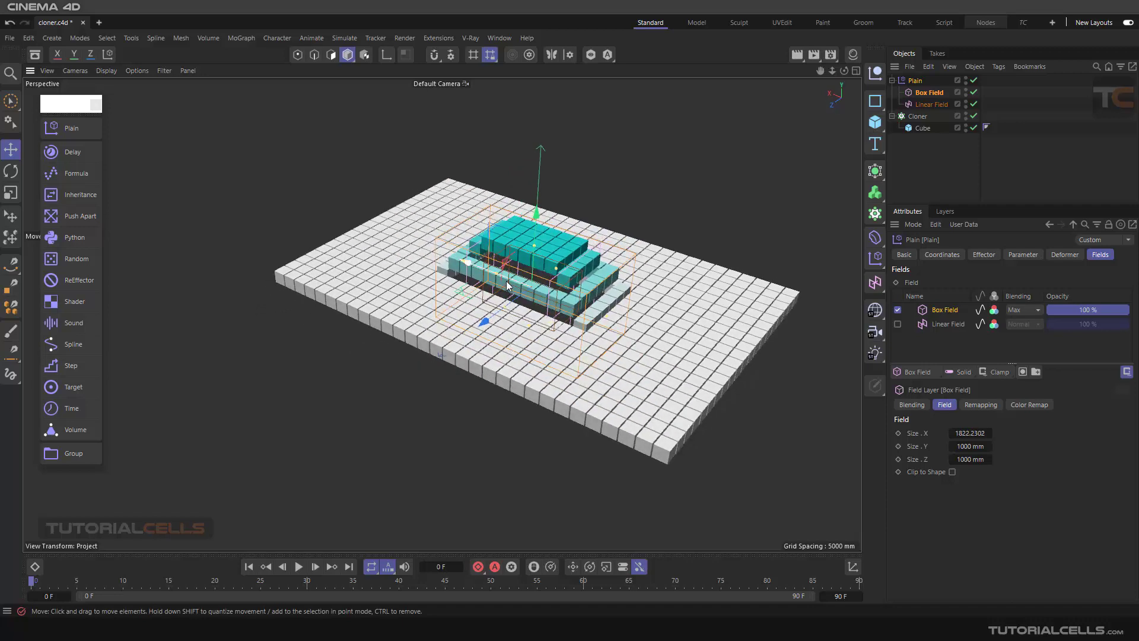
{"action": "left_click_drag", "start_coordinate": [556, 265], "coordinate": [579, 258]}
{"action": "left_click_drag", "start_coordinate": [535, 333], "coordinate": [547, 332], "text": "alt"}
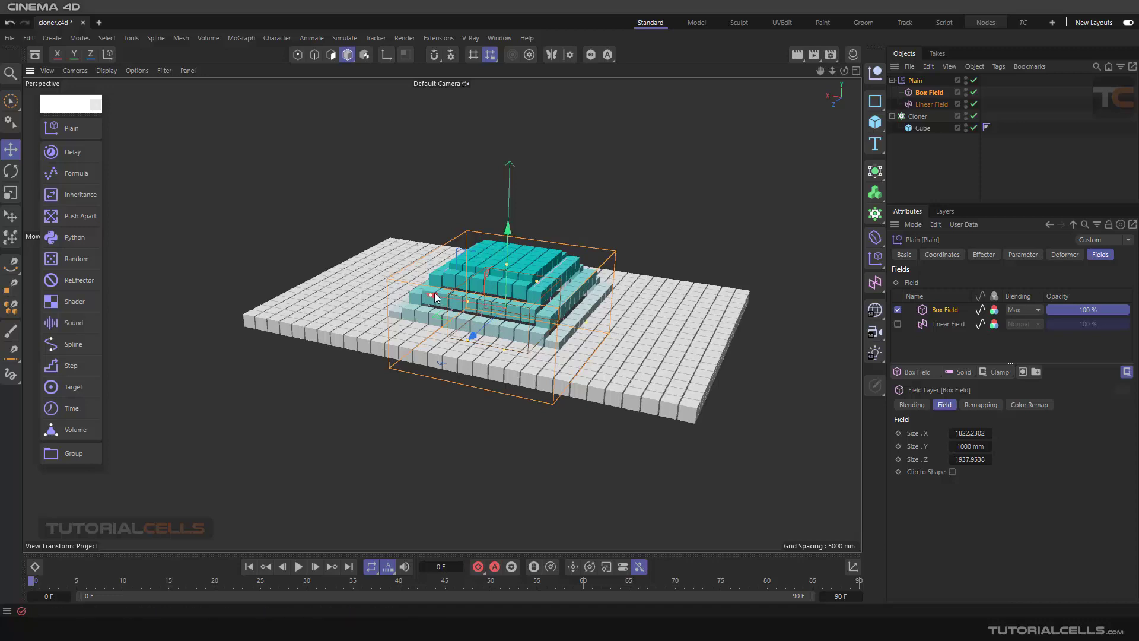
{"action": "mouse_move", "coordinate": [443, 297]}
{"action": "left_mouse_down"}
{"action": "mouse_move", "coordinate": [603, 315]}
{"action": "mouse_move", "coordinate": [285, 232]}
{"action": "mouse_move", "coordinate": [463, 254]}
{"action": "mouse_move", "coordinate": [569, 282]}
{"action": "mouse_move", "coordinate": [528, 251]}
{"action": "left_mouse_up"}
{"action": "left_click_drag", "start_coordinate": [611, 325], "coordinate": [629, 326]}
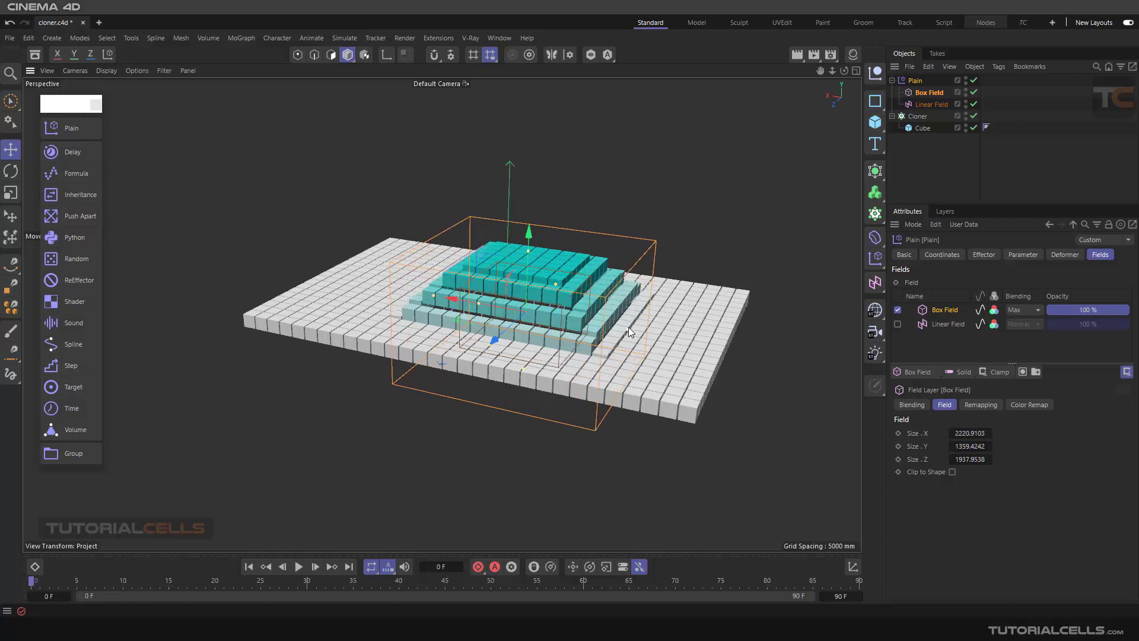
{"action": "left_click_drag", "start_coordinate": [490, 344], "coordinate": [481, 356]}
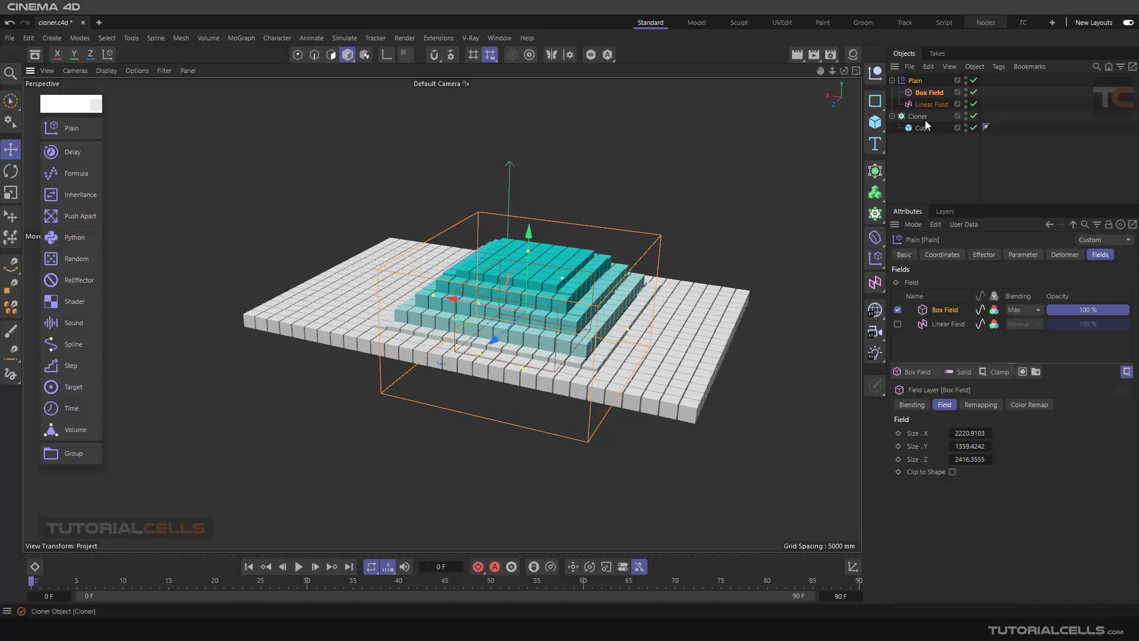
Raise the Plain effector's P.Y to 1383 mm
{"action": "left_click", "coordinate": [917, 83]}
{"action": "left_click", "coordinate": [1009, 257]}
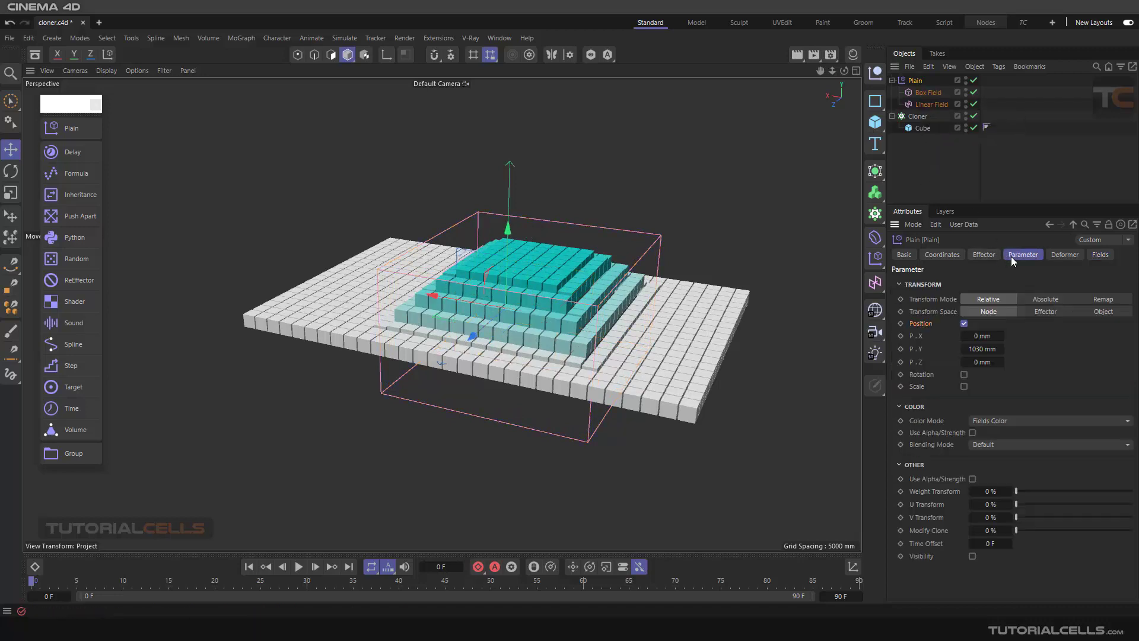
{"action": "left_click_drag", "start_coordinate": [977, 350], "coordinate": [1028, 350]}
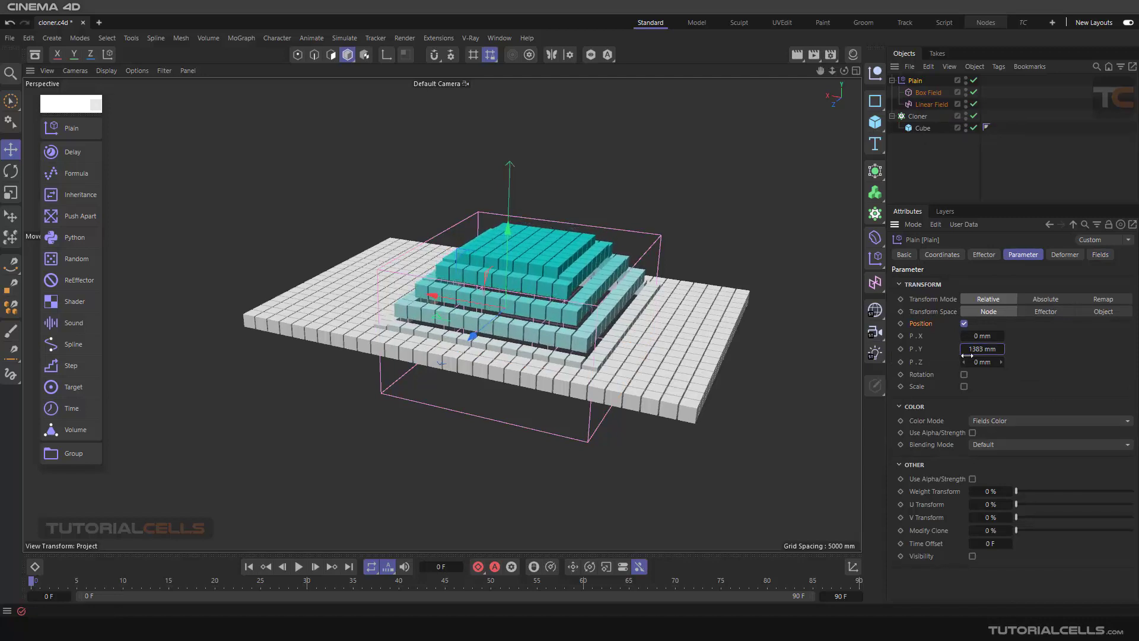
Switch the Plain effector from Position to Scale with Uniform Scale at -0.41, and nudge the effector along X
{"action": "left_click", "coordinate": [964, 324]}
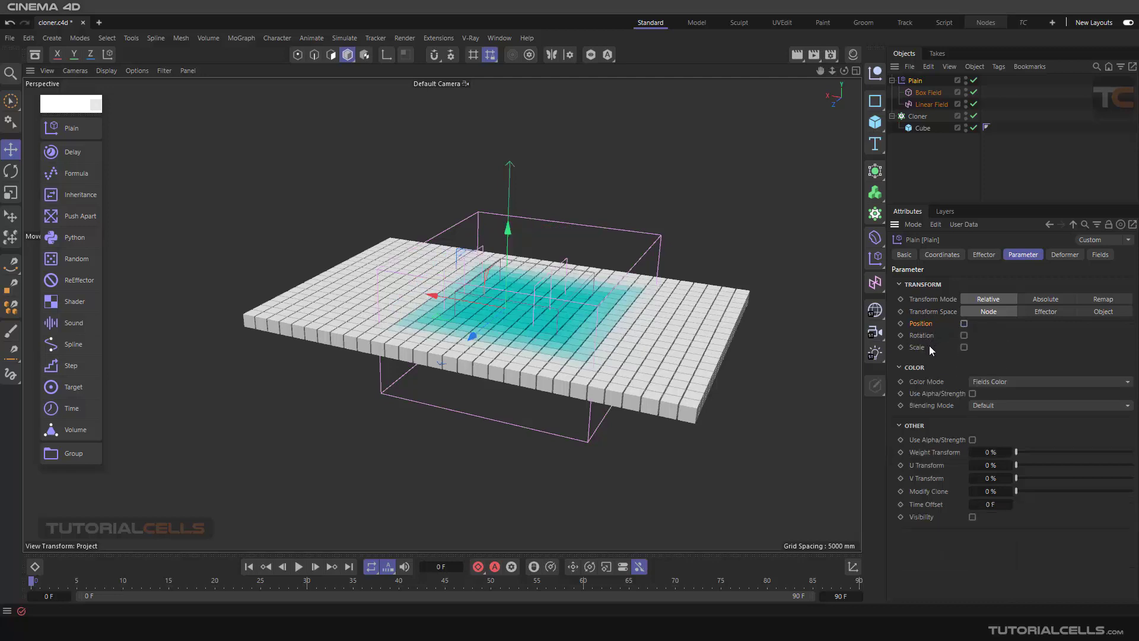
{"action": "left_click", "coordinate": [963, 347]}
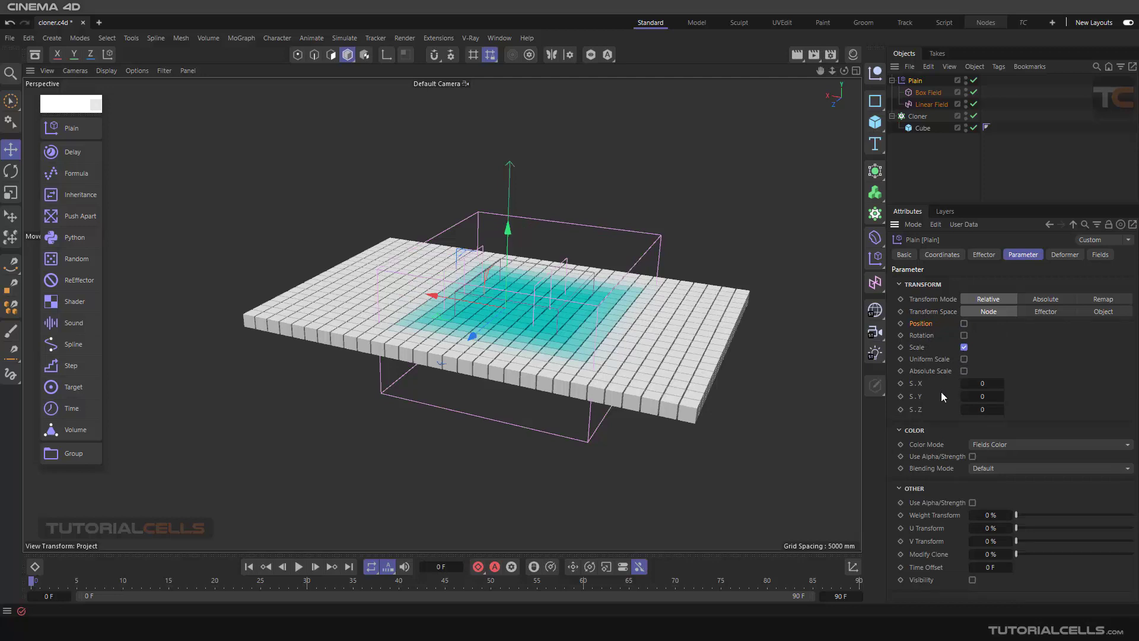
{"action": "left_click", "coordinate": [915, 351]}
{"action": "left_click", "coordinate": [963, 359]}
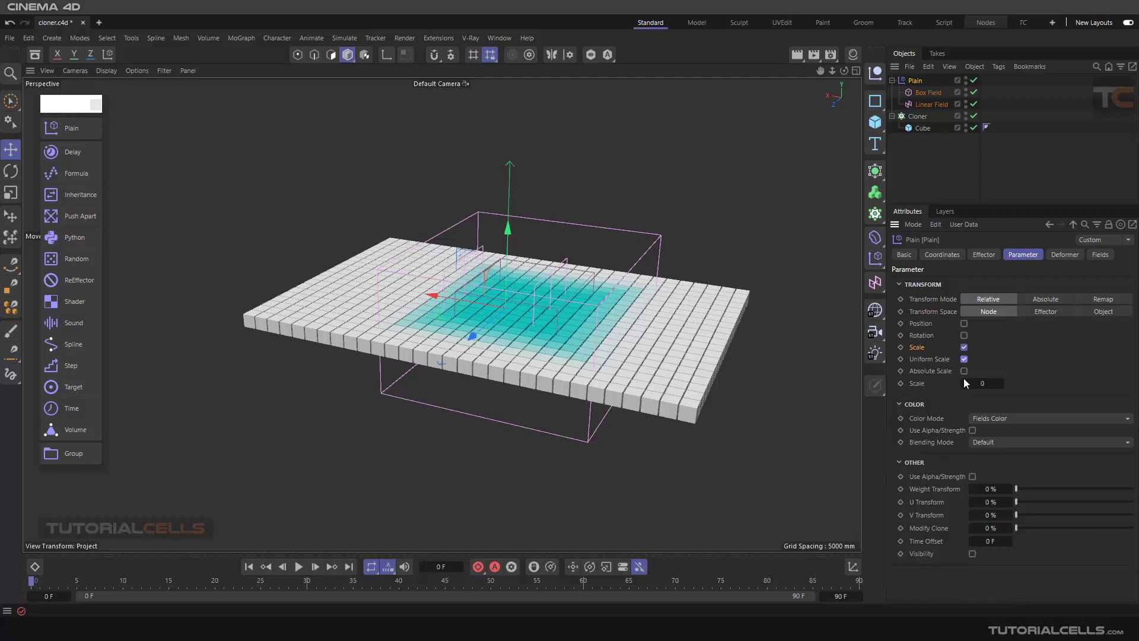
{"action": "mouse_move", "coordinate": [972, 384]}
{"action": "left_mouse_down"}
{"action": "mouse_move", "coordinate": [987, 384]}
{"action": "mouse_move", "coordinate": [951, 385]}
{"action": "mouse_move", "coordinate": [962, 384]}
{"action": "left_mouse_up"}
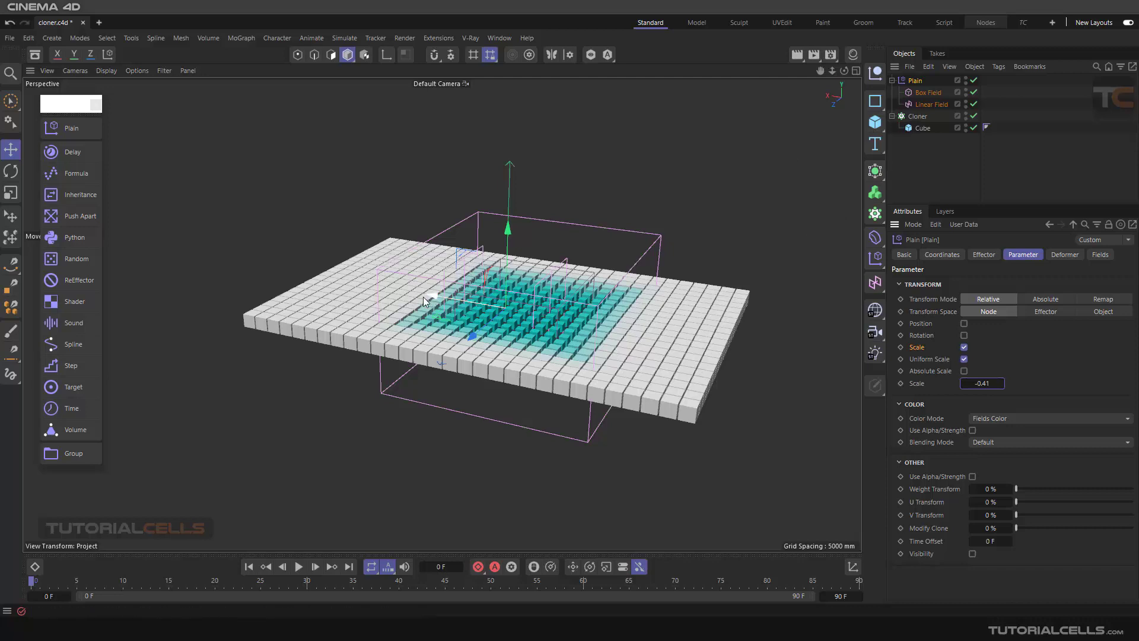
{"action": "left_click_drag", "start_coordinate": [428, 300], "coordinate": [439, 273]}
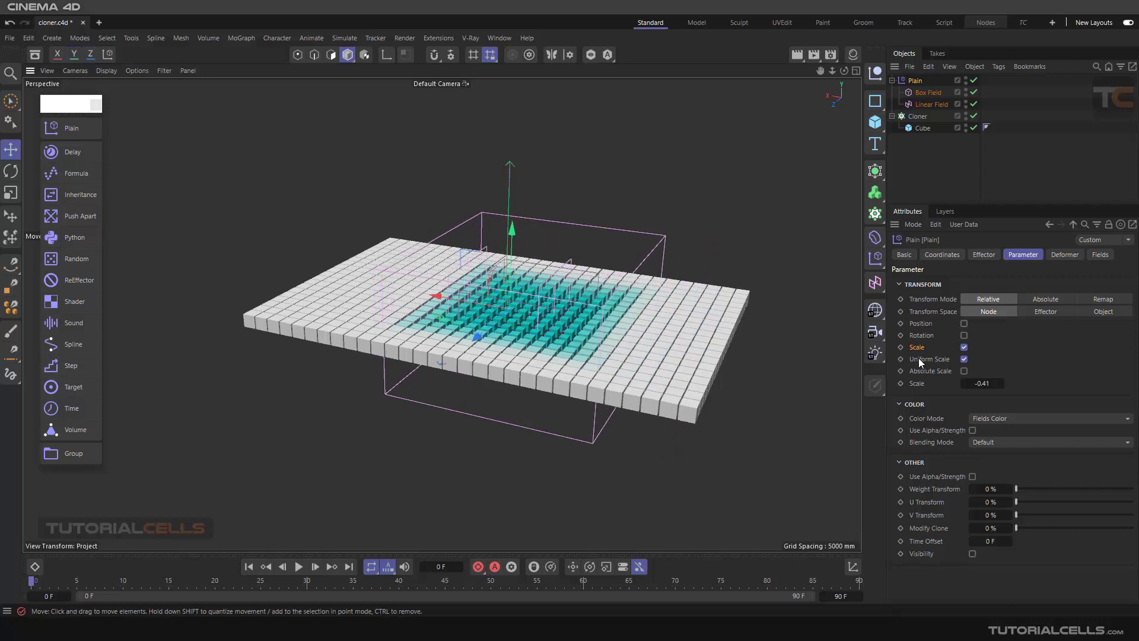
Toggle the effector's Scale off and on, and turn off Uniform Scale
{"action": "left_click", "coordinate": [964, 348]}
{"action": "left_click", "coordinate": [964, 347]}
{"action": "left_click", "coordinate": [964, 359]}
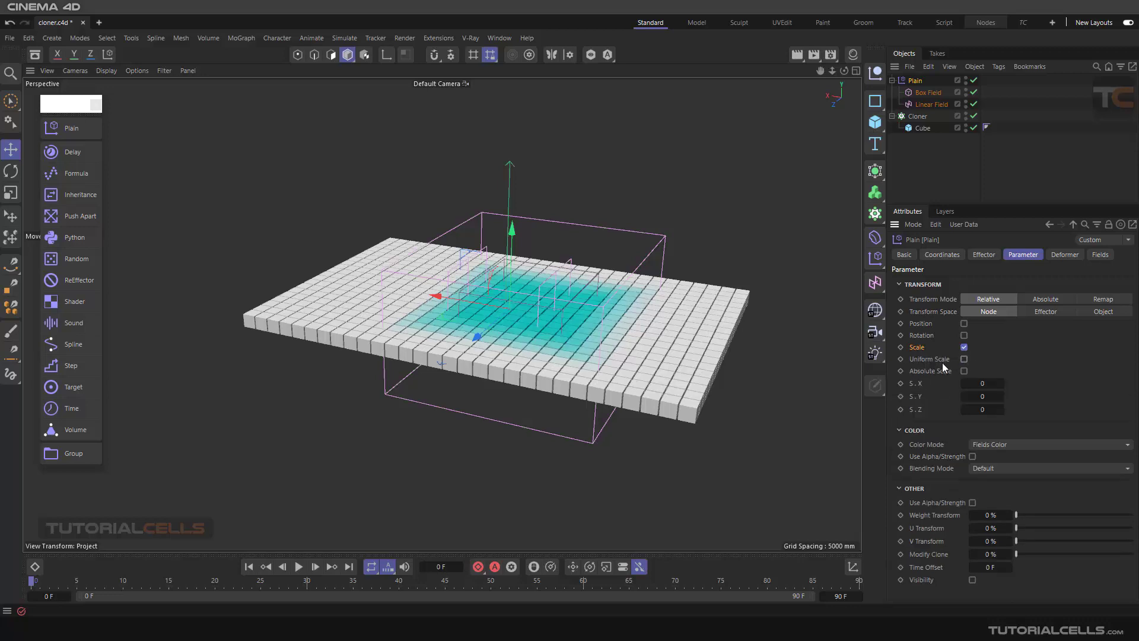
Try separate scaling with S.Y at -0.9 and with S.Z, reset both to 0, and switch Scale off
{"action": "mouse_move", "coordinate": [962, 395]}
{"action": "left_mouse_down"}
{"action": "mouse_move", "coordinate": [991, 395]}
{"action": "mouse_move", "coordinate": [970, 395]}
{"action": "left_mouse_up"}
{"action": "right_click", "coordinate": [979, 403]}
{"action": "left_click", "coordinate": [1028, 384]}
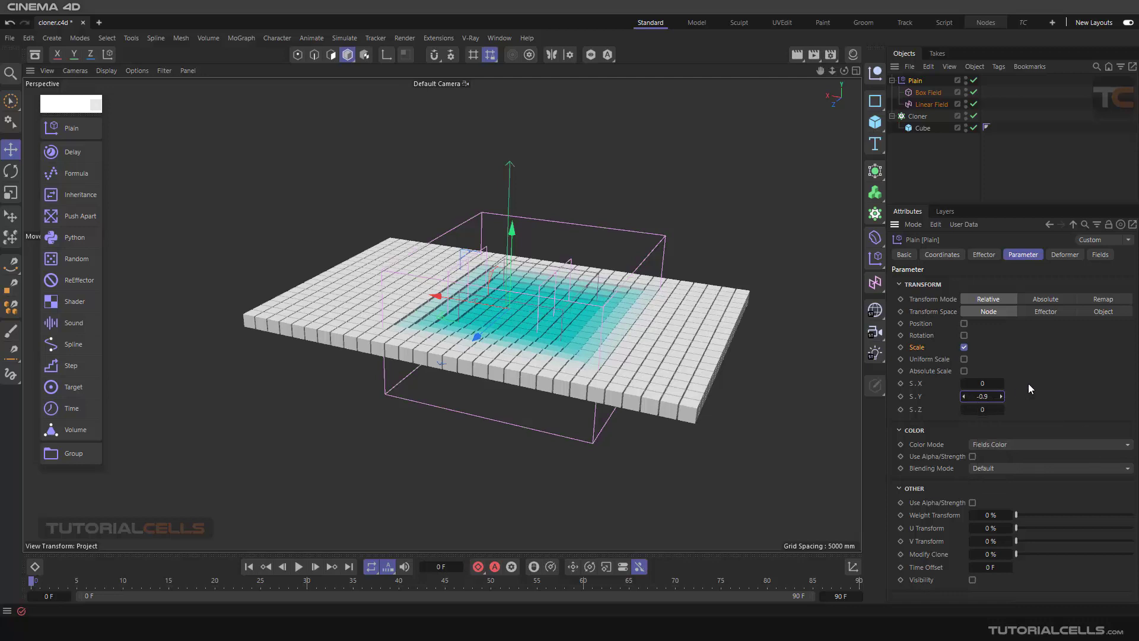
{"action": "right_click", "coordinate": [1001, 397]}
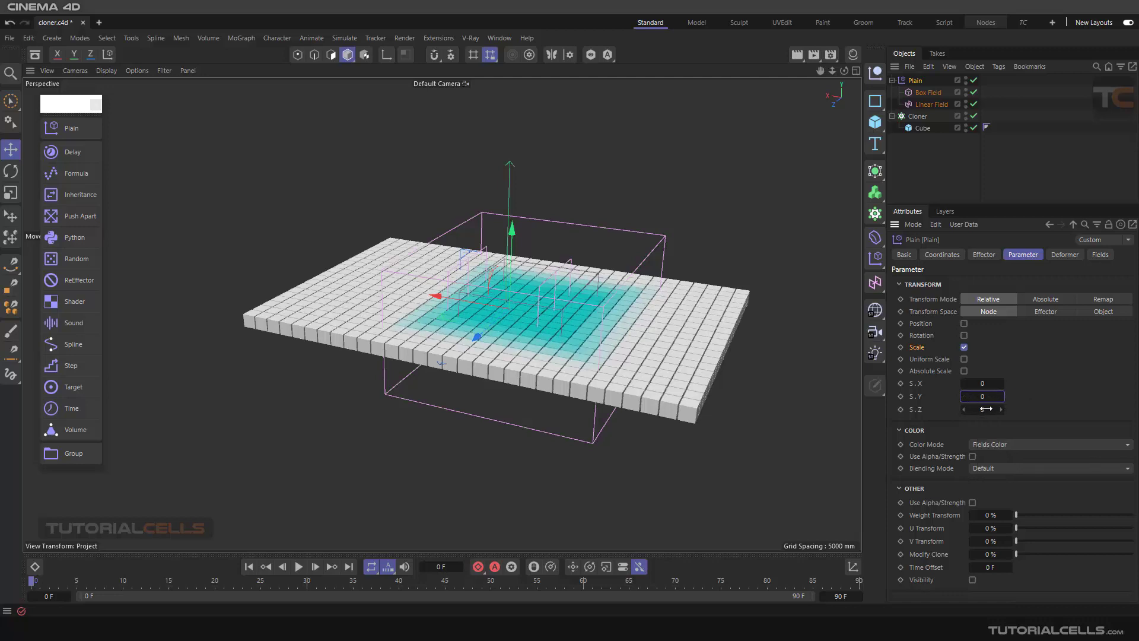
{"action": "left_click_drag", "start_coordinate": [988, 407], "coordinate": [1004, 407]}
{"action": "right_click", "coordinate": [1004, 411]}
{"action": "left_click", "coordinate": [963, 347]}
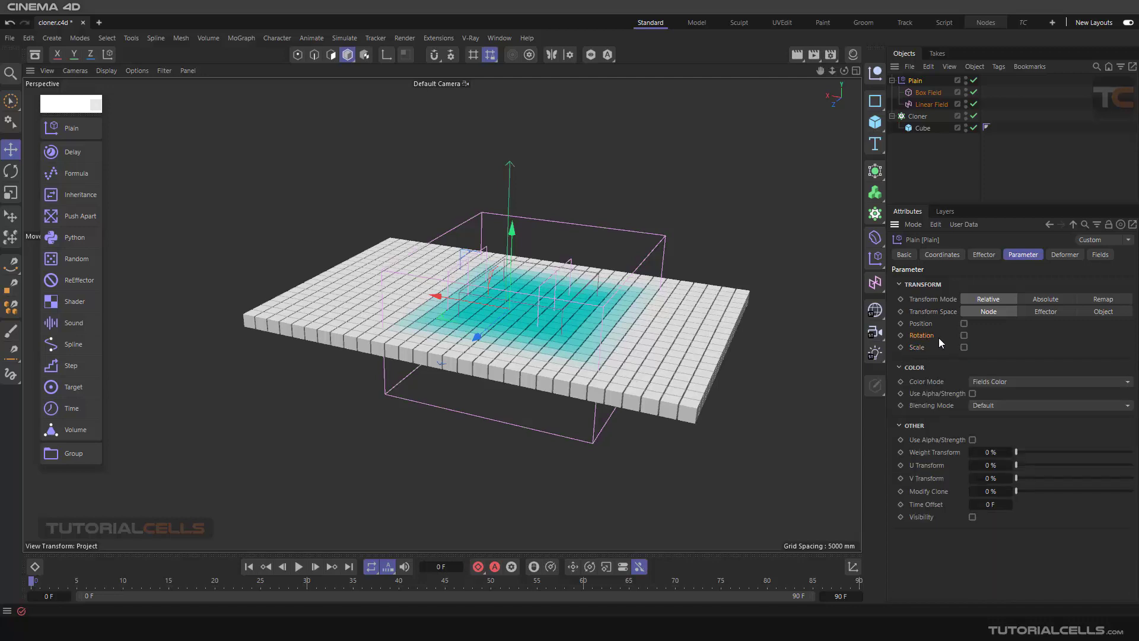
Try the Plain effector's Rotation with R.P at 61°, and switch Rotation off
{"action": "left_click", "coordinate": [964, 336]}
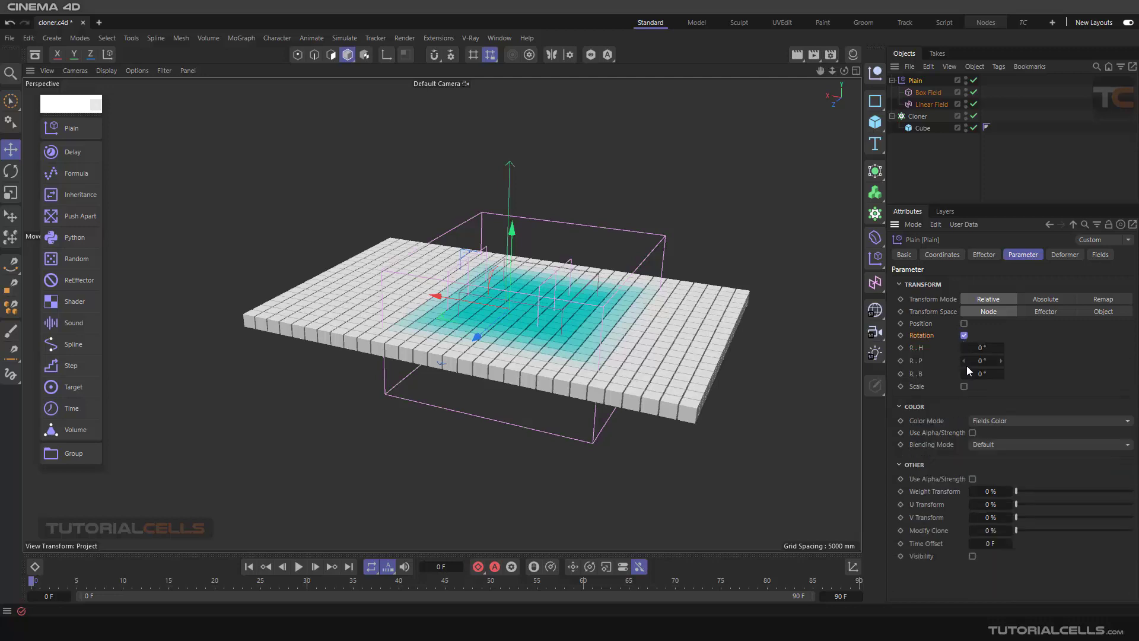
{"action": "left_click_drag", "start_coordinate": [964, 360], "coordinate": [1011, 360]}
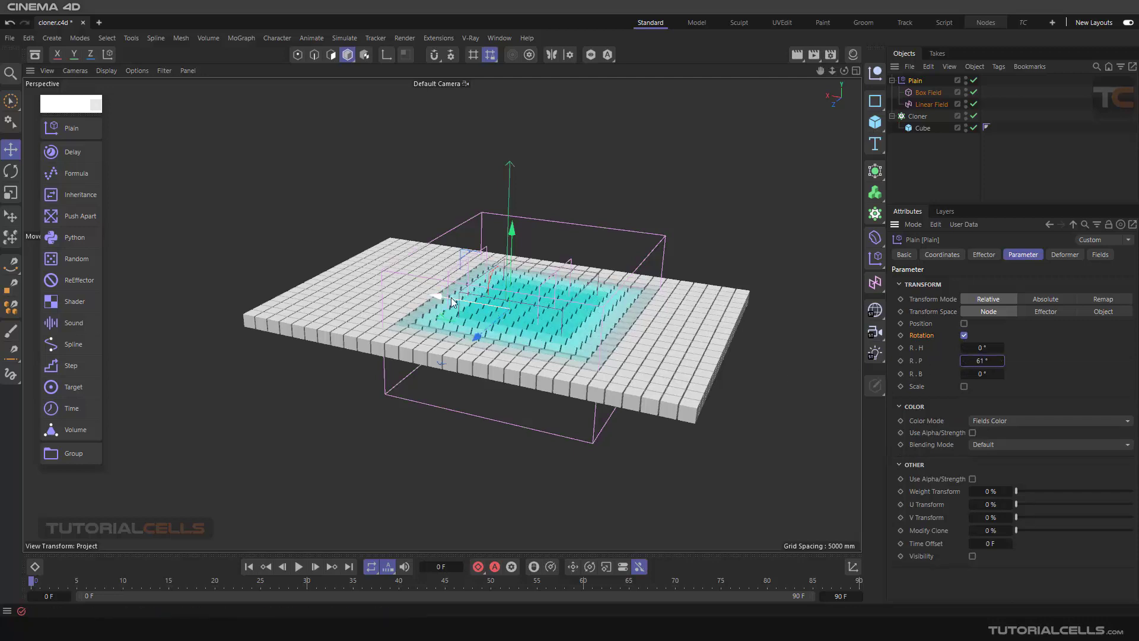
{"action": "scroll", "coordinate": [439, 293], "scroll_direction": "up", "scroll_amount": 3}
{"action": "left_click_drag", "start_coordinate": [457, 296], "coordinate": [563, 343]}
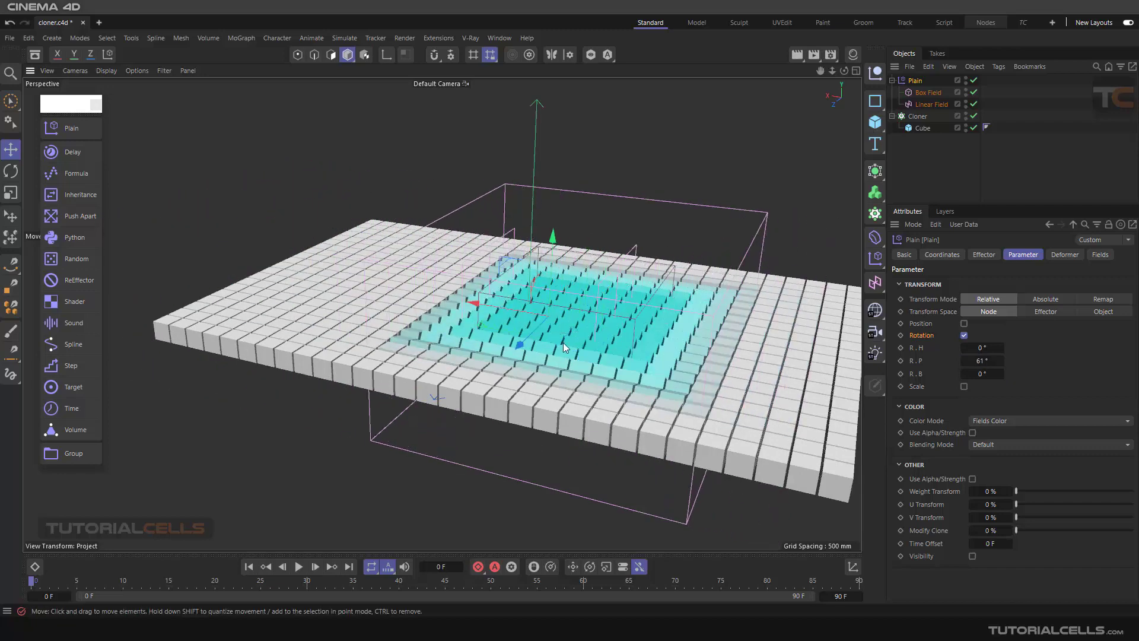
{"action": "left_click", "coordinate": [964, 336]}
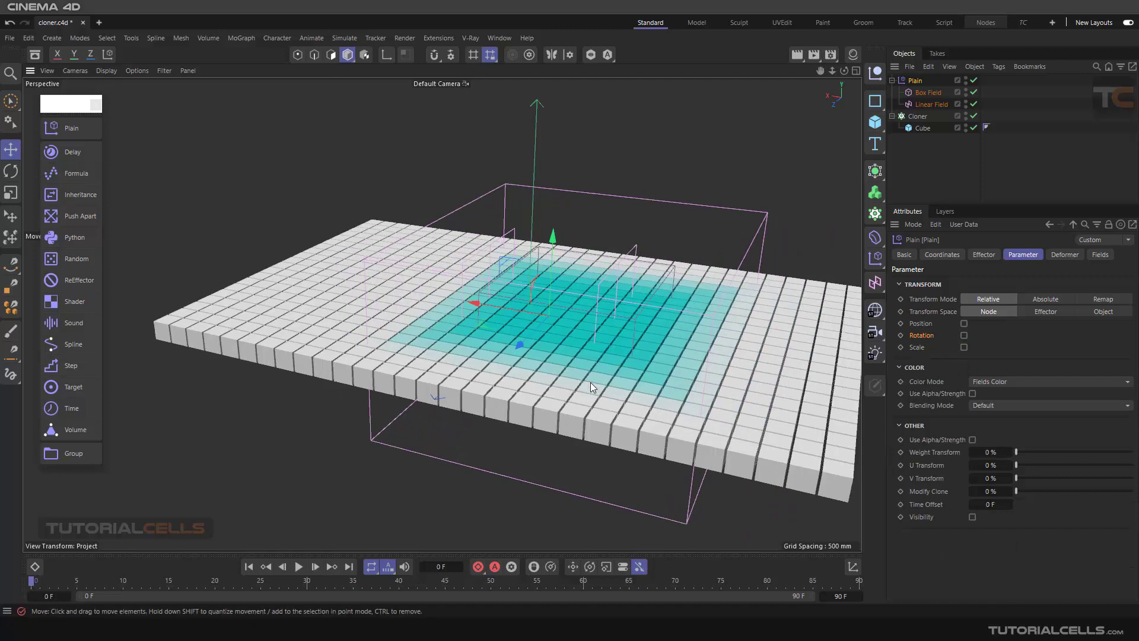
Disable the Box Field, enable the Linear Field, and turn the Plain effector's Position on
{"action": "scroll", "coordinate": [591, 383], "scroll_direction": "down", "scroll_amount": 3}
{"action": "left_click_drag", "start_coordinate": [614, 378], "coordinate": [560, 361], "text": "alt"}
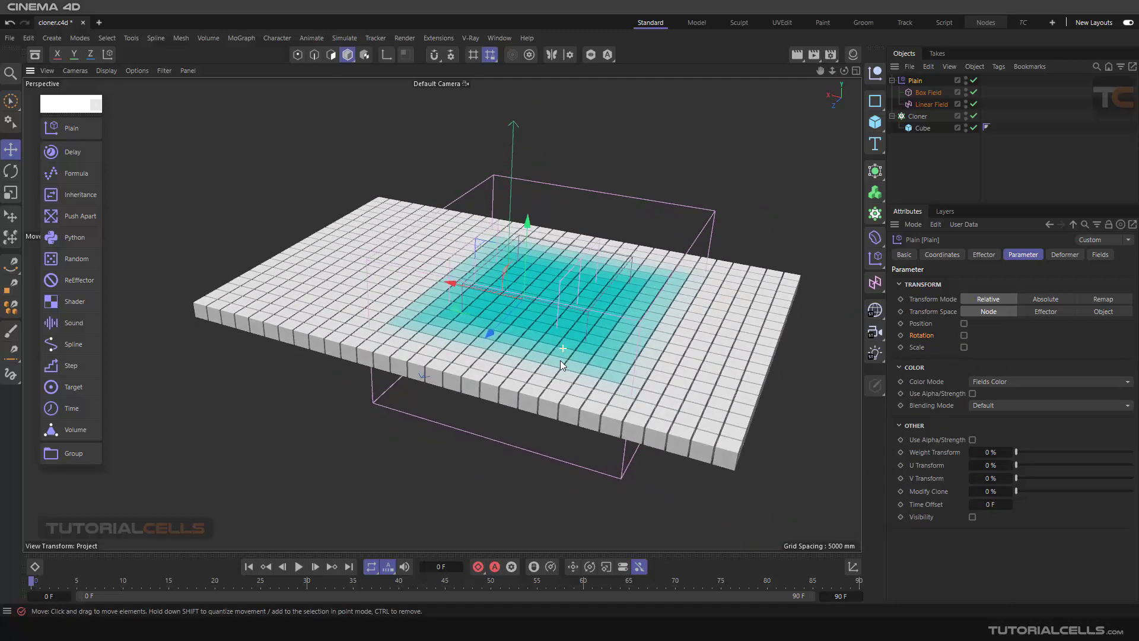
{"action": "left_click", "coordinate": [1098, 256]}
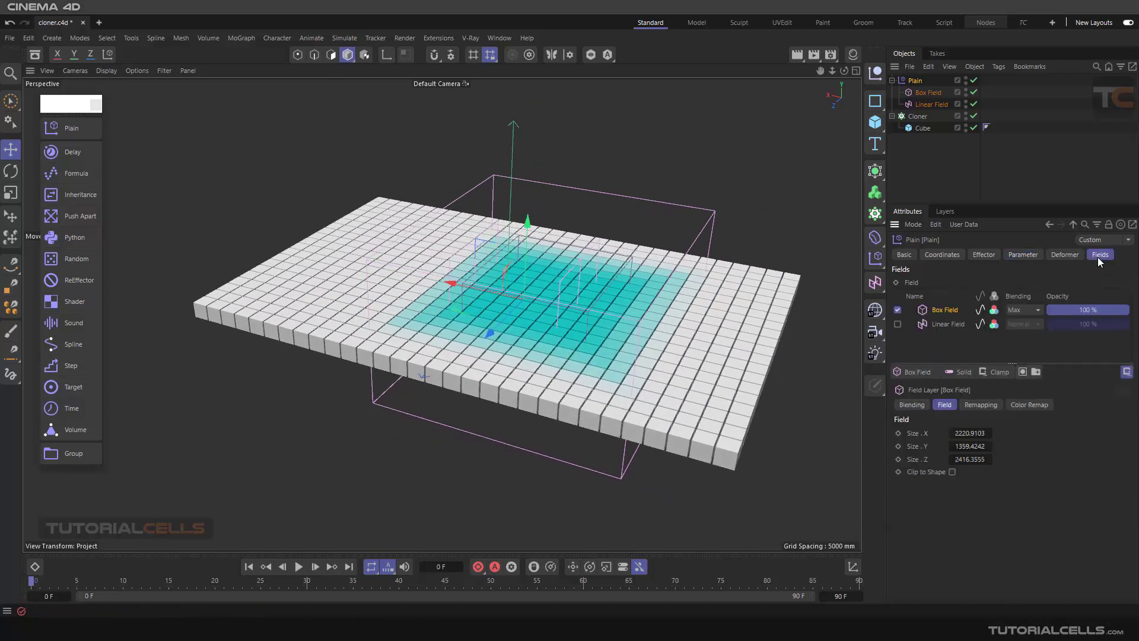
{"action": "left_click", "coordinate": [898, 309]}
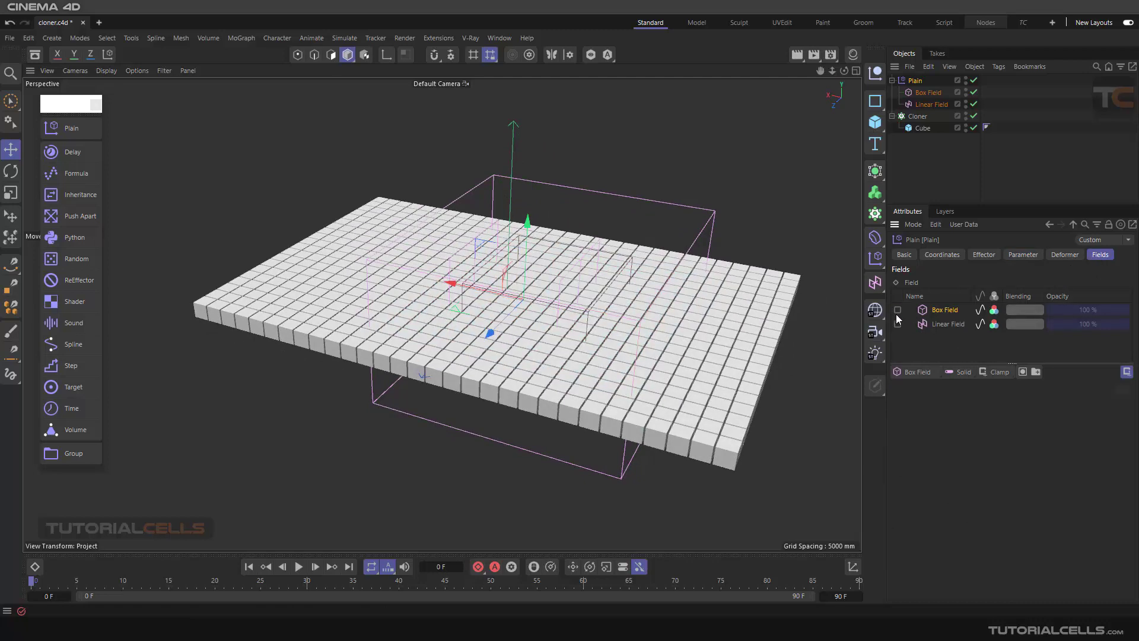
{"action": "left_click", "coordinate": [897, 323]}
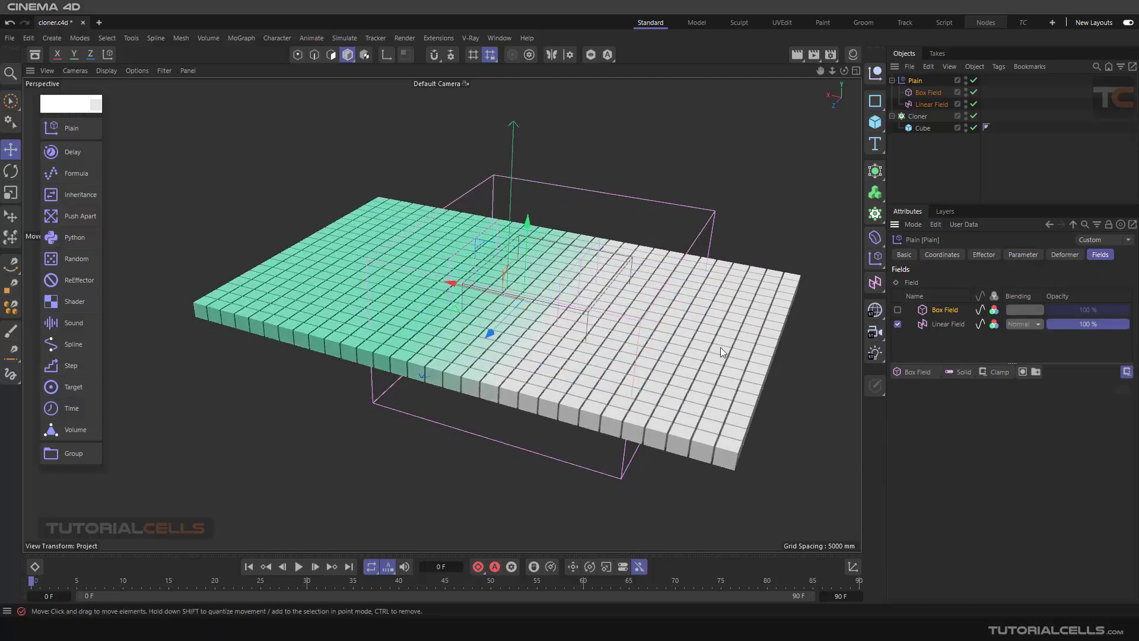
{"action": "left_click", "coordinate": [1020, 256]}
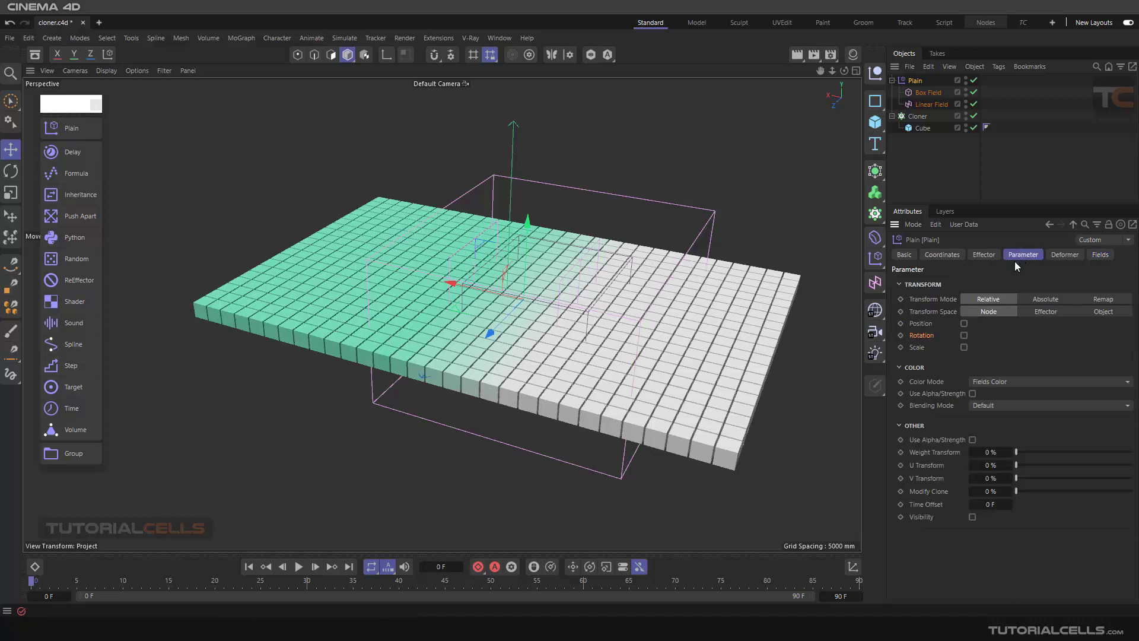
{"action": "left_click", "coordinate": [963, 324]}
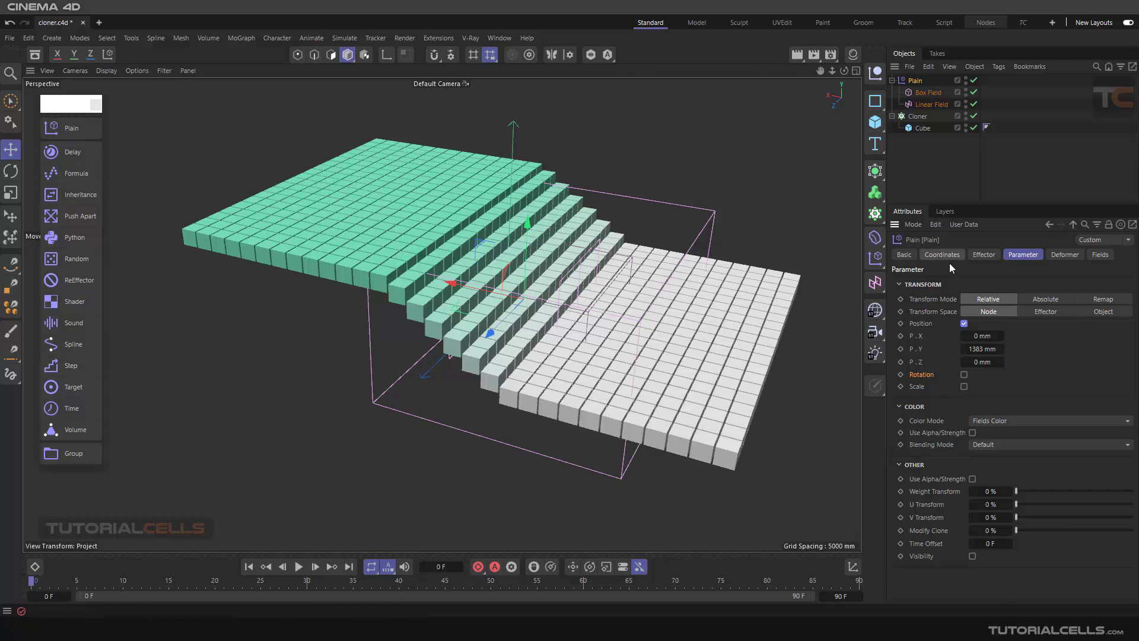
Try varying the Plain effector's Strength and return it to 100%
{"action": "left_click", "coordinate": [982, 255]}
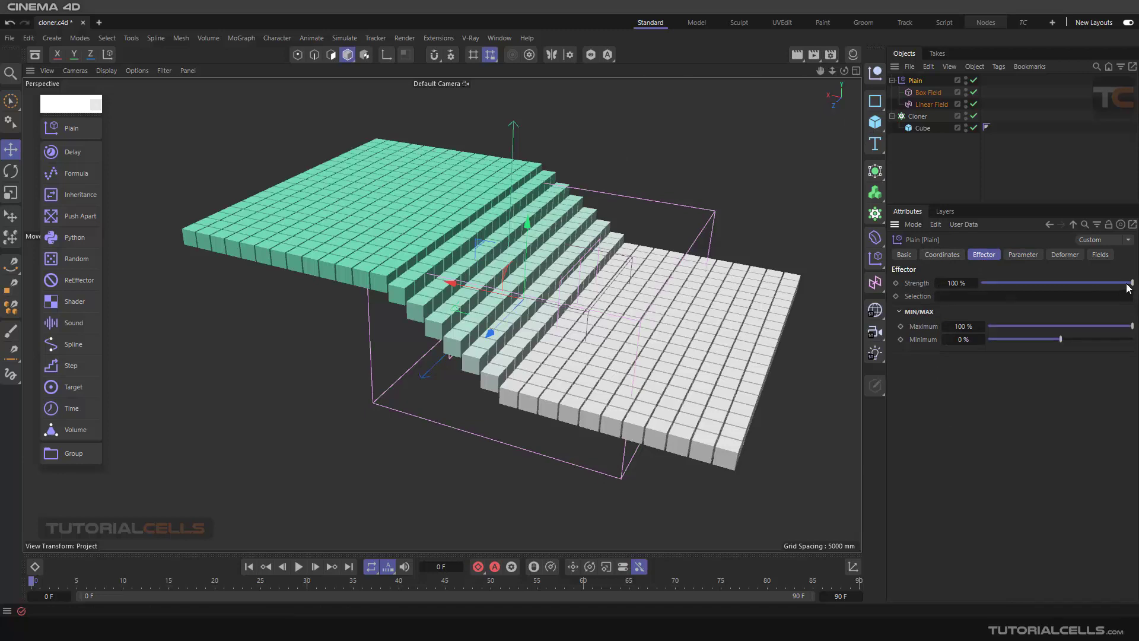
{"action": "mouse_move", "coordinate": [1130, 285]}
{"action": "left_mouse_down"}
{"action": "mouse_move", "coordinate": [1021, 288]}
{"action": "mouse_move", "coordinate": [1136, 288]}
{"action": "left_mouse_up"}
{"action": "left_click", "coordinate": [955, 293]}
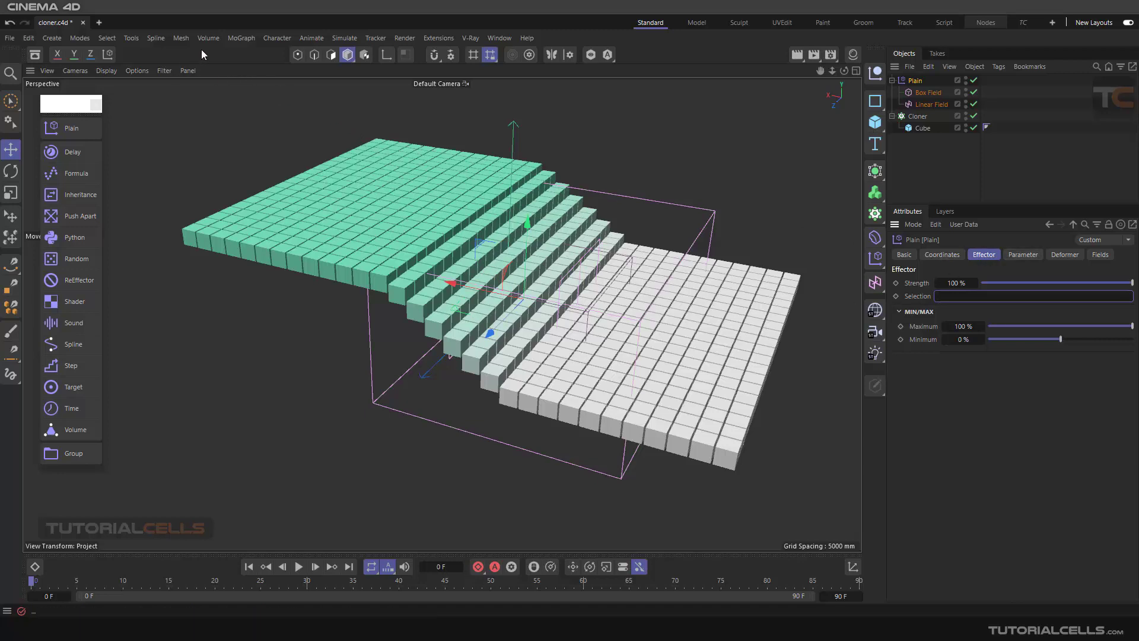
Paint a MoGraph Selection on the Cloner in Brush mode with radius 10, covering clones on the raised, stepped and flat areas
{"action": "left_click", "coordinate": [240, 38]}
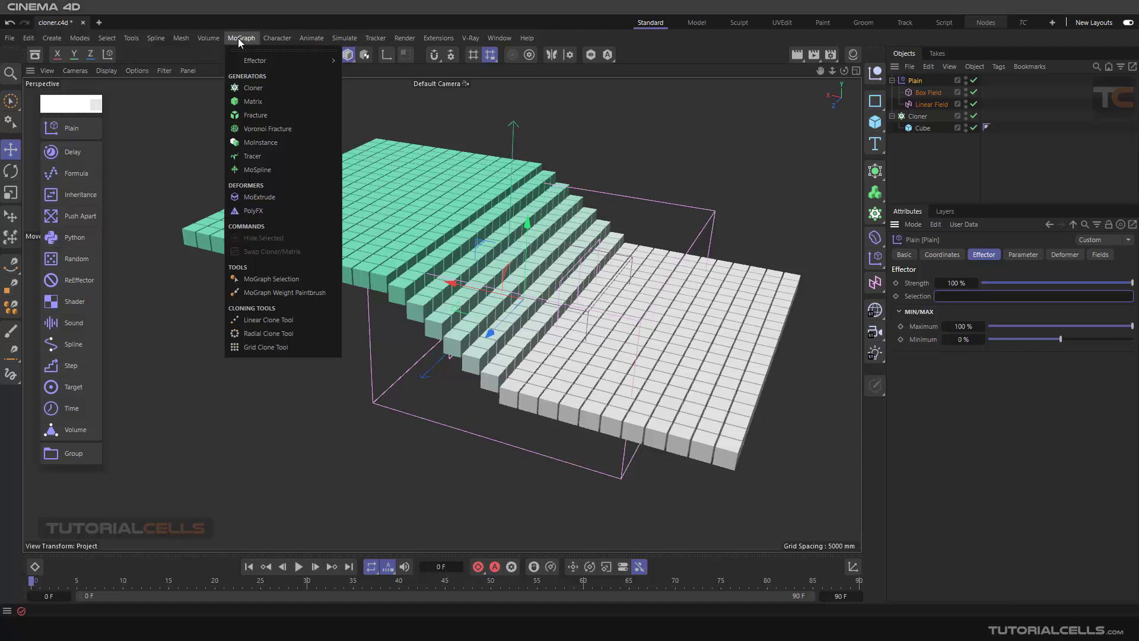
{"action": "left_click", "coordinate": [270, 279]}
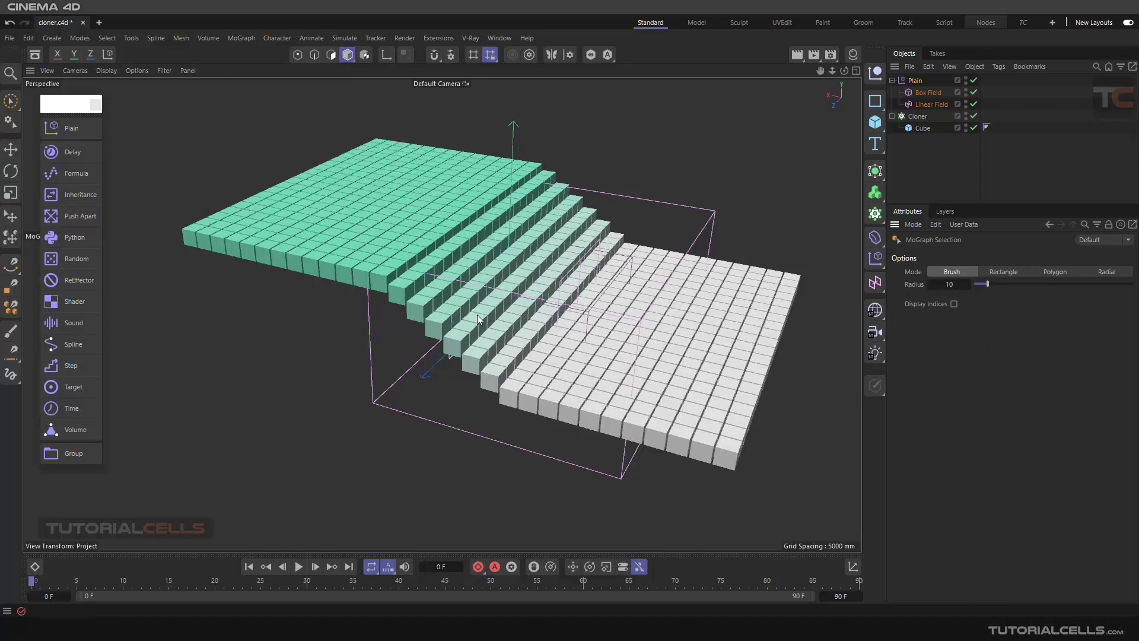
{"action": "mouse_move", "coordinate": [497, 284]}
{"action": "left_mouse_down", "text": "alt"}
{"action": "mouse_move", "coordinate": [492, 305]}
{"action": "mouse_move", "coordinate": [509, 322]}
{"action": "mouse_move", "coordinate": [482, 299]}
{"action": "left_mouse_up", "text": "alt"}
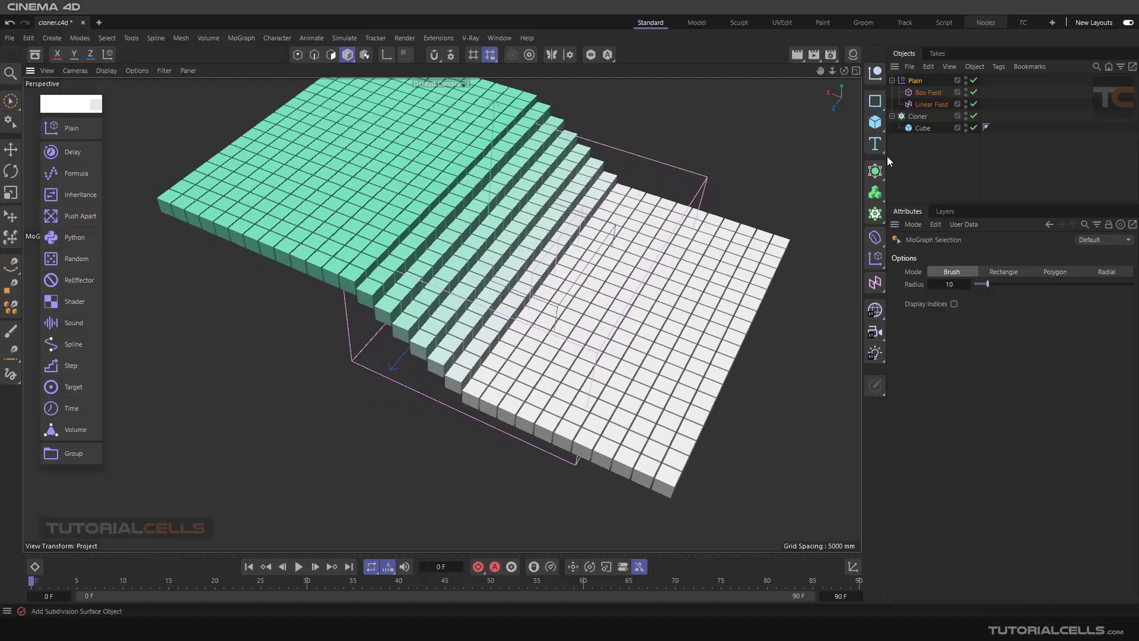
{"action": "left_click", "coordinate": [918, 116]}
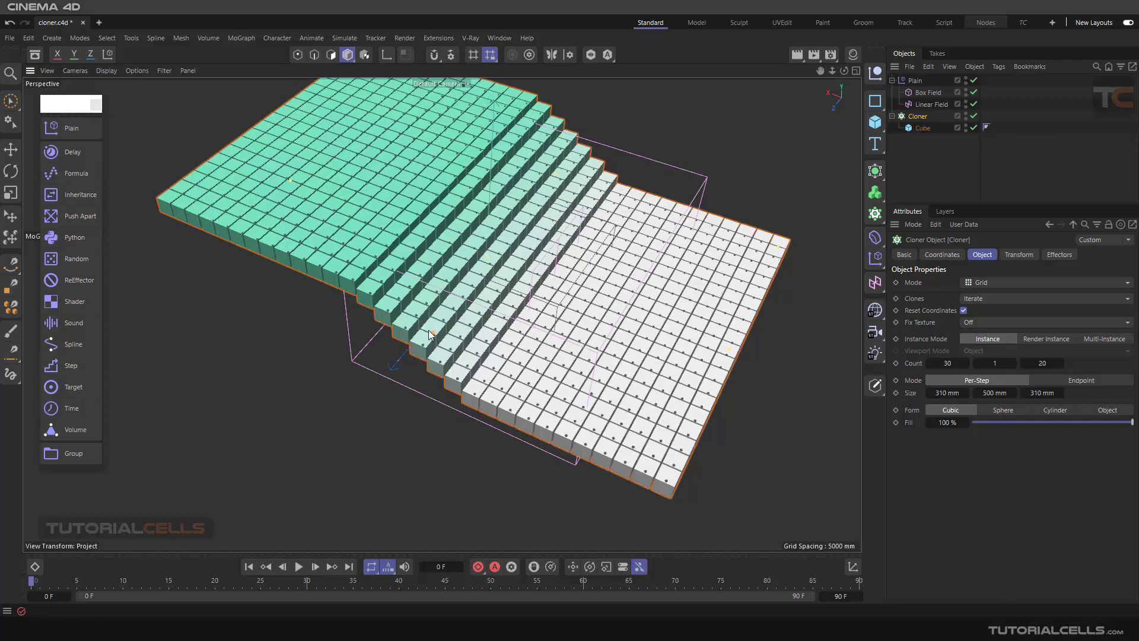
{"action": "left_click", "coordinate": [434, 333]}
{"action": "mouse_move", "coordinate": [434, 461]}
{"action": "left_mouse_down", "text": "alt"}
{"action": "mouse_move", "coordinate": [436, 440]}
{"action": "mouse_move", "coordinate": [437, 452]}
{"action": "mouse_move", "coordinate": [427, 445]}
{"action": "left_mouse_up", "text": "alt"}
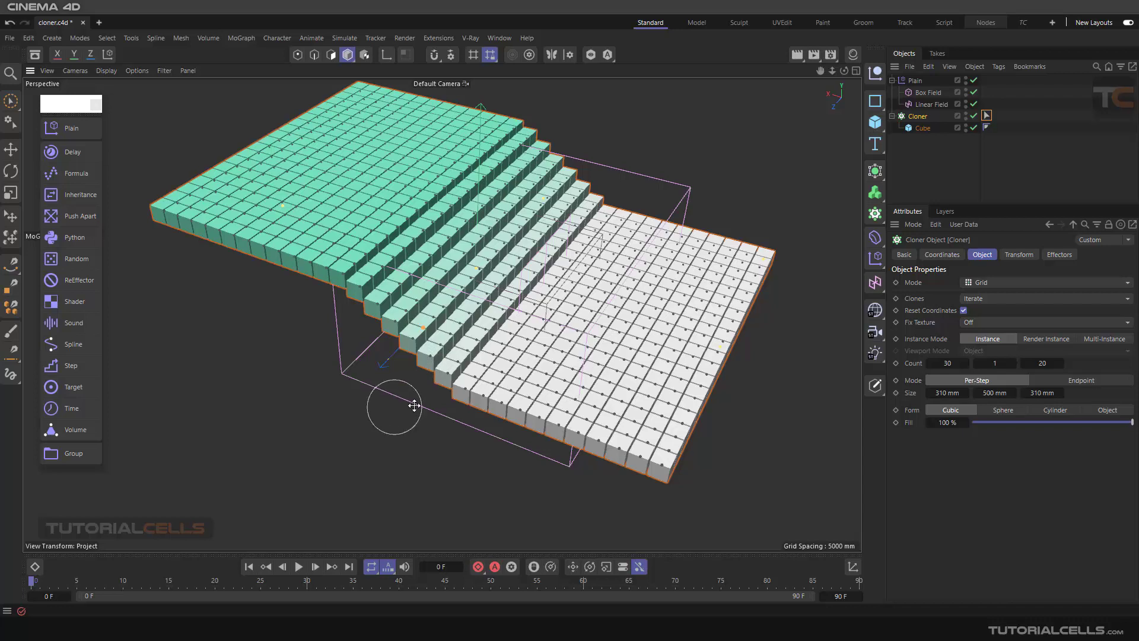
{"action": "mouse_move", "coordinate": [427, 365]}
{"action": "left_mouse_down"}
{"action": "mouse_move", "coordinate": [442, 365]}
{"action": "mouse_move", "coordinate": [433, 332]}
{"action": "mouse_move", "coordinate": [471, 314]}
{"action": "mouse_move", "coordinate": [465, 266]}
{"action": "mouse_move", "coordinate": [513, 242]}
{"action": "left_mouse_up"}
{"action": "mouse_move", "coordinate": [401, 242]}
{"action": "left_mouse_down"}
{"action": "mouse_move", "coordinate": [371, 258]}
{"action": "mouse_move", "coordinate": [422, 297]}
{"action": "mouse_move", "coordinate": [641, 325]}
{"action": "mouse_move", "coordinate": [592, 319]}
{"action": "mouse_move", "coordinate": [510, 274]}
{"action": "mouse_move", "coordinate": [430, 207]}
{"action": "mouse_move", "coordinate": [543, 300]}
{"action": "left_mouse_up"}
Assign the Cloner's MoGraph Selection tag as the Plain effector's Selection
{"action": "left_click", "coordinate": [1000, 117]}
{"action": "left_click", "coordinate": [986, 115]}
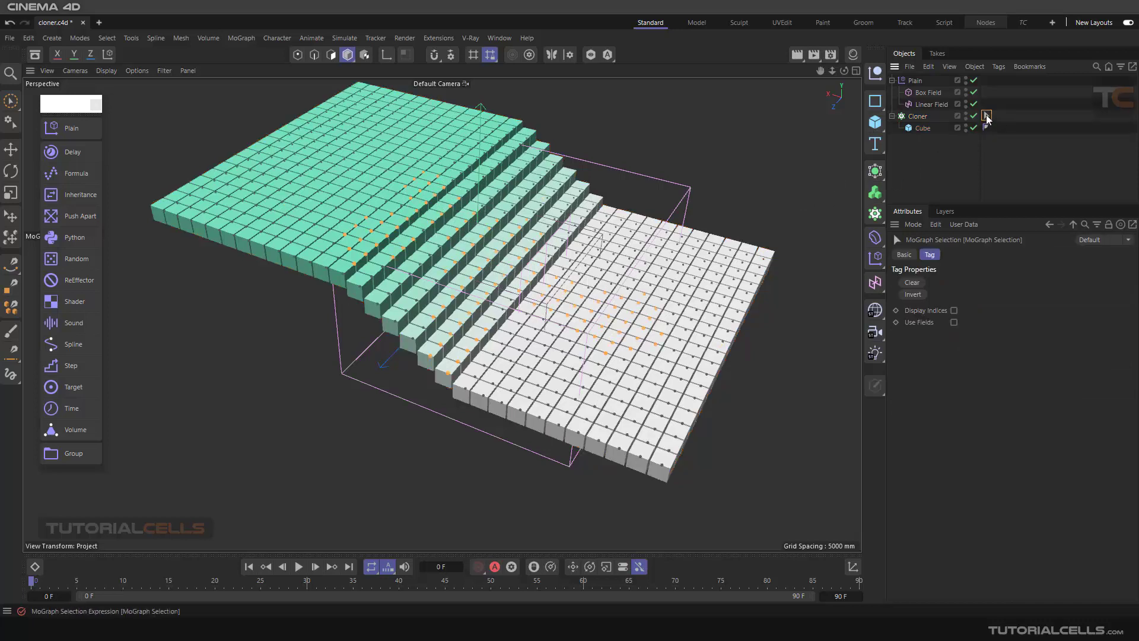
{"action": "left_click", "coordinate": [914, 81]}
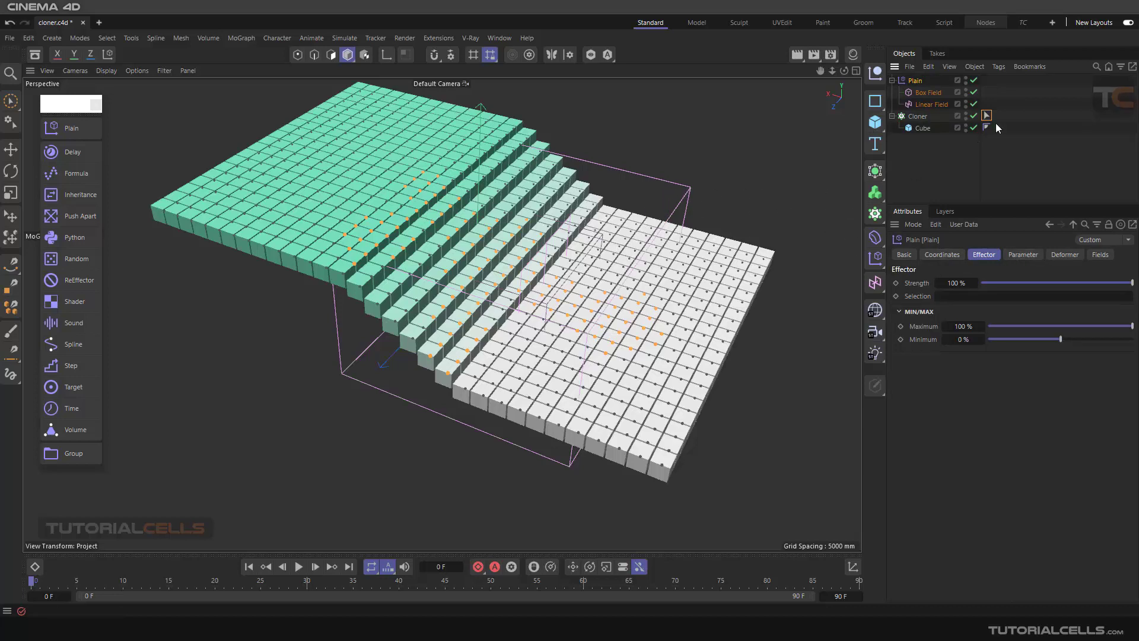
{"action": "left_click_drag", "start_coordinate": [988, 117], "coordinate": [979, 295]}
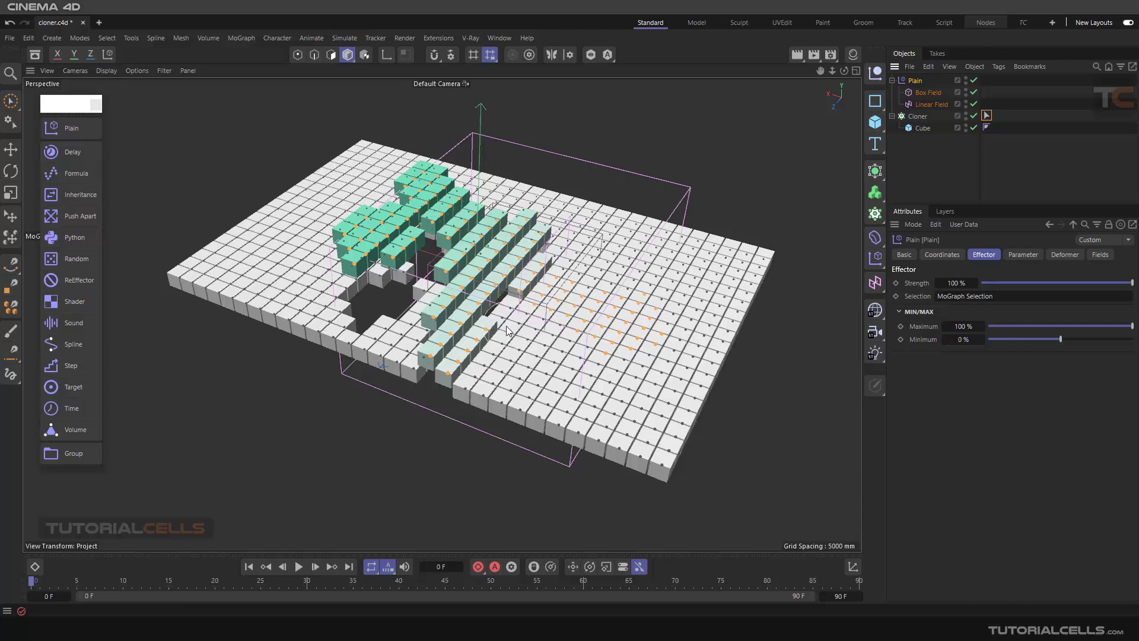
Move the Plain effector with its fields a short distance along X toward the raised clones
{"action": "left_click_drag", "start_coordinate": [509, 330], "coordinate": [501, 304], "text": "alt"}
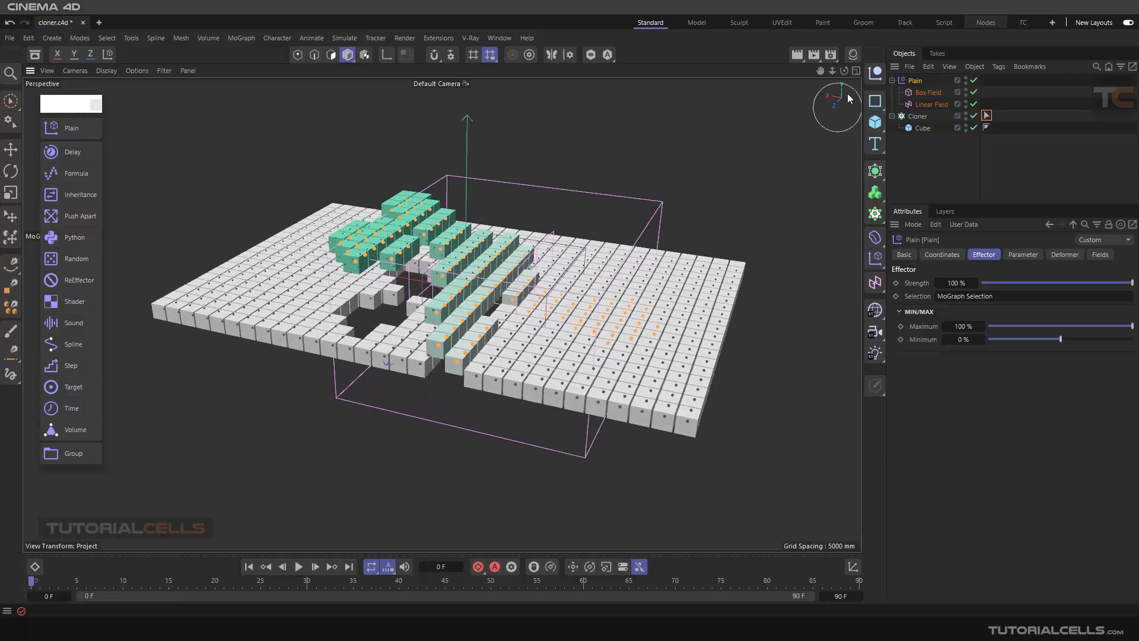
{"action": "key", "text": "e"}
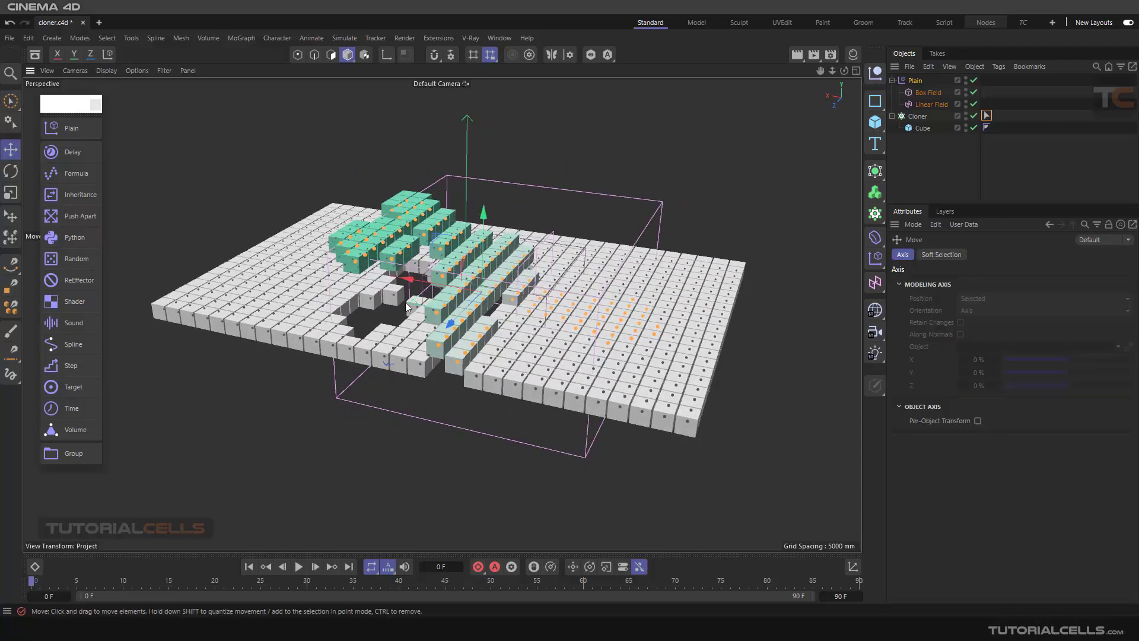
{"action": "left_click_drag", "start_coordinate": [413, 286], "coordinate": [388, 253]}
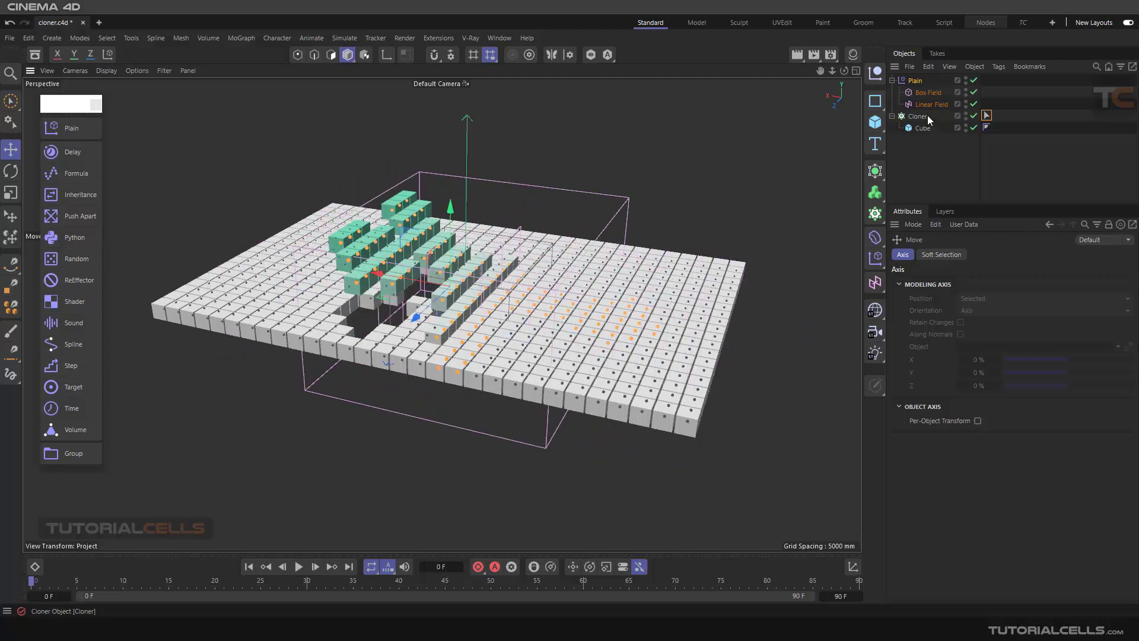
Clear the MoGraph Selection from the Plain effector's Selection and deselect all objects
{"action": "left_click", "coordinate": [919, 82]}
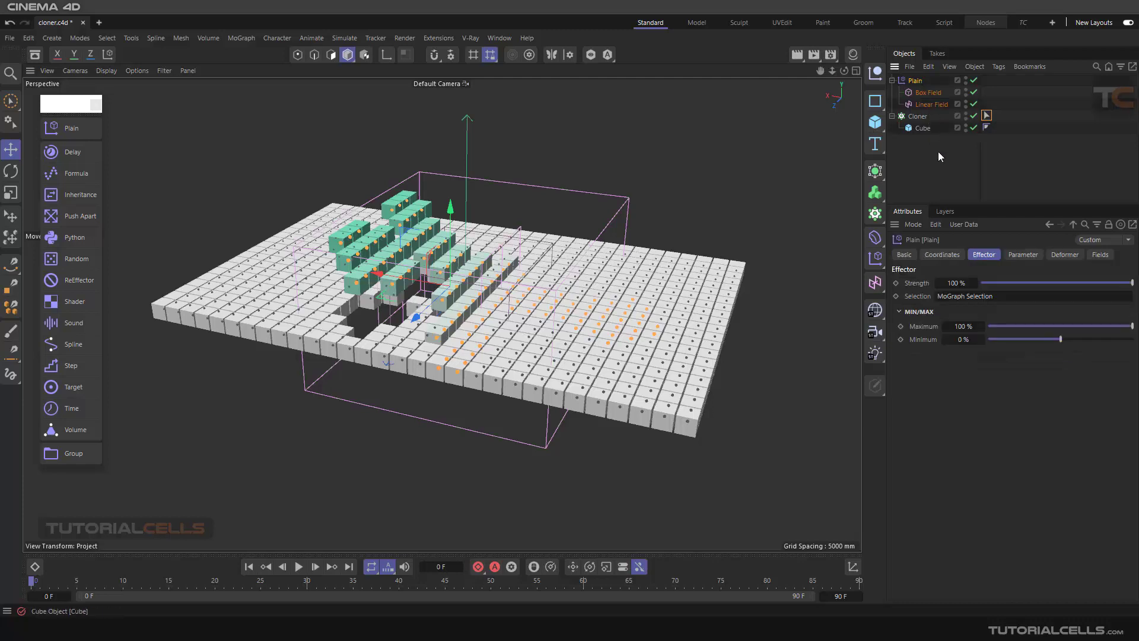
{"action": "left_click", "coordinate": [1003, 297]}
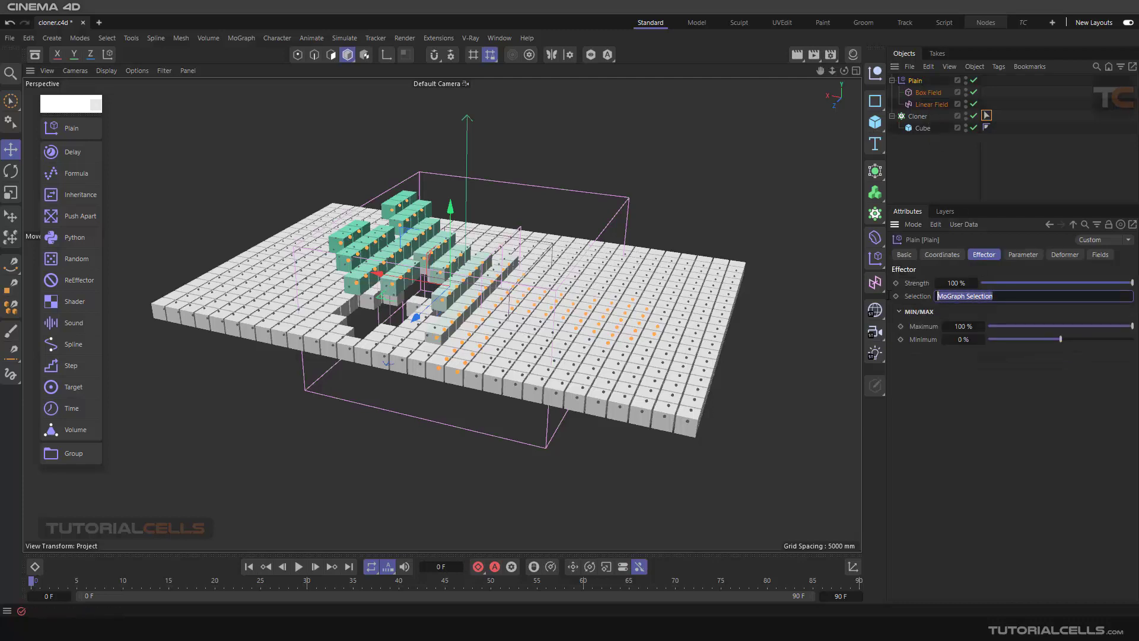
{"action": "key", "text": "BackSpace"}
{"action": "key", "text": "Return"}
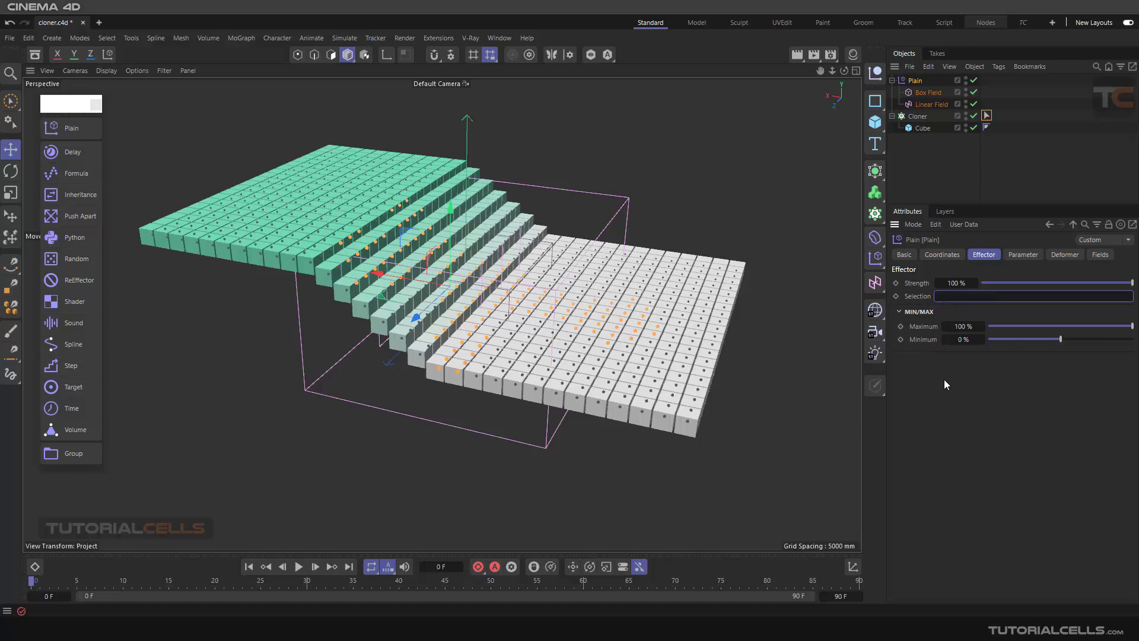
{"action": "left_click", "coordinate": [1011, 134]}
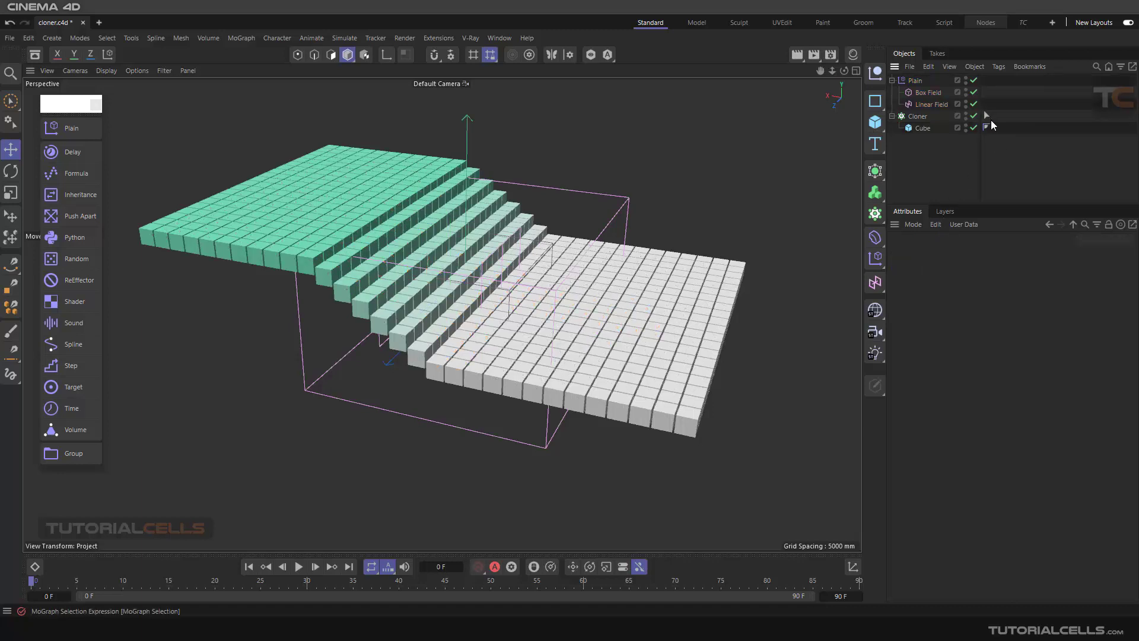
Try varying the Plain effector's Maximum and return it to 100%
{"action": "left_click", "coordinate": [915, 80]}
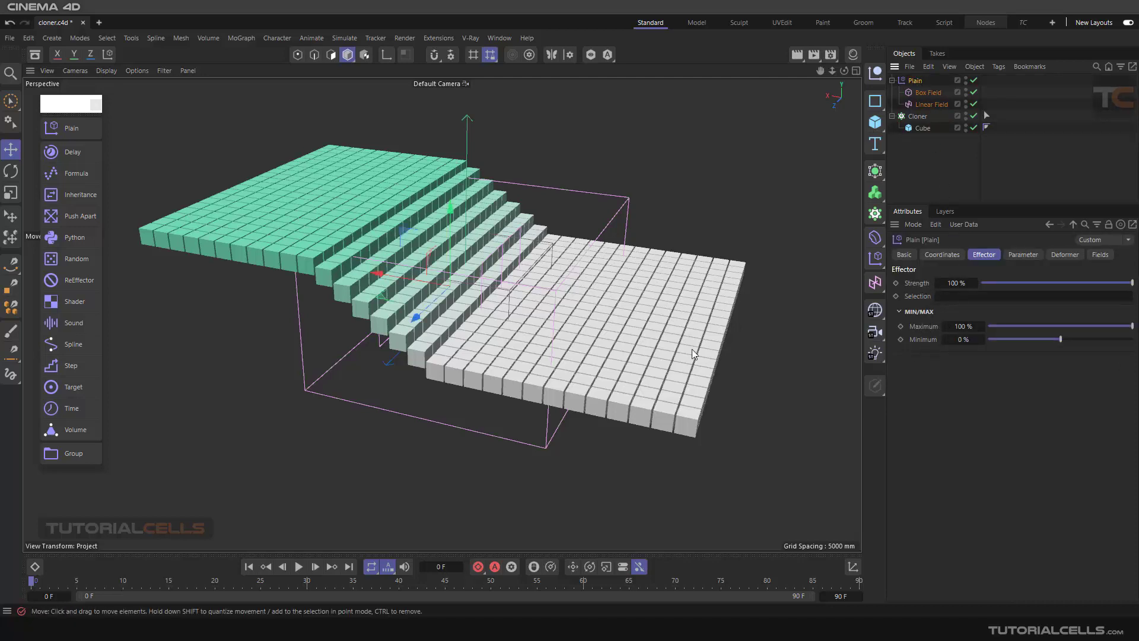
{"action": "left_click_drag", "start_coordinate": [558, 305], "coordinate": [554, 321], "text": "alt"}
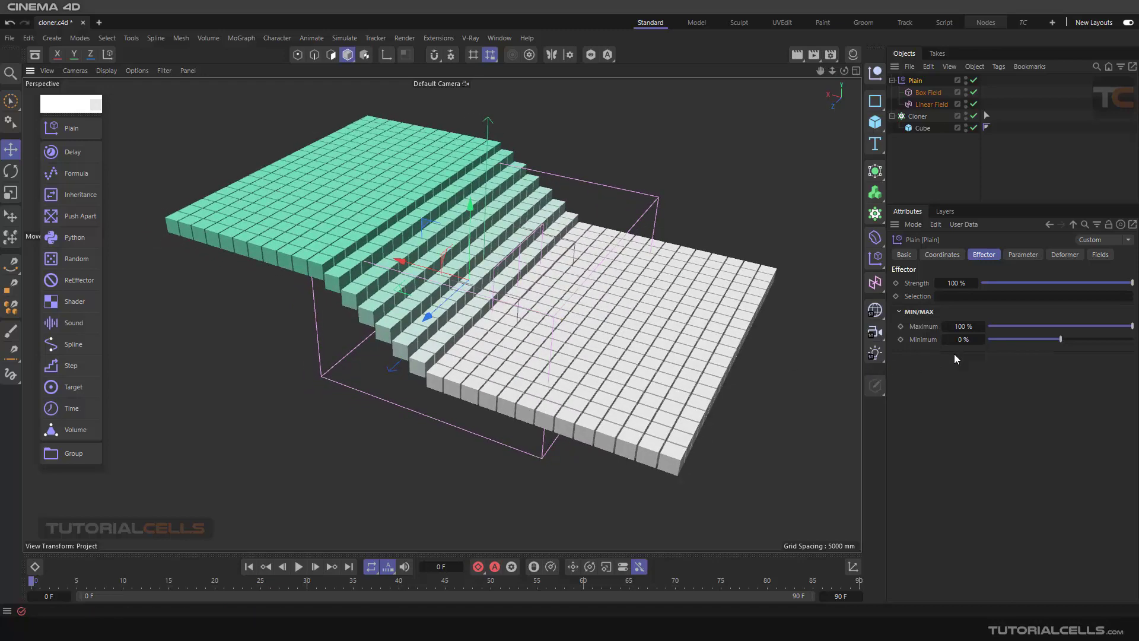
{"action": "mouse_move", "coordinate": [1132, 326]}
{"action": "left_mouse_down"}
{"action": "mouse_move", "coordinate": [982, 333]}
{"action": "mouse_move", "coordinate": [1133, 326]}
{"action": "left_mouse_up"}
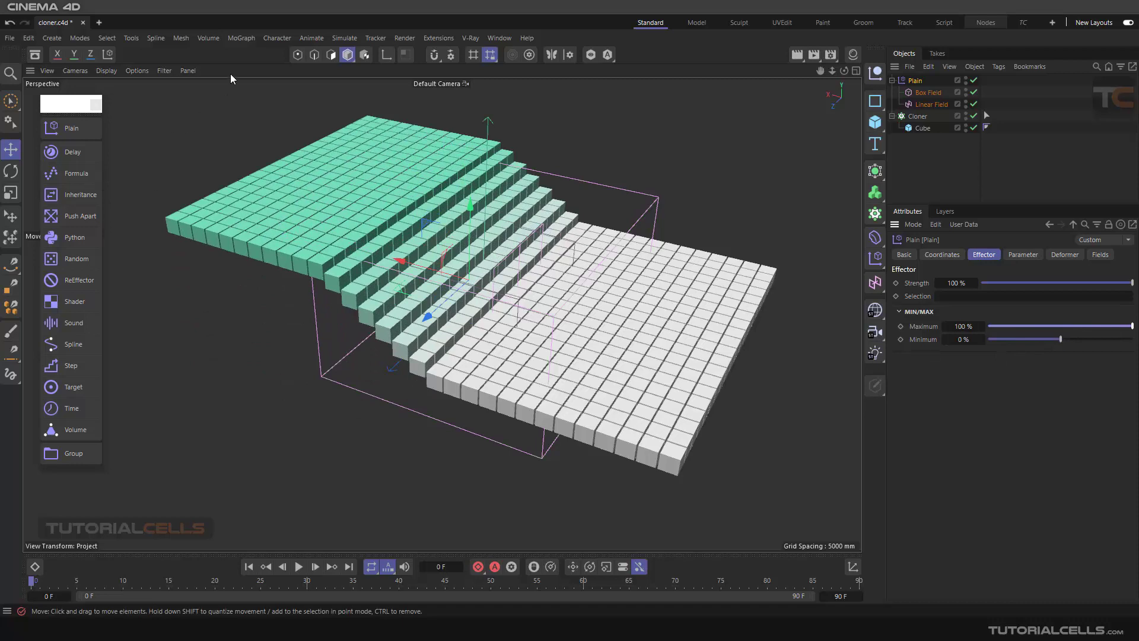
{"action": "left_click", "coordinate": [245, 38]}
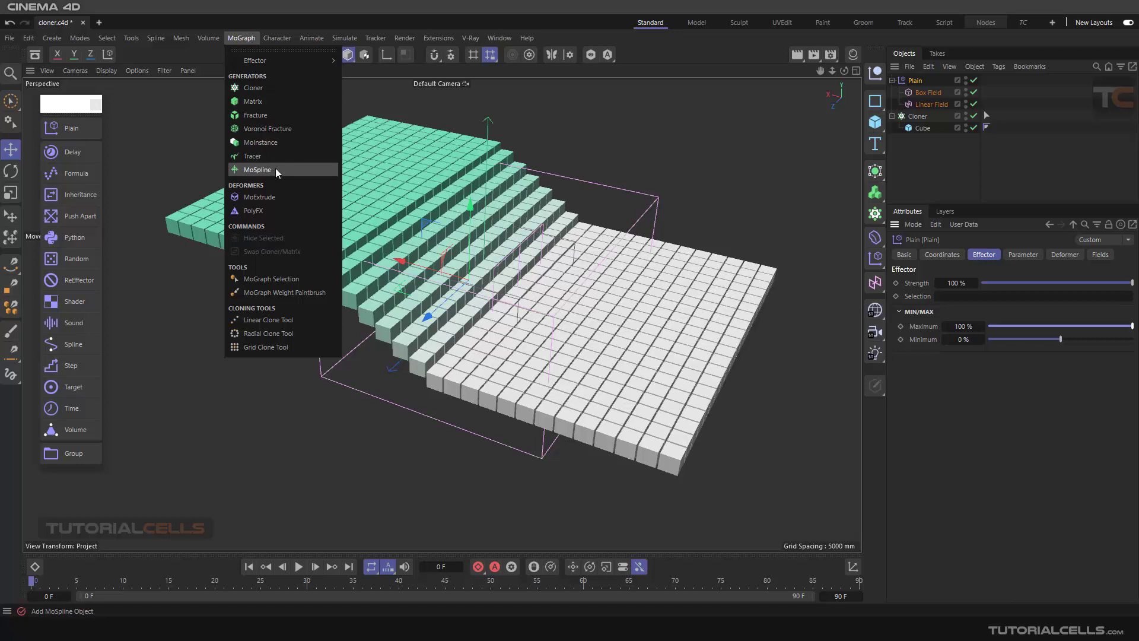
{"action": "left_click", "coordinate": [967, 375]}
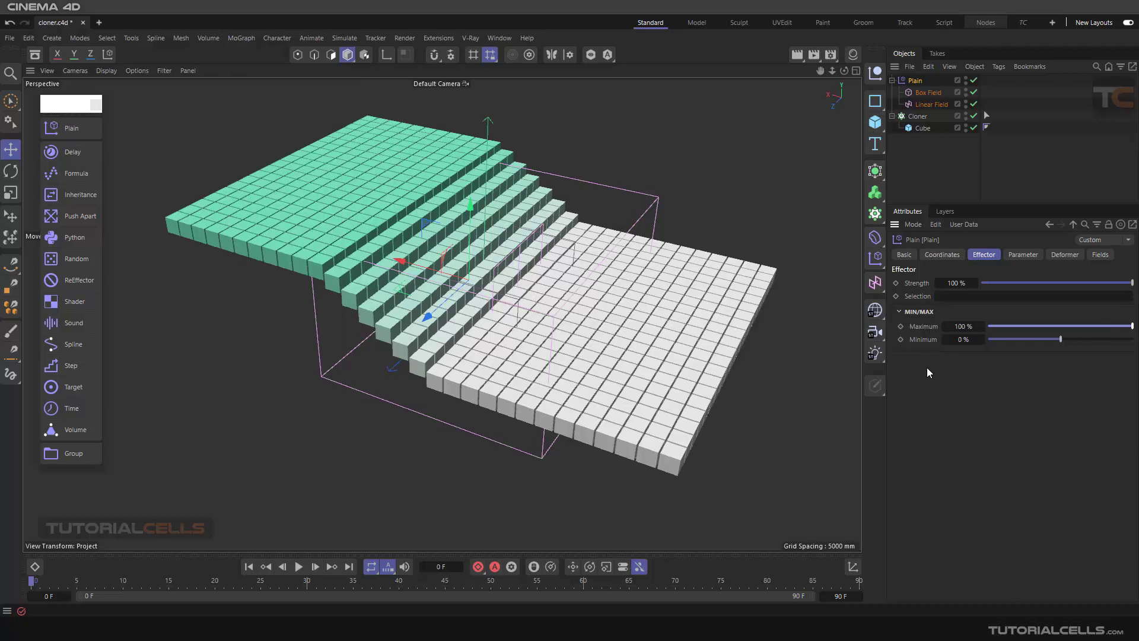
Set the Plain effector's Transform Space to Effector, try the Absolute Transform Mode, and return the mode to Relative
{"action": "left_click", "coordinate": [1021, 255]}
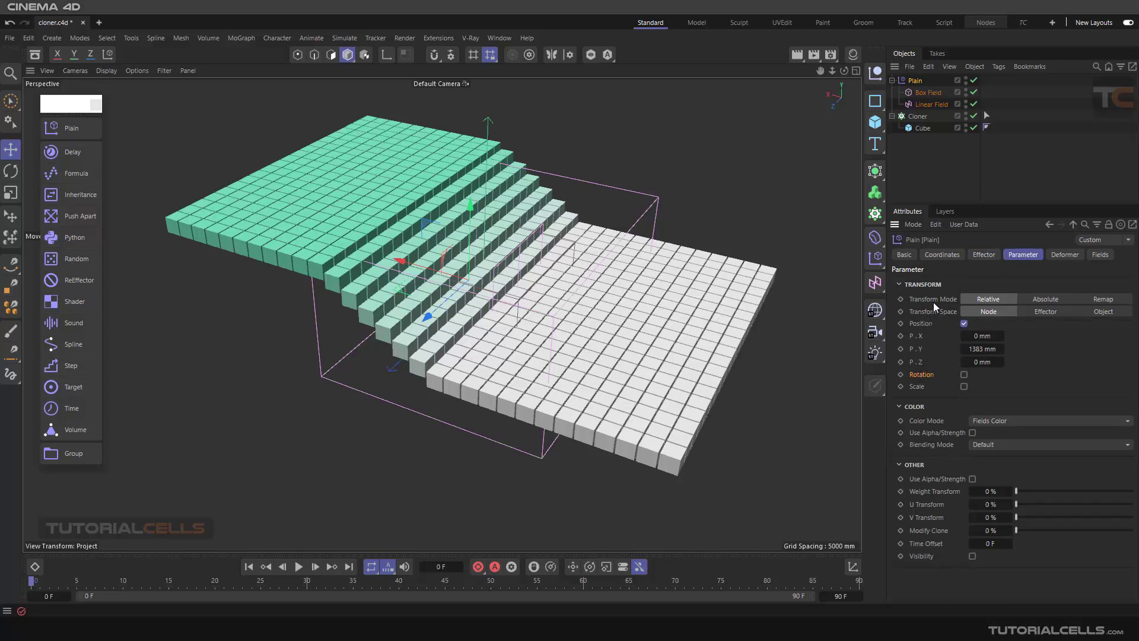
{"action": "left_click", "coordinate": [1036, 312]}
{"action": "left_click", "coordinate": [1038, 297]}
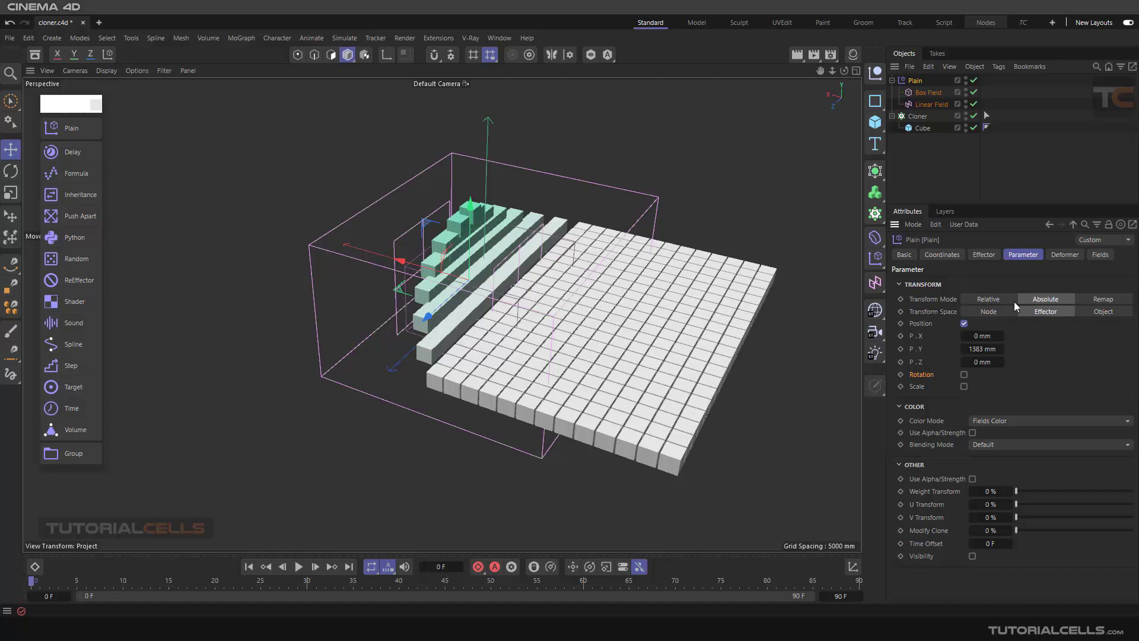
{"action": "left_click", "coordinate": [988, 299]}
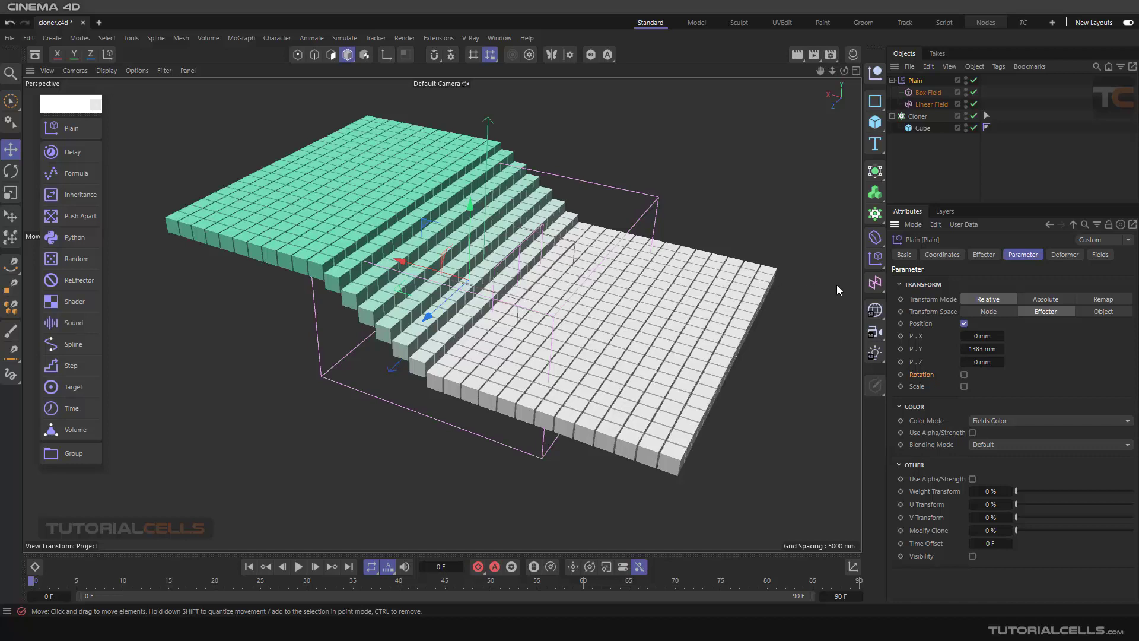
Set the Plain effector's Transform Mode to Absolute and its P.Y position to 1403 mm
{"action": "left_click", "coordinate": [1053, 297]}
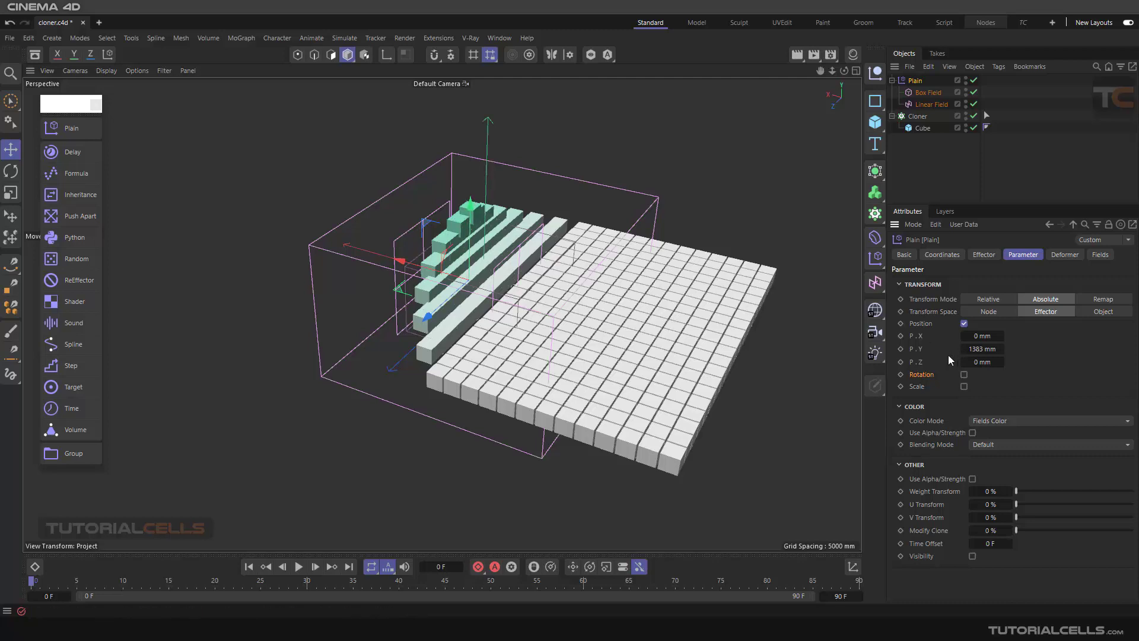
{"action": "left_click_drag", "start_coordinate": [967, 354], "coordinate": [1001, 365]}
{"action": "right_click", "coordinate": [1002, 362]}
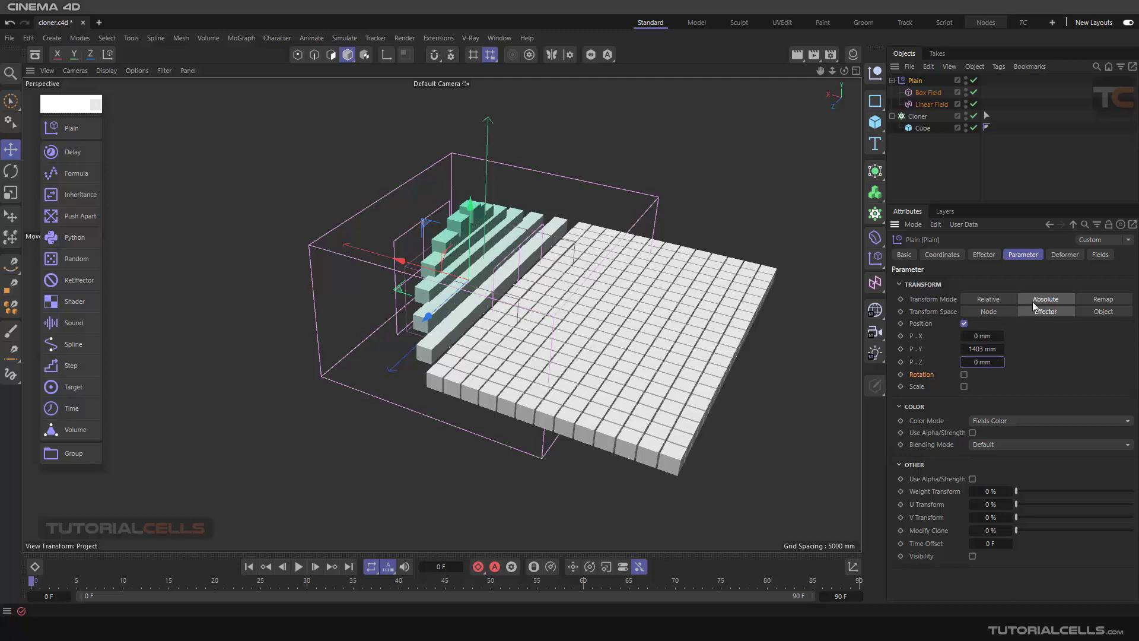
Try the Remap and Absolute Transform Modes, return the mode to Relative, and set the Transform Space to Node
{"action": "left_click", "coordinate": [1104, 300]}
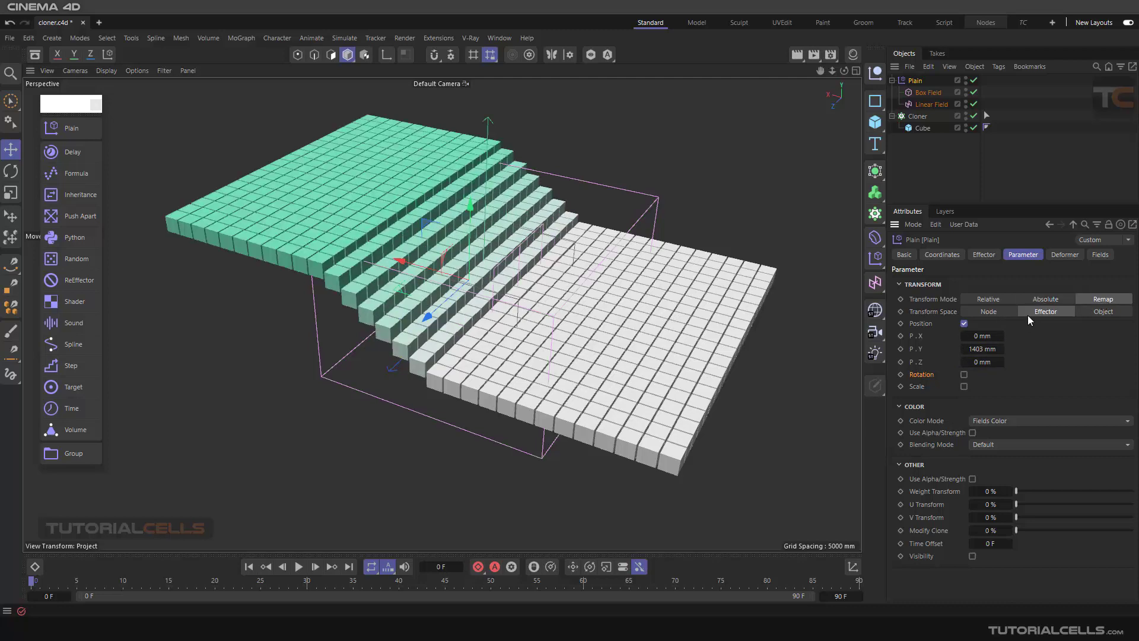
{"action": "left_click", "coordinate": [1042, 296]}
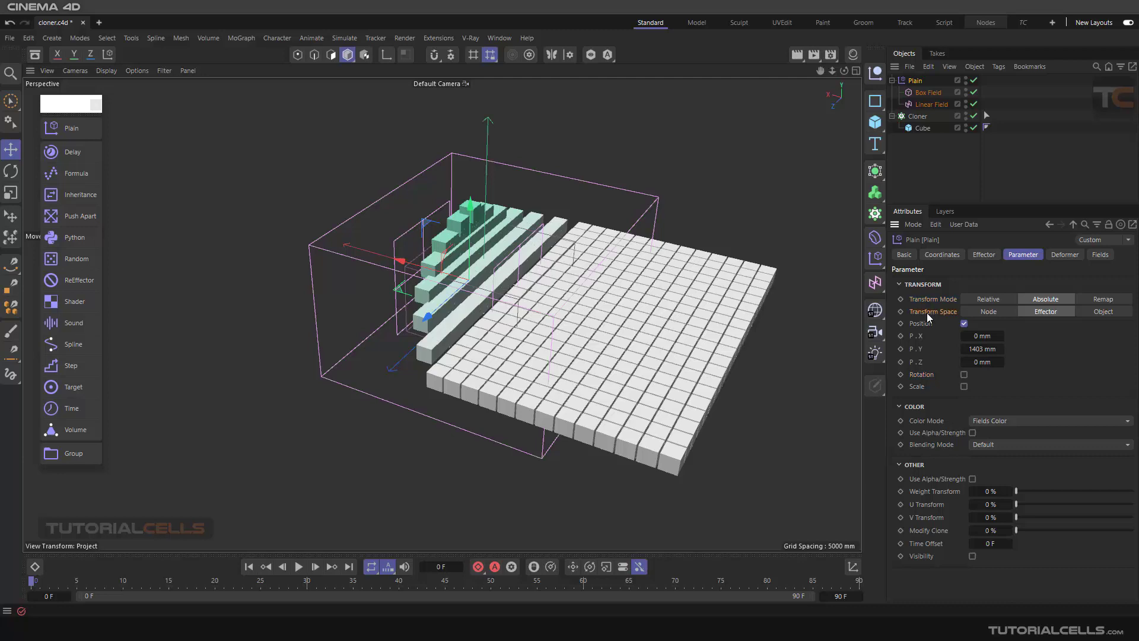
{"action": "left_click", "coordinate": [975, 299]}
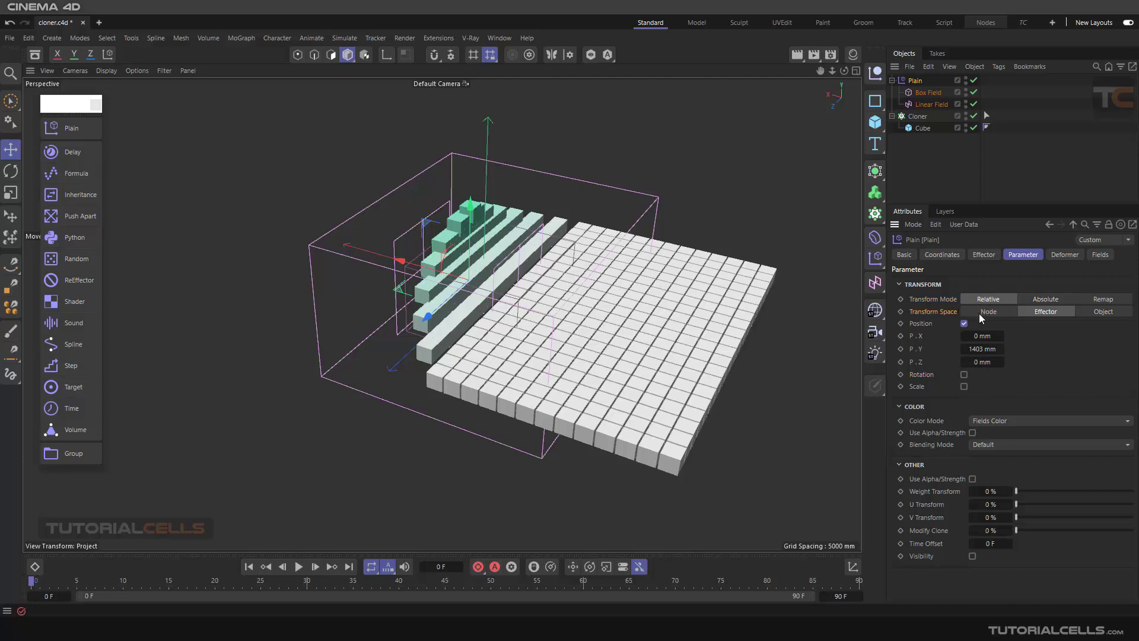
{"action": "left_click", "coordinate": [979, 312]}
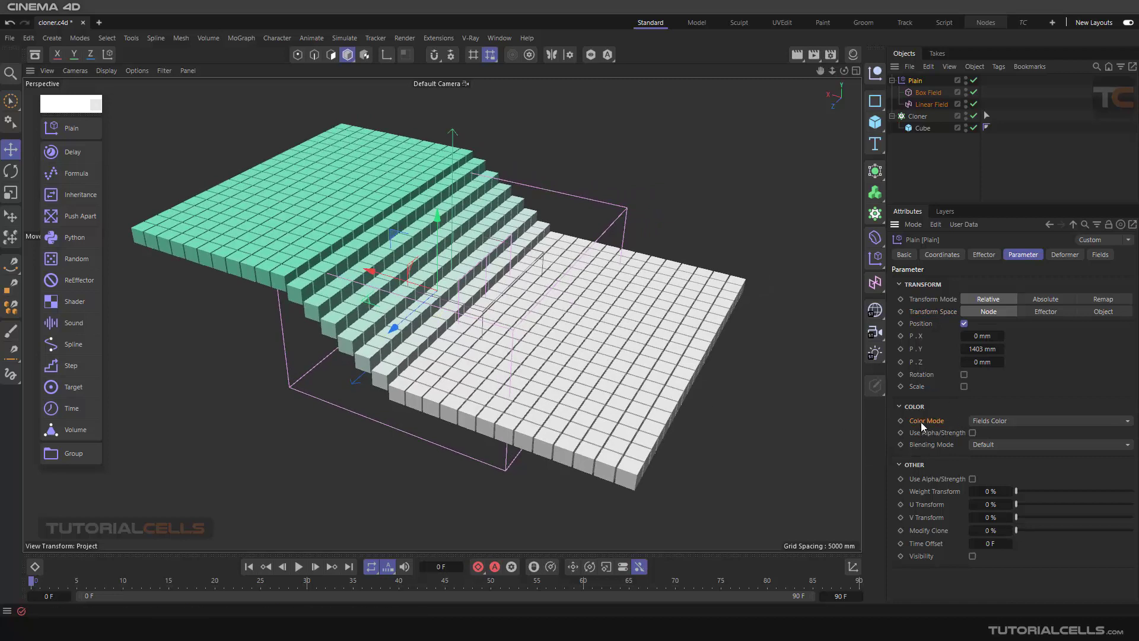
Try disabling the Linear Field's color channel in the Plain effector's fields, re-enable it, and return to the effector's parameters
{"action": "left_click", "coordinate": [1099, 255]}
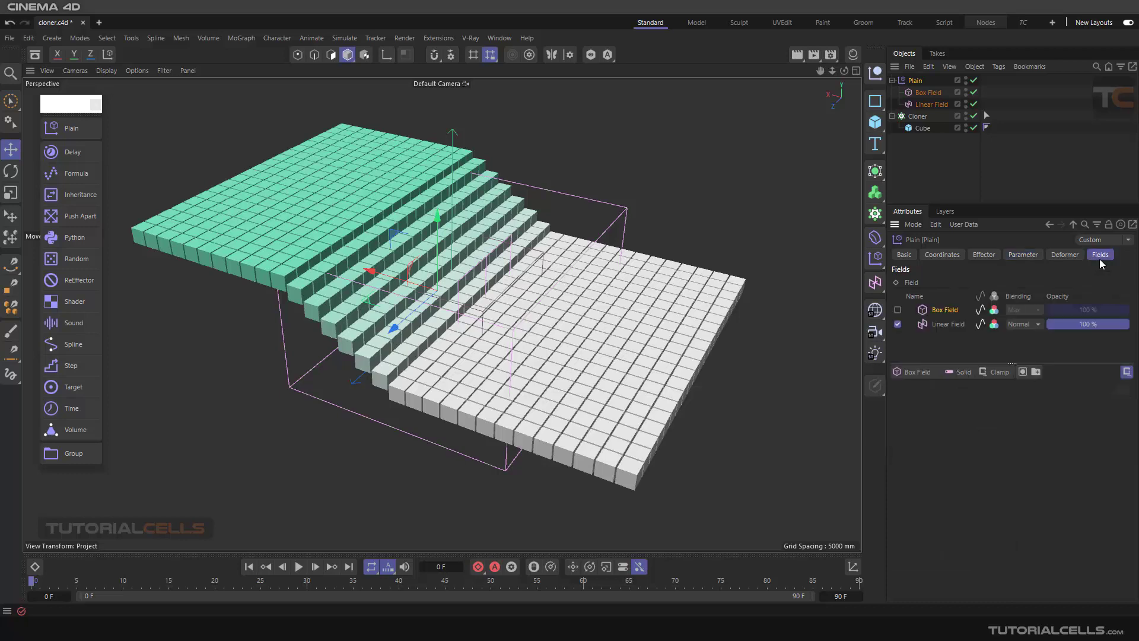
{"action": "left_click", "coordinate": [994, 324]}
{"action": "left_click", "coordinate": [995, 323]}
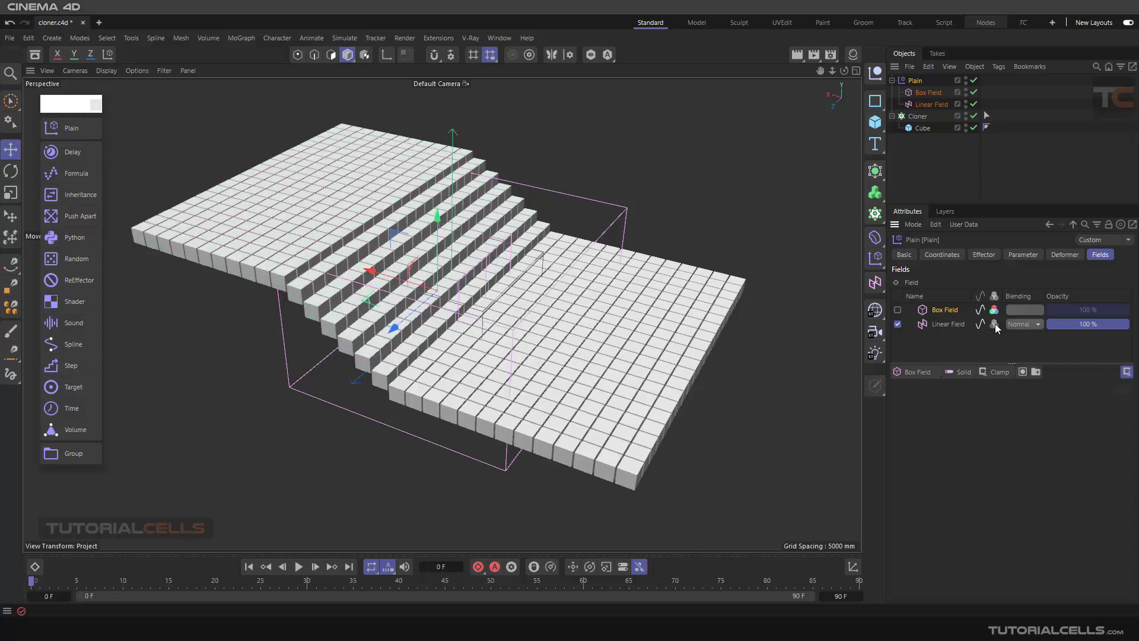
{"action": "left_click", "coordinate": [1009, 254]}
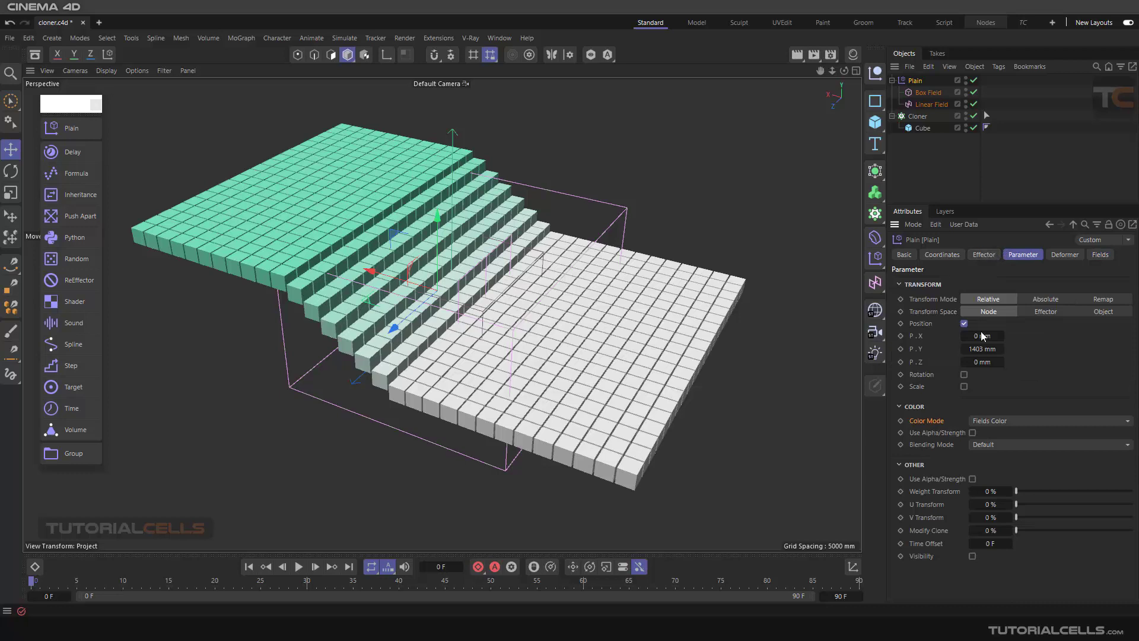
Set the Cloner's Transform color to pure red (R 255, G 0, B 0)
{"action": "left_click", "coordinate": [895, 183]}
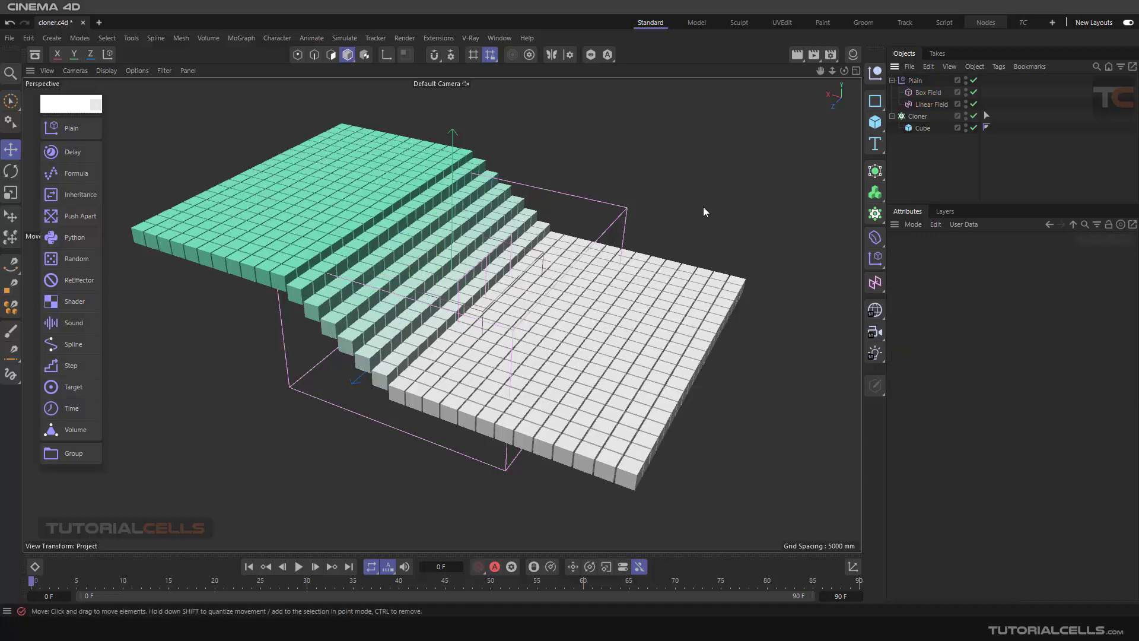
{"action": "left_click", "coordinate": [918, 118]}
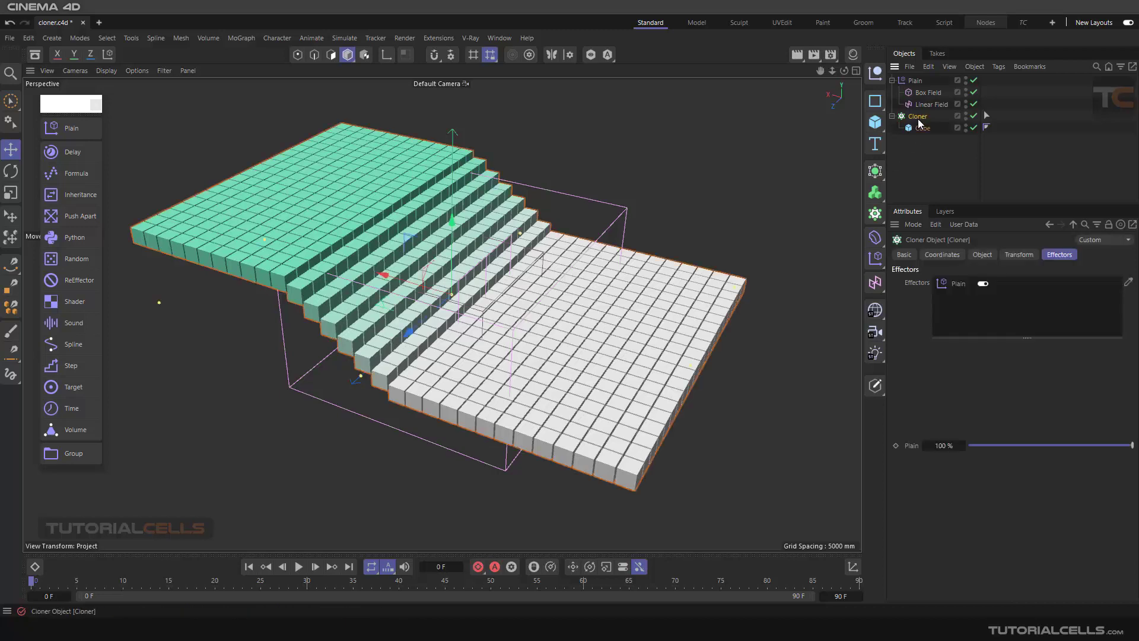
{"action": "left_click", "coordinate": [979, 256]}
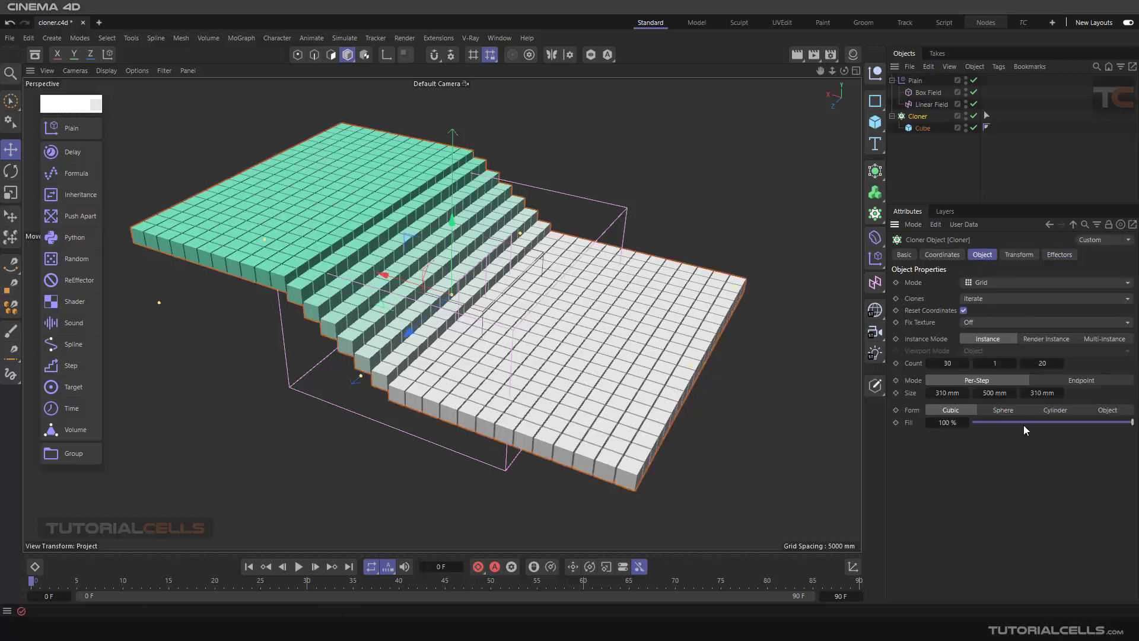
{"action": "left_click", "coordinate": [1012, 254]}
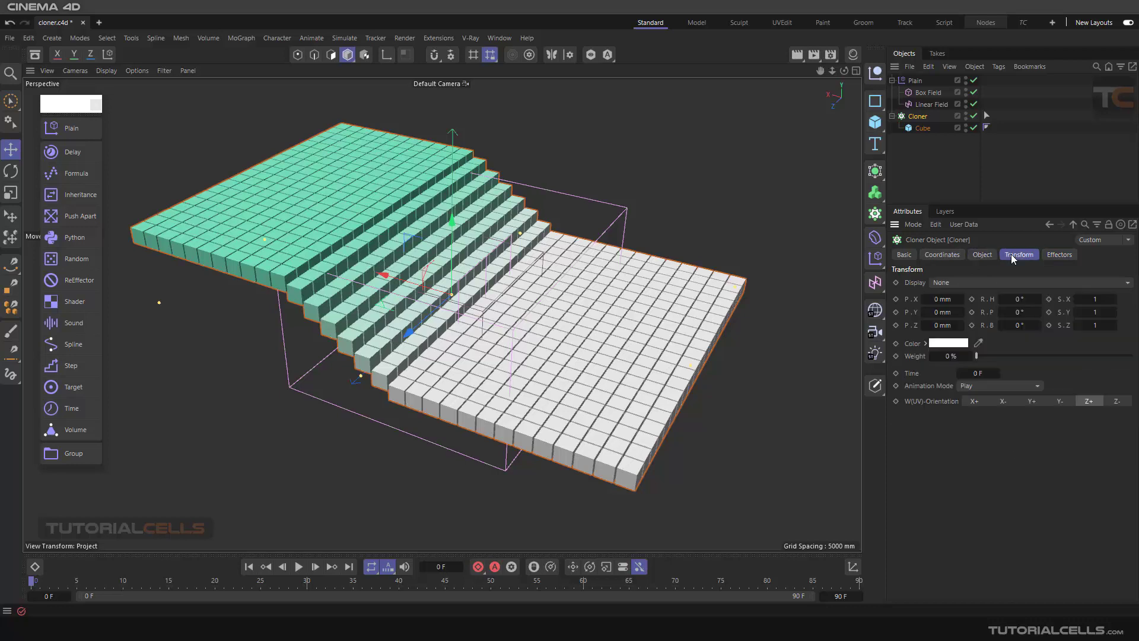
{"action": "left_click", "coordinate": [948, 343]}
{"action": "left_click", "coordinate": [914, 404]}
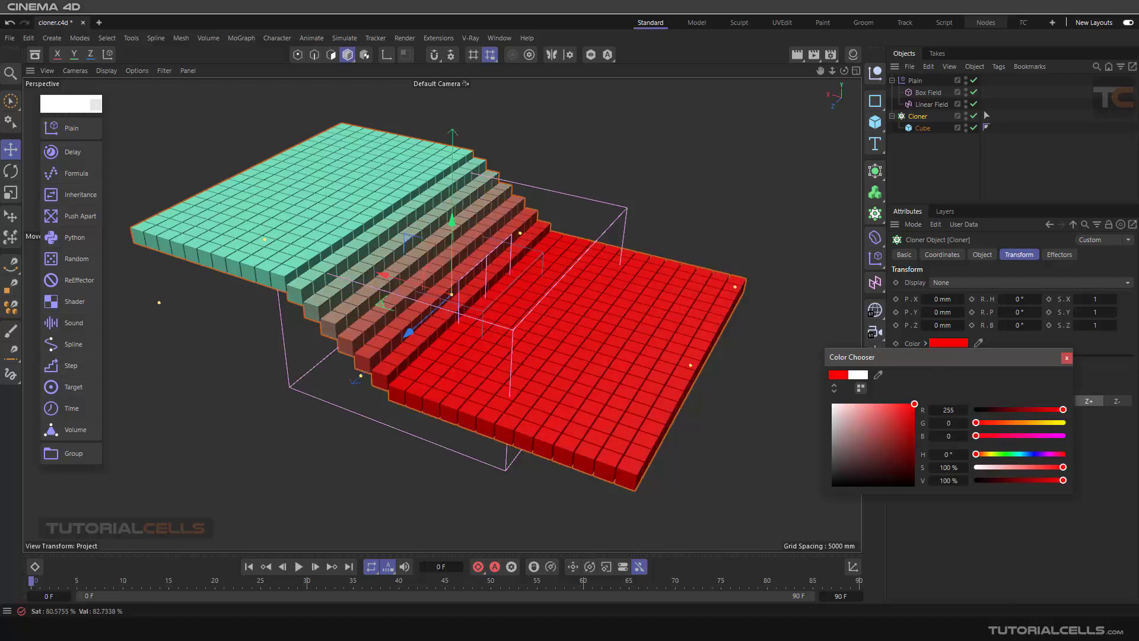
{"action": "left_click", "coordinate": [1063, 359]}
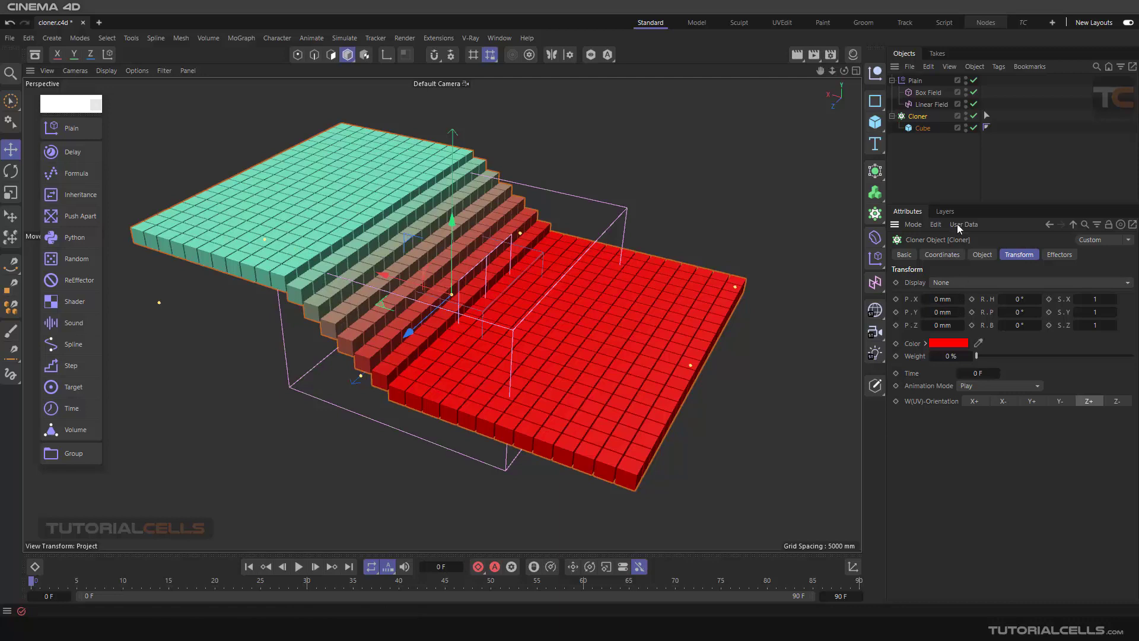
Try the Off and Effector Color options as the Plain effector's Color Mode
{"action": "left_click", "coordinate": [914, 81]}
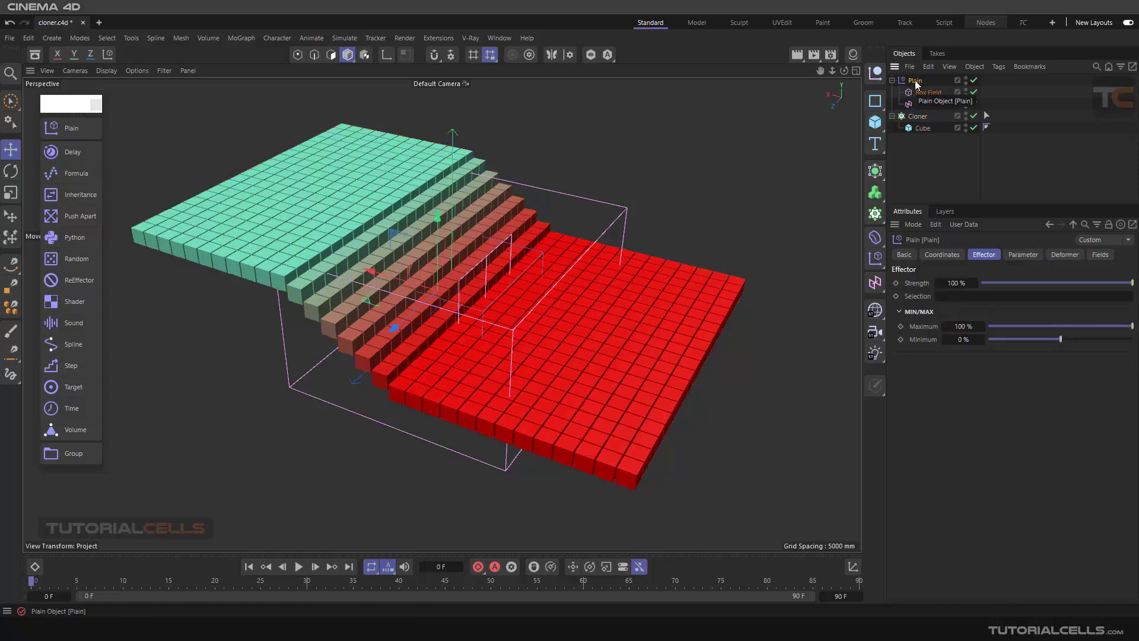
{"action": "left_click", "coordinate": [1009, 255]}
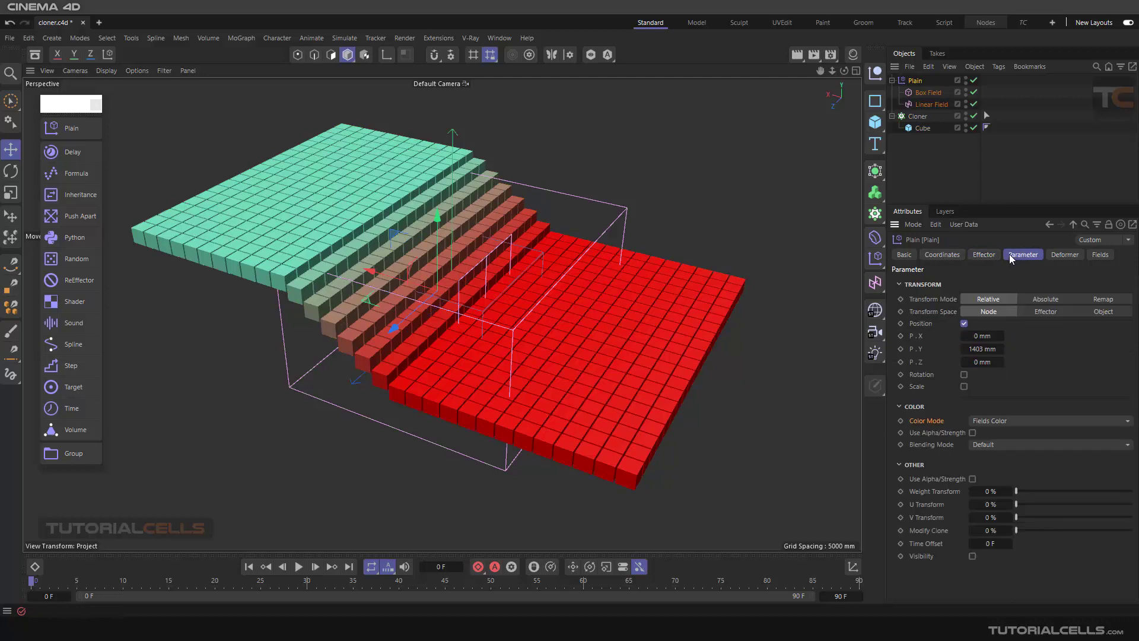
{"action": "left_click", "coordinate": [1005, 418]}
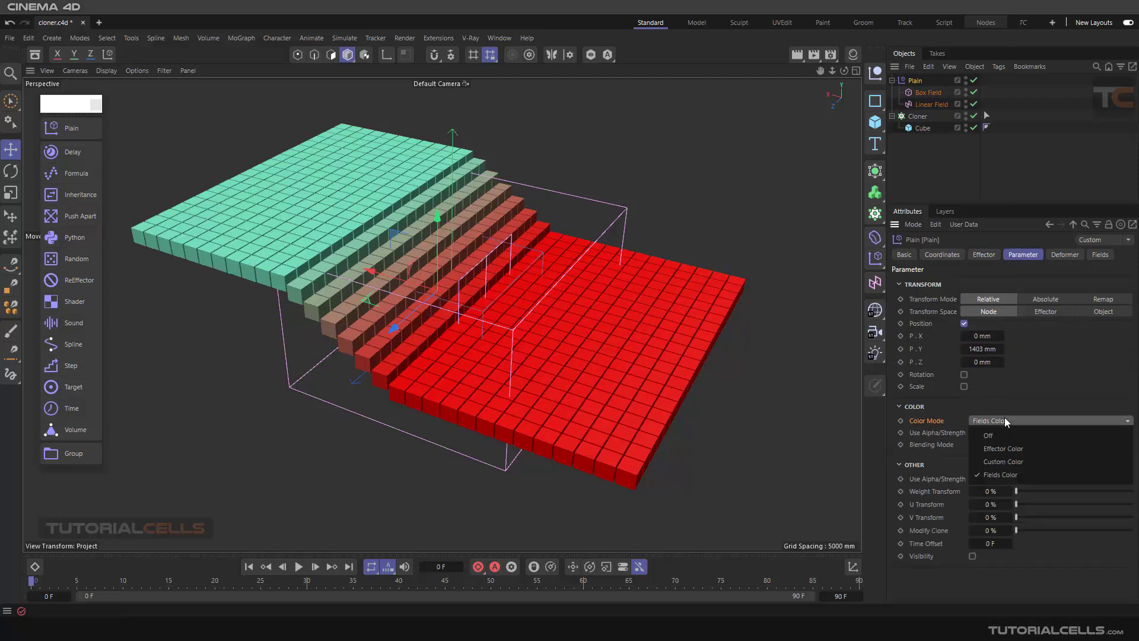
{"action": "left_click", "coordinate": [1003, 429]}
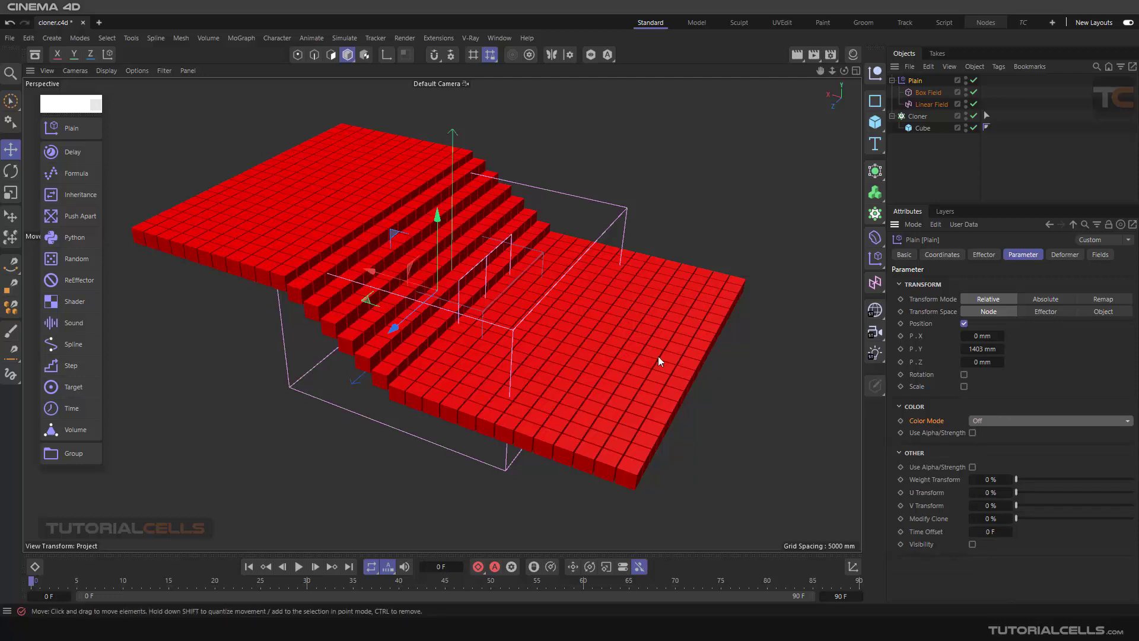
{"action": "left_click", "coordinate": [988, 422]}
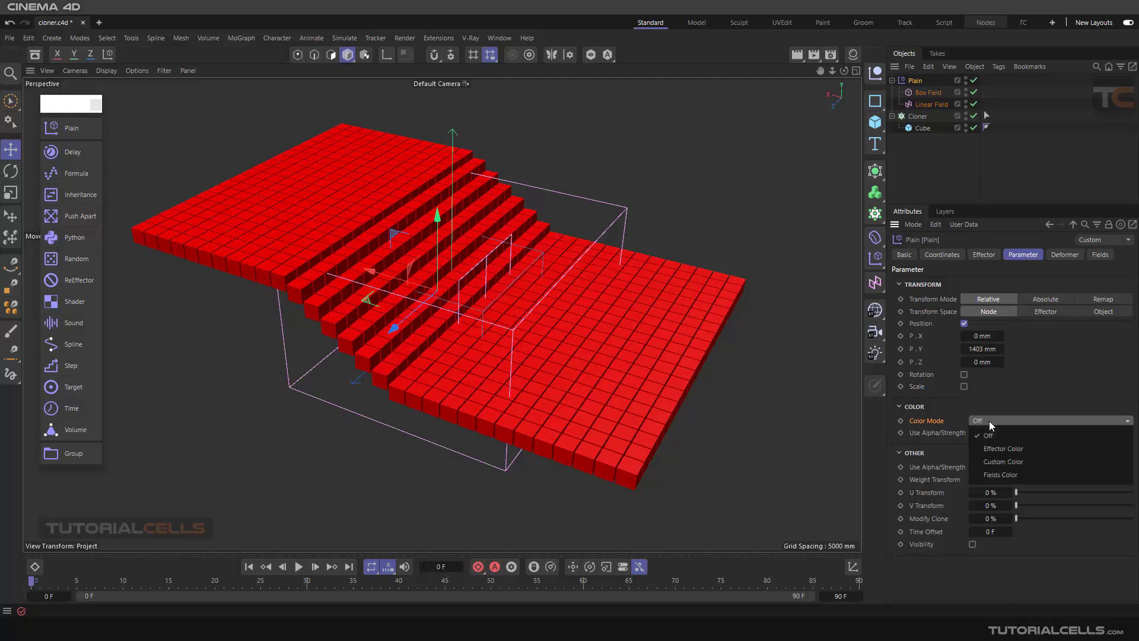
{"action": "left_click", "coordinate": [1030, 449]}
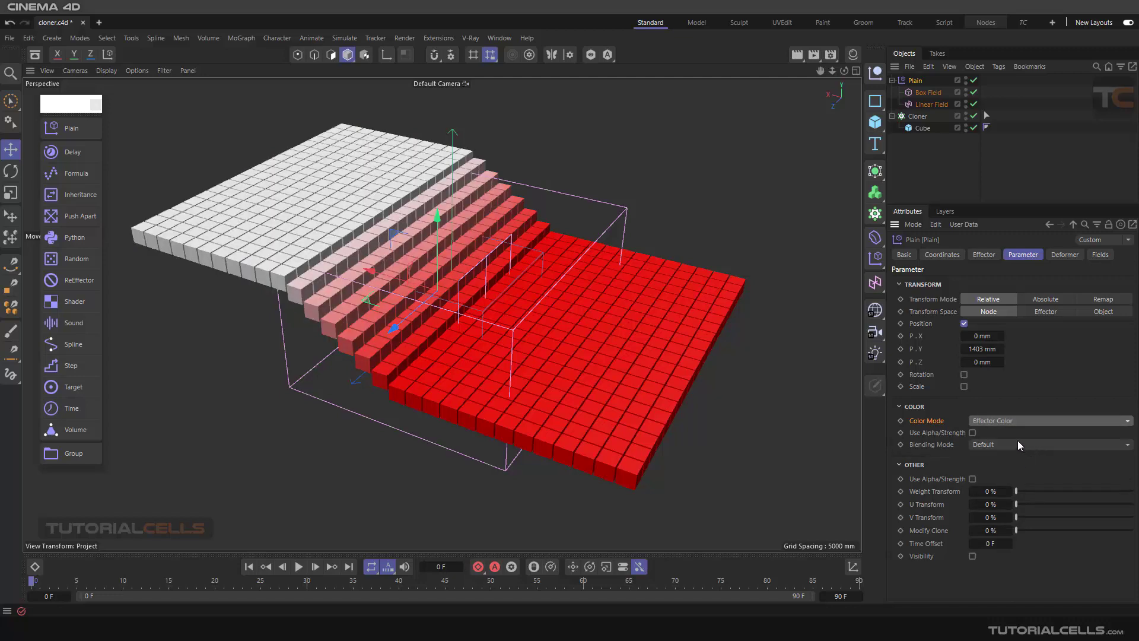
Set the Plain effector's Color Mode to Custom Color with a blue of R 61, G 0, B 246
{"action": "left_click", "coordinate": [1012, 421]}
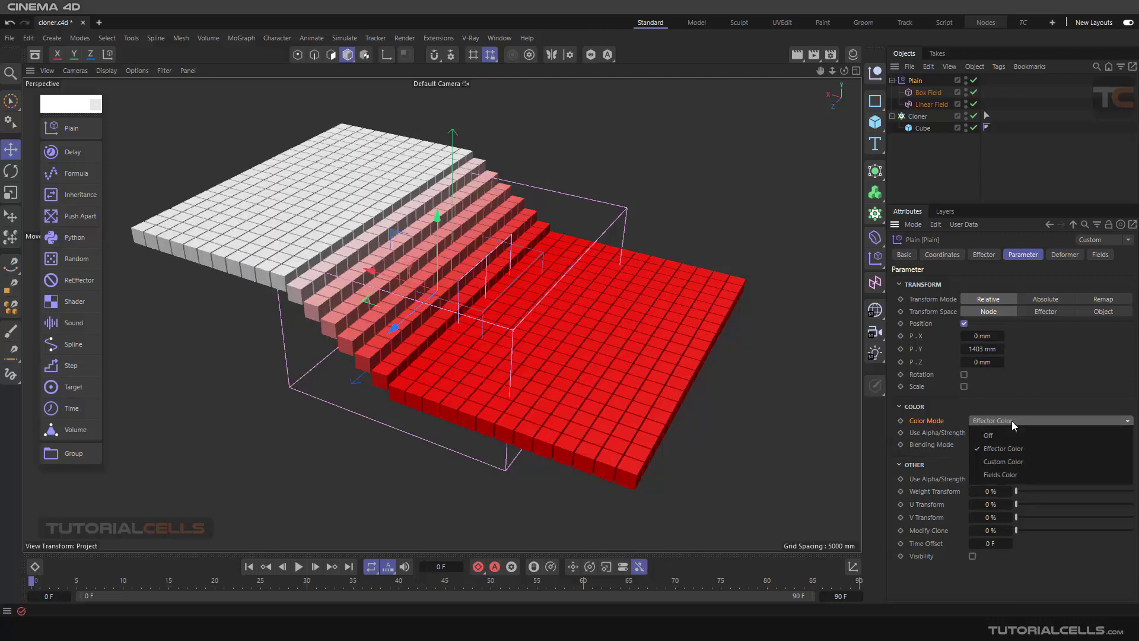
{"action": "left_click", "coordinate": [1018, 462]}
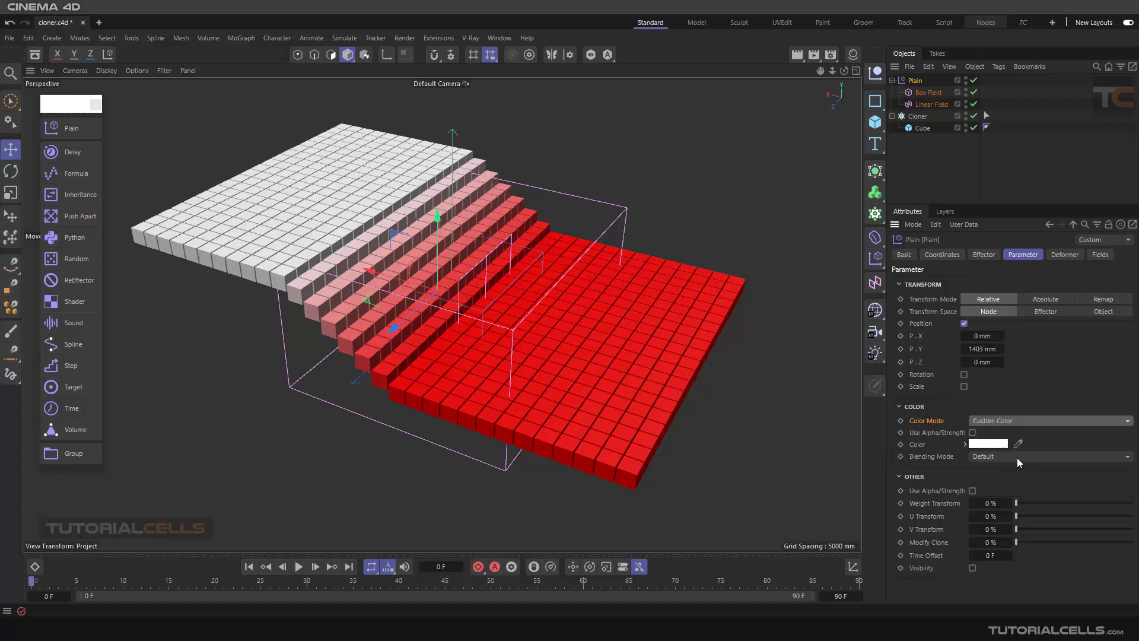
{"action": "left_click", "coordinate": [982, 445]}
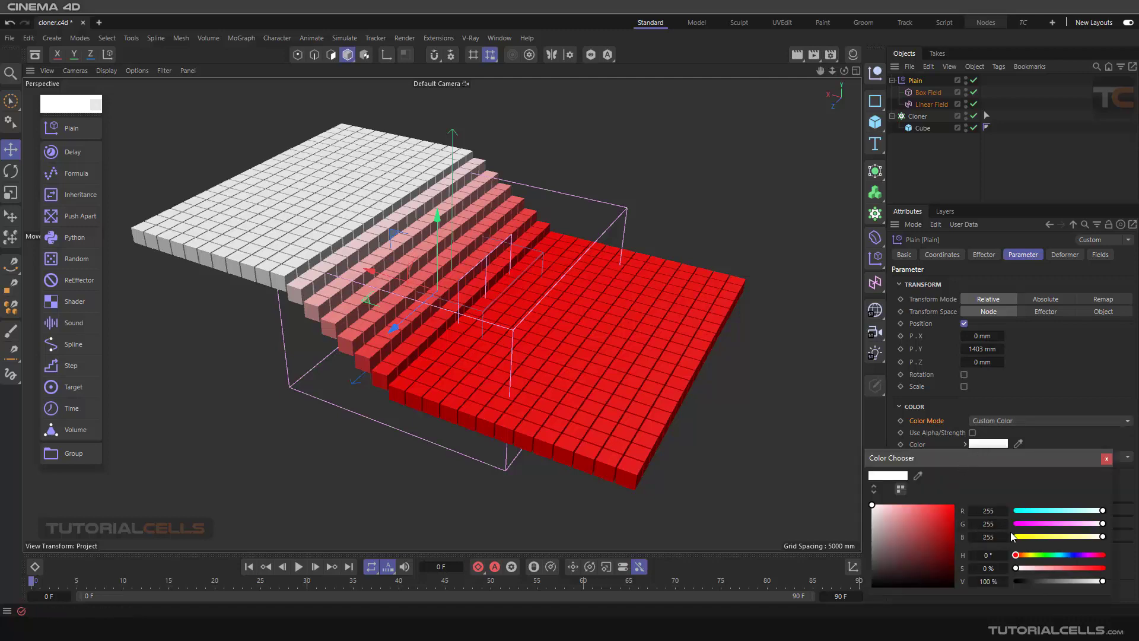
{"action": "left_click", "coordinate": [1077, 554]}
{"action": "left_click", "coordinate": [953, 505]}
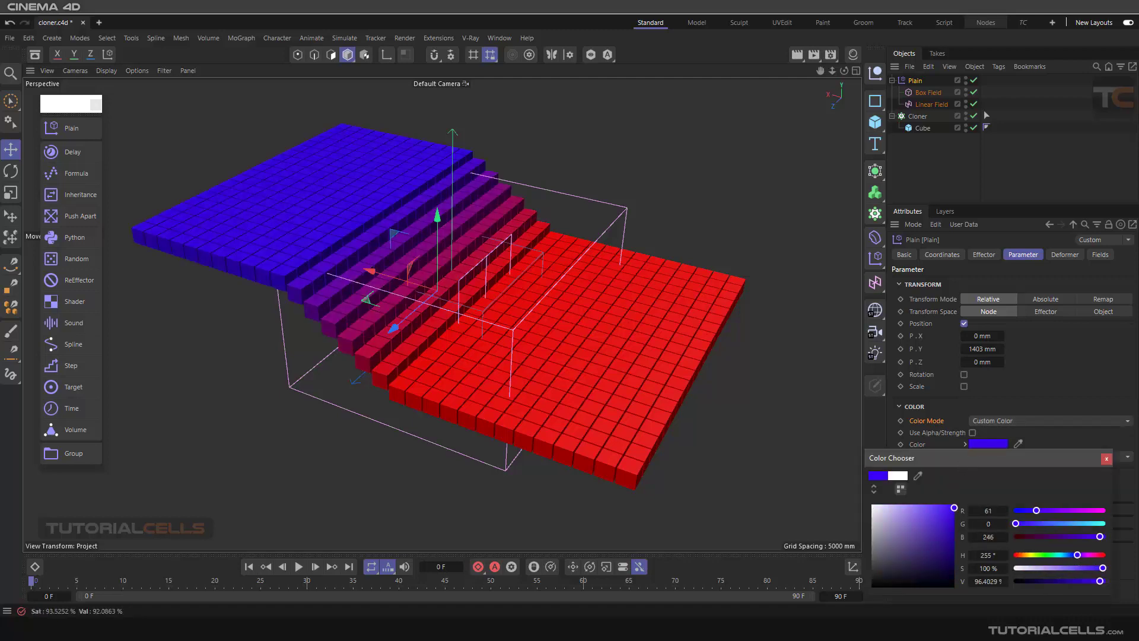
{"action": "left_click", "coordinate": [1106, 459]}
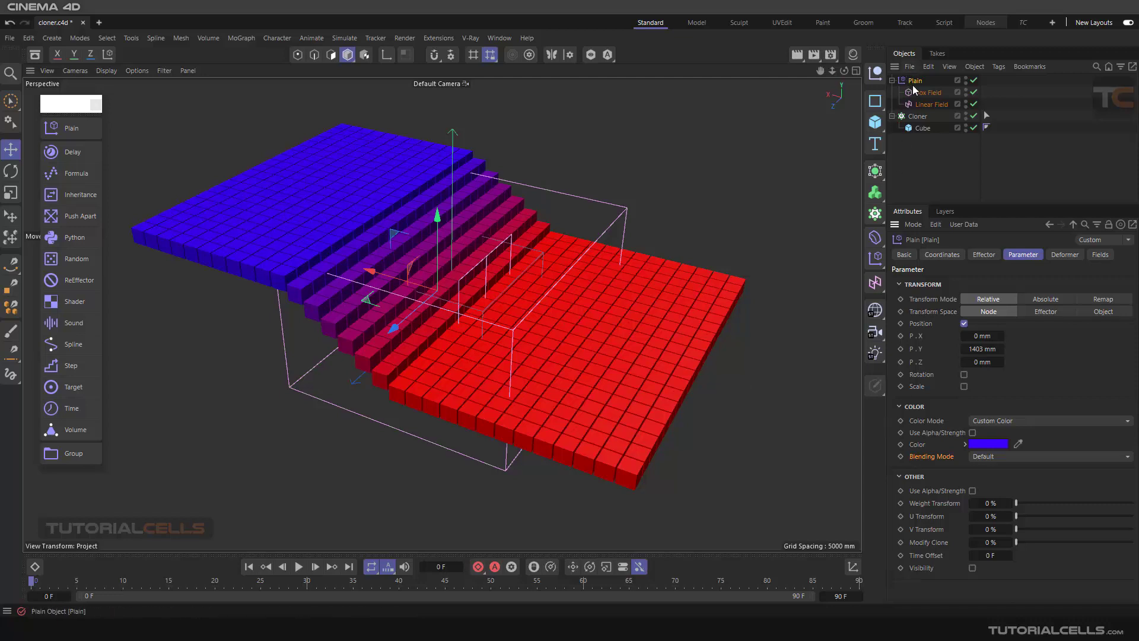
Try the Subtract and Multiply Blending Modes on the Plain effector's color and return the mode to Default
{"action": "left_click", "coordinate": [912, 116]}
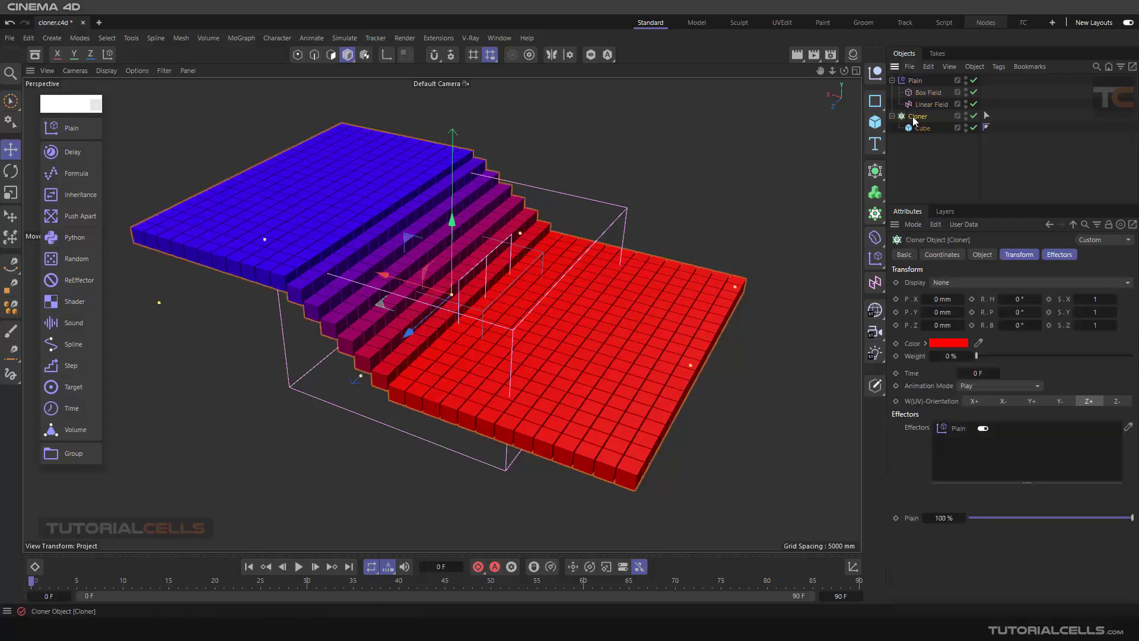
{"action": "left_click", "coordinate": [914, 81]}
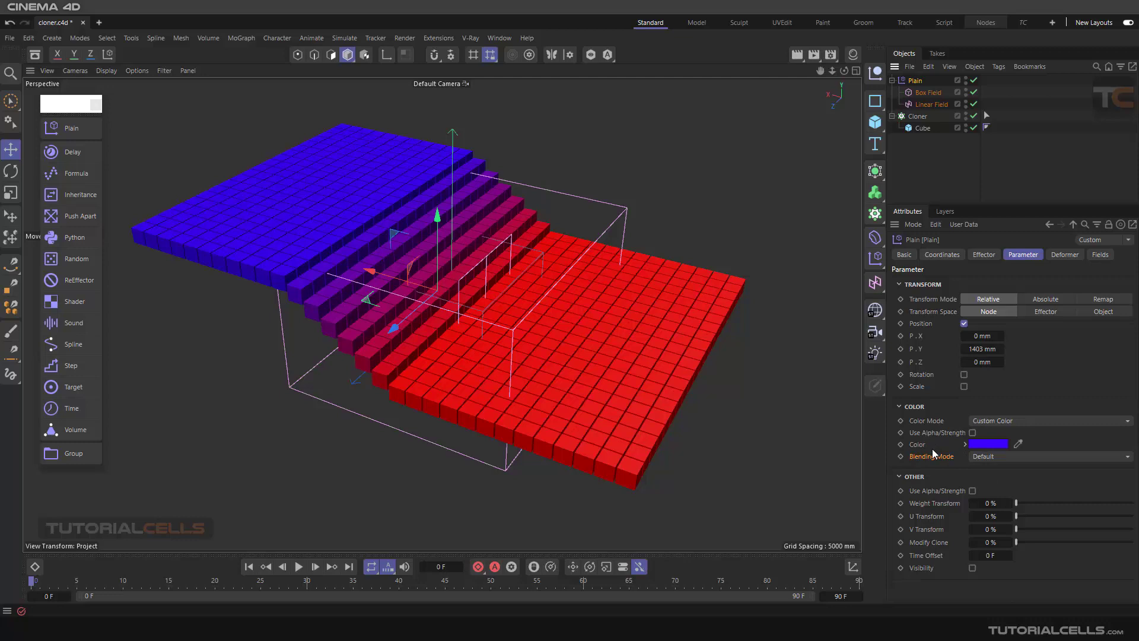
{"action": "left_click", "coordinate": [977, 456]}
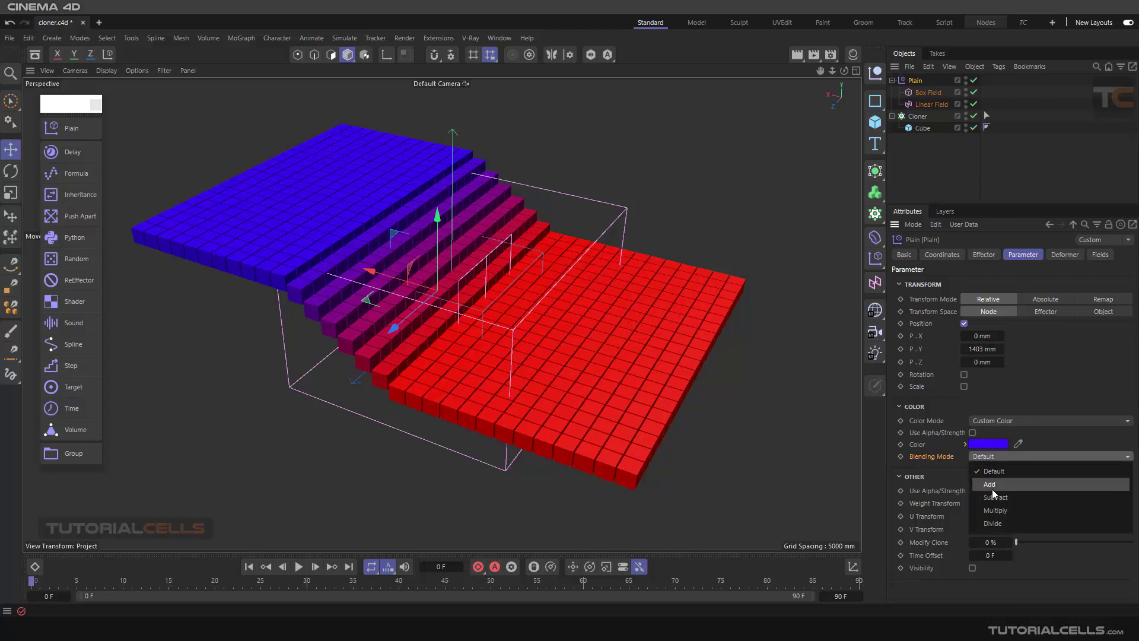
{"action": "left_click", "coordinate": [994, 498]}
{"action": "left_click", "coordinate": [985, 455]}
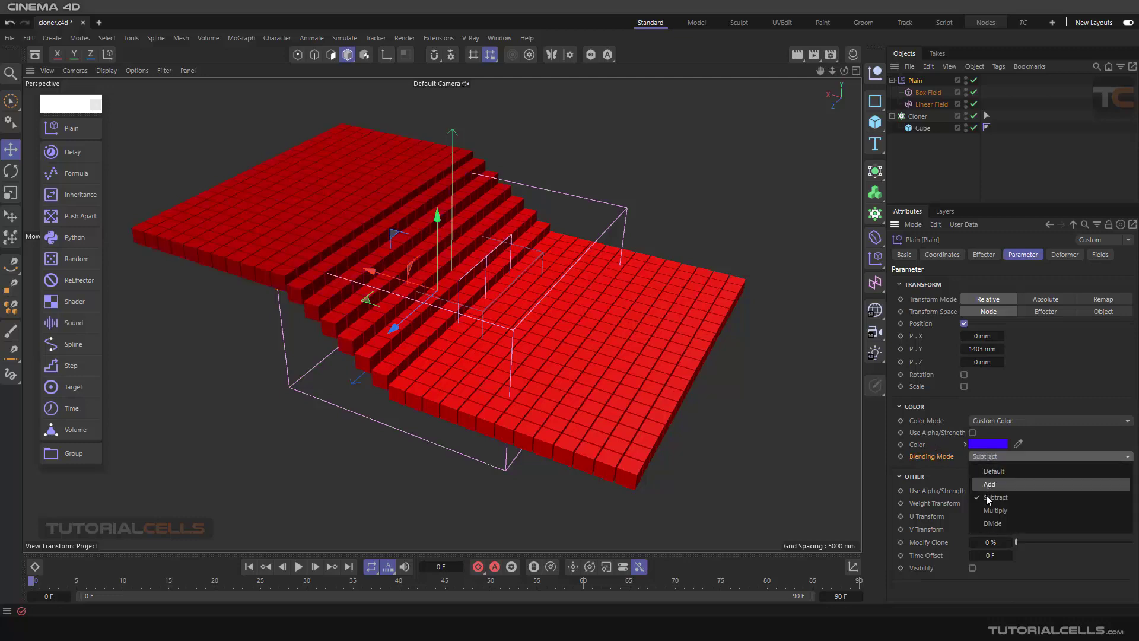
{"action": "left_click", "coordinate": [993, 510]}
{"action": "left_click", "coordinate": [980, 458]}
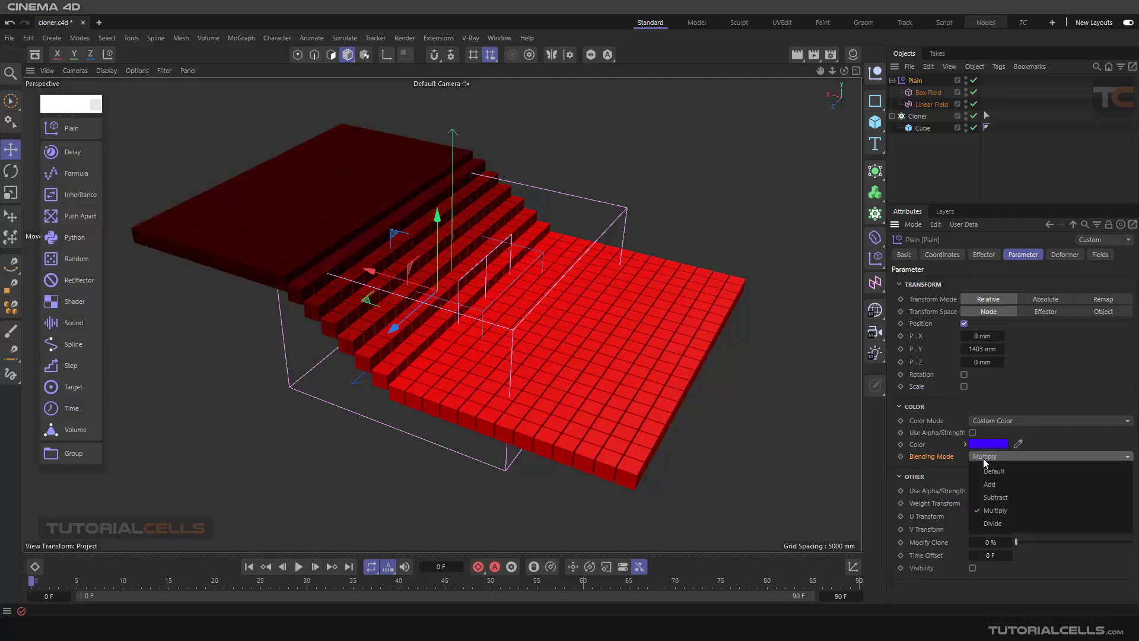
{"action": "left_click", "coordinate": [987, 466]}
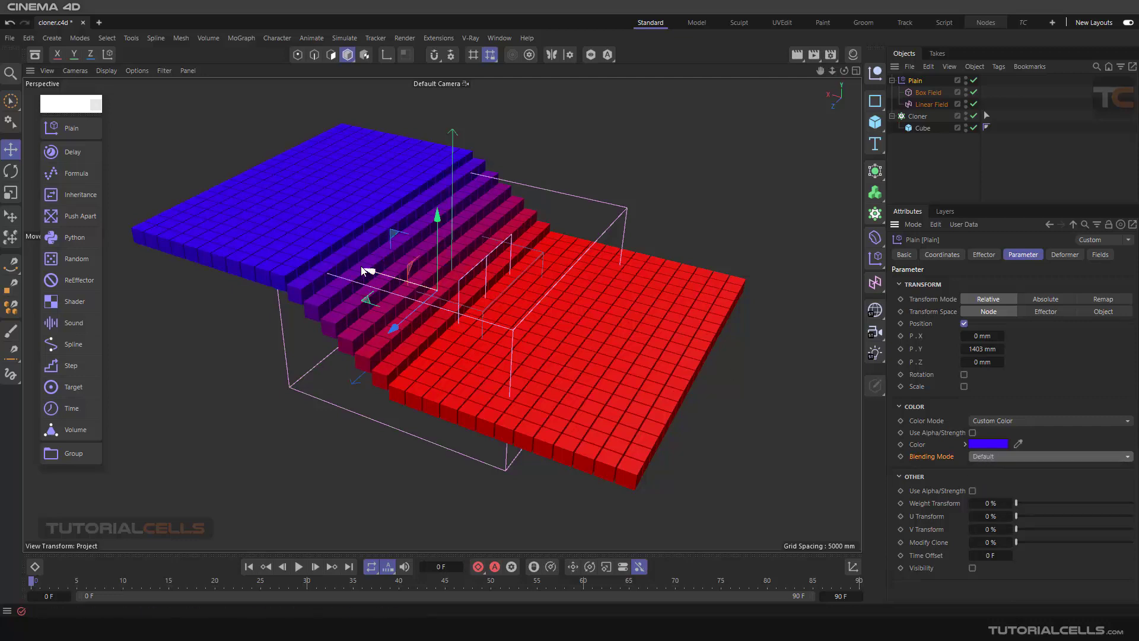
Move the Plain effector with its fields a short distance along X and set its Color Mode to Fields Color
{"action": "left_click_drag", "start_coordinate": [369, 272], "coordinate": [488, 263]}
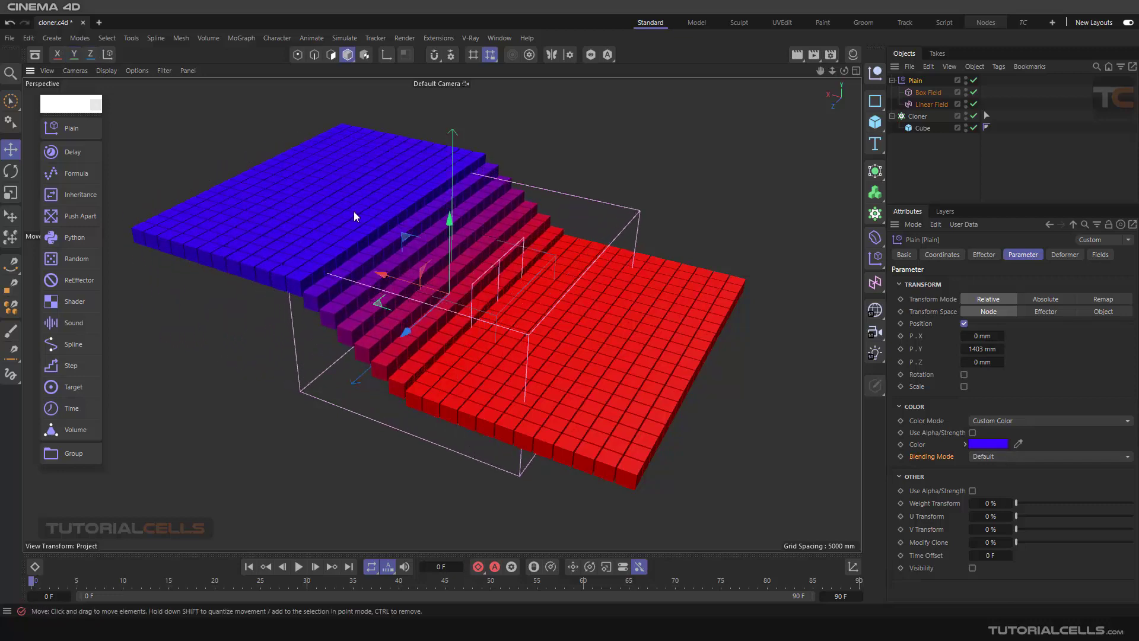
{"action": "left_click", "coordinate": [1017, 420]}
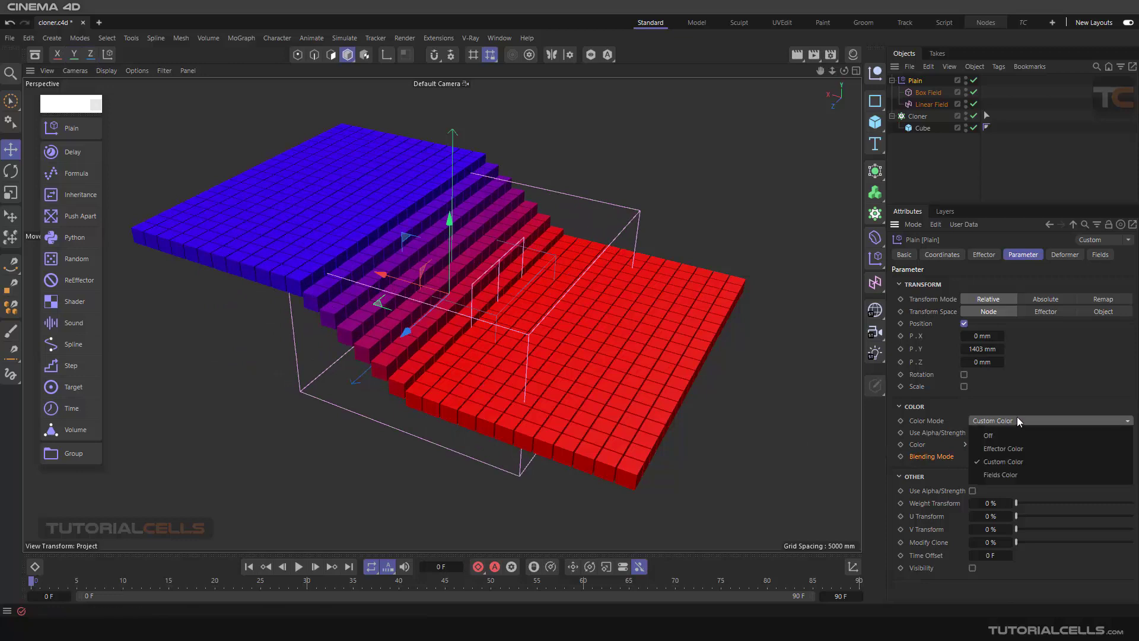
{"action": "left_click", "coordinate": [1011, 473]}
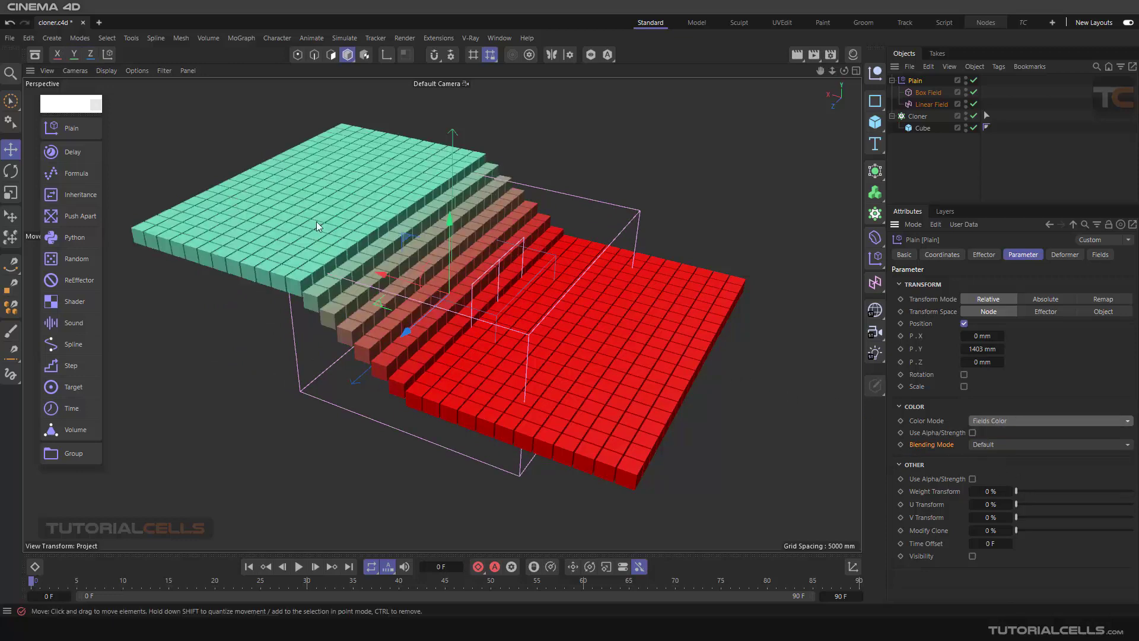
Create a new material with a blue color of H 231°, S 70%, V 80% and assign it to the Cloner
{"action": "left_click", "coordinate": [913, 115]}
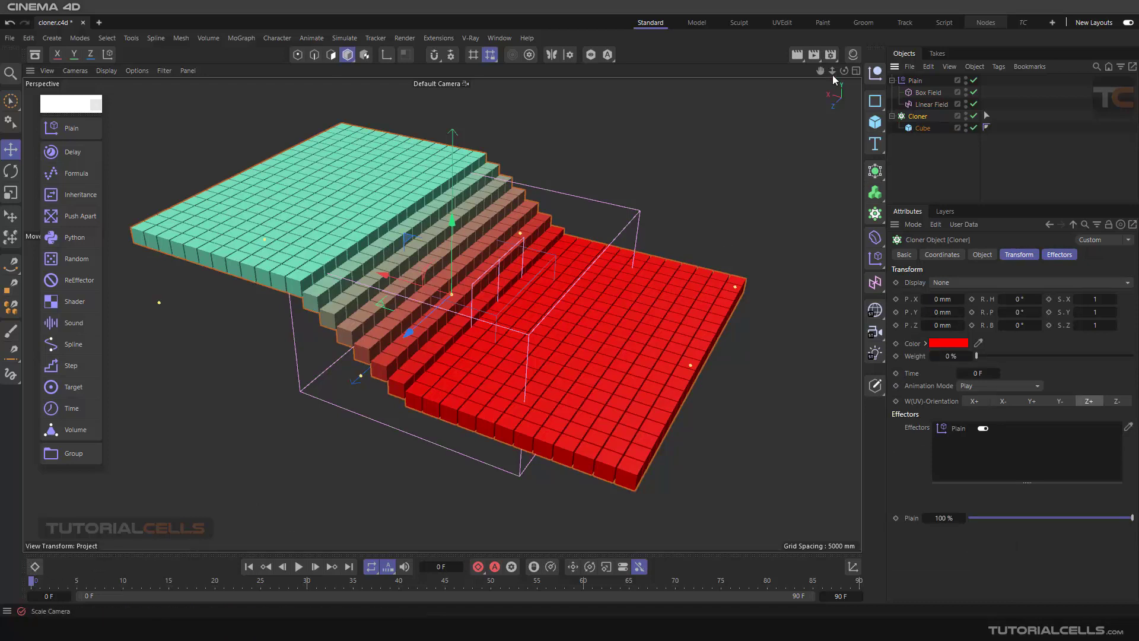
{"action": "left_click", "coordinate": [853, 54]}
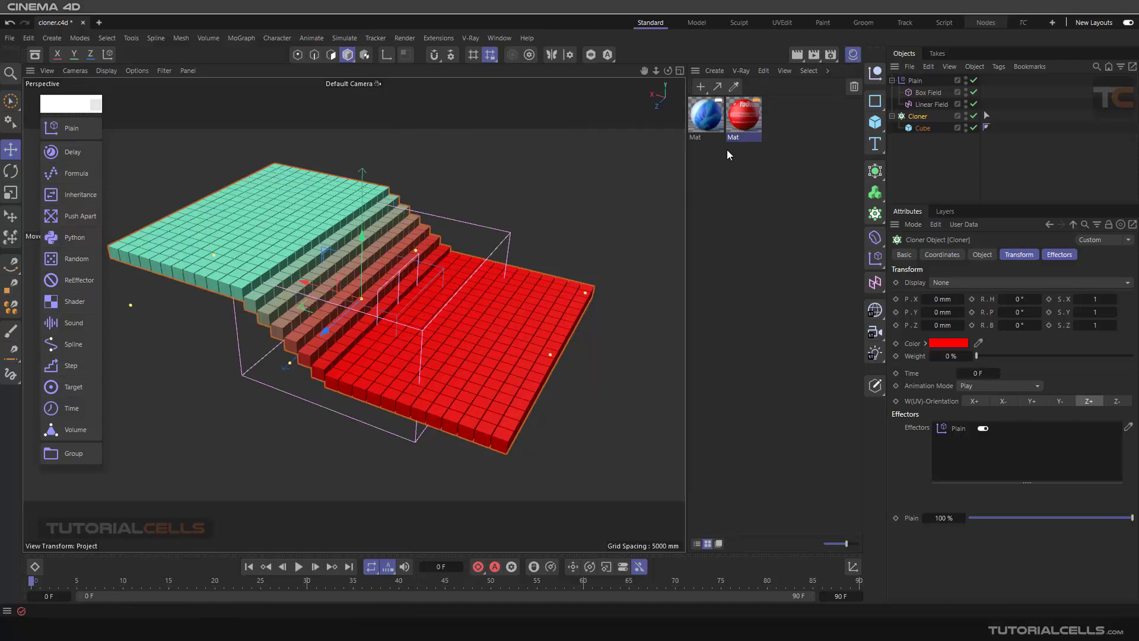
{"action": "left_click", "coordinate": [700, 88]}
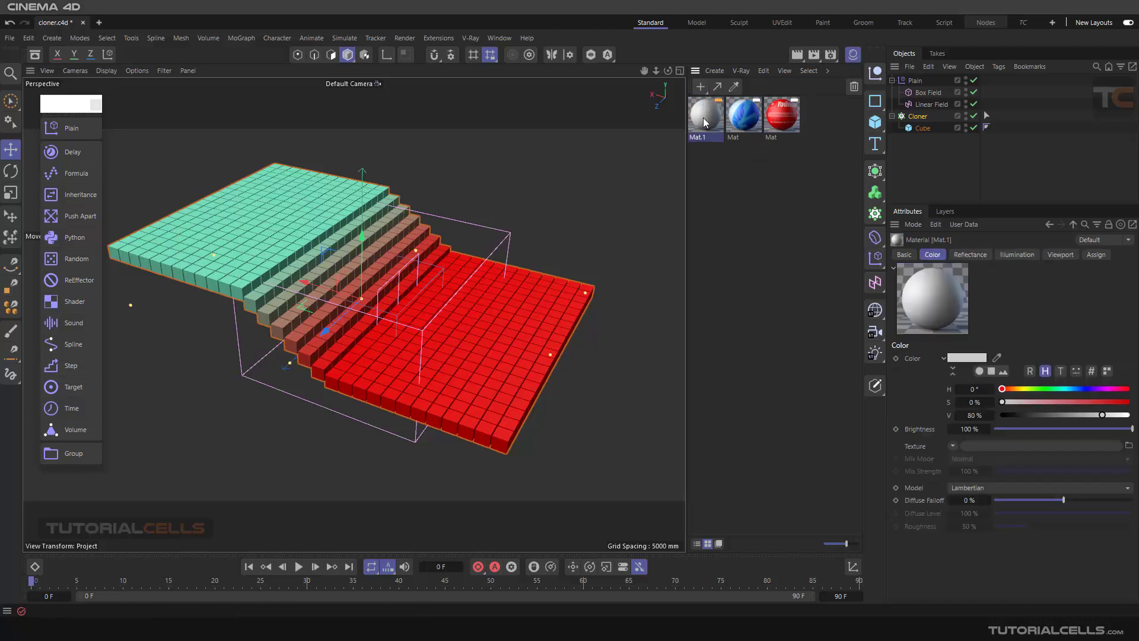
{"action": "double_click", "coordinate": [703, 117]}
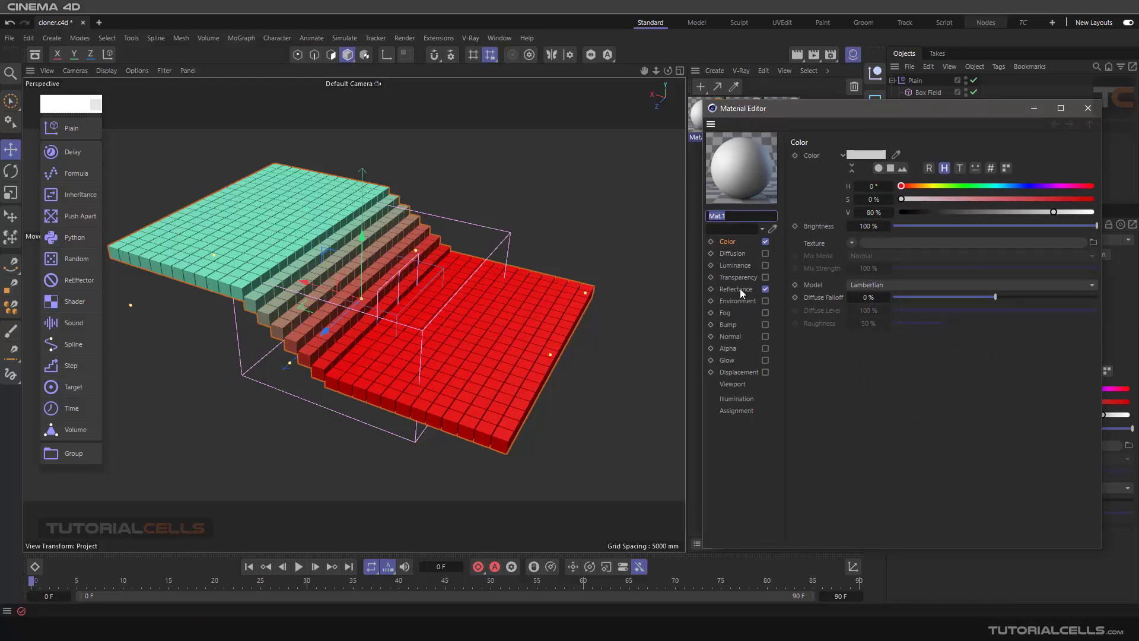
{"action": "left_click", "coordinate": [737, 289]}
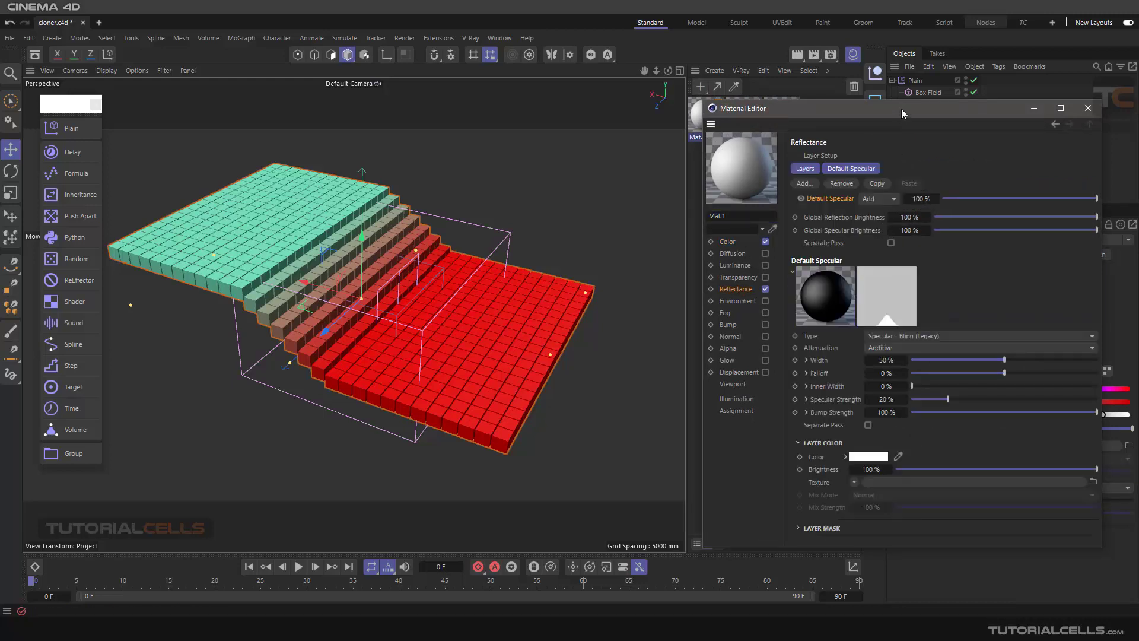
{"action": "left_click_drag", "start_coordinate": [902, 109], "coordinate": [870, 88]}
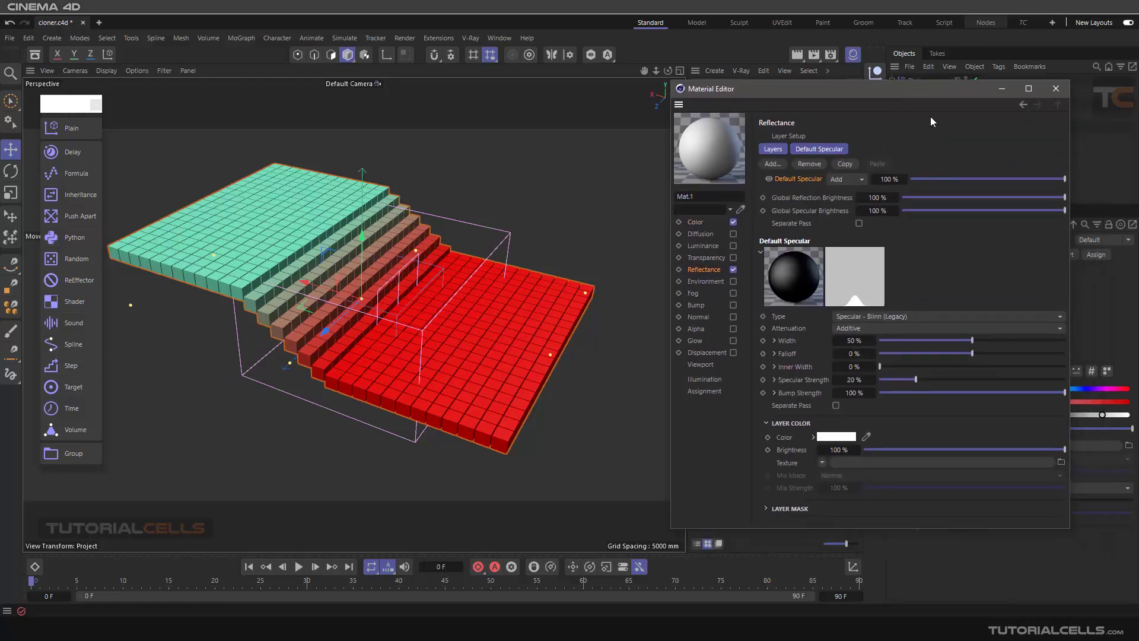
{"action": "left_click", "coordinate": [697, 223]}
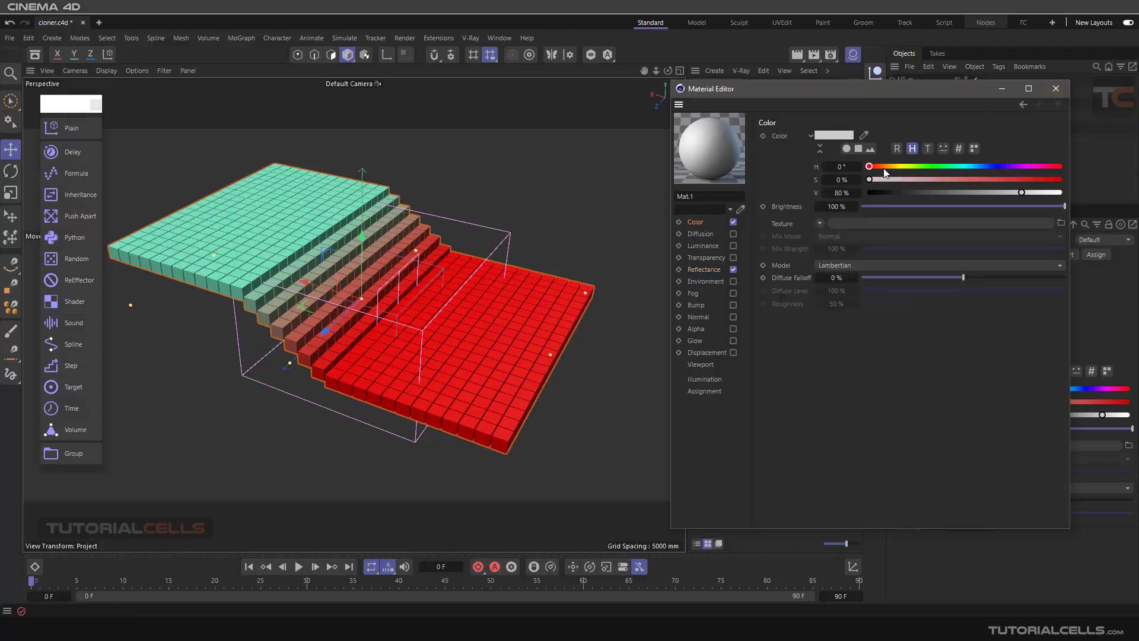
{"action": "left_click_drag", "start_coordinate": [884, 168], "coordinate": [1003, 178]}
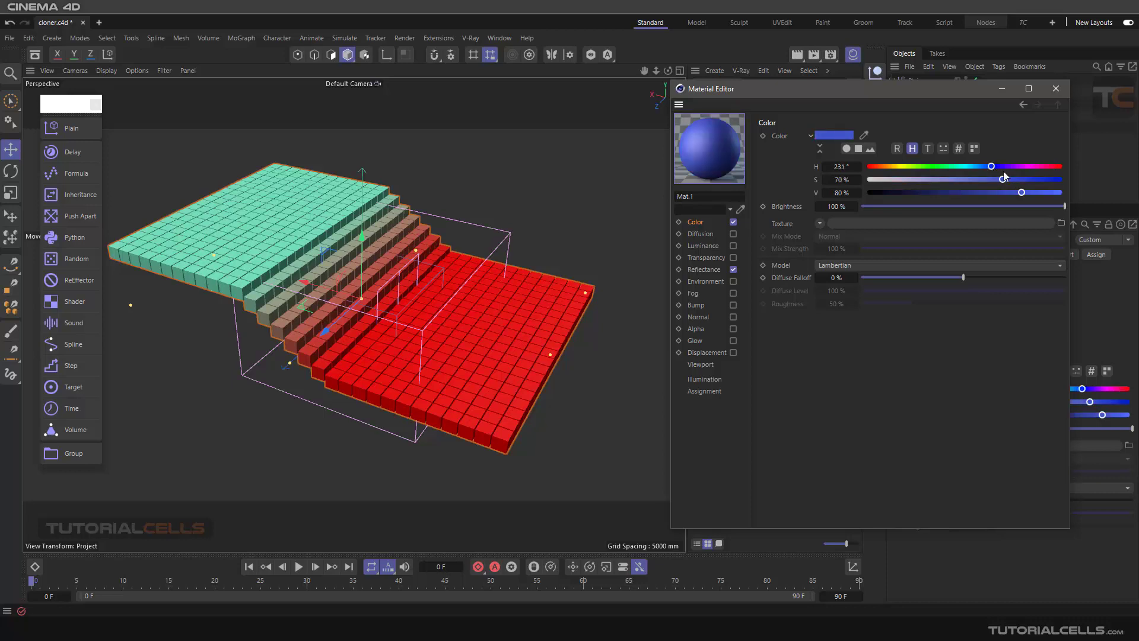
{"action": "left_click", "coordinate": [1055, 89]}
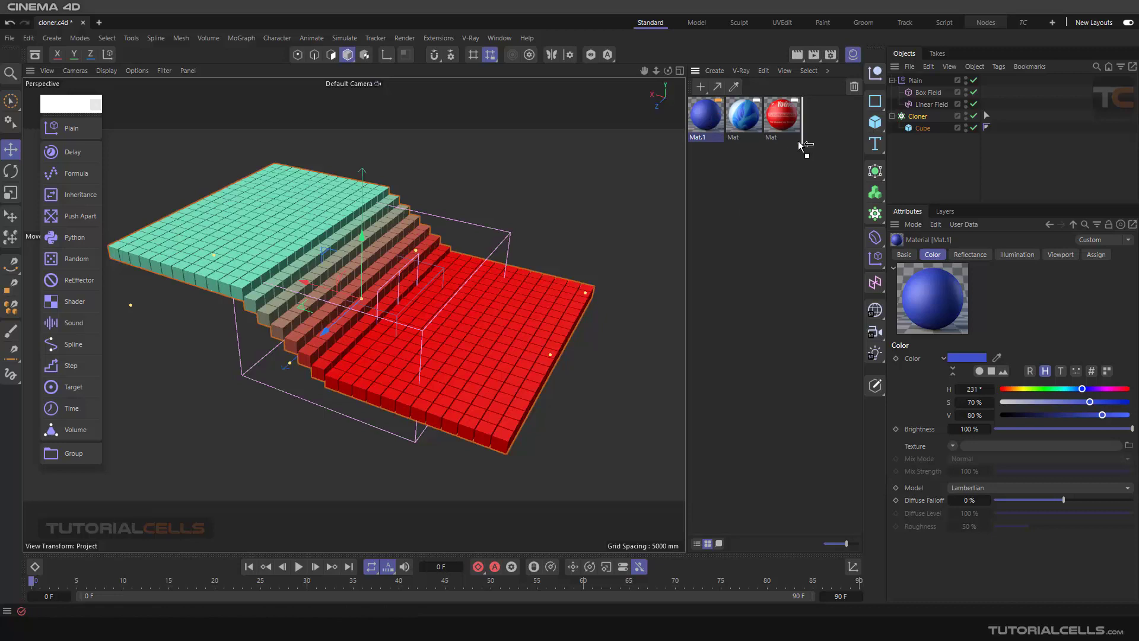
{"action": "left_click_drag", "start_coordinate": [804, 144], "coordinate": [919, 117]}
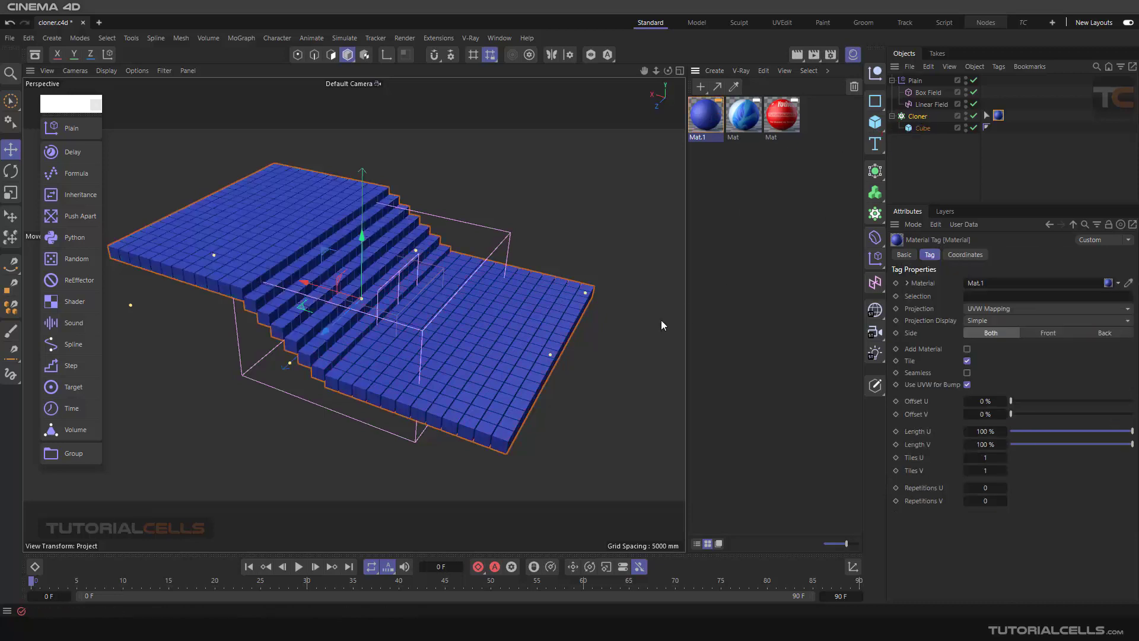
{"action": "left_click", "coordinate": [855, 56]}
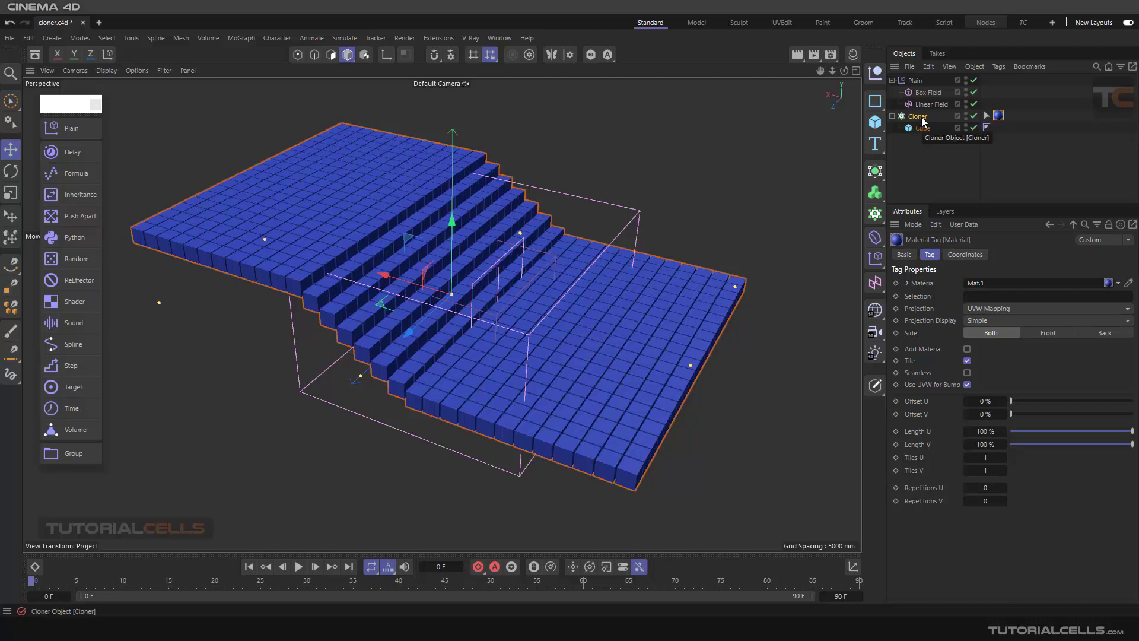
Load the MoGraph Color Shader as the texture of the Cloner material's Color channel
{"action": "double_click", "coordinate": [999, 117]}
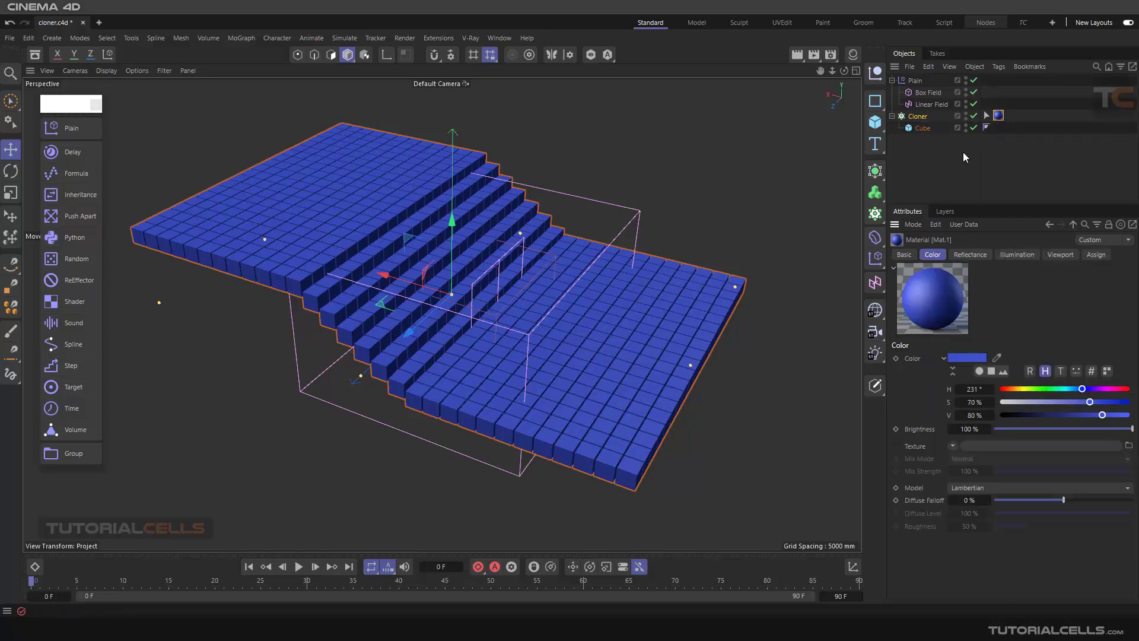
{"action": "double_click", "coordinate": [1000, 118]}
{"action": "left_click", "coordinate": [952, 446]}
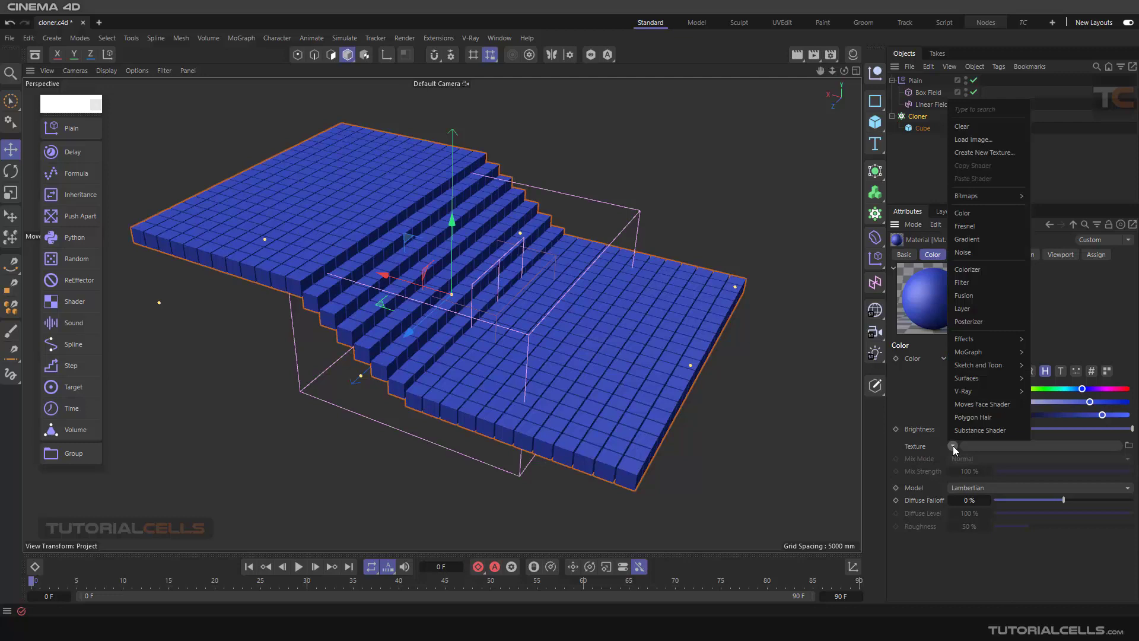
{"action": "mouse_move", "coordinate": [980, 352]}
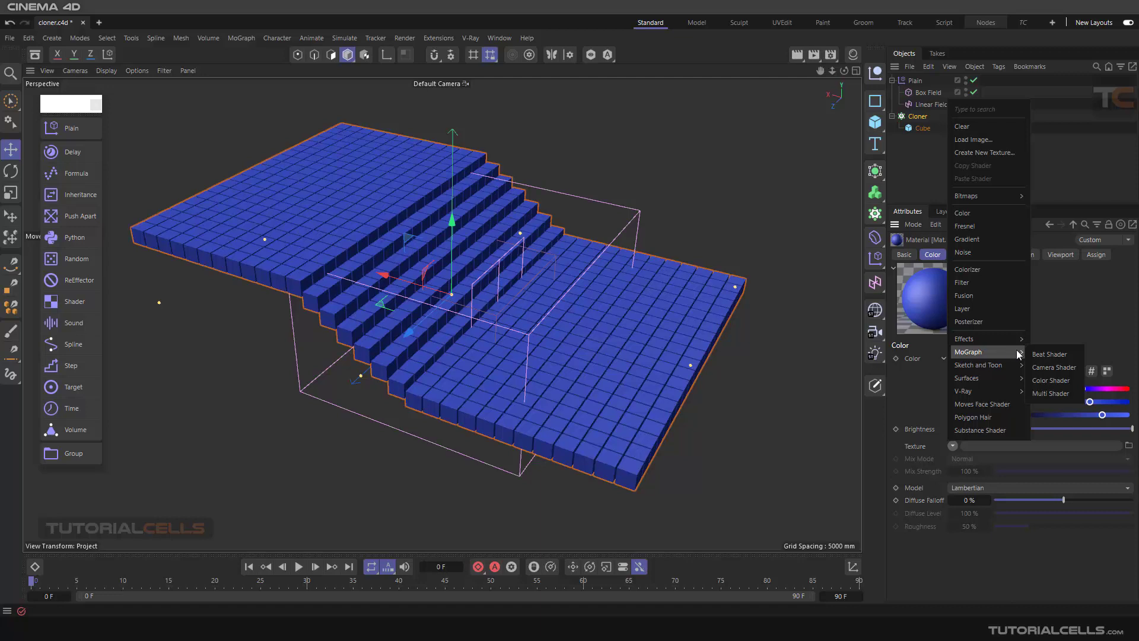
{"action": "left_click", "coordinate": [1062, 383]}
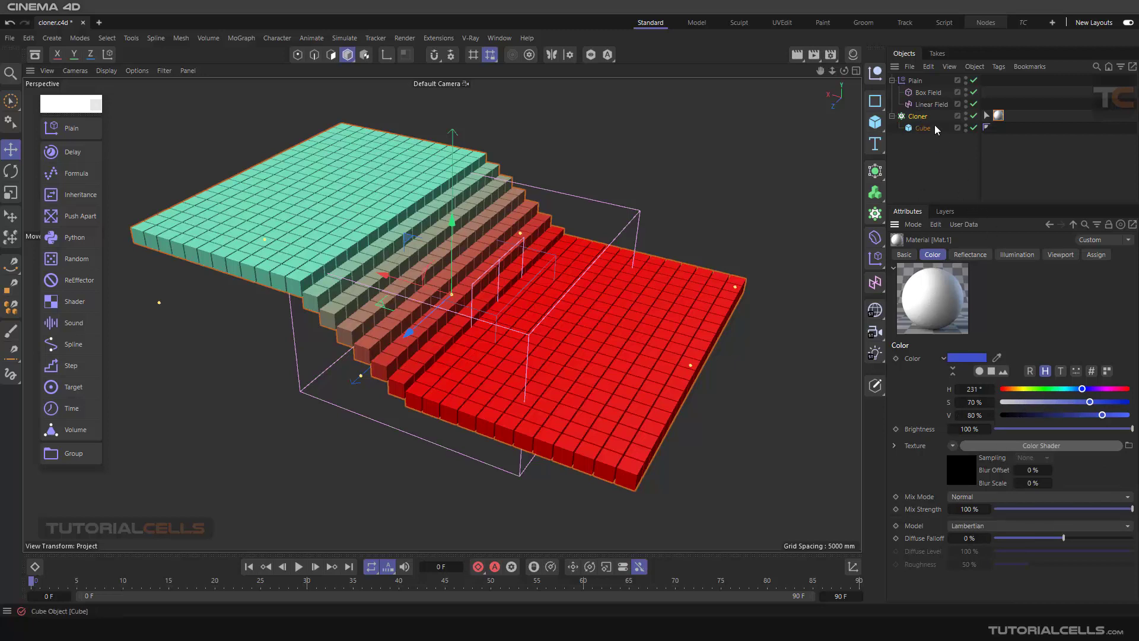
Check the Cloner's Transform settings and delete the Mat.1 material tag from the Cloner
{"action": "left_click", "coordinate": [917, 116]}
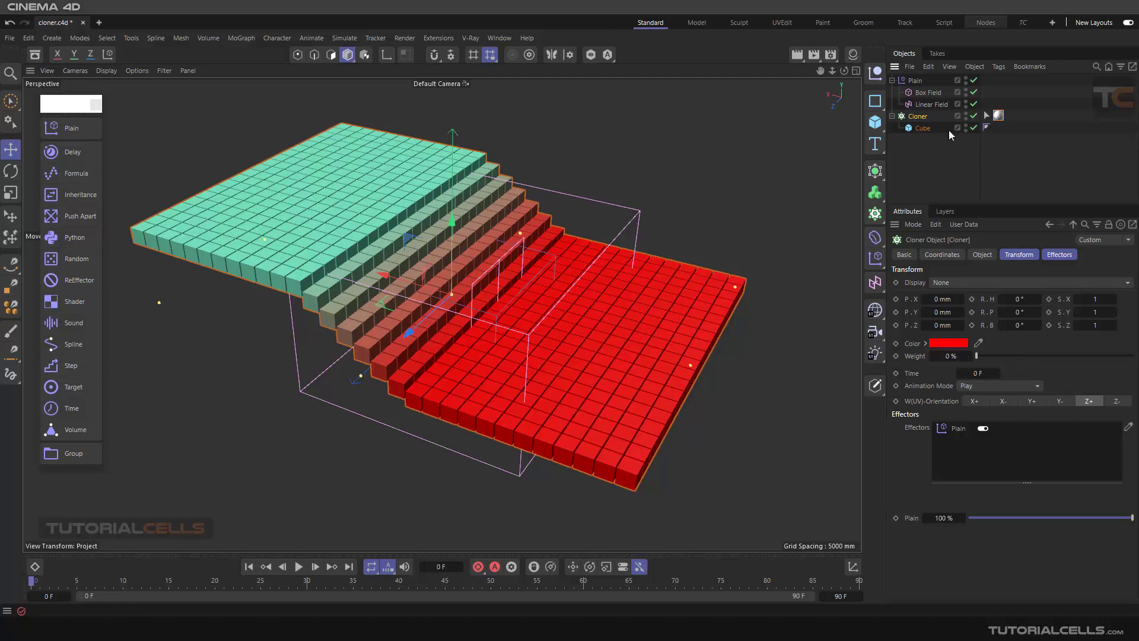
{"action": "left_click", "coordinate": [997, 118]}
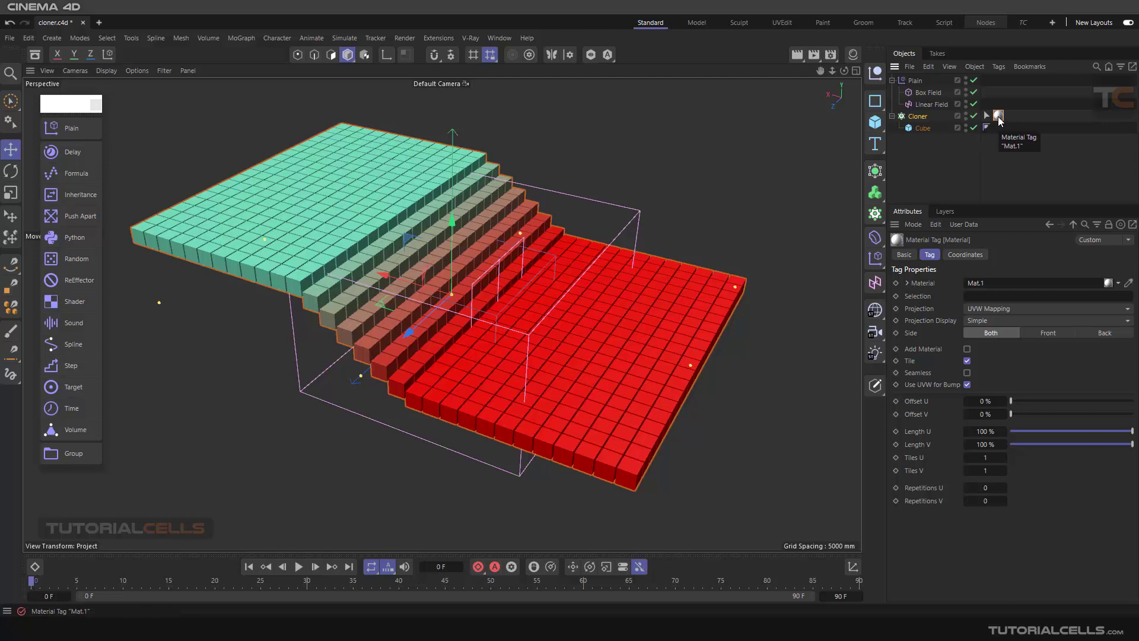
{"action": "left_click", "coordinate": [920, 118]}
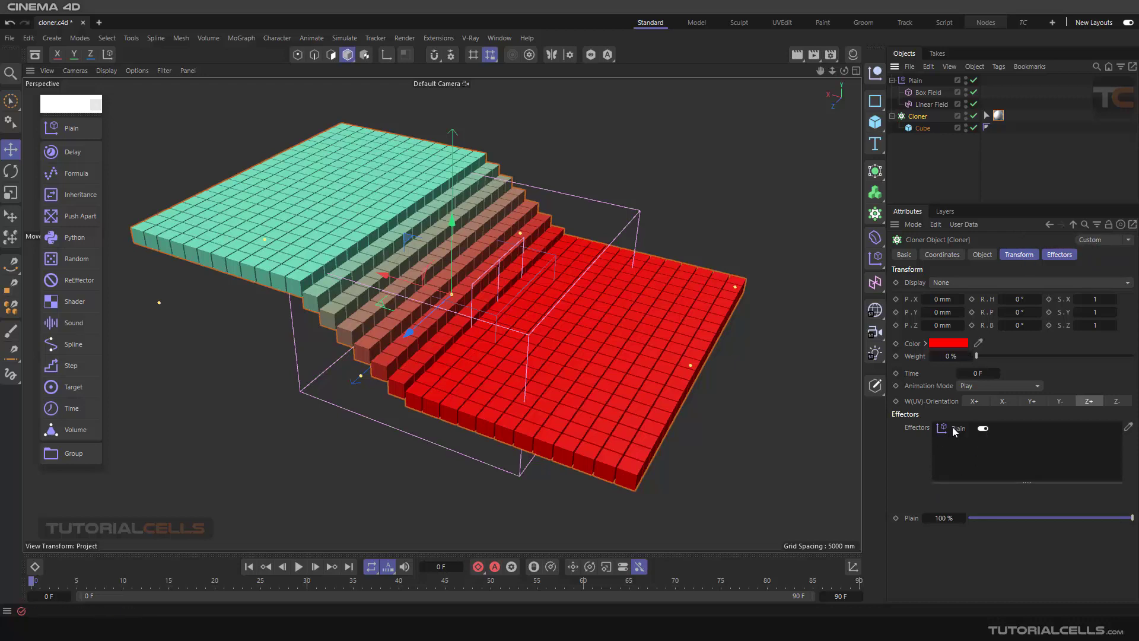
{"action": "left_click", "coordinate": [1021, 255]}
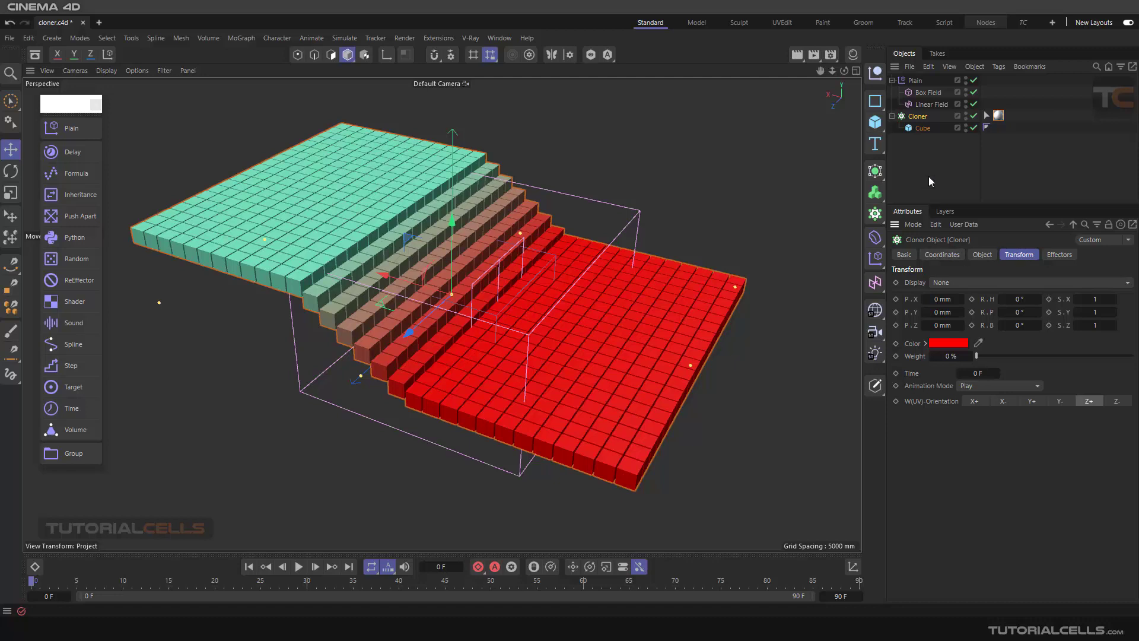
{"action": "left_click", "coordinate": [997, 117]}
{"action": "key", "text": "Delete"}
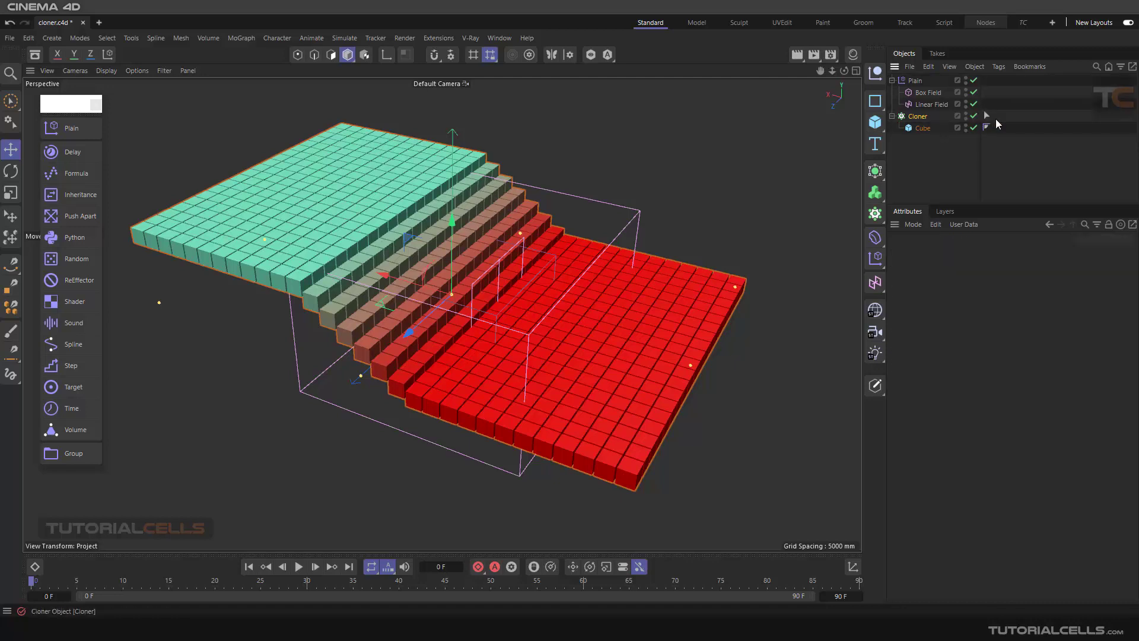
Compare the Cloner's Transform settings with the Plain effector's parameters, enlarging the attributes area to examine the Other section
{"action": "left_click", "coordinate": [915, 80]}
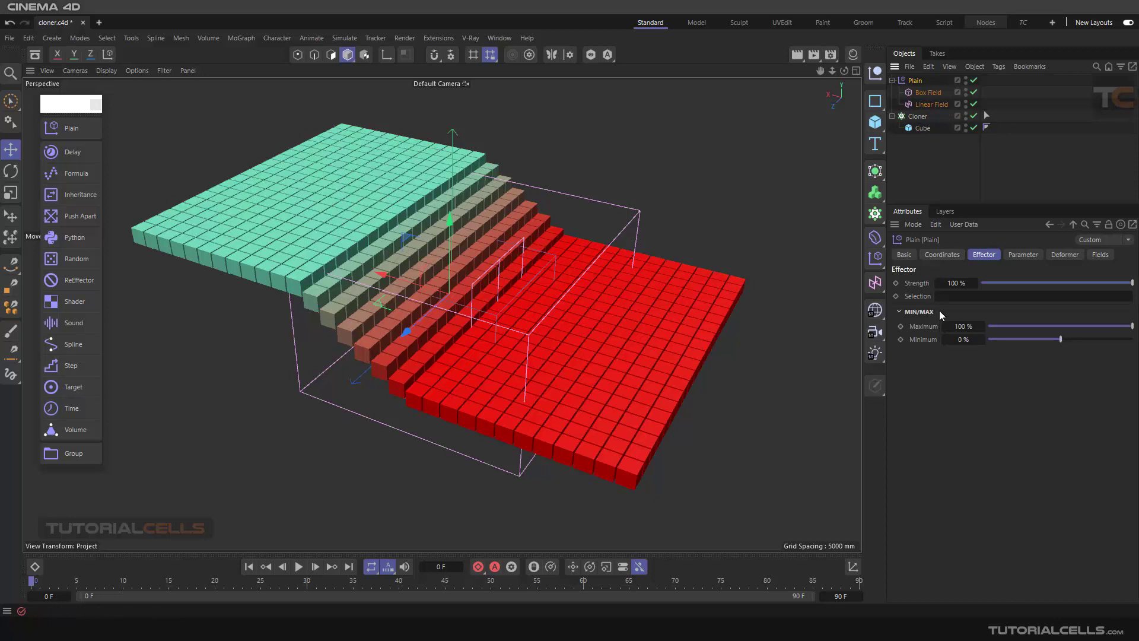
{"action": "left_click", "coordinate": [915, 116]}
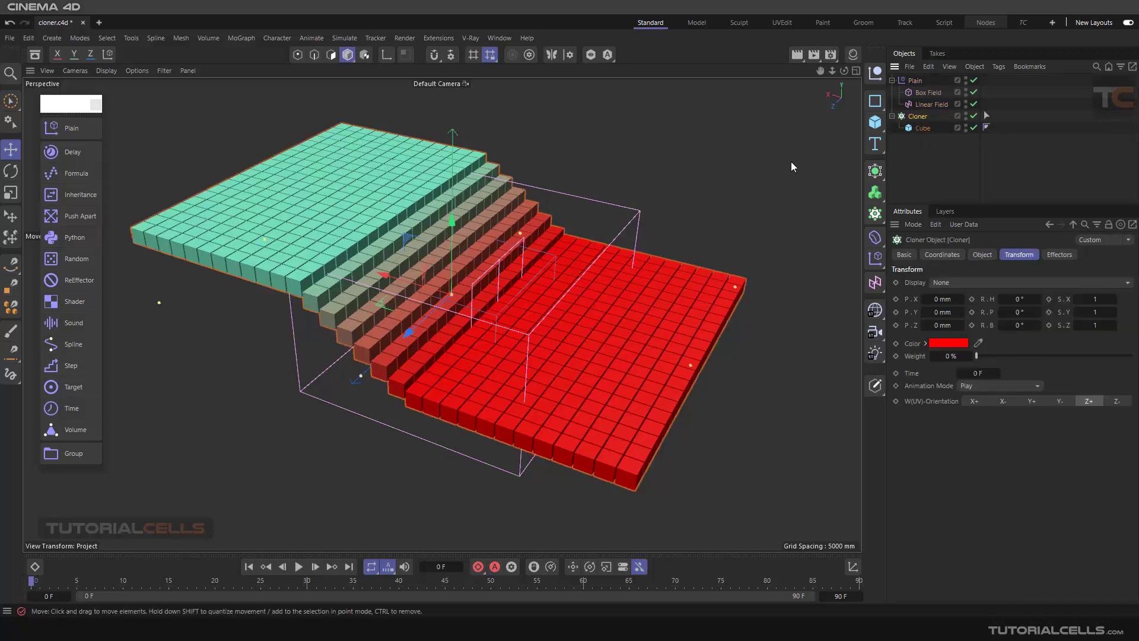
{"action": "left_click", "coordinate": [914, 80]}
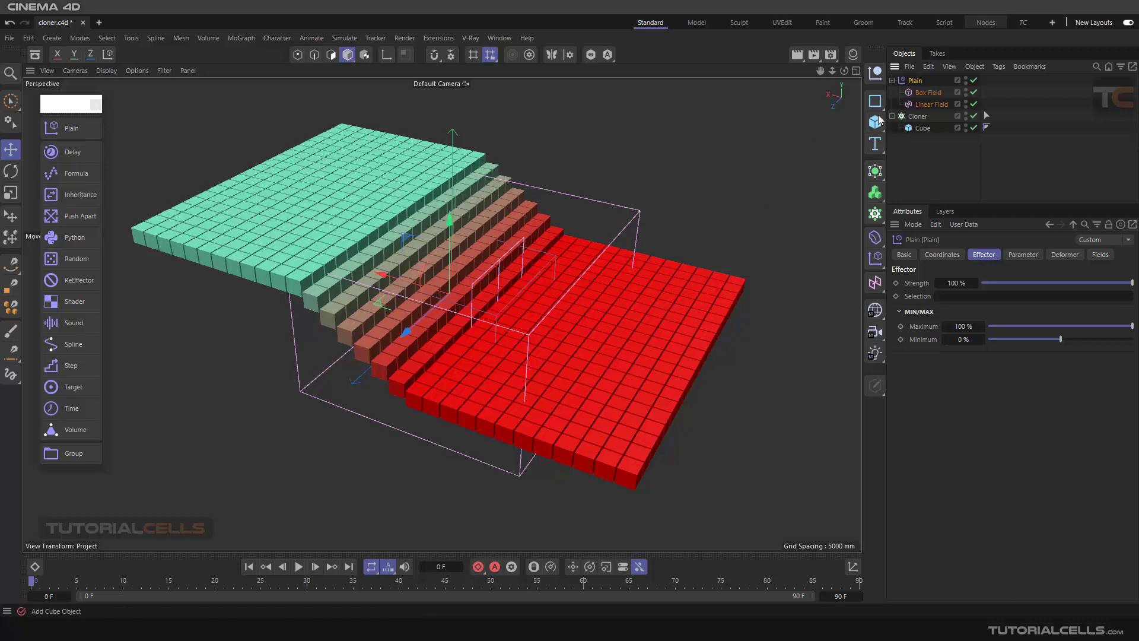
{"action": "left_click", "coordinate": [1019, 255]}
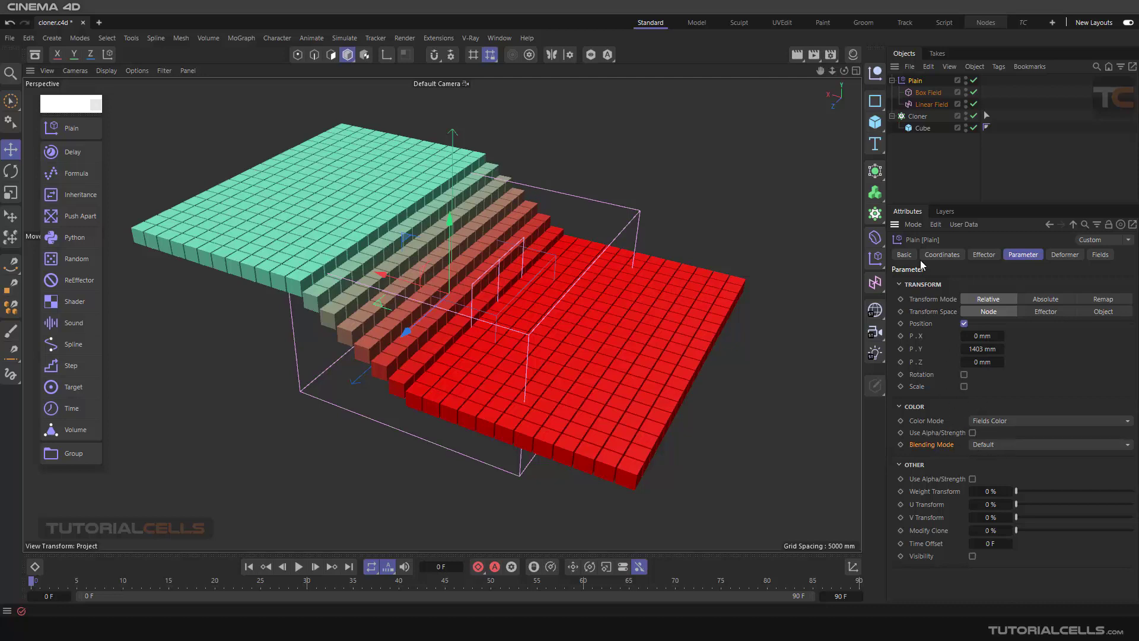
{"action": "left_click_drag", "start_coordinate": [912, 203], "coordinate": [912, 181]}
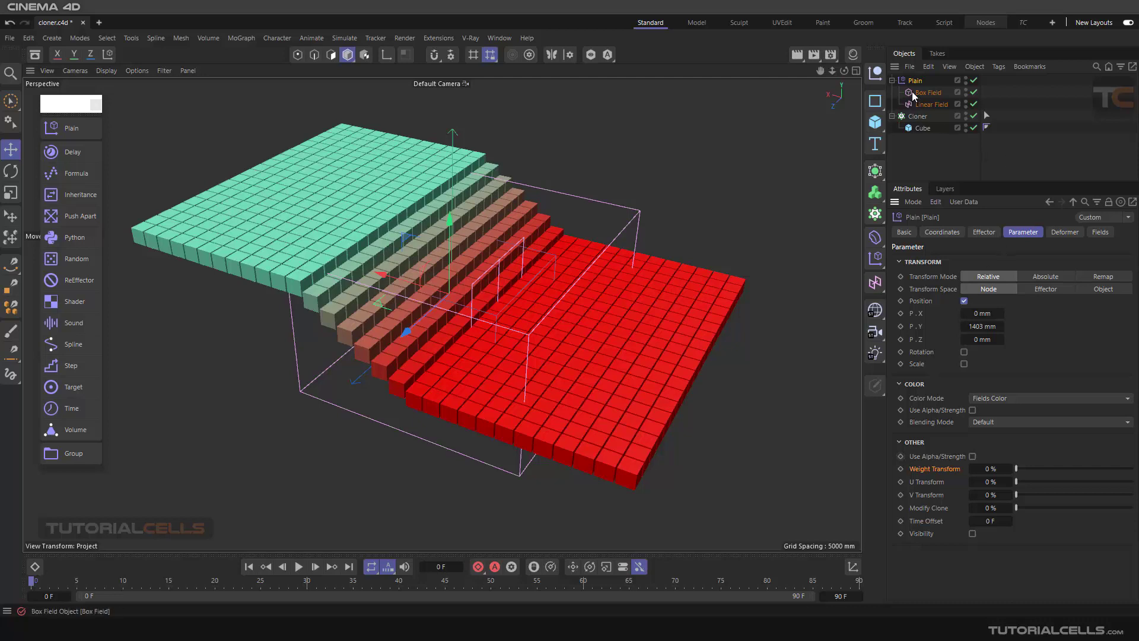
Disable the Linear Field and enable the Box Field on the Plain effector, and return to its parameters
{"action": "left_click", "coordinate": [1088, 232]}
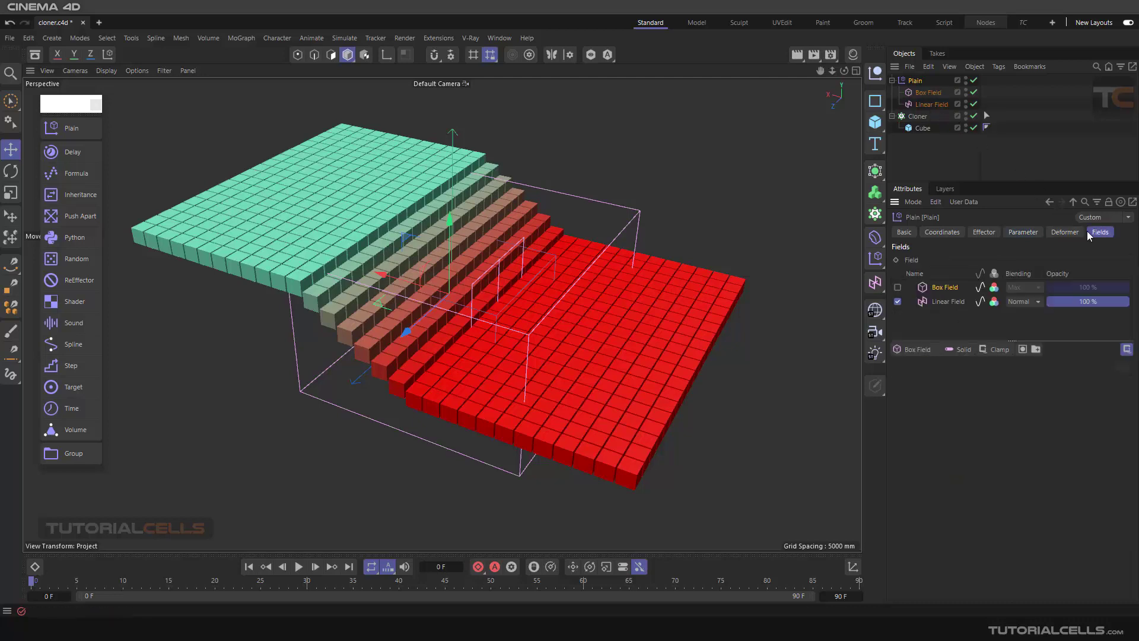
{"action": "left_click", "coordinate": [897, 301]}
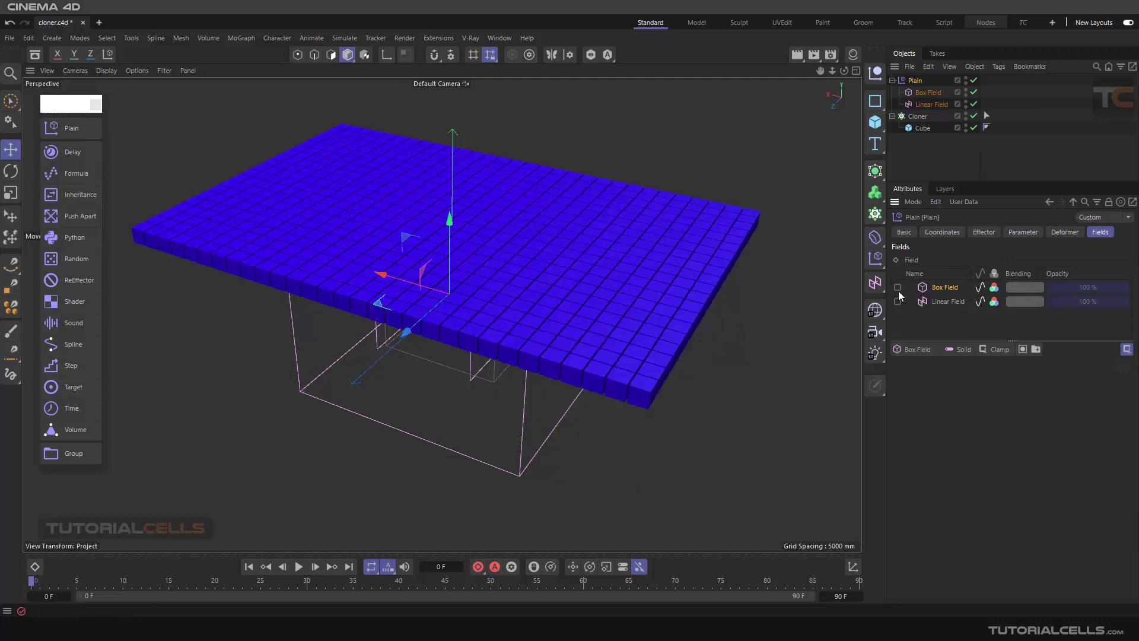
{"action": "left_click", "coordinate": [897, 287]}
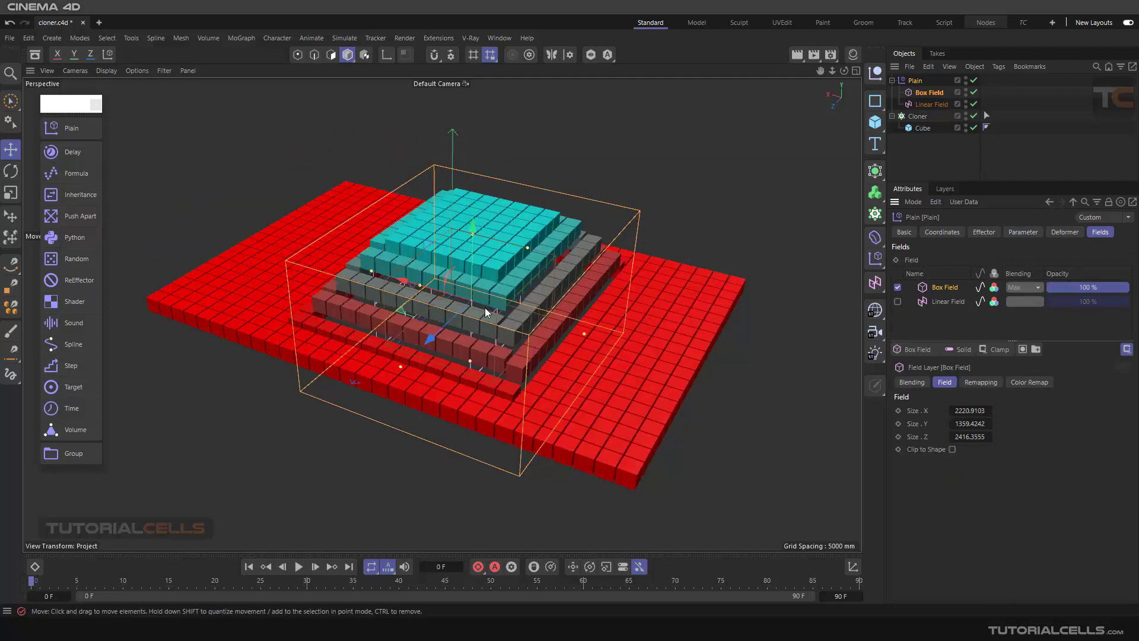
{"action": "left_click_drag", "start_coordinate": [483, 305], "coordinate": [486, 296], "text": "alt"}
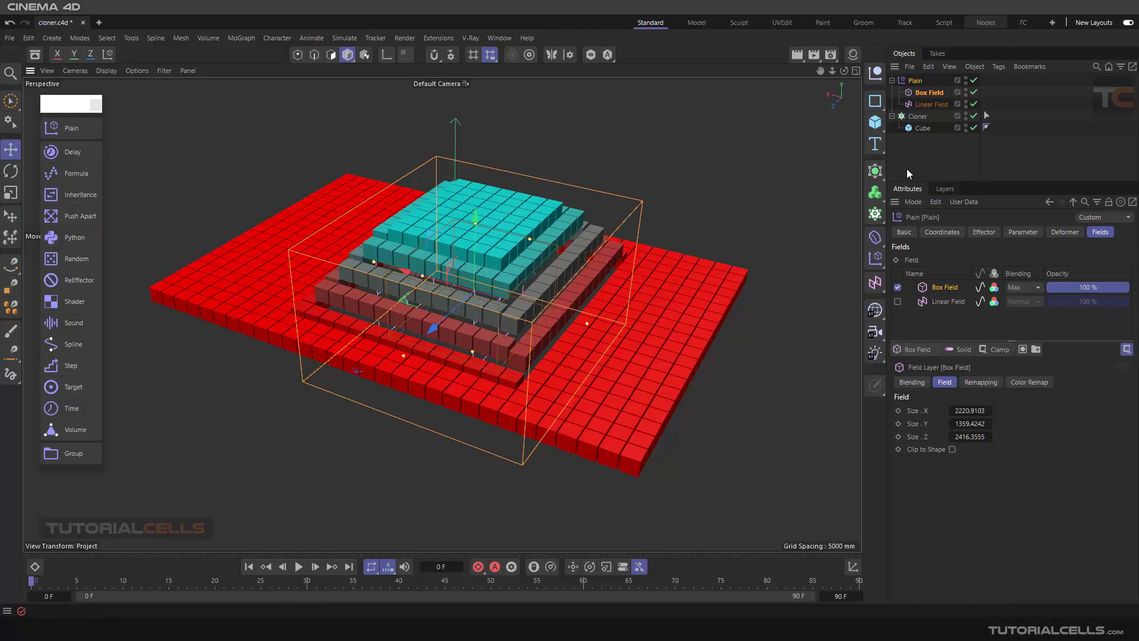
{"action": "left_click", "coordinate": [916, 82]}
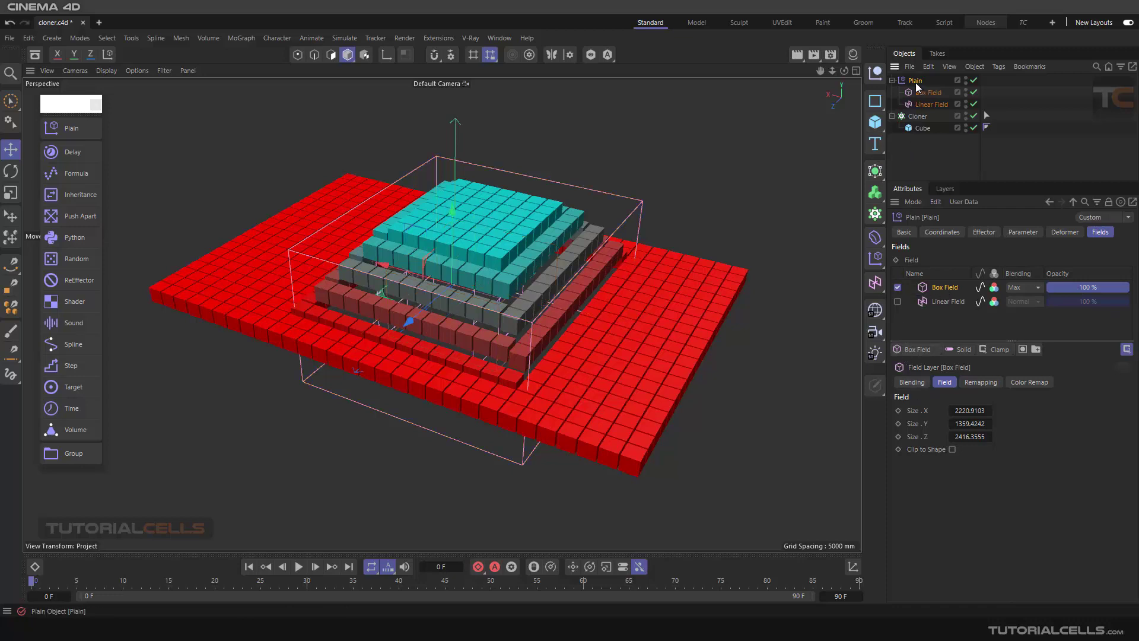
{"action": "left_click", "coordinate": [1018, 234]}
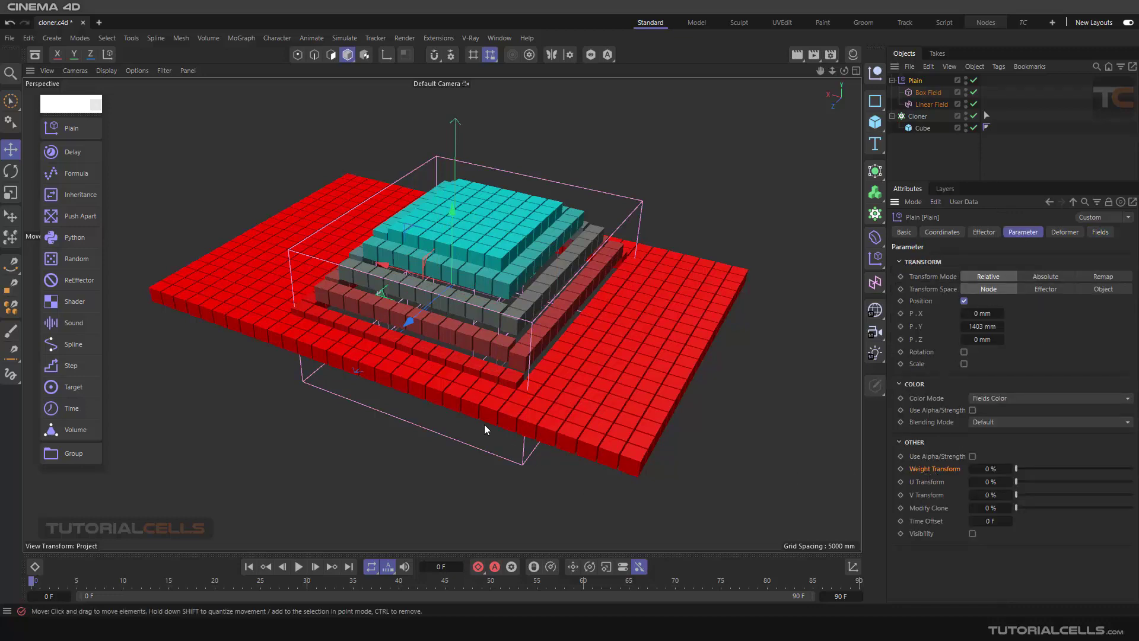
Add a Random effector to the Cloner and show the Cloner's list of effectors
{"action": "left_click", "coordinate": [910, 116]}
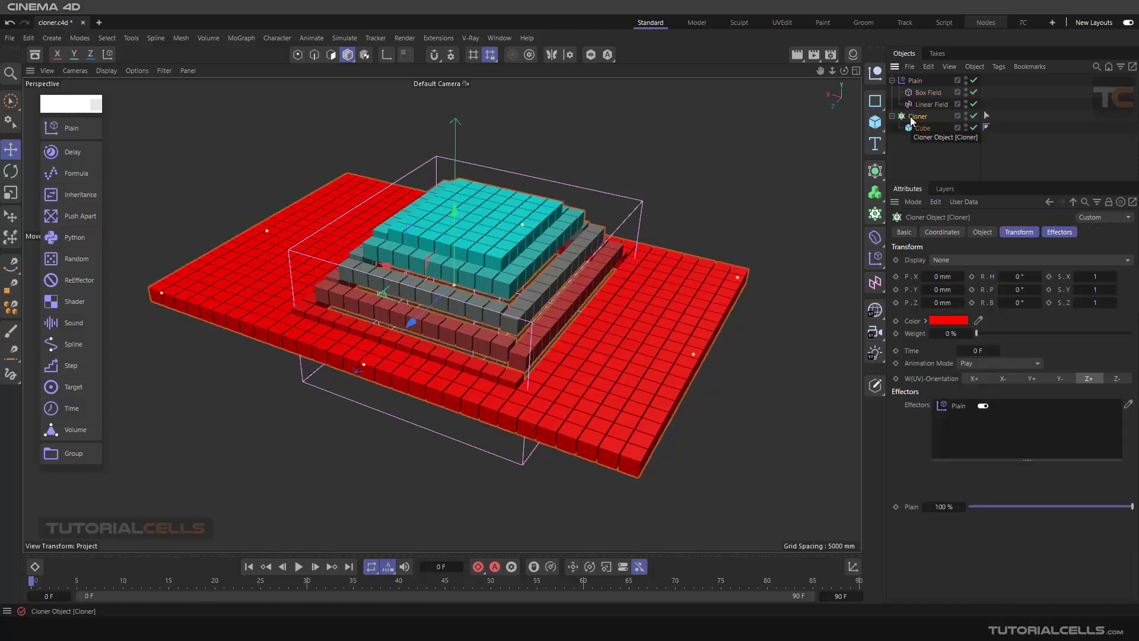
{"action": "left_click", "coordinate": [1057, 232]}
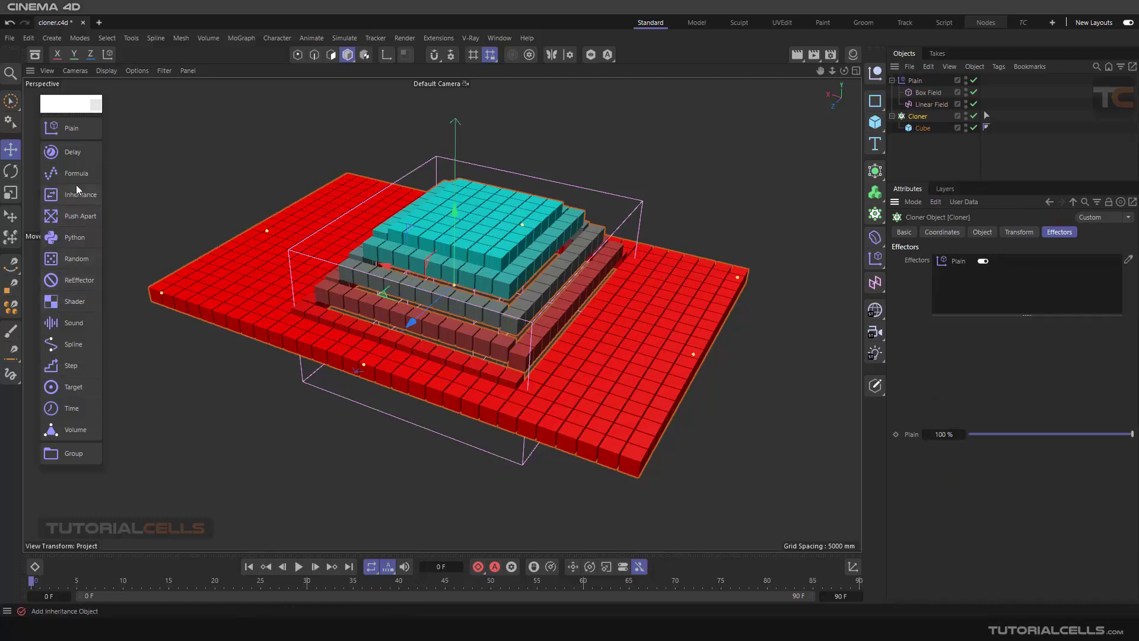
{"action": "left_click", "coordinate": [83, 261]}
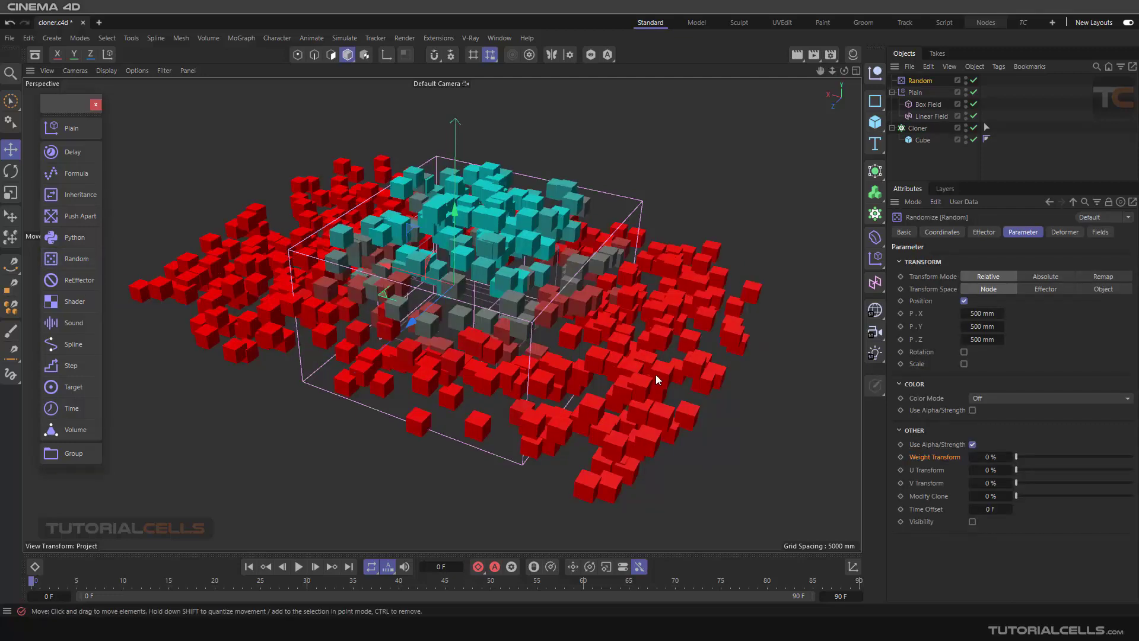
{"action": "left_click", "coordinate": [913, 127]}
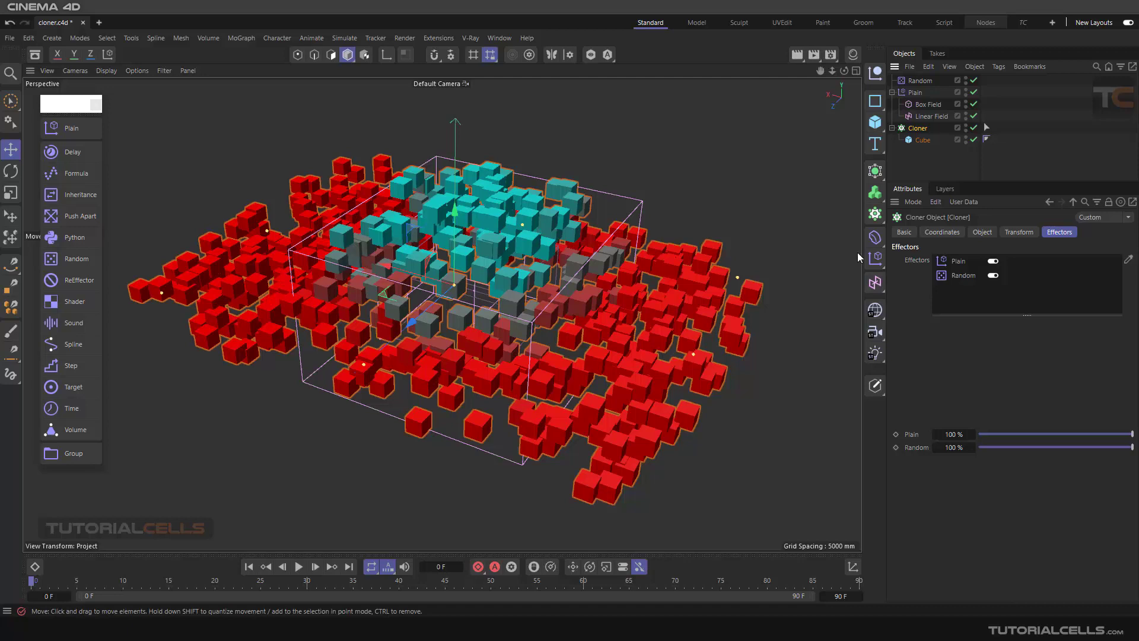
Examine the Random effector's transform parameters, empty field list, deformer options and effector settings
{"action": "left_click", "coordinate": [917, 81]}
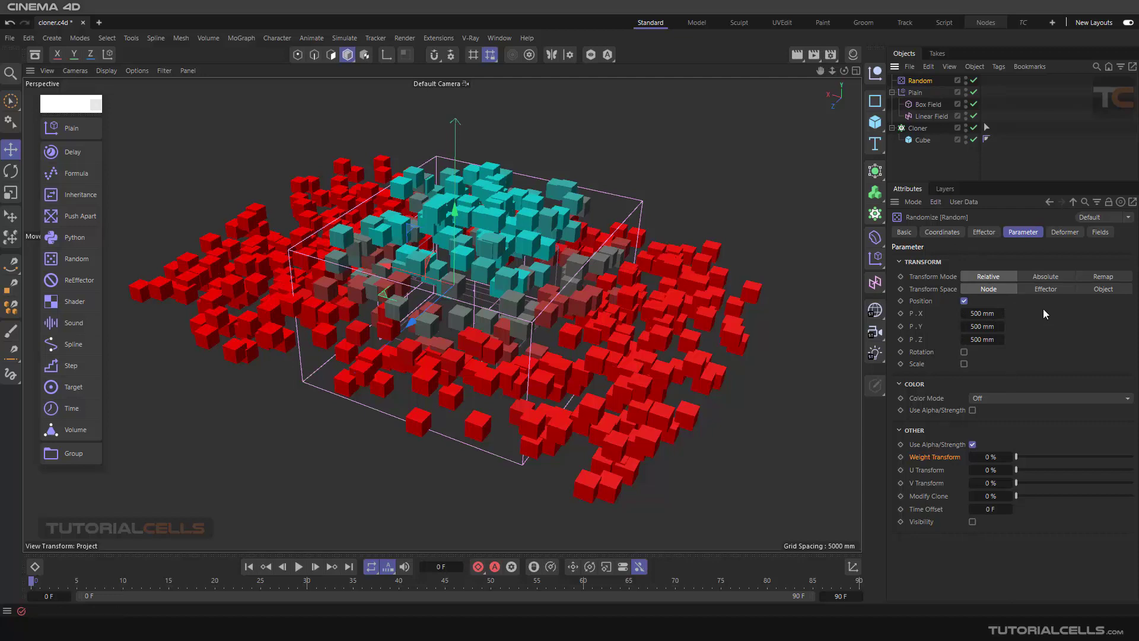
{"action": "left_click", "coordinate": [1096, 233]}
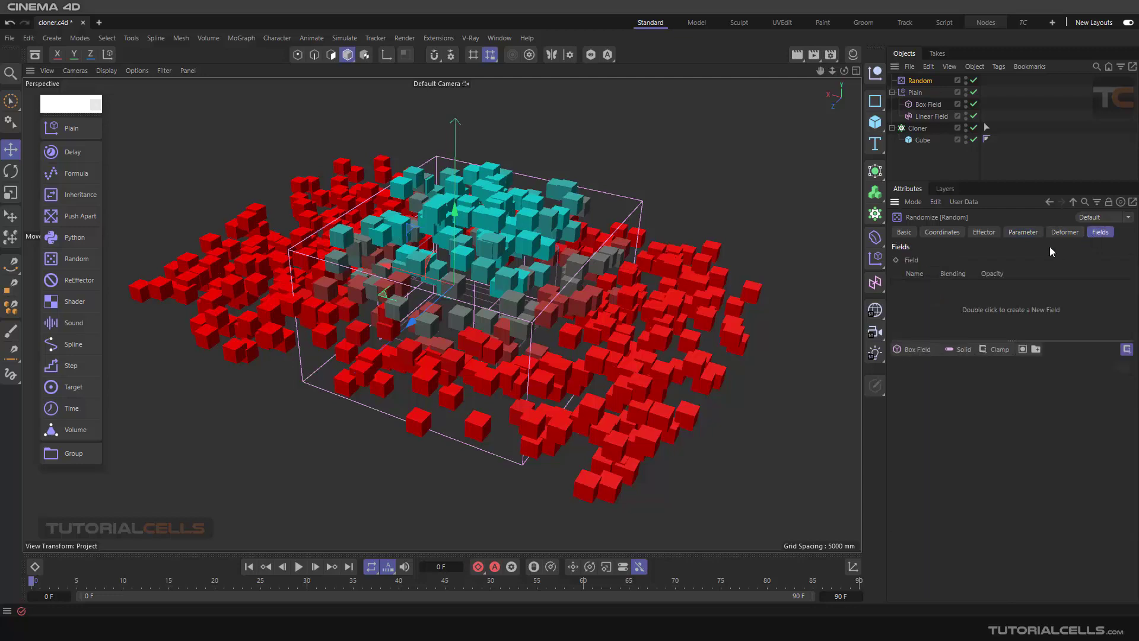
{"action": "left_click", "coordinate": [1020, 235]}
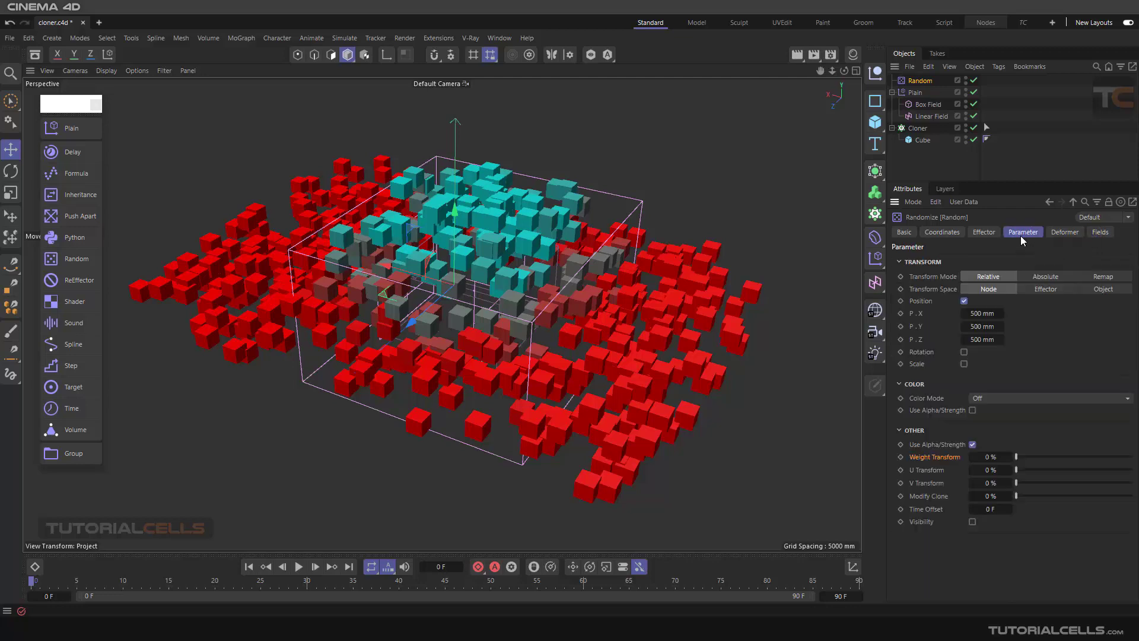
{"action": "left_click", "coordinate": [1065, 232]}
{"action": "left_click", "coordinate": [983, 235]}
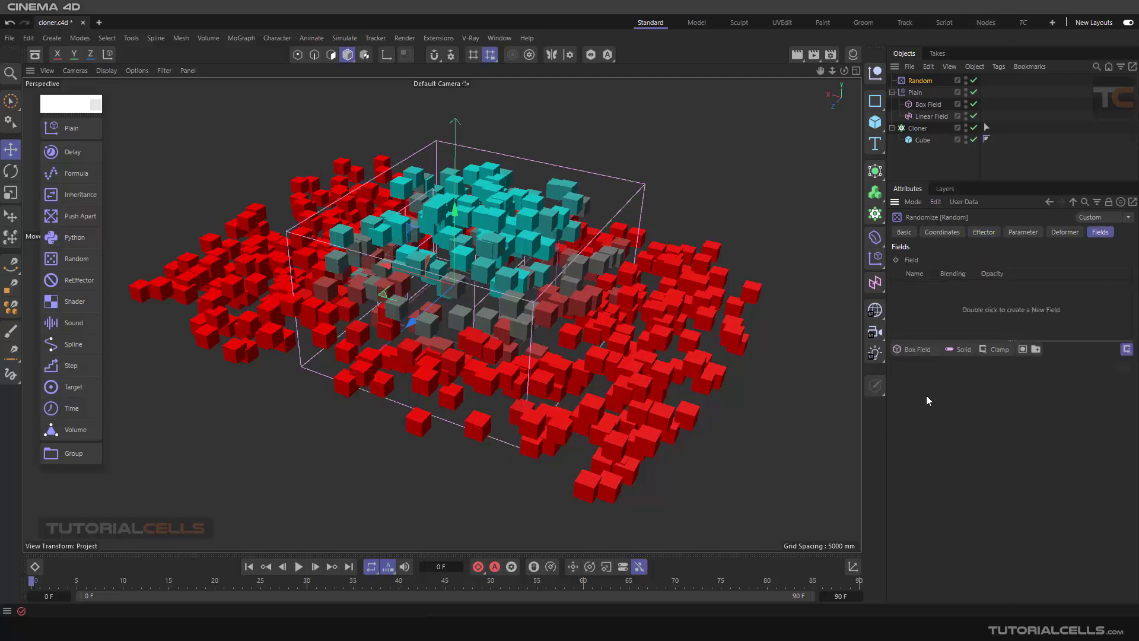
Compare the Plain effector's parameters and the Cloner's effector list with the Random effector's parameters and fields
{"action": "left_click", "coordinate": [914, 93]}
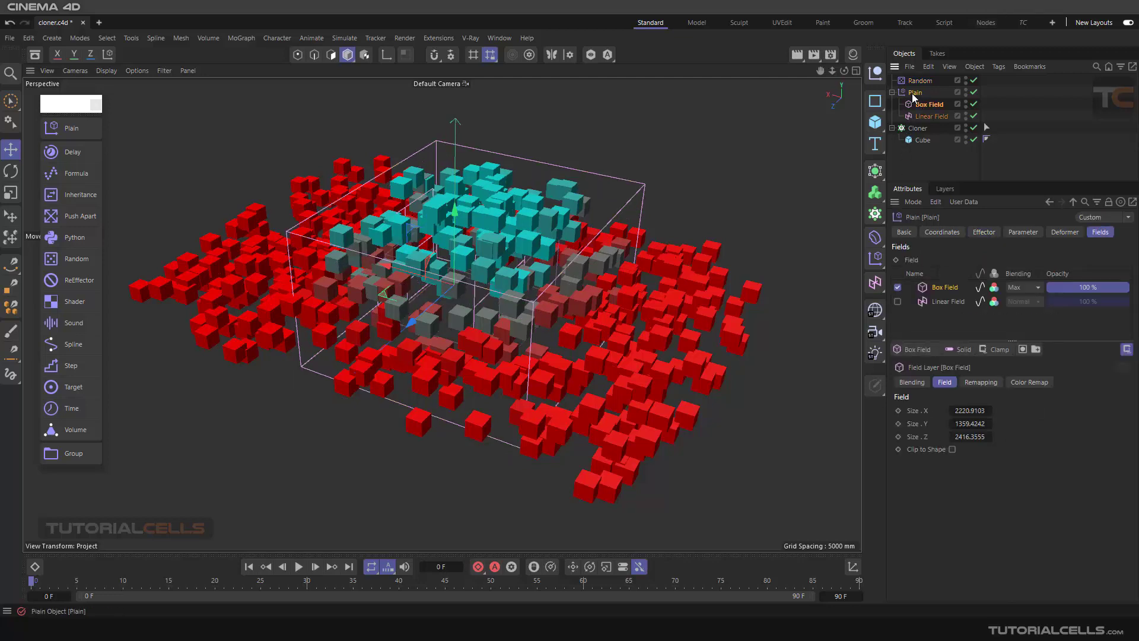
{"action": "left_click", "coordinate": [1022, 232]}
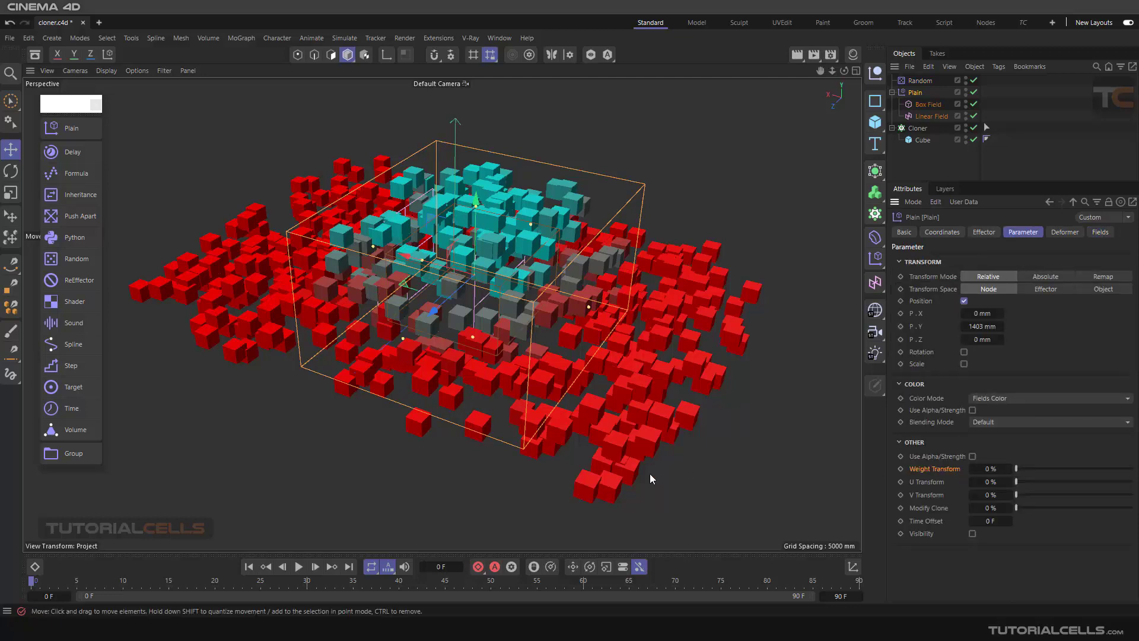
{"action": "left_click", "coordinate": [914, 129]}
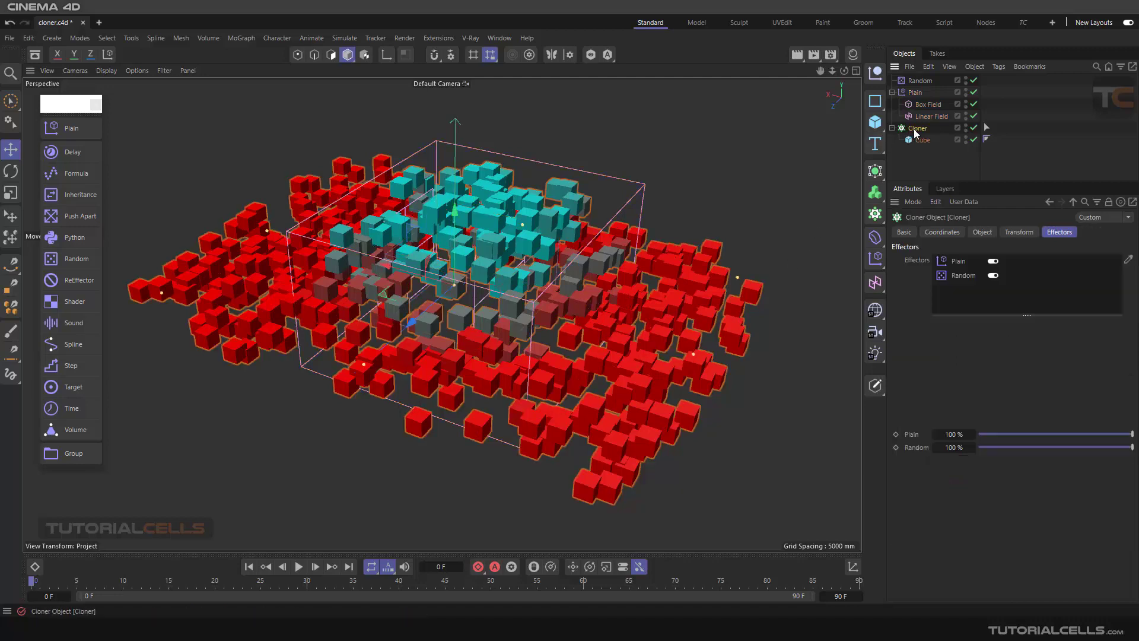
{"action": "left_click", "coordinate": [957, 265]}
{"action": "left_click", "coordinate": [915, 92]}
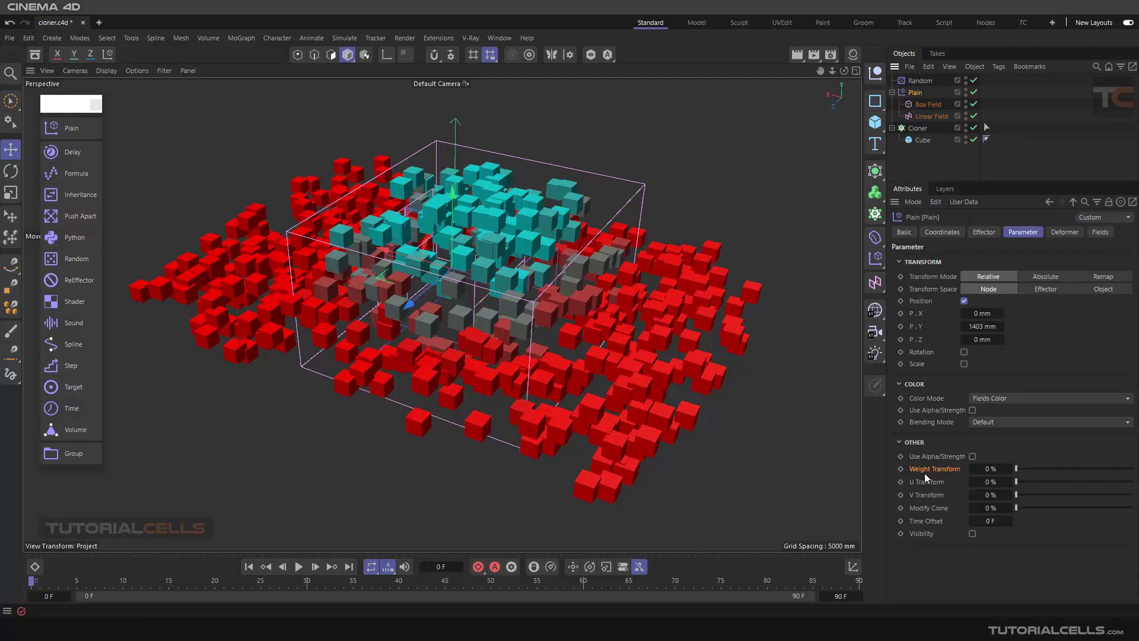
{"action": "left_click", "coordinate": [926, 83]}
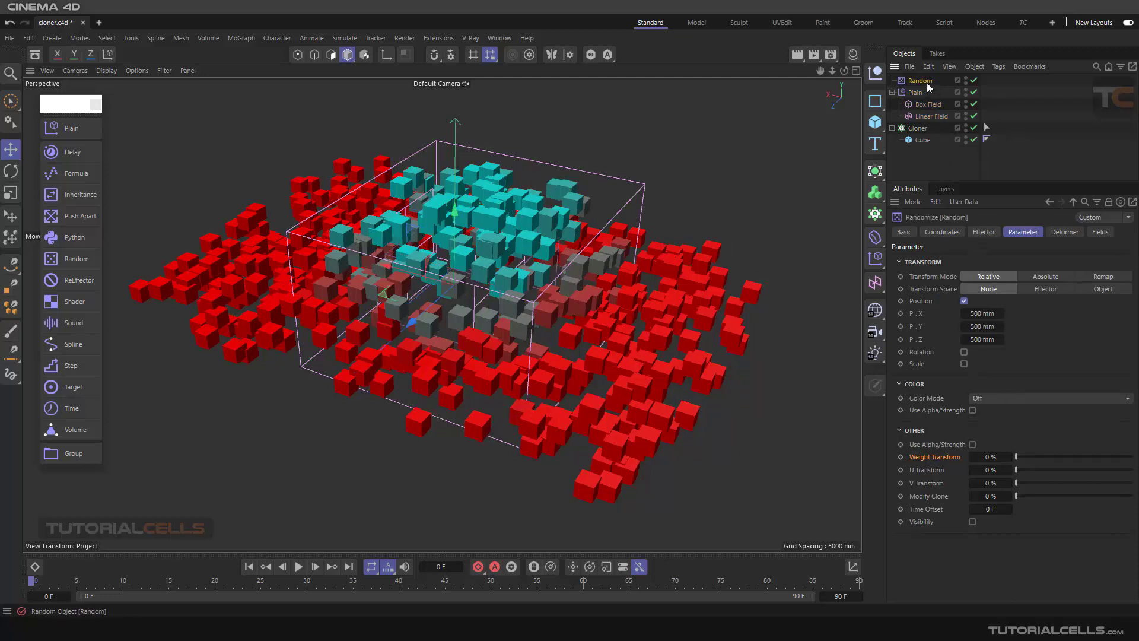
{"action": "left_click", "coordinate": [1101, 236]}
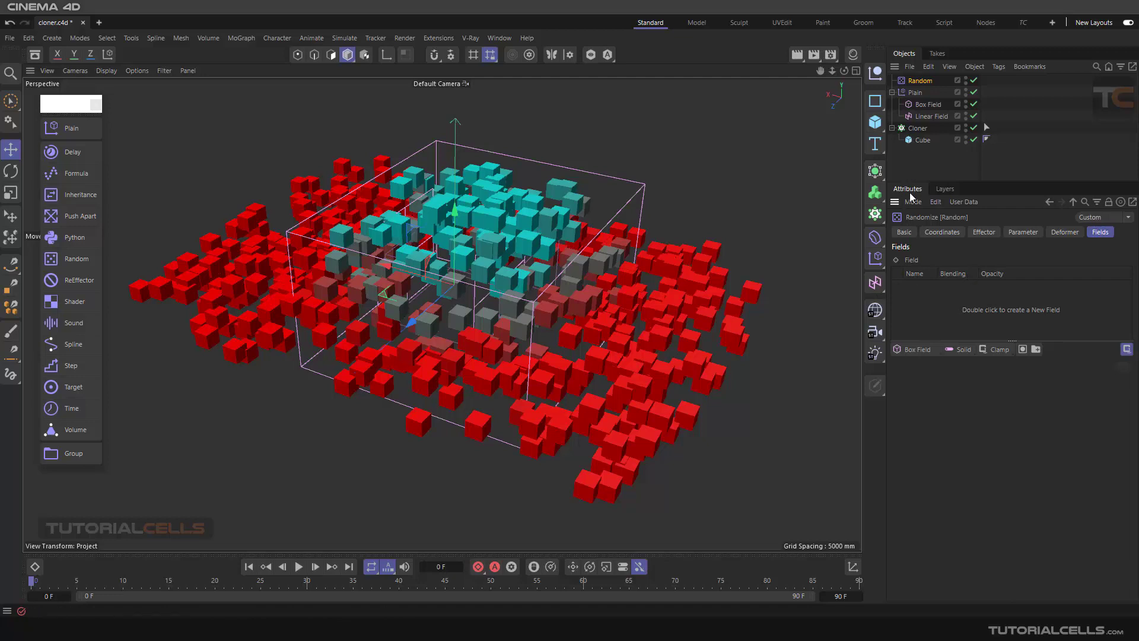
Enable the Linear Field on the Plain effector, and disable and remove the Box Field from its field list
{"action": "left_click", "coordinate": [916, 91]}
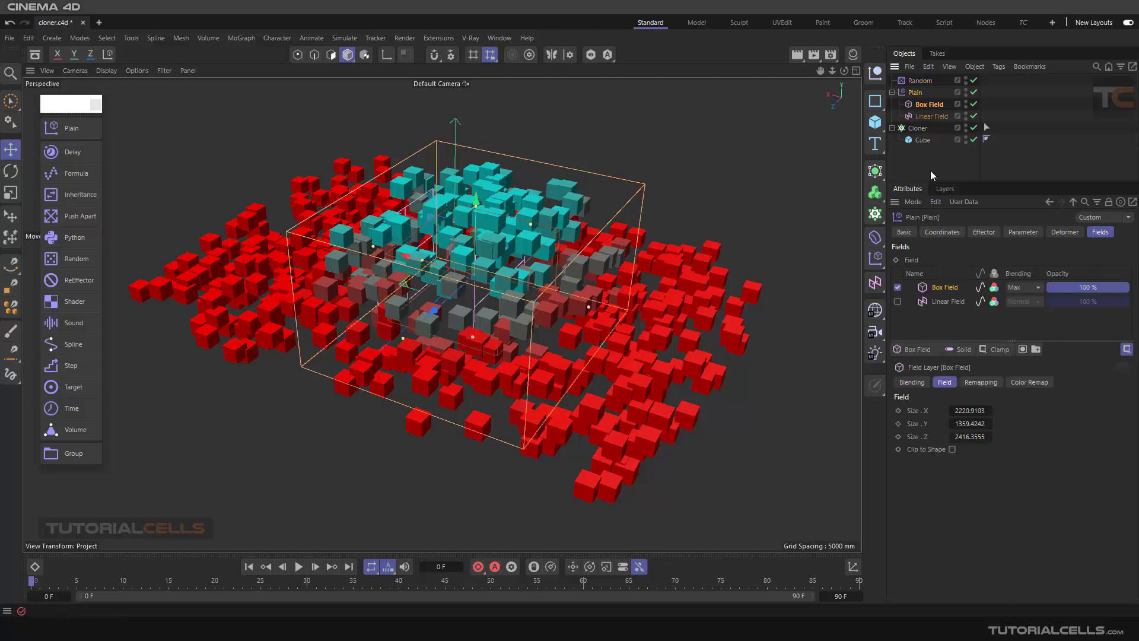
{"action": "left_click", "coordinate": [898, 288]}
{"action": "left_click", "coordinate": [898, 302]}
{"action": "left_click", "coordinate": [941, 302]}
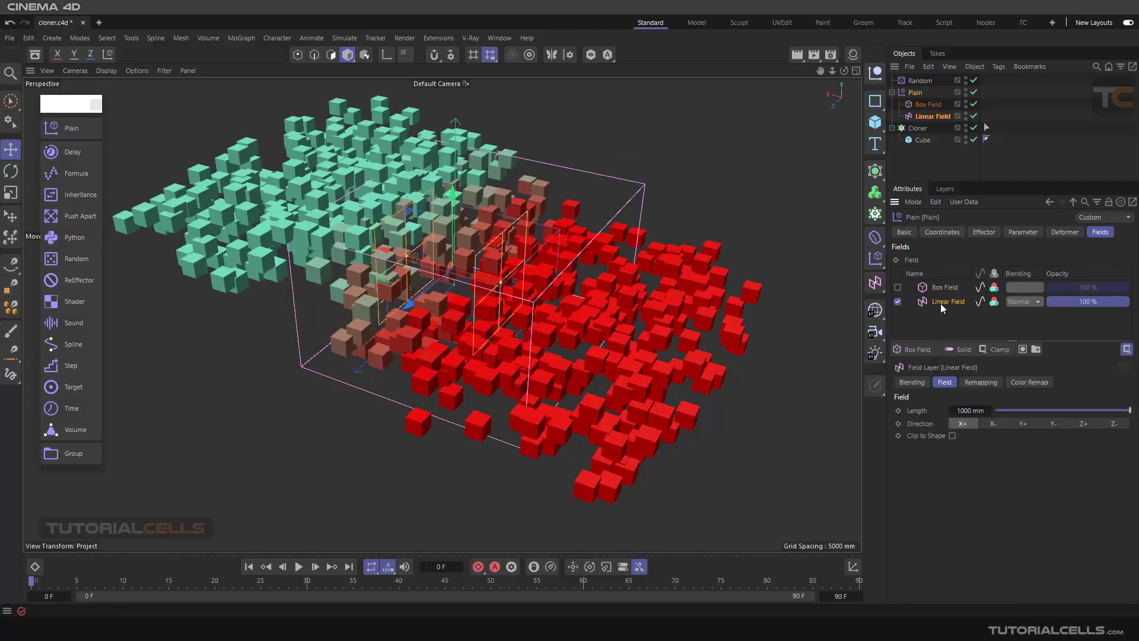
{"action": "left_click", "coordinate": [940, 288]}
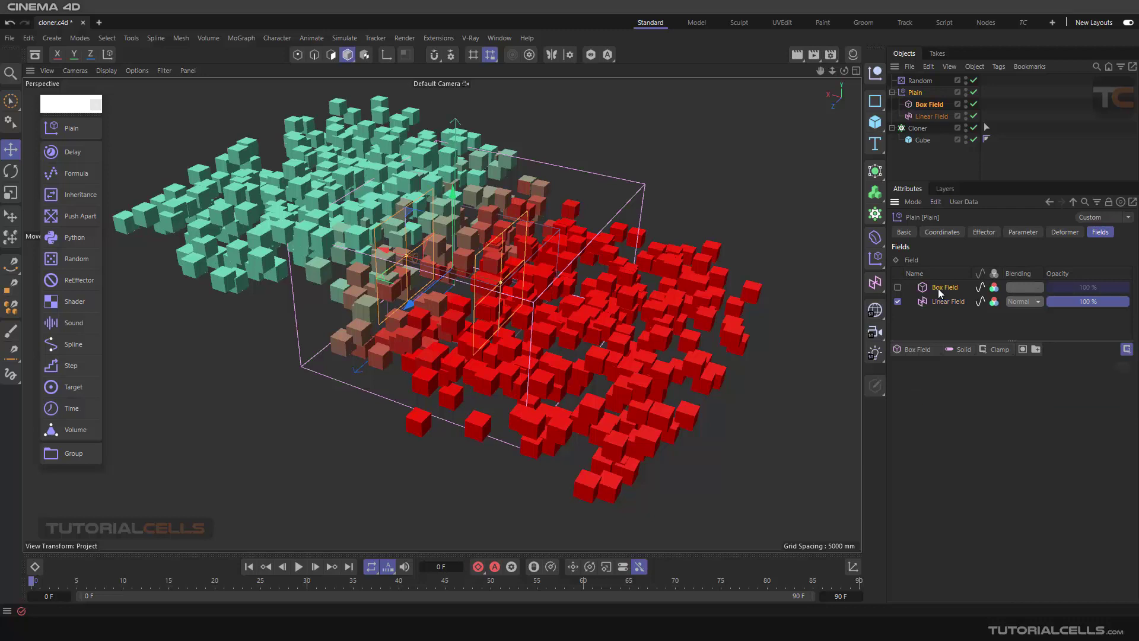
{"action": "key", "text": "Delete"}
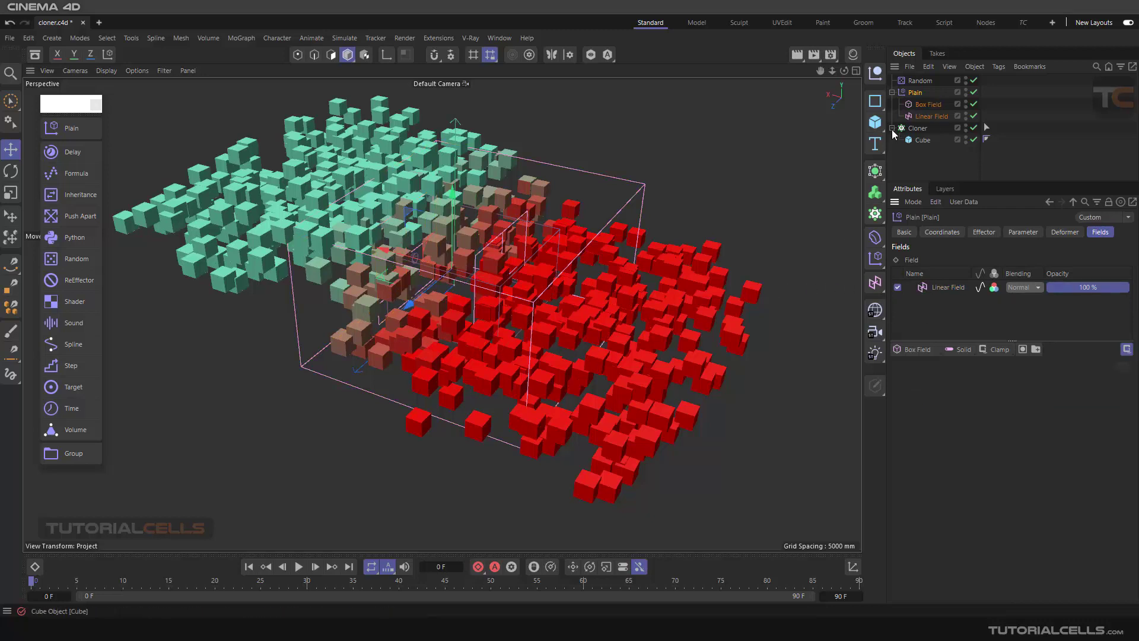
Add a Box Field to the Random effector, size it about 1906 × 1000 × 2384 mm, and raise it about 740 mm
{"action": "left_click", "coordinate": [921, 81]}
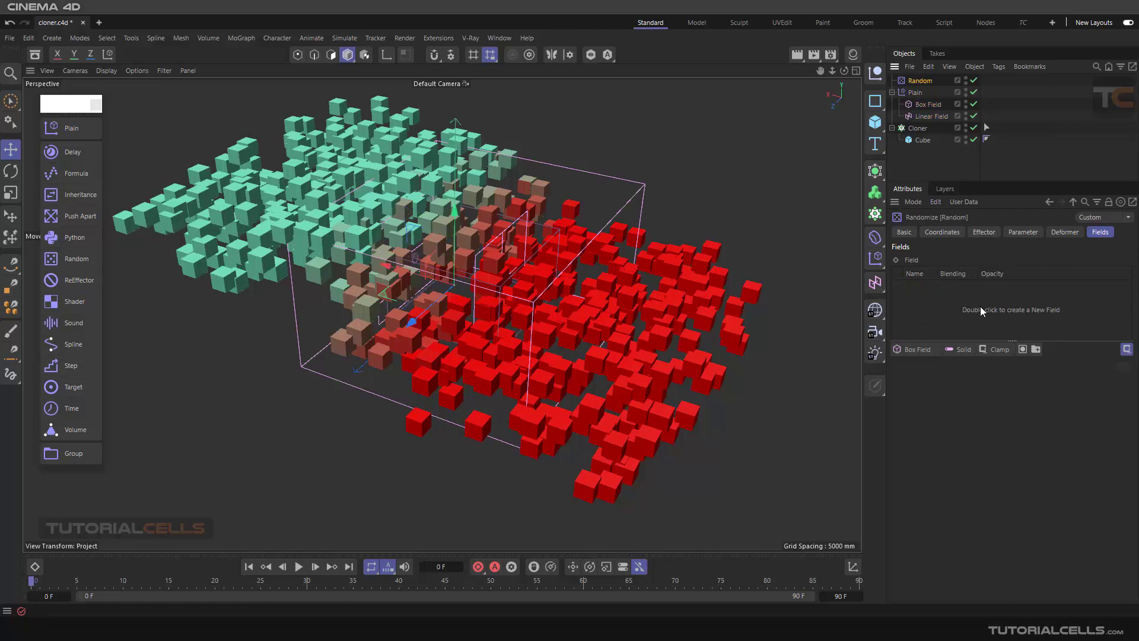
{"action": "left_click", "coordinate": [916, 349]}
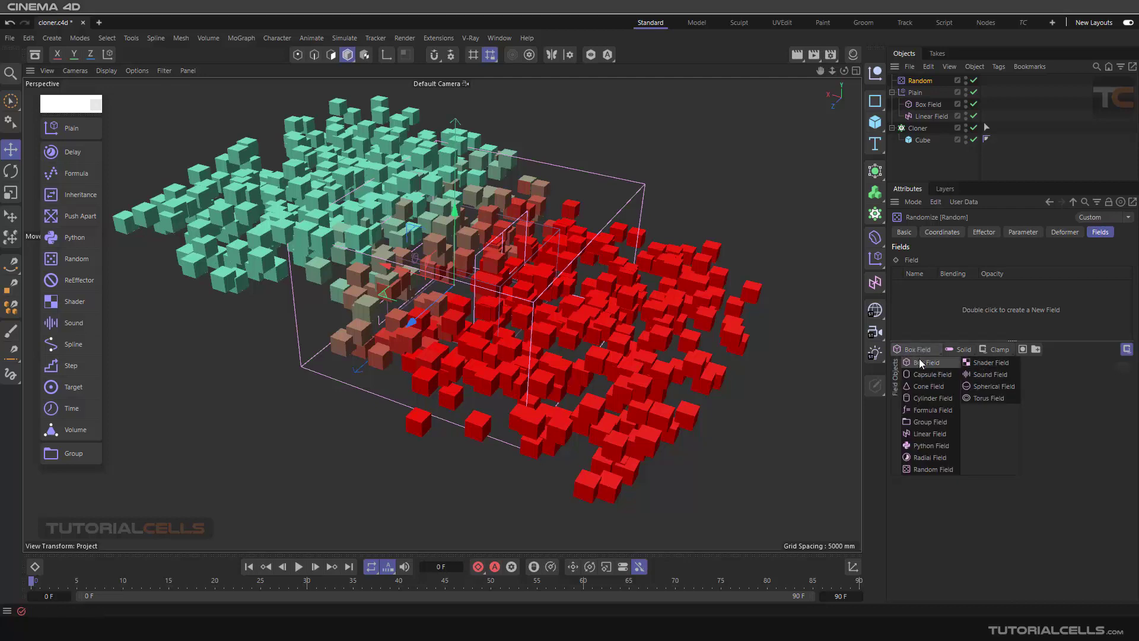
{"action": "left_click", "coordinate": [920, 361]}
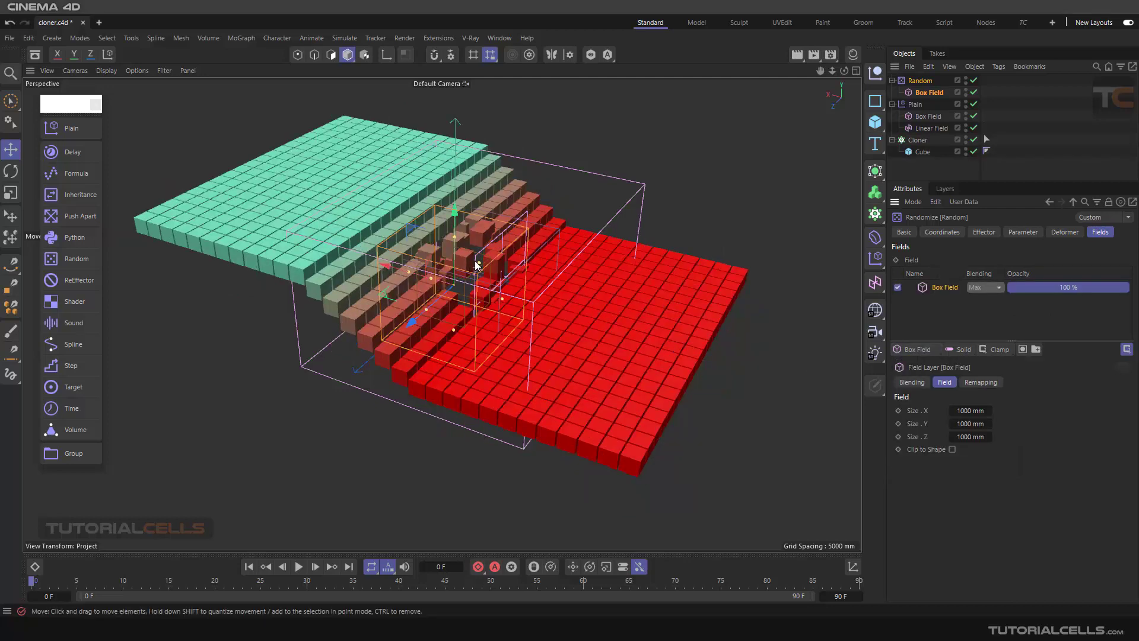
{"action": "left_click_drag", "start_coordinate": [479, 262], "coordinate": [509, 232]}
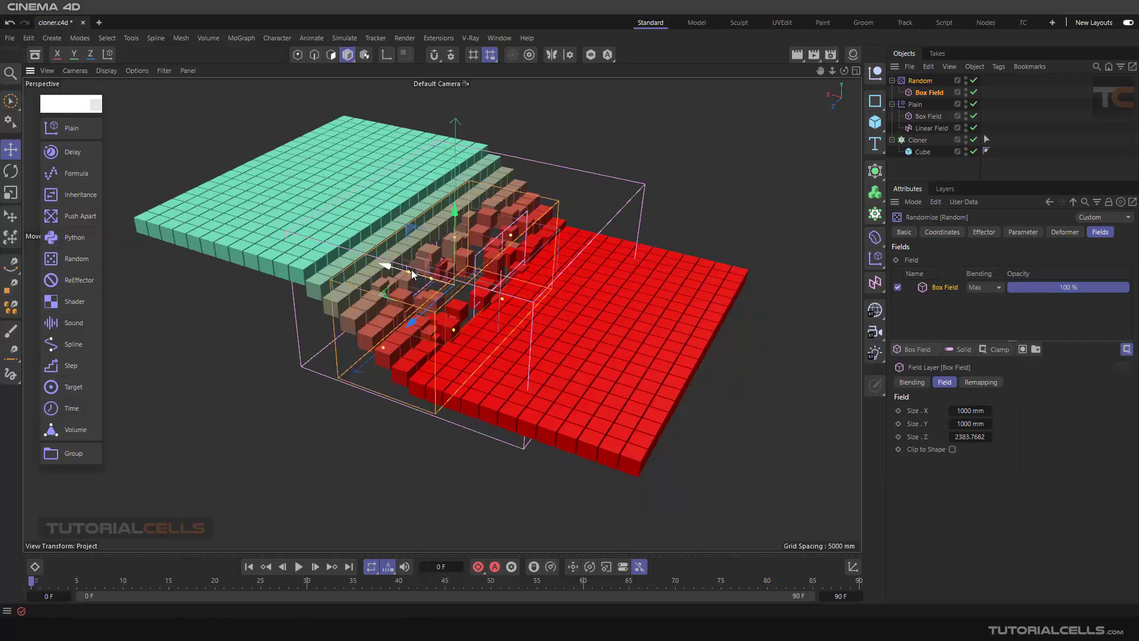
{"action": "left_click_drag", "start_coordinate": [409, 272], "coordinate": [372, 262]}
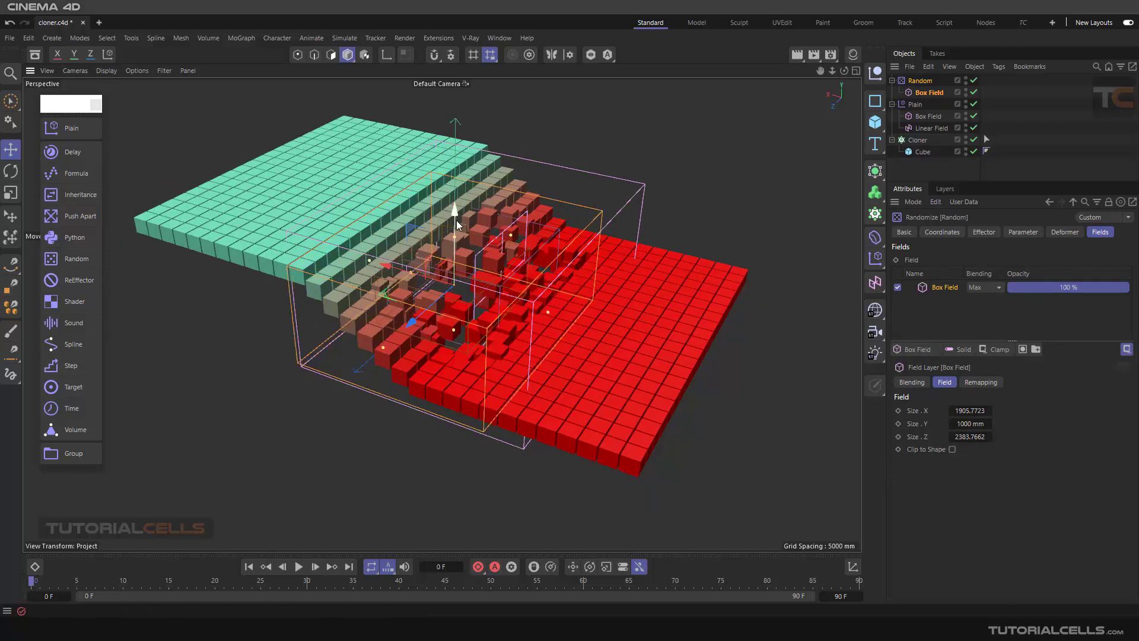
{"action": "left_click_drag", "start_coordinate": [453, 226], "coordinate": [462, 182]}
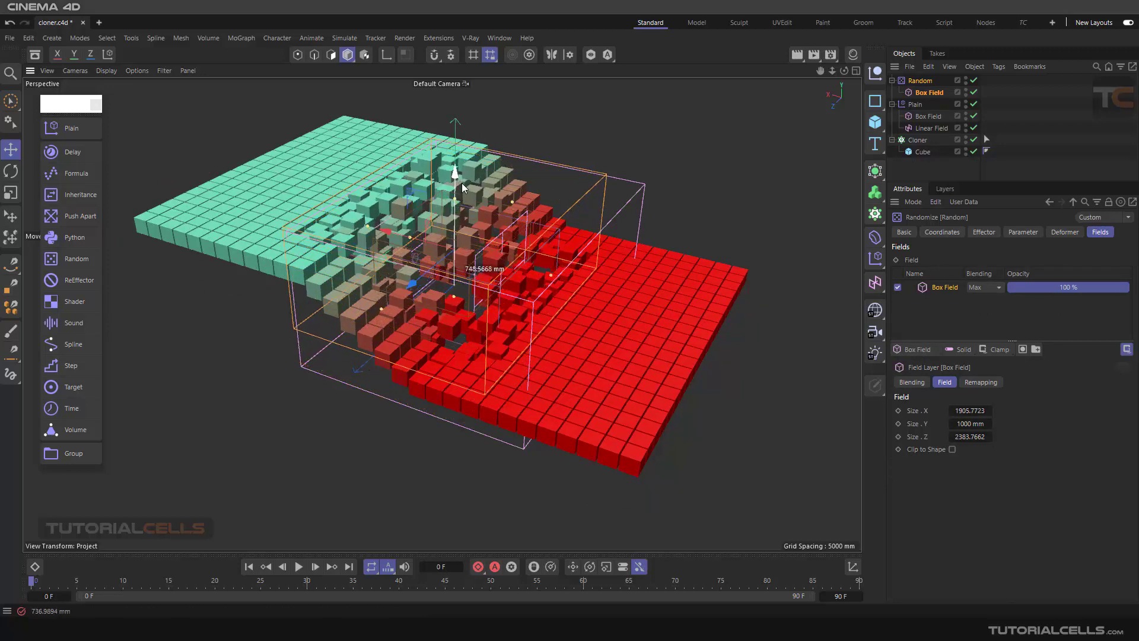
Delete the Random effector with its Box Field and the unused Box Field object under the Plain effector
{"action": "left_click", "coordinate": [918, 83]}
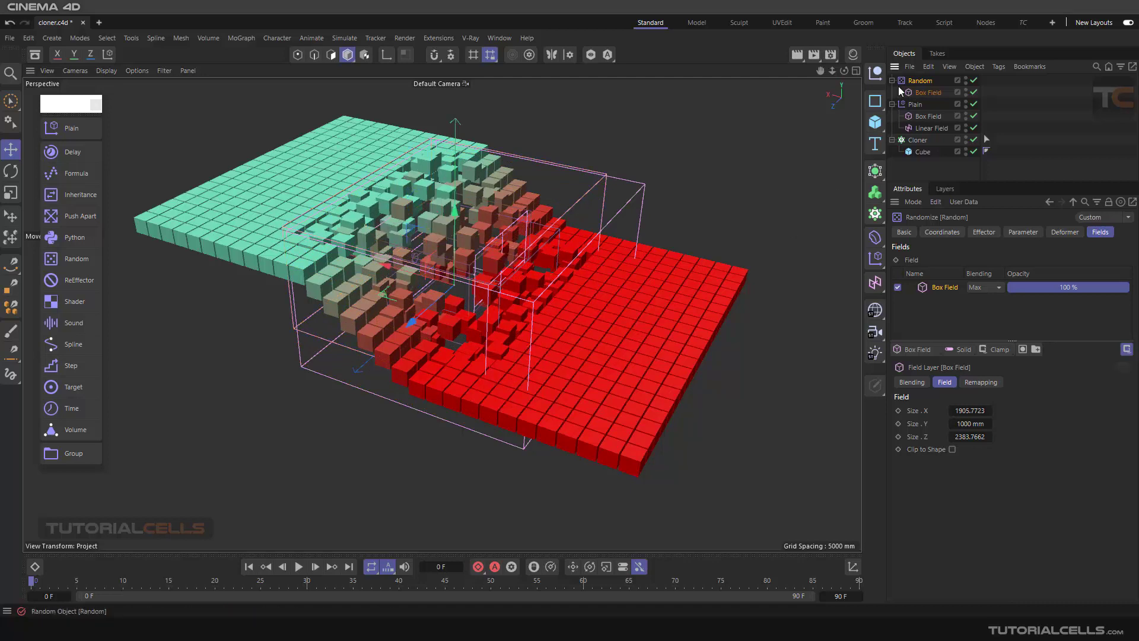
{"action": "key", "text": "Delete"}
{"action": "left_click", "coordinate": [914, 81]}
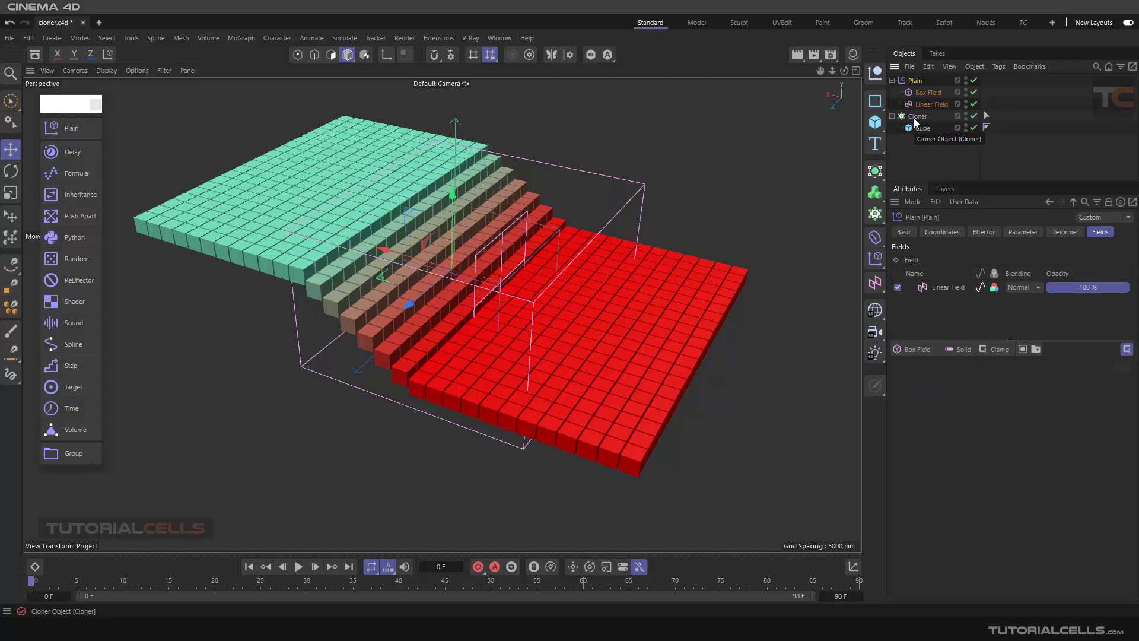
{"action": "left_click", "coordinate": [924, 94]}
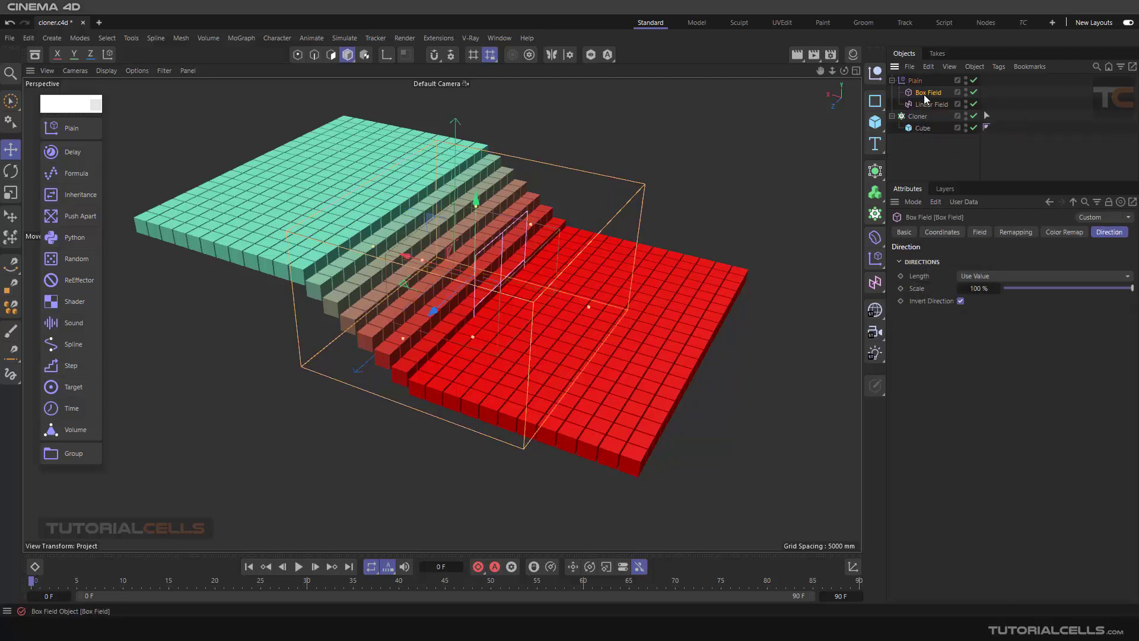
{"action": "key", "text": "Delete"}
Try a Random effector on the Cloner again and delete it
{"action": "left_click", "coordinate": [917, 105]}
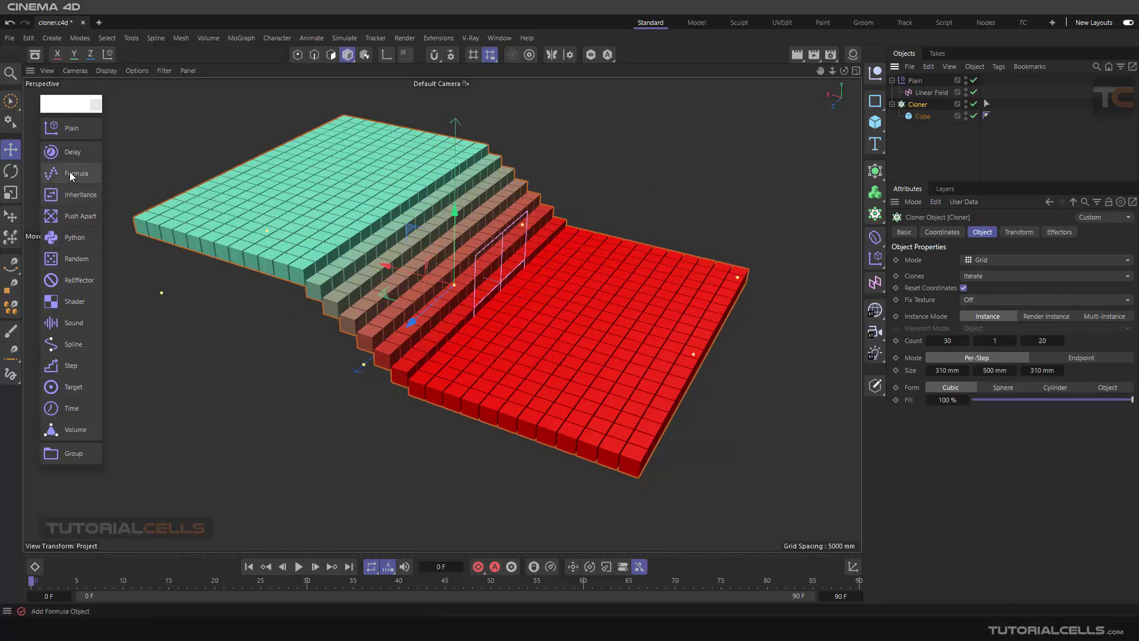
{"action": "left_click", "coordinate": [80, 258]}
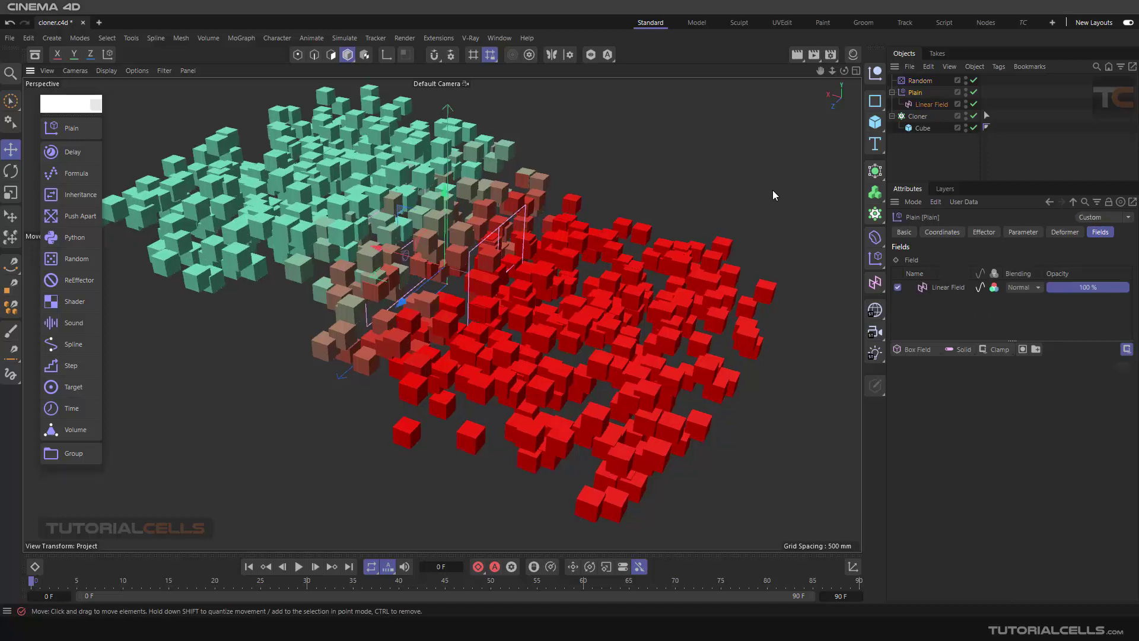
{"action": "left_click", "coordinate": [905, 81]}
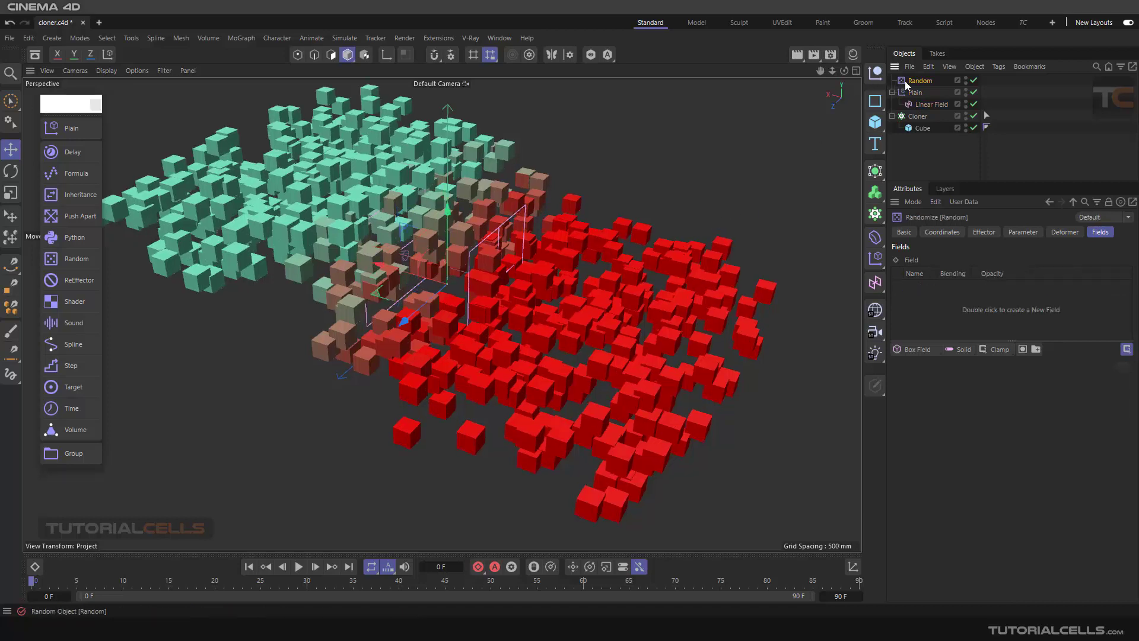
{"action": "key", "text": "Delete"}
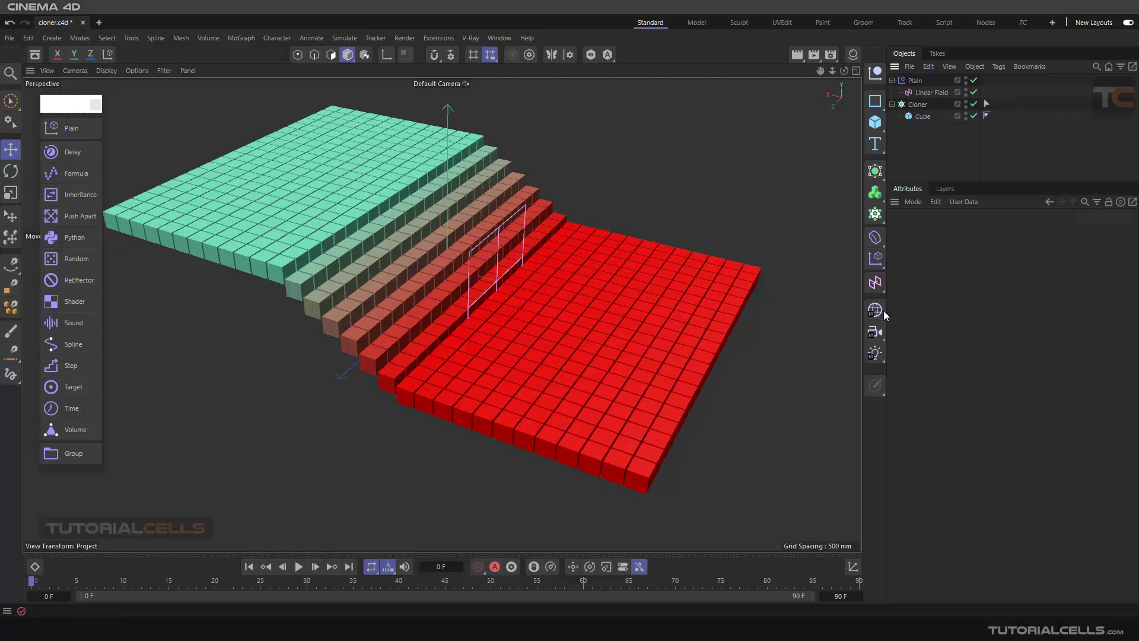
Add a Random Field above the Linear Field on the Plain effector and set its blending mode to Add
{"action": "left_click", "coordinate": [915, 81]}
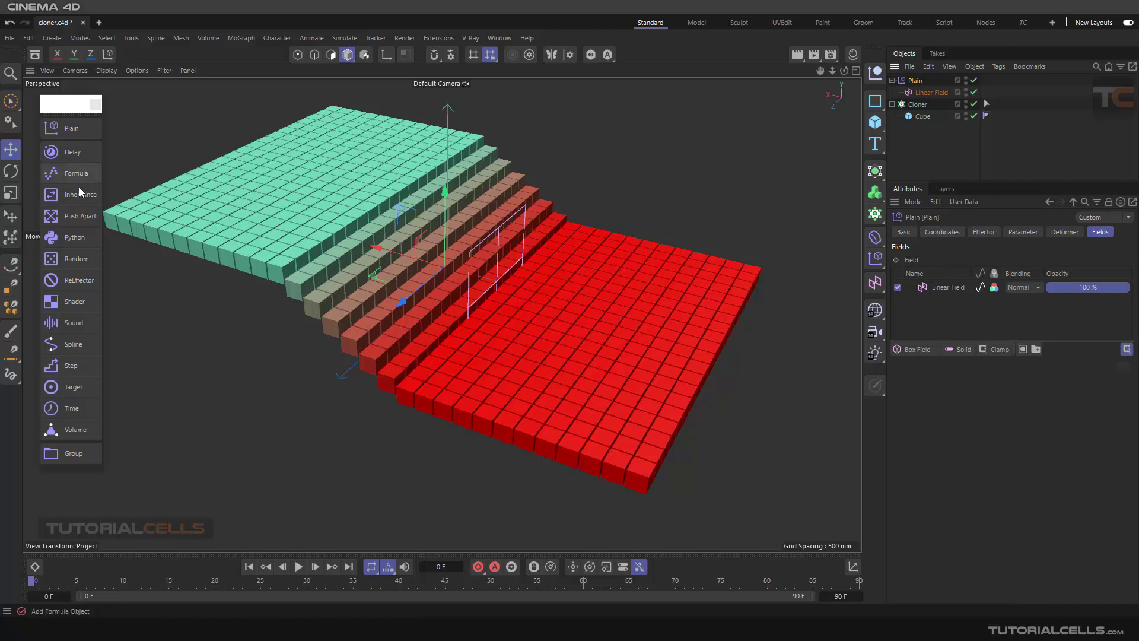
{"action": "left_click", "coordinate": [910, 354]}
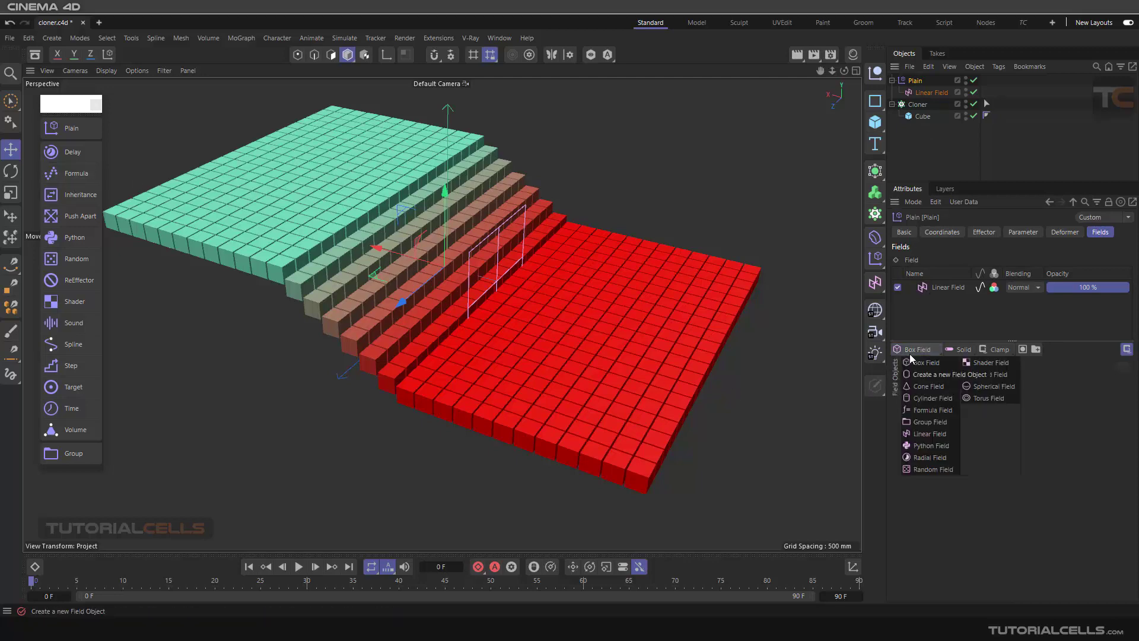
{"action": "left_click", "coordinate": [924, 468]}
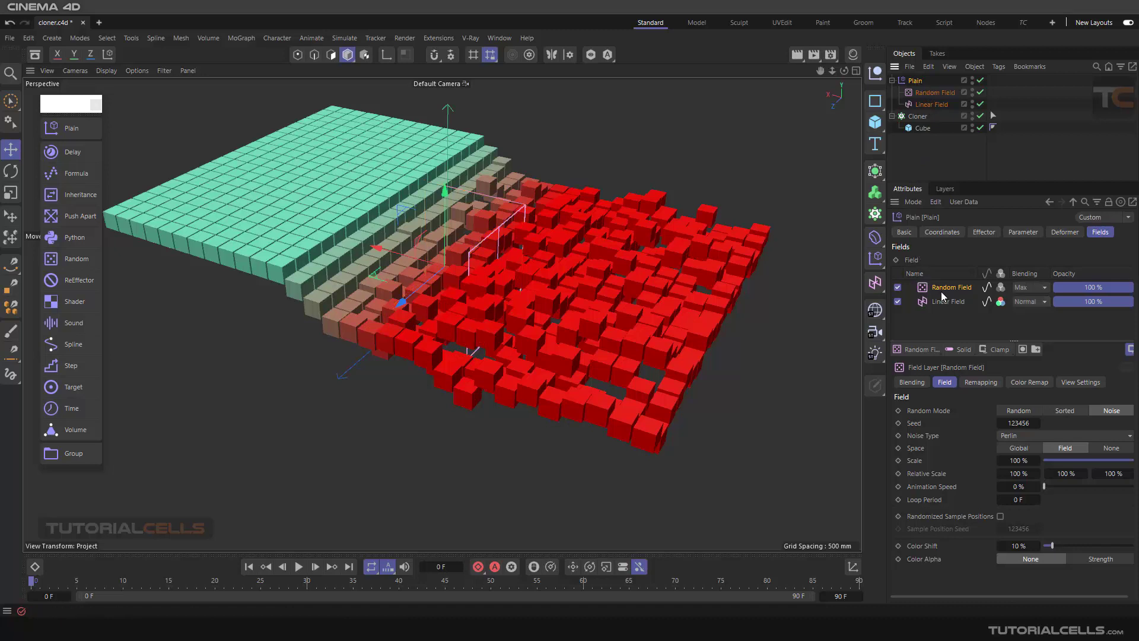
{"action": "left_click", "coordinate": [1034, 287]}
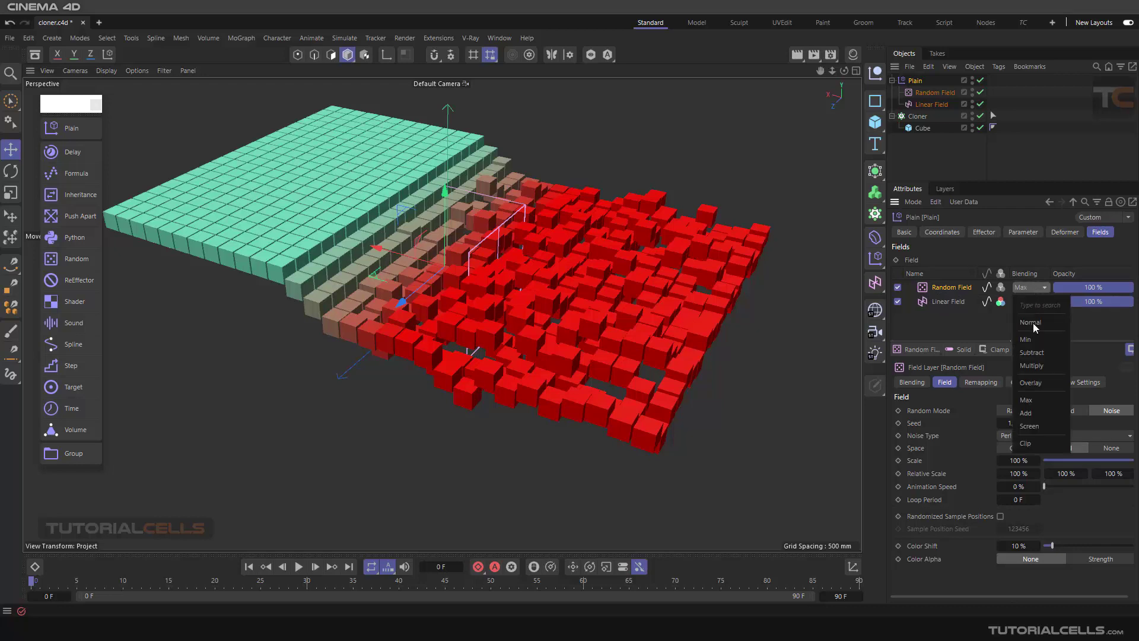
{"action": "left_click", "coordinate": [1035, 411]}
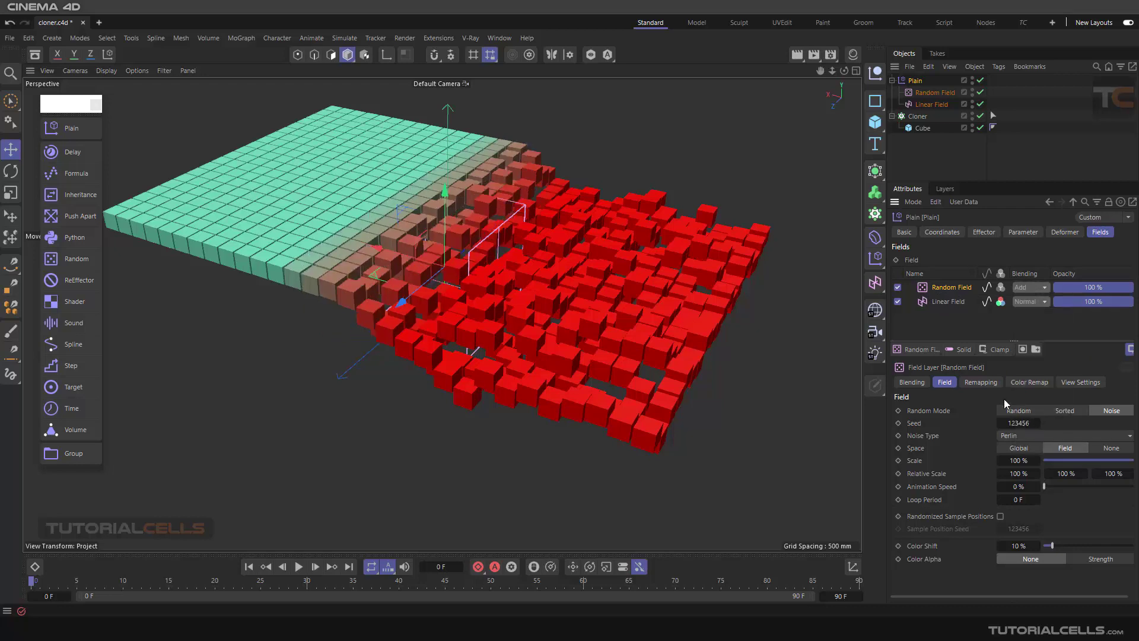
Move the Plain effector about 1000 mm along X toward the teal clones and check its Linear and Random Field settings
{"action": "left_click_drag", "start_coordinate": [383, 249], "coordinate": [343, 241]}
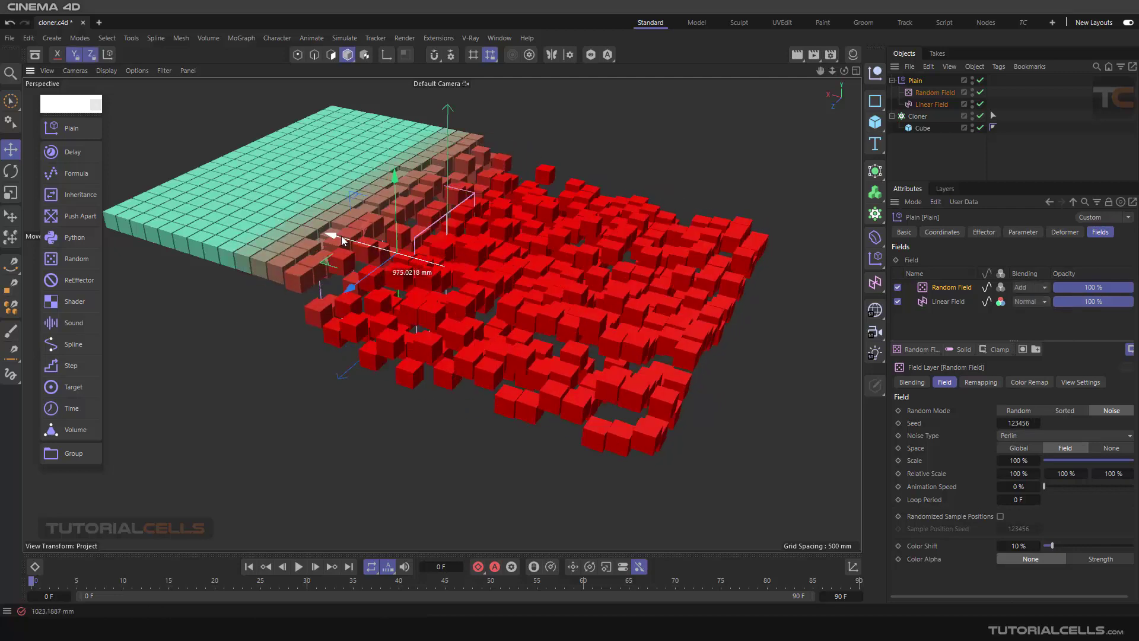
{"action": "left_click", "coordinate": [942, 301]}
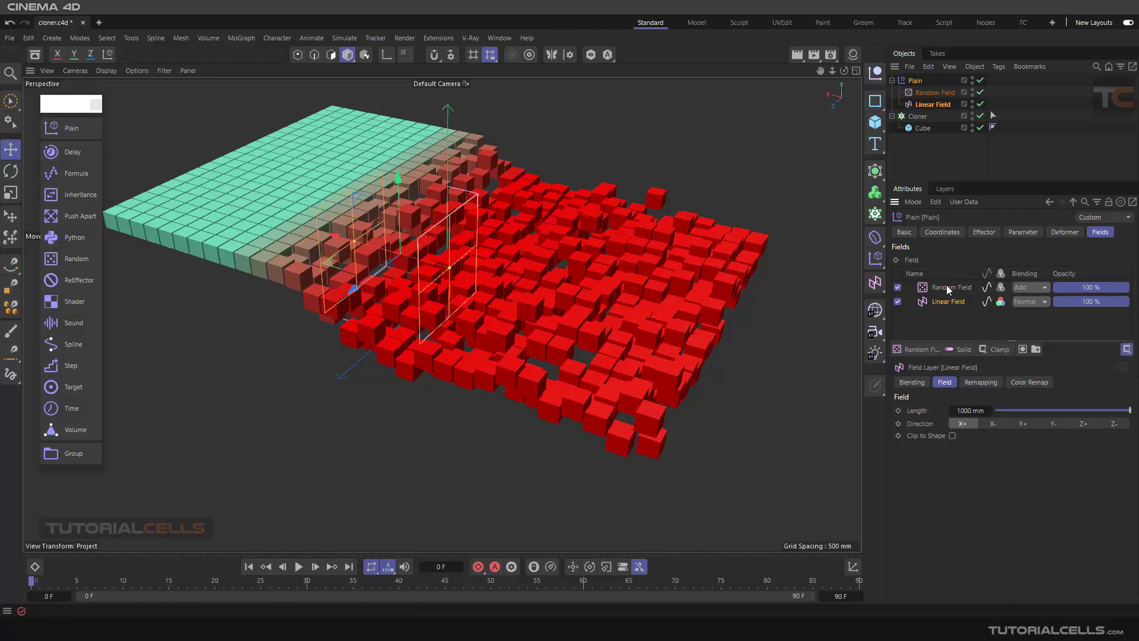
{"action": "left_click", "coordinate": [948, 288]}
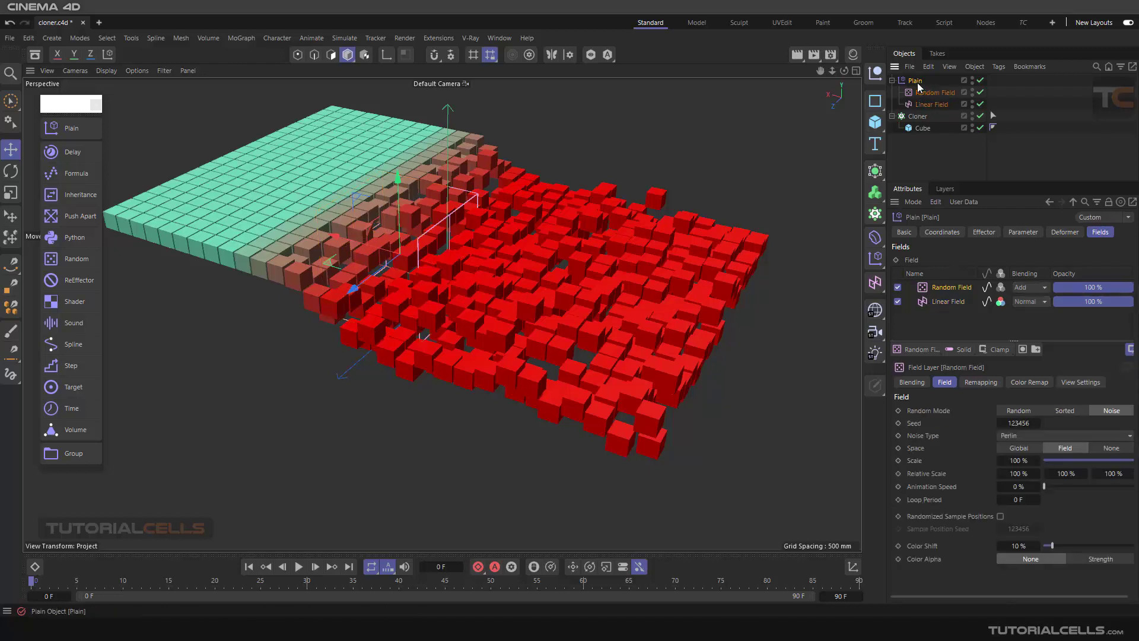
Turn off Clamp Min and Clamp Max in the remapping settings of the Plain effector's Random Field
{"action": "left_click", "coordinate": [947, 303]}
{"action": "left_click", "coordinate": [949, 288]}
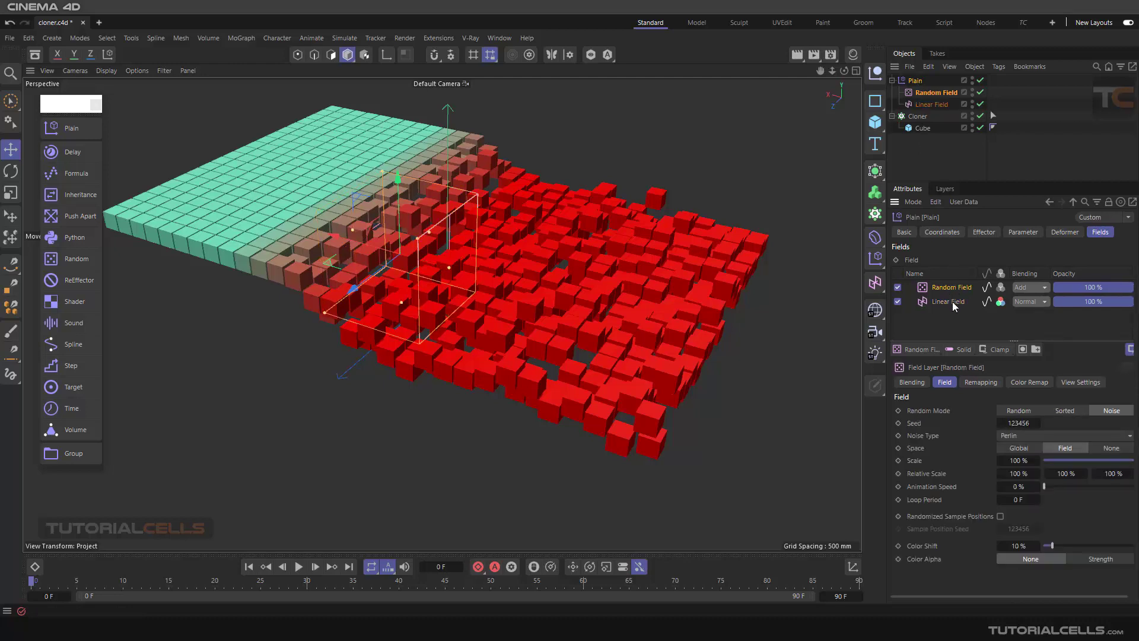
{"action": "left_click", "coordinate": [952, 302]}
{"action": "left_click", "coordinate": [950, 288]}
{"action": "left_click", "coordinate": [973, 384]}
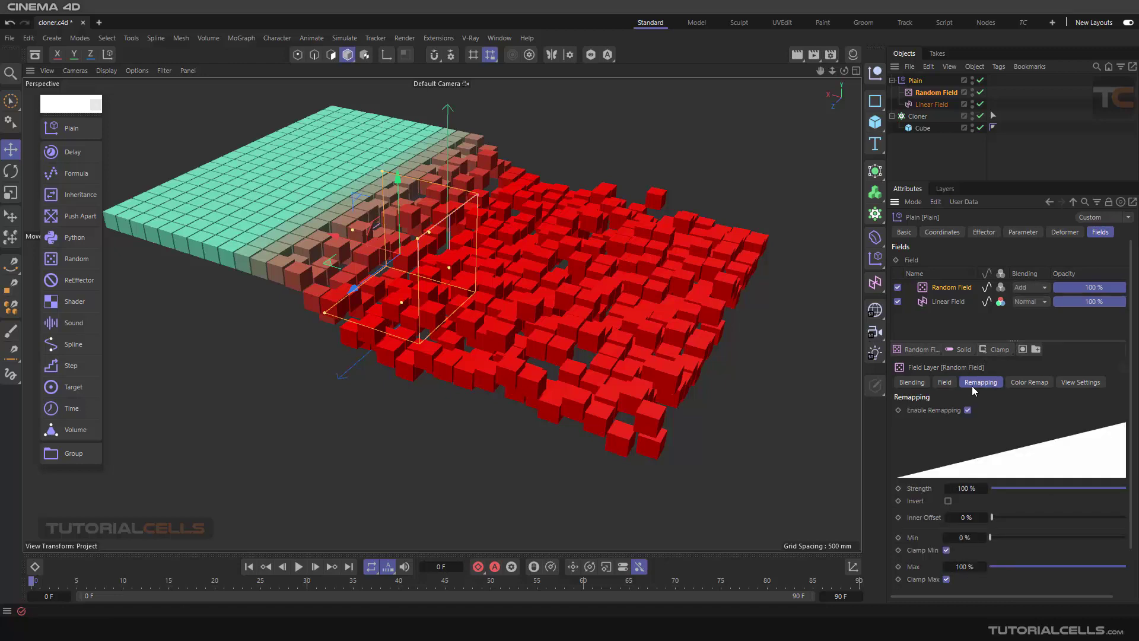
{"action": "scroll", "coordinate": [1134, 468], "scroll_direction": "down", "scroll_amount": 2}
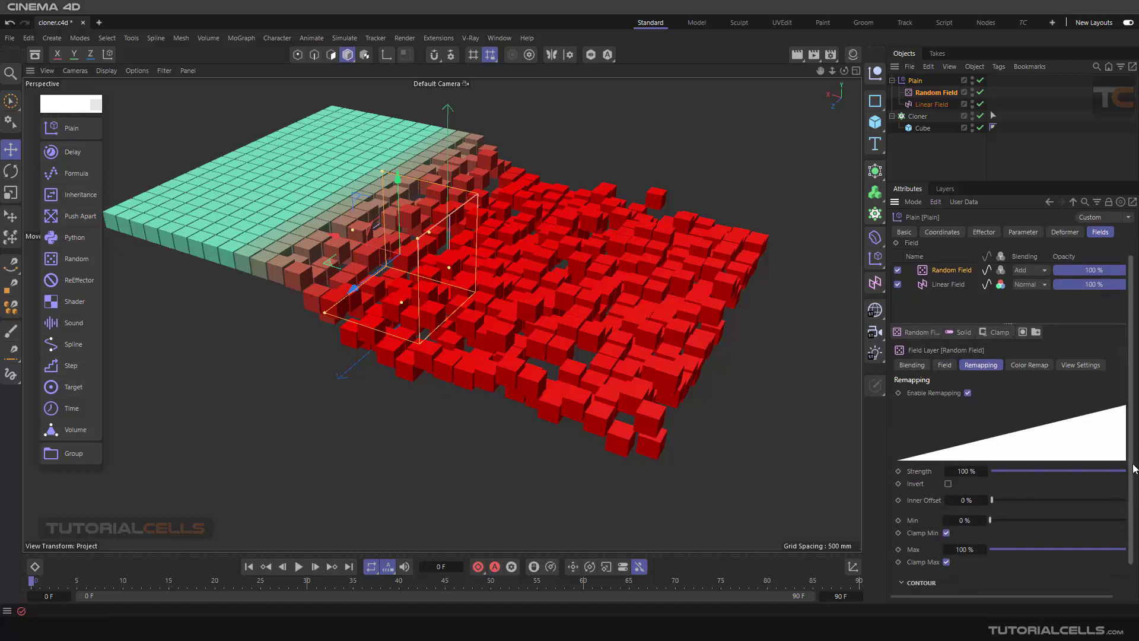
{"action": "scroll", "coordinate": [1134, 468], "scroll_direction": "down", "scroll_amount": 2}
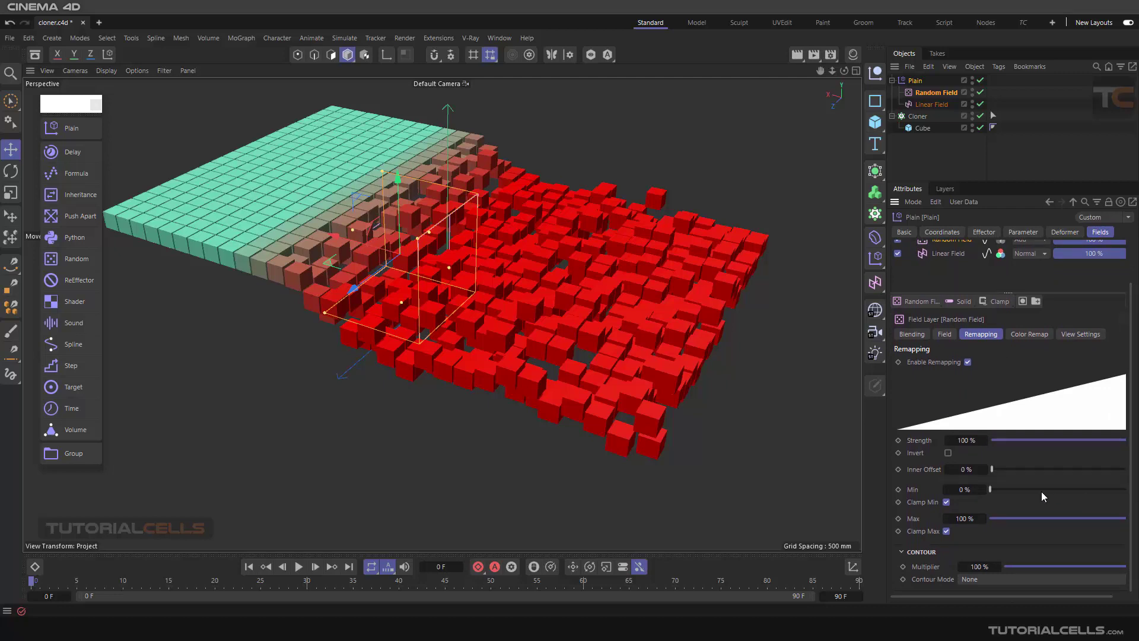
{"action": "left_click", "coordinate": [947, 503]}
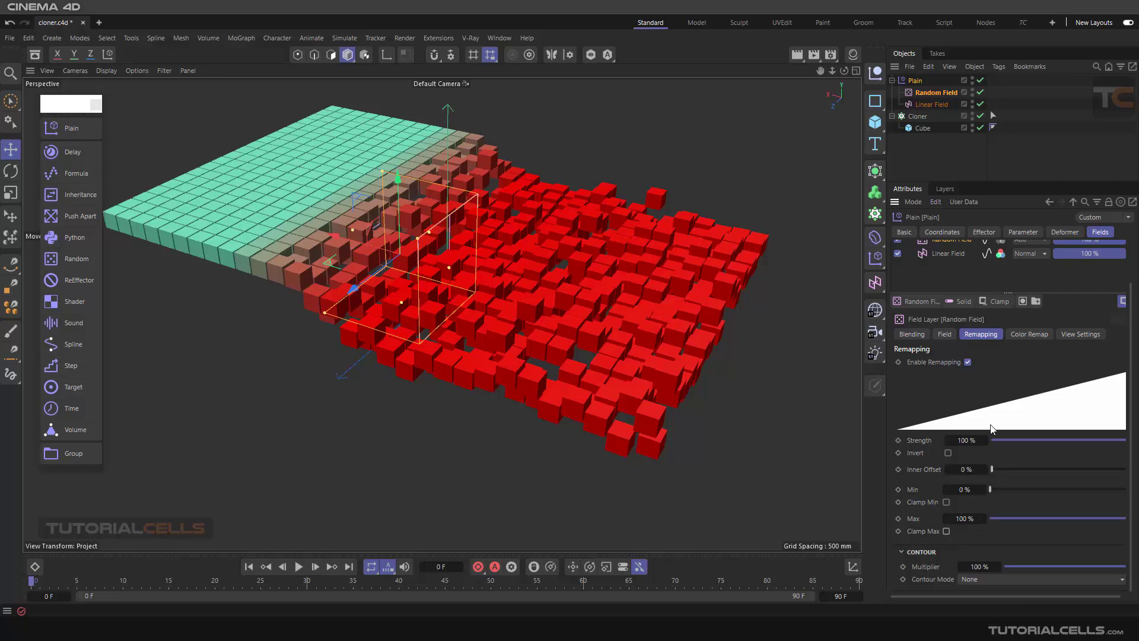
Try shifting the Plain effector with its fields along X toward the teal clones, undoing each move
{"action": "left_click_drag", "start_coordinate": [347, 259], "coordinate": [294, 208]}
{"action": "key", "text": "ctrl+z"}
{"action": "left_click_drag", "start_coordinate": [321, 225], "coordinate": [293, 208]}
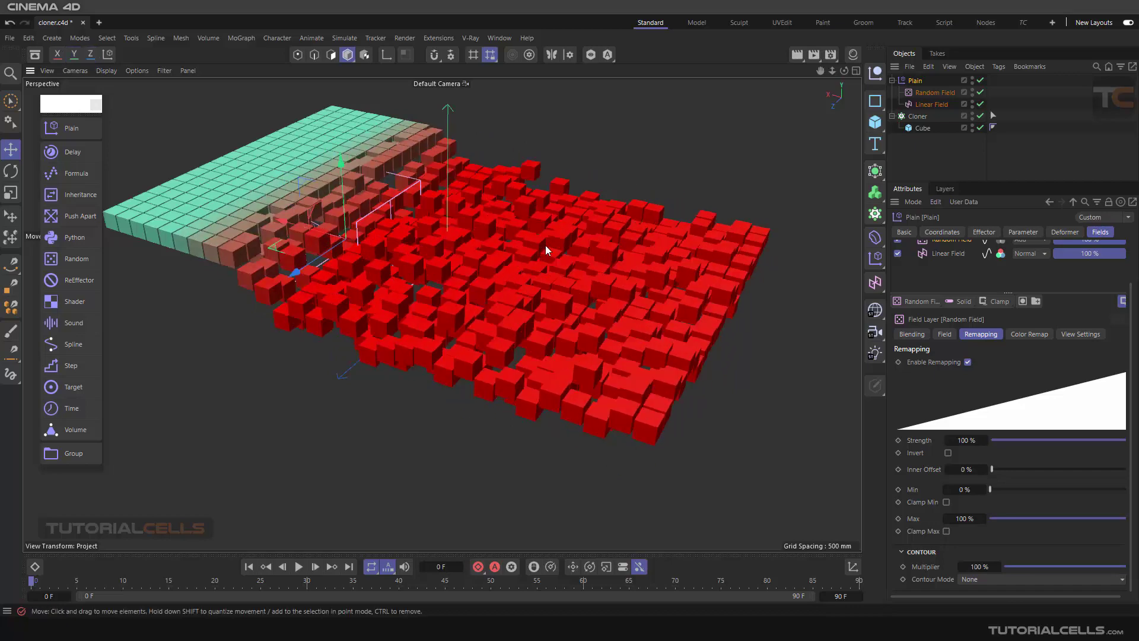
{"action": "key", "text": "ctrl+z"}
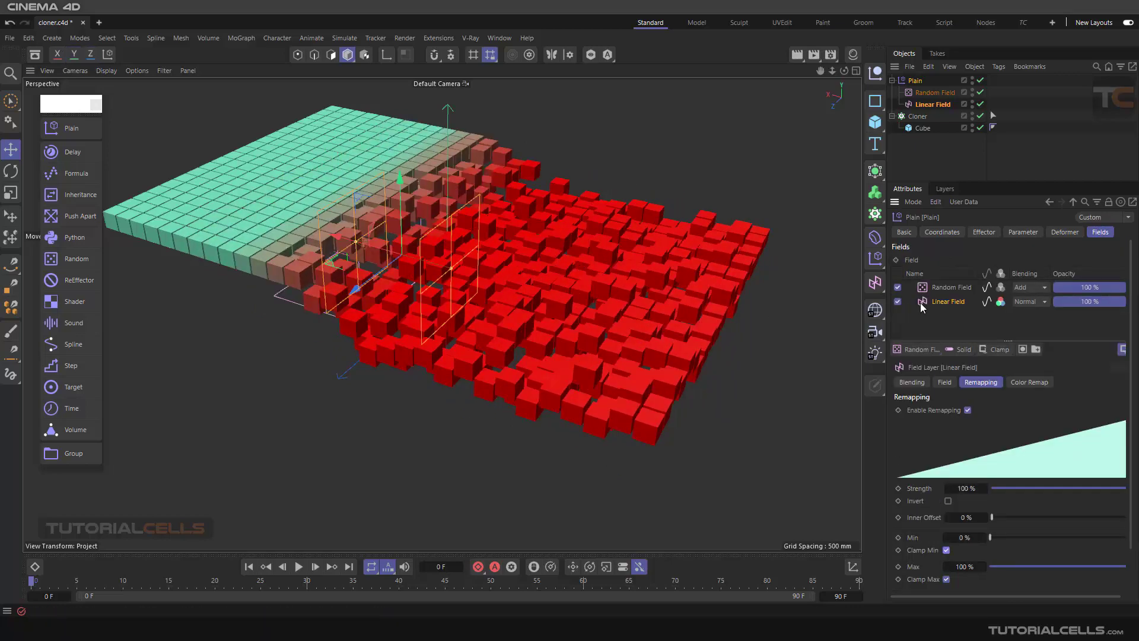
Turn off Clamp Min and Clamp Max in the remapping settings of the Linear Field
{"action": "left_click", "coordinate": [931, 290]}
{"action": "left_click", "coordinate": [935, 304]}
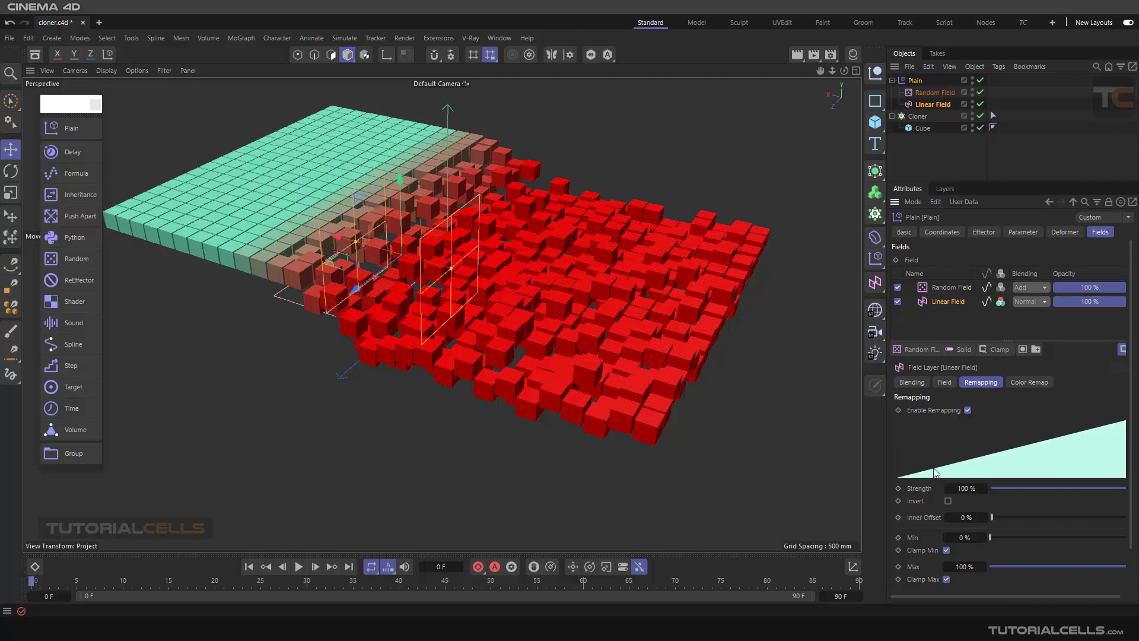
{"action": "left_click", "coordinate": [945, 550]}
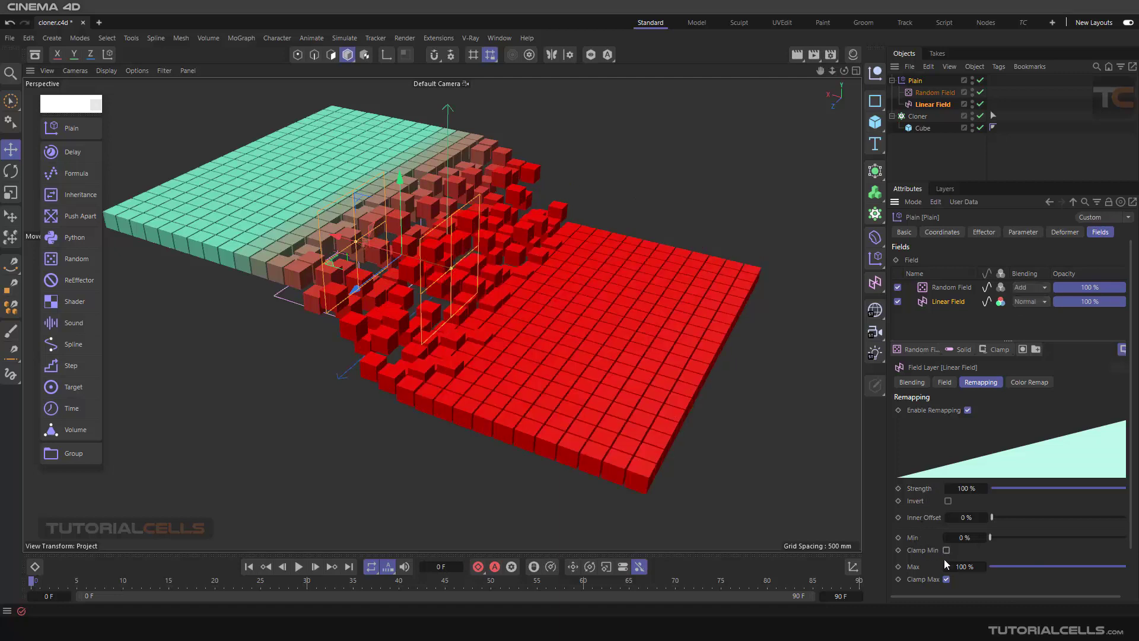
{"action": "left_click", "coordinate": [947, 579]}
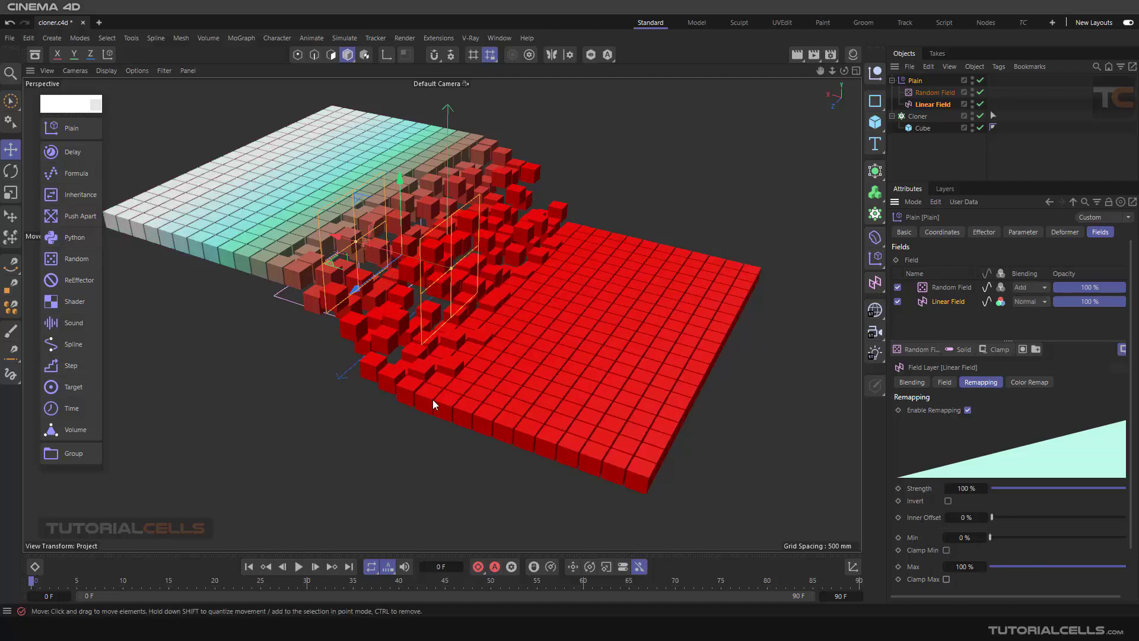
Move the Plain effector with both fields a little further along X toward the teal clones
{"action": "left_click", "coordinate": [946, 290]}
{"action": "left_click", "coordinate": [942, 305]}
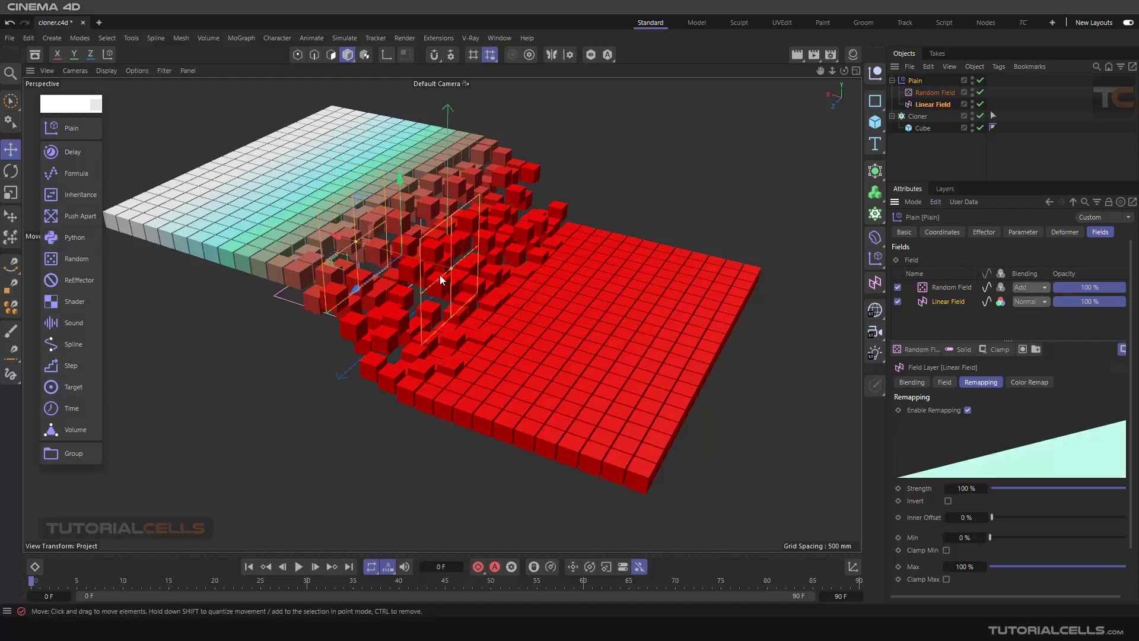
{"action": "left_click", "coordinate": [921, 80]}
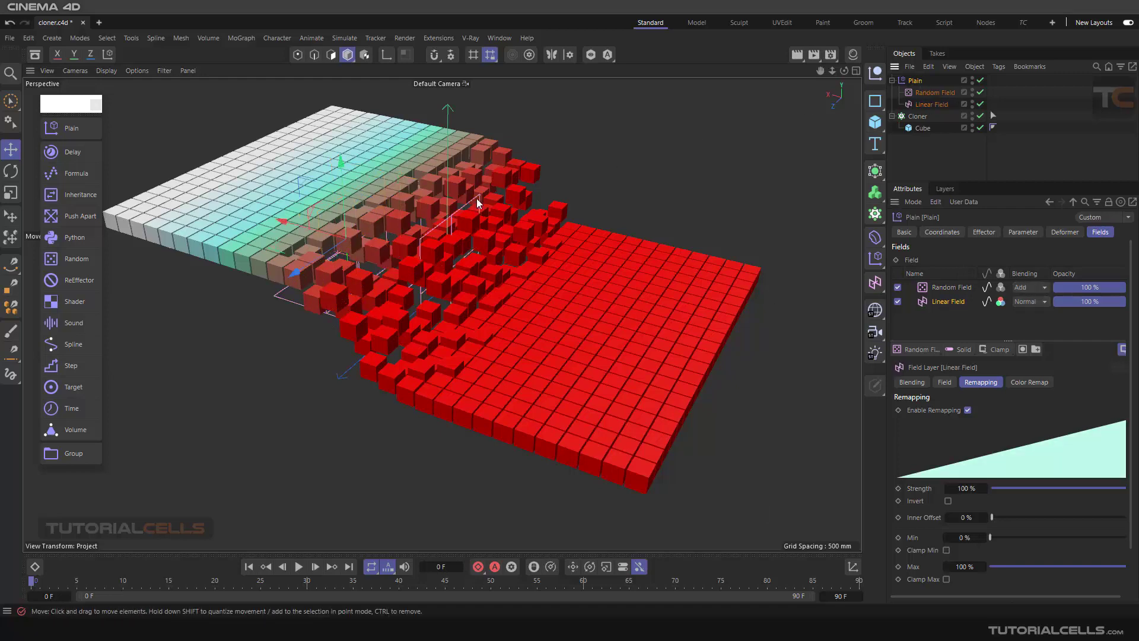
{"action": "left_click_drag", "start_coordinate": [346, 239], "coordinate": [275, 205]}
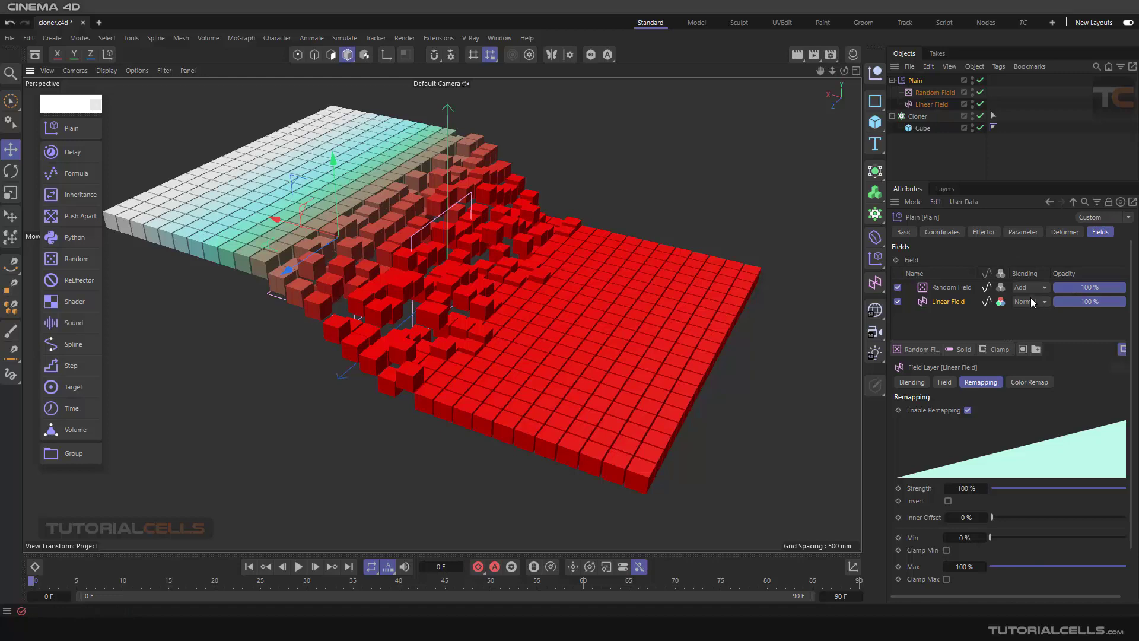
Delete the Random Field from the Plain effector and show the effector's transform, color and other parameters
{"action": "left_click", "coordinate": [922, 92]}
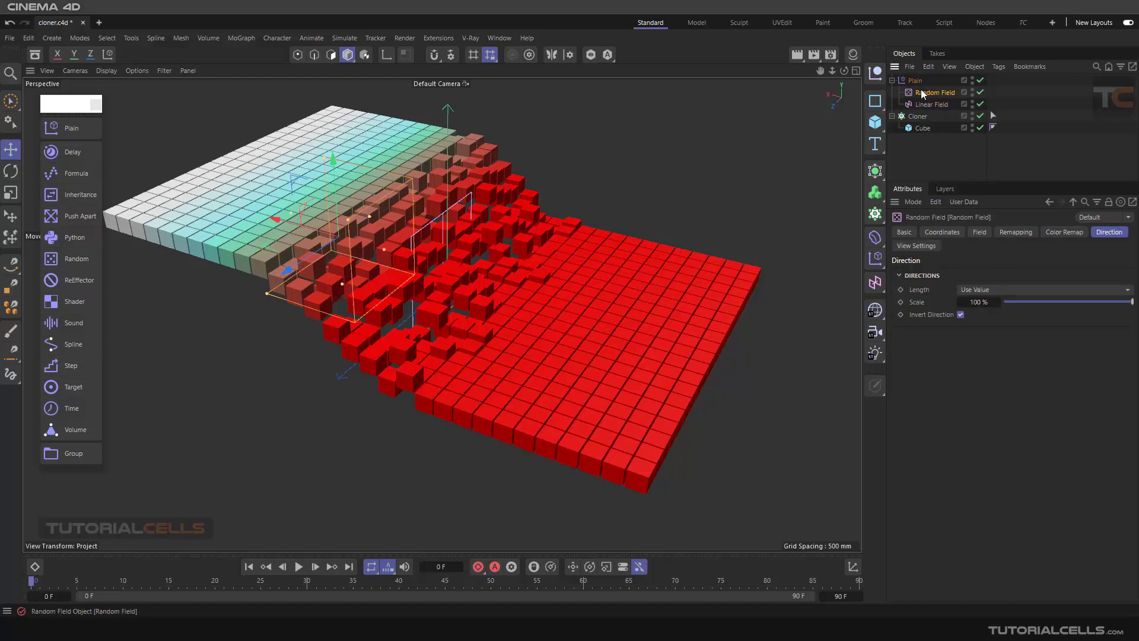
{"action": "key", "text": "Delete"}
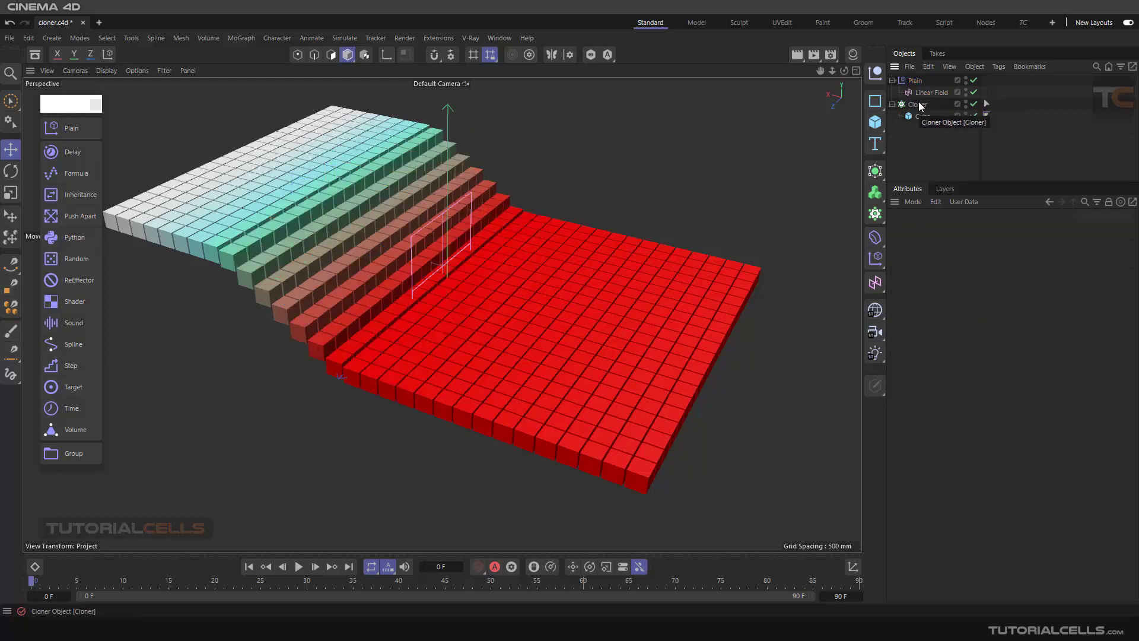
{"action": "left_click", "coordinate": [916, 81]}
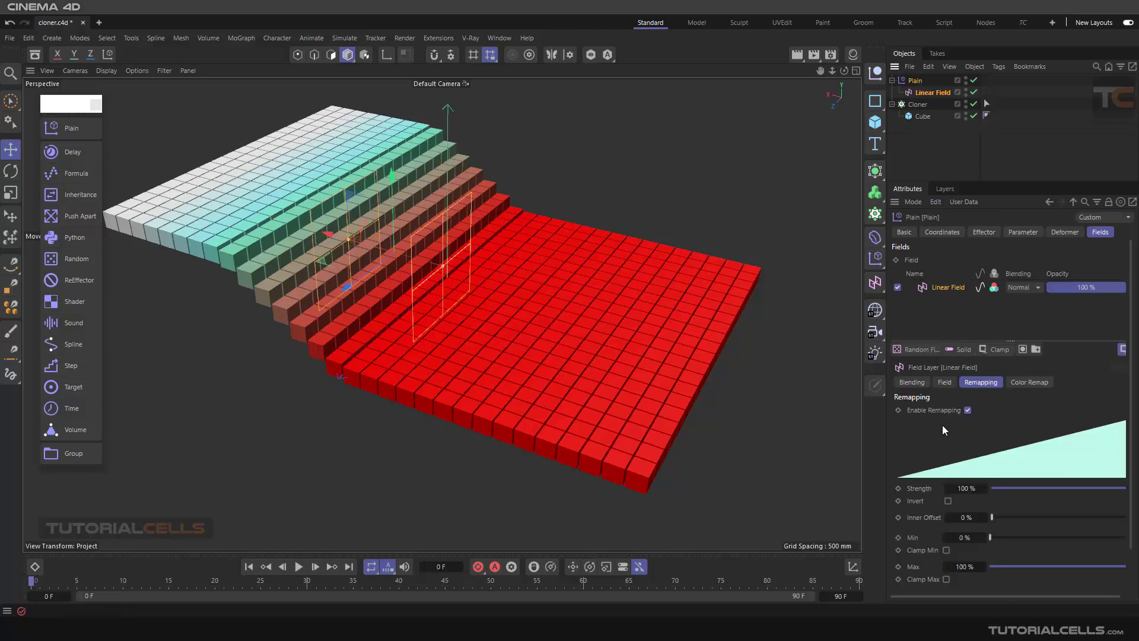
{"action": "left_click", "coordinate": [1020, 231]}
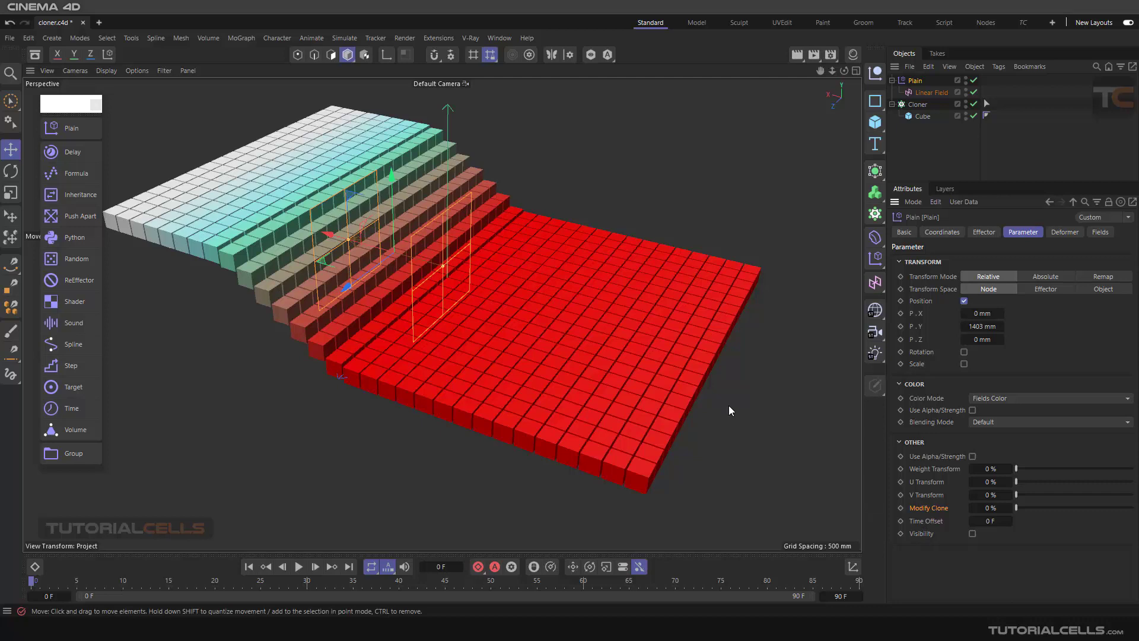
Add a Cloner to the scene and nest the Torus, Sphere and Cube under it
{"action": "scroll", "coordinate": [663, 376], "scroll_direction": "down", "scroll_amount": 3}
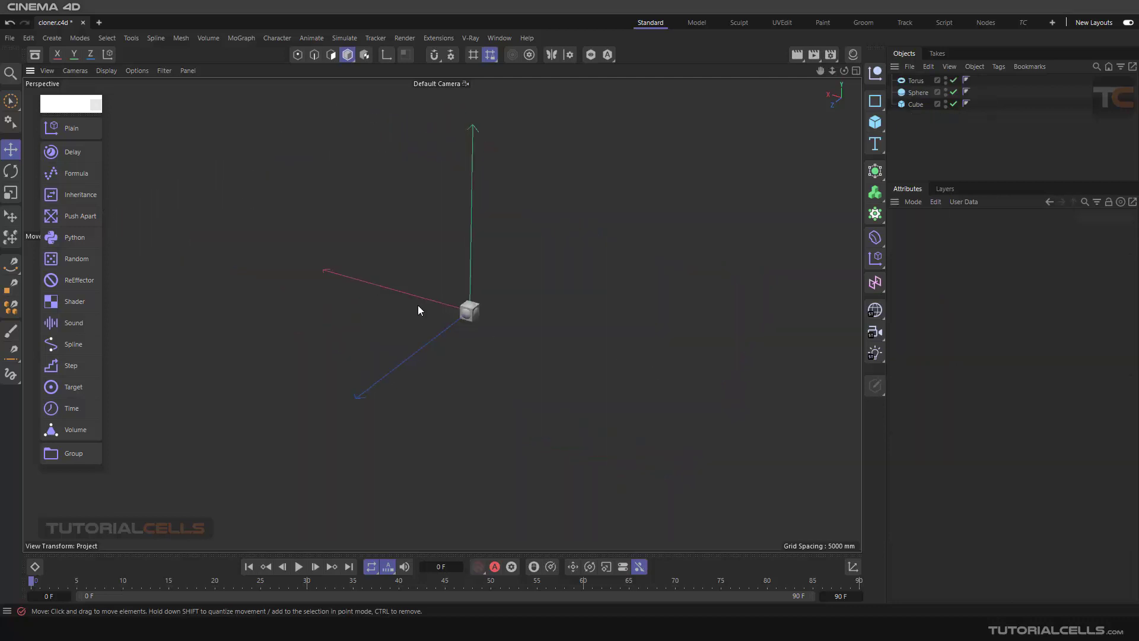
{"action": "scroll", "coordinate": [466, 319], "scroll_direction": "up", "scroll_amount": 3}
{"action": "middle_click_drag", "start_coordinate": [471, 309], "coordinate": [498, 309], "text": "alt"}
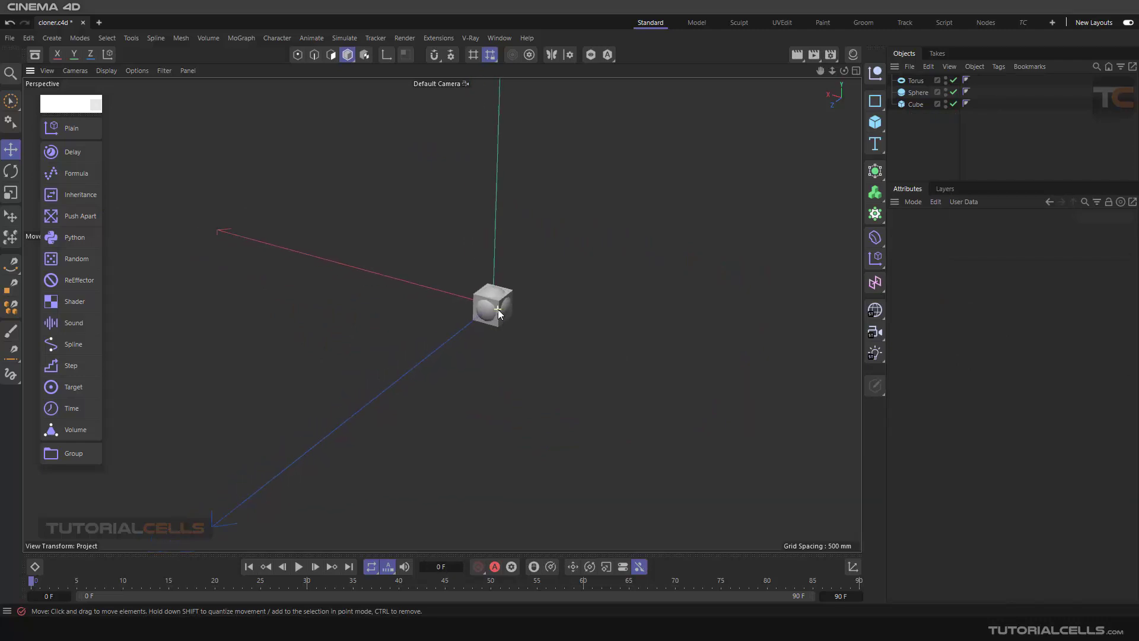
{"action": "scroll", "coordinate": [498, 308], "scroll_direction": "down", "scroll_amount": 3}
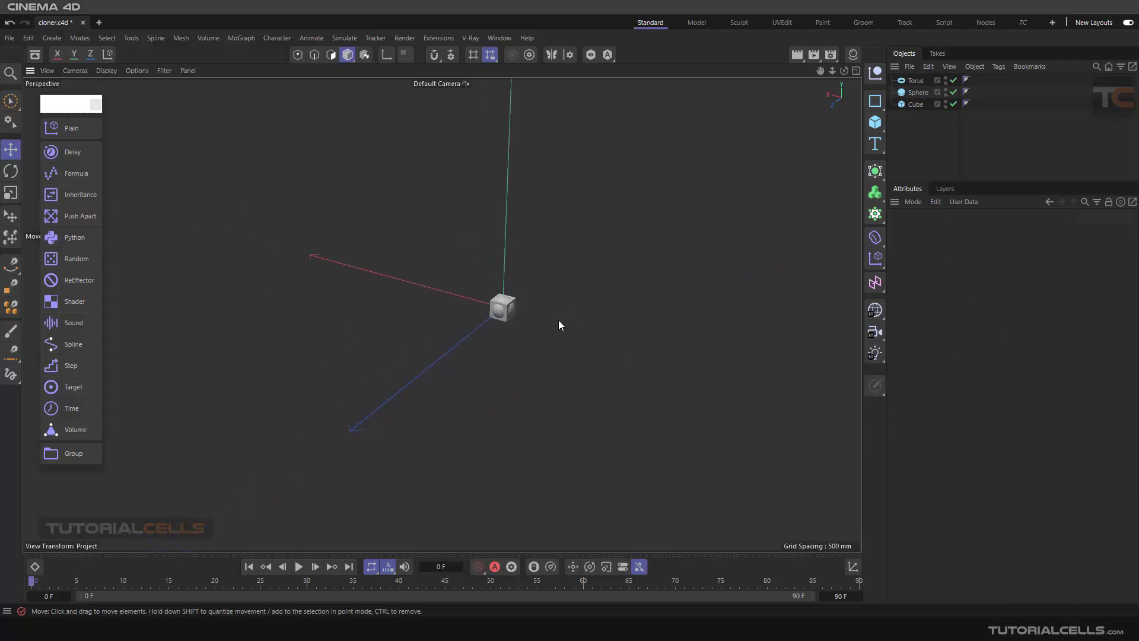
{"action": "left_click_drag", "start_coordinate": [557, 319], "coordinate": [551, 327], "text": "alt"}
{"action": "left_click", "coordinate": [918, 93]}
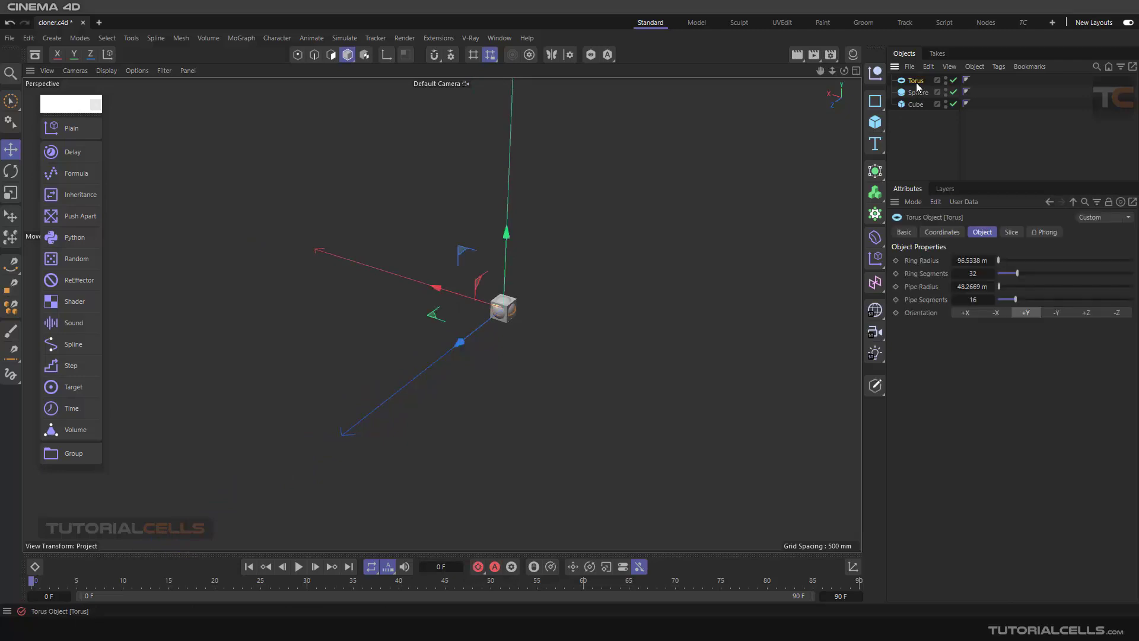
{"action": "left_click", "coordinate": [916, 106]}
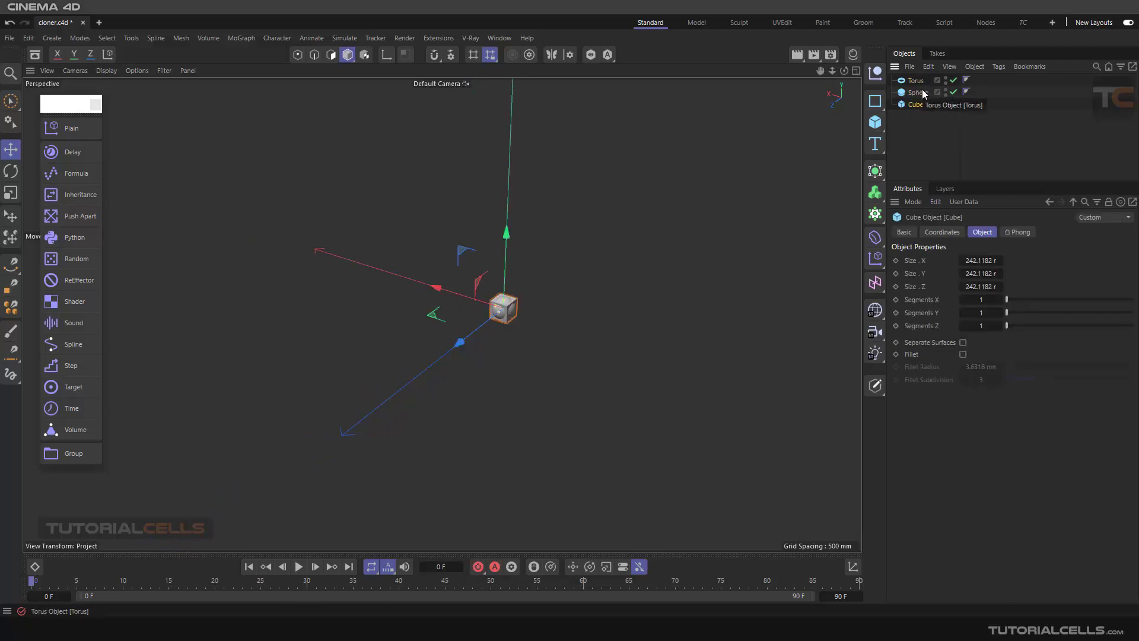
{"action": "left_click", "coordinate": [875, 214]}
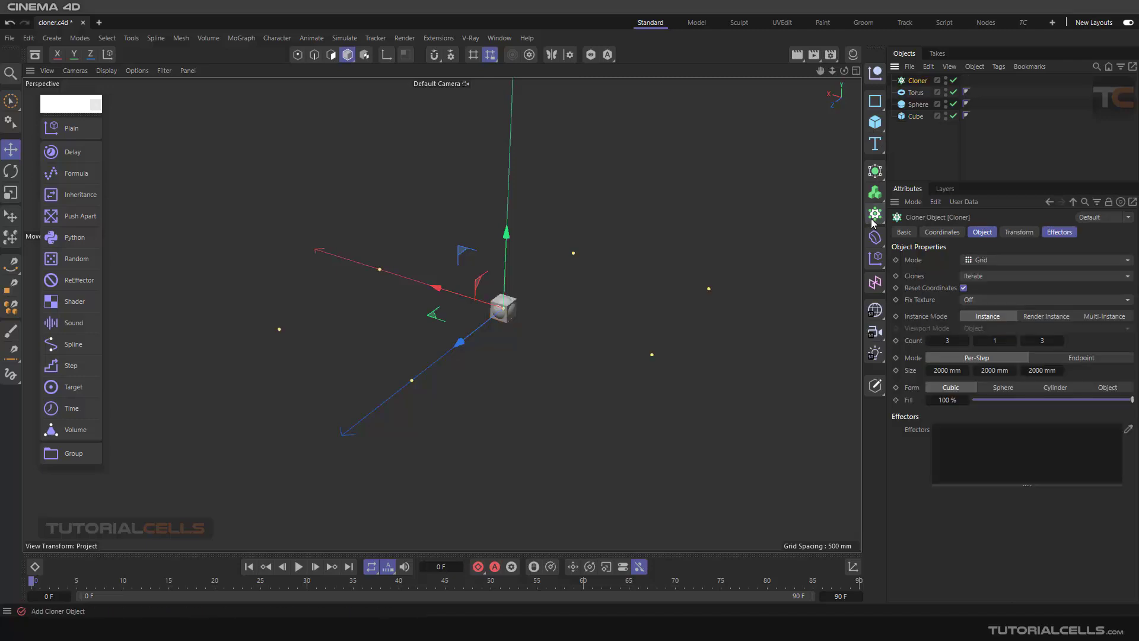
{"action": "left_click_drag", "start_coordinate": [923, 138], "coordinate": [920, 81]}
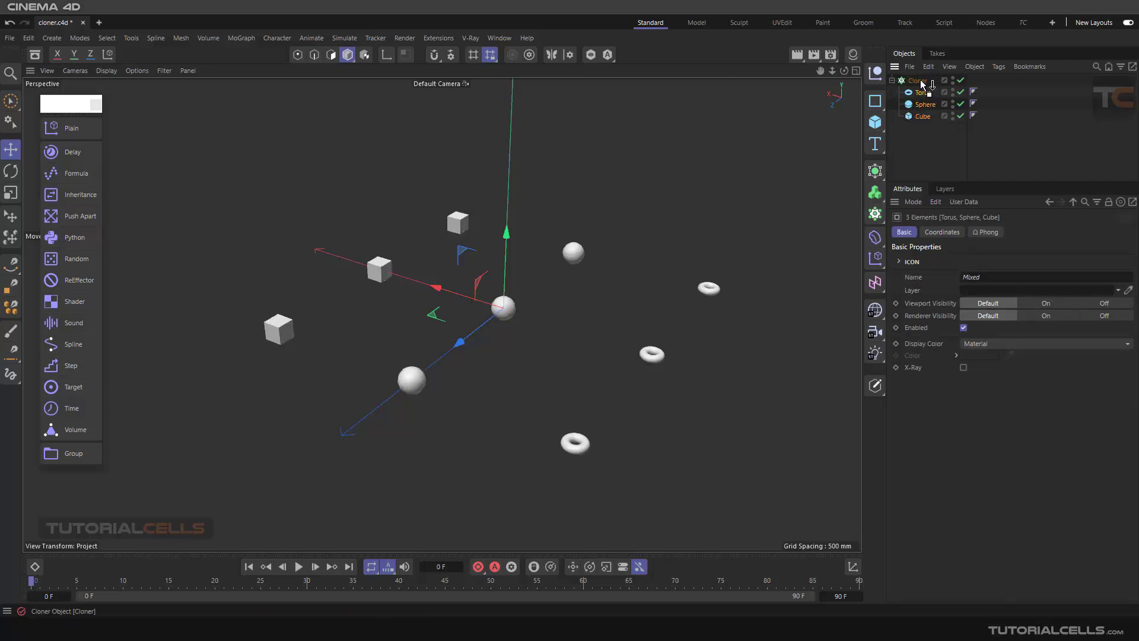
Switch the Cloner's grid to Endpoint mode and set its X count to 12
{"action": "left_click", "coordinate": [917, 80]}
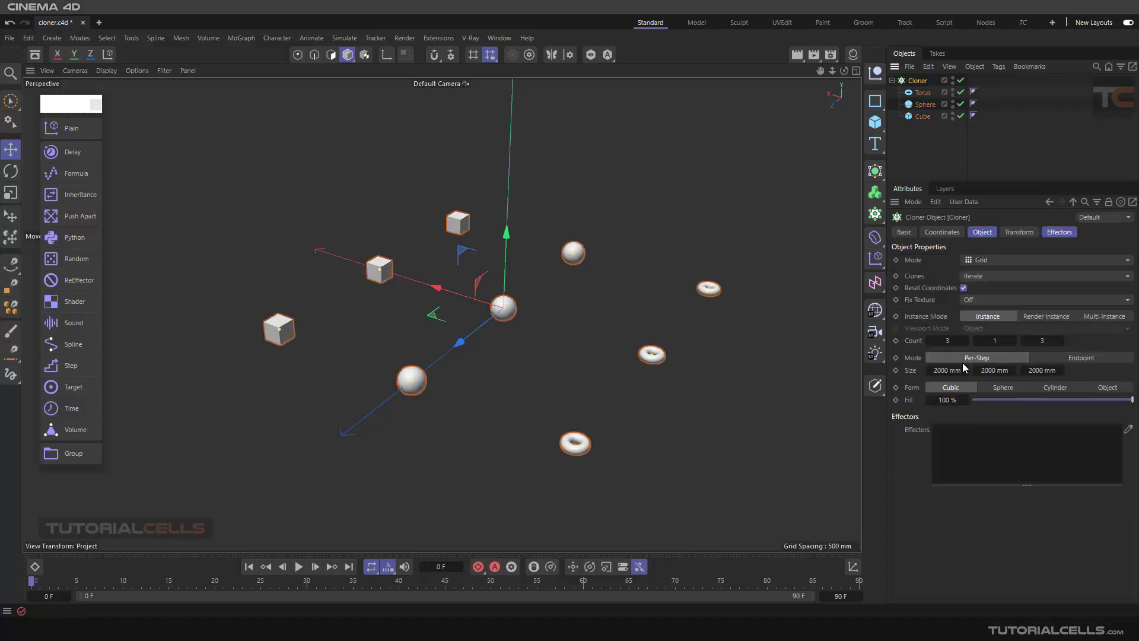
{"action": "left_click", "coordinate": [1060, 360]}
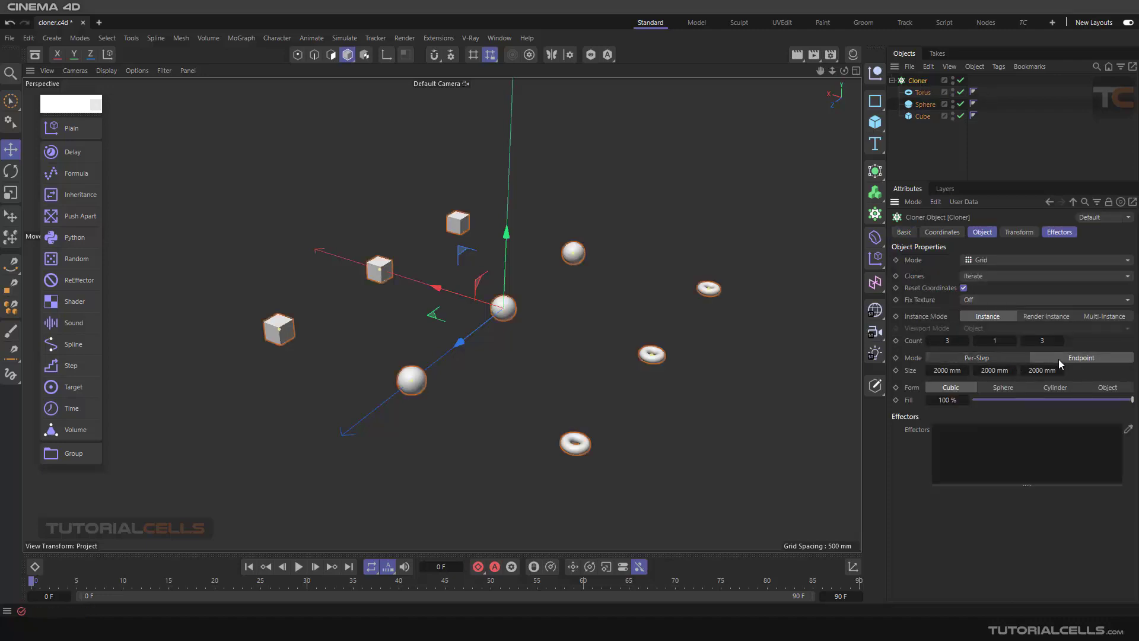
{"action": "left_click", "coordinate": [961, 341]}
{"action": "left_click", "coordinate": [966, 342]}
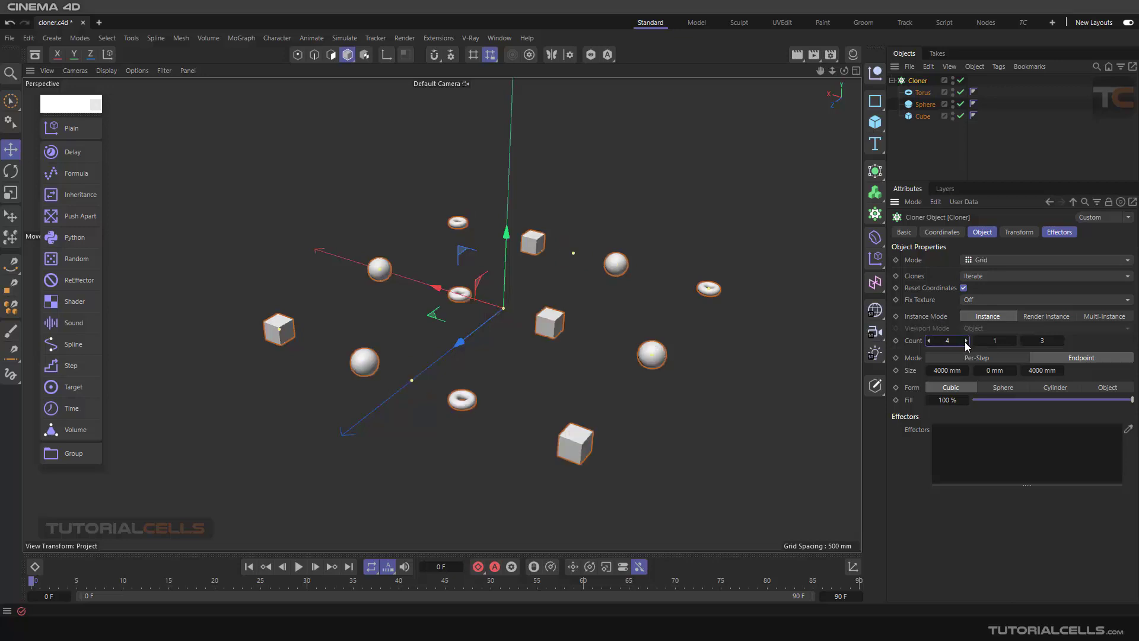
{"action": "left_click", "coordinate": [966, 342]}
{"action": "left_click", "coordinate": [966, 342]}
{"action": "left_click", "coordinate": [966, 343]}
{"action": "left_click", "coordinate": [966, 342]}
{"action": "left_click", "coordinate": [966, 342]}
{"action": "left_click", "coordinate": [965, 342]}
{"action": "left_click", "coordinate": [966, 342]}
{"action": "left_click", "coordinate": [966, 342]}
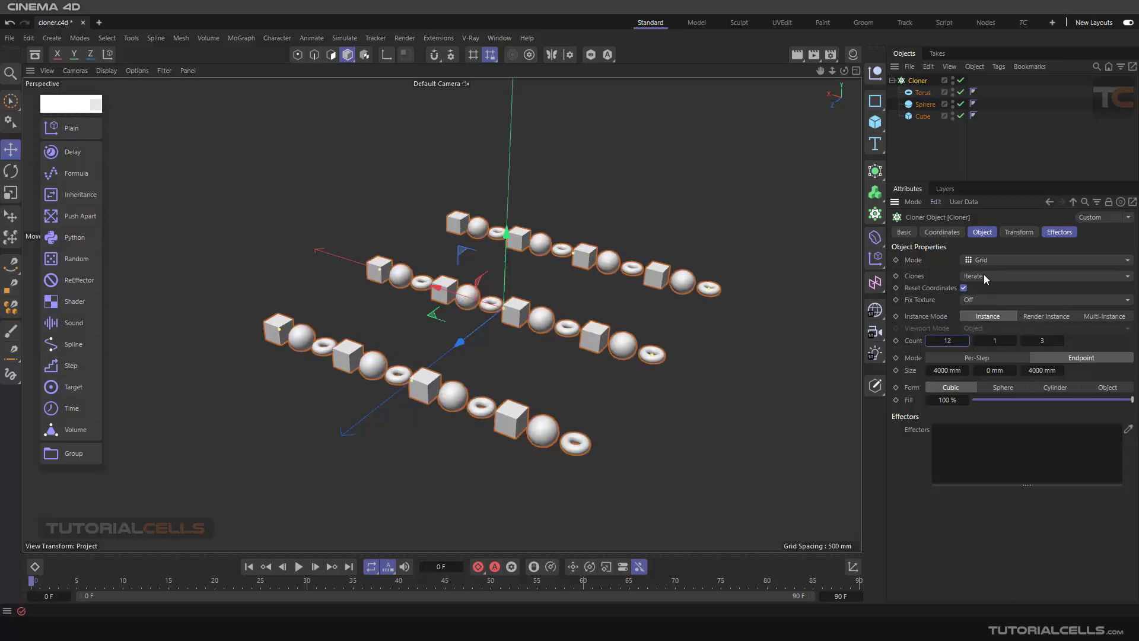
Set the Cloner's grid count to 1 along Y and 9 along Z
{"action": "left_click", "coordinate": [1012, 340]}
{"action": "left_click", "coordinate": [1013, 341]}
{"action": "left_click", "coordinate": [976, 340]}
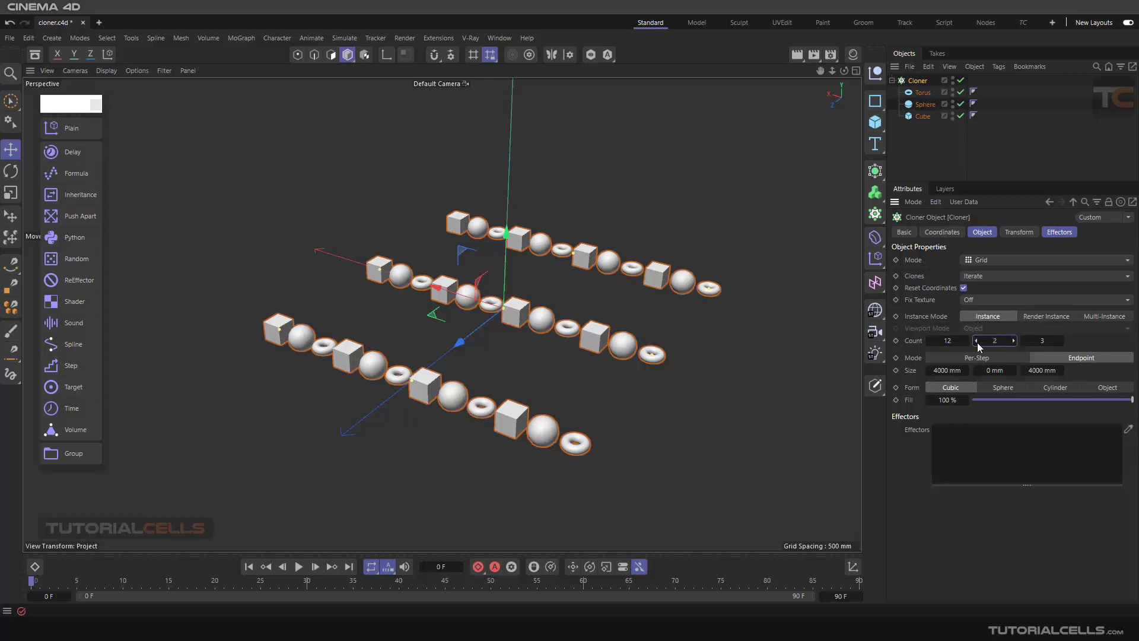
{"action": "left_click", "coordinate": [1060, 340]}
{"action": "left_click", "coordinate": [1060, 341]}
{"action": "left_click", "coordinate": [1061, 341]}
{"action": "left_click", "coordinate": [1060, 341]}
{"action": "left_click", "coordinate": [1061, 340]}
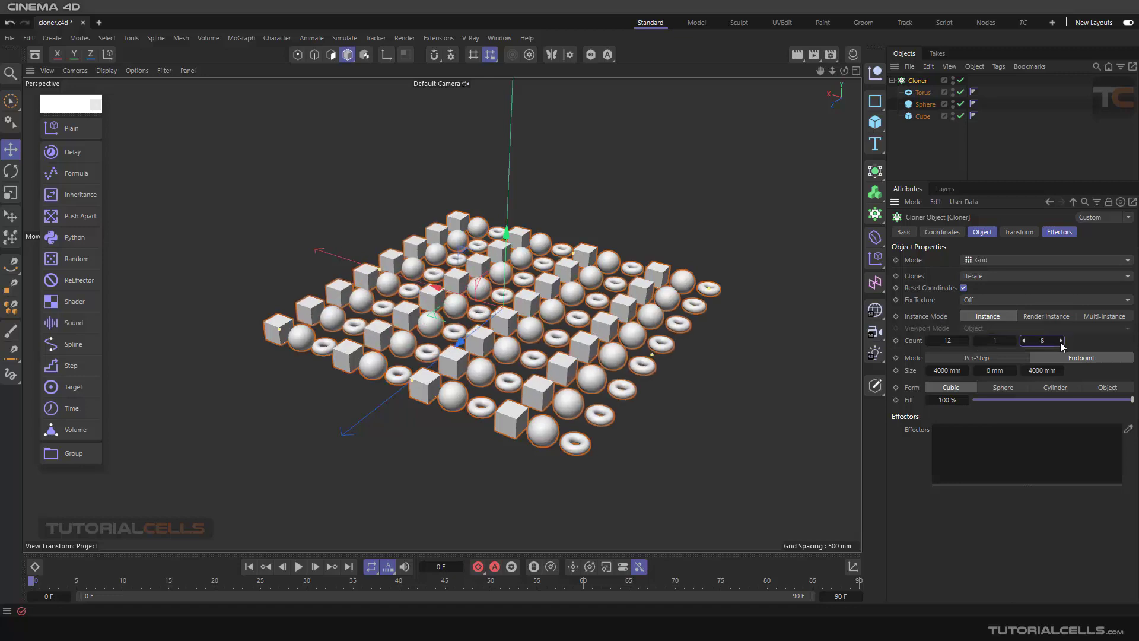
{"action": "left_click", "coordinate": [1061, 341]}
Stretch the Cloner's grid in the viewport to a size of about 9665 mm along X
{"action": "scroll", "coordinate": [450, 330], "scroll_direction": "down", "scroll_amount": 3}
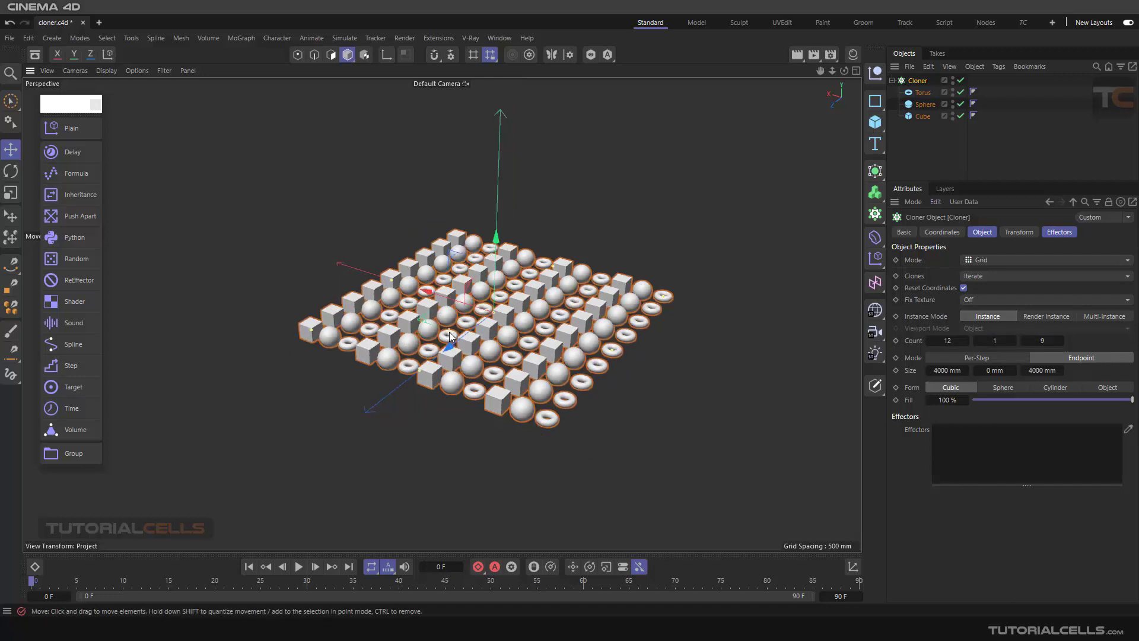
{"action": "scroll", "coordinate": [450, 330], "scroll_direction": "up", "scroll_amount": 1}
{"action": "left_click_drag", "start_coordinate": [387, 275], "coordinate": [258, 235]}
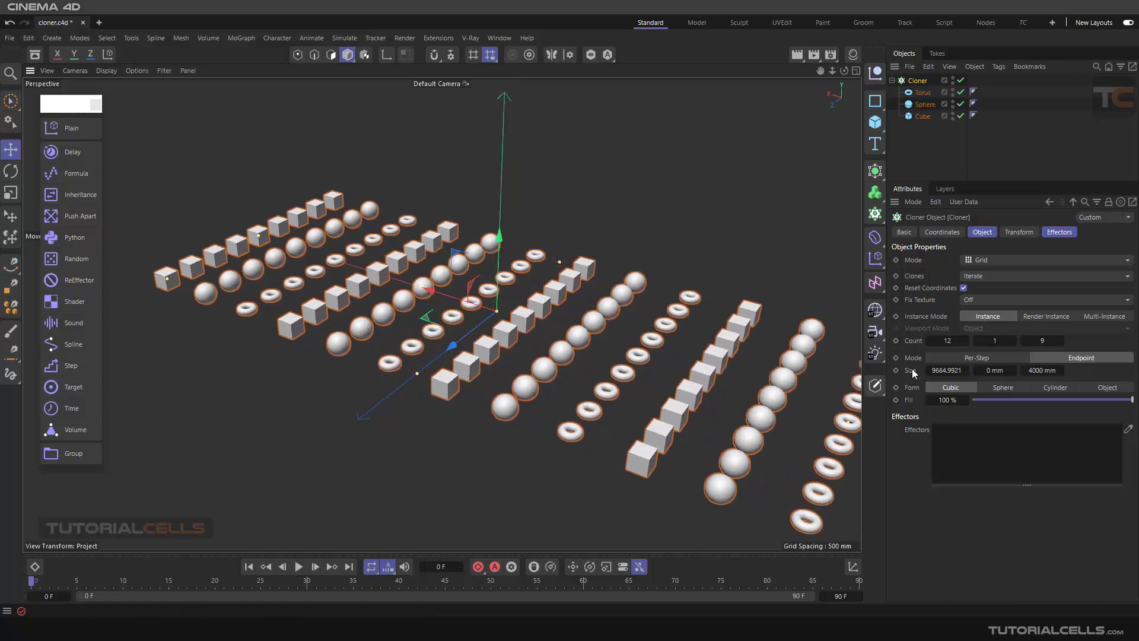
Set the X count of the stretched Cloner grid to 21
{"action": "left_click", "coordinate": [965, 341]}
{"action": "left_click", "coordinate": [966, 341]}
{"action": "left_click", "coordinate": [966, 341]}
{"action": "left_click", "coordinate": [966, 341]}
{"action": "left_click", "coordinate": [966, 341]}
{"action": "left_click", "coordinate": [966, 341]}
{"action": "left_click", "coordinate": [966, 341]}
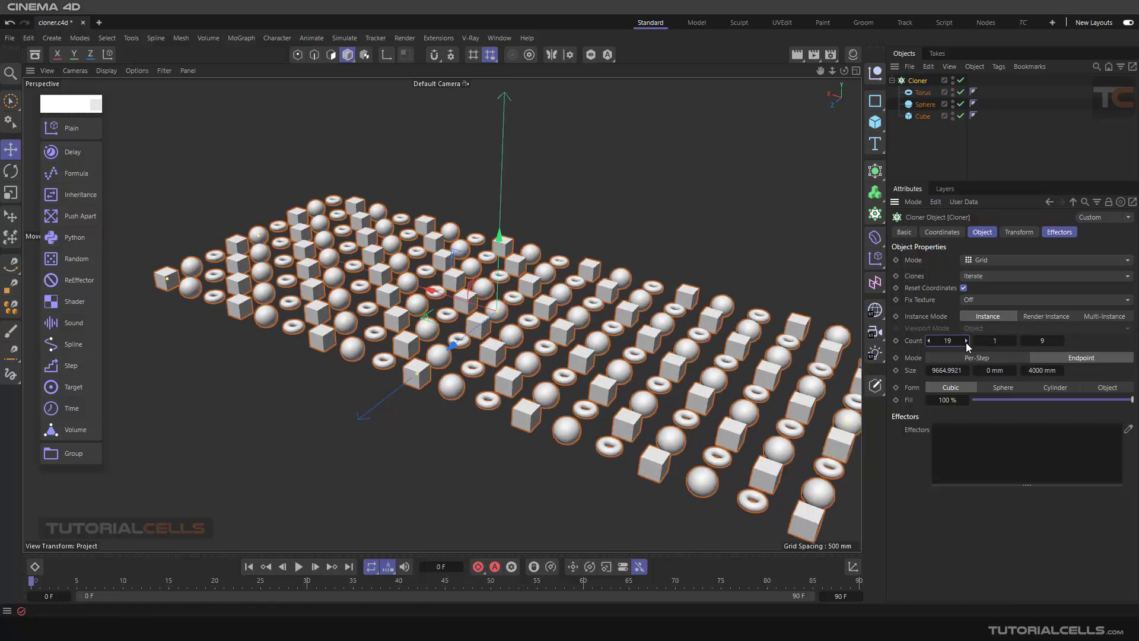
{"action": "left_click", "coordinate": [966, 342]}
{"action": "left_click", "coordinate": [965, 341]}
Add a Plain effector to the Cloner holding the Torus, Sphere and Cube
{"action": "middle_click_drag", "start_coordinate": [518, 358], "coordinate": [473, 316], "text": "alt"}
{"action": "left_click_drag", "start_coordinate": [333, 287], "coordinate": [415, 301], "text": "alt"}
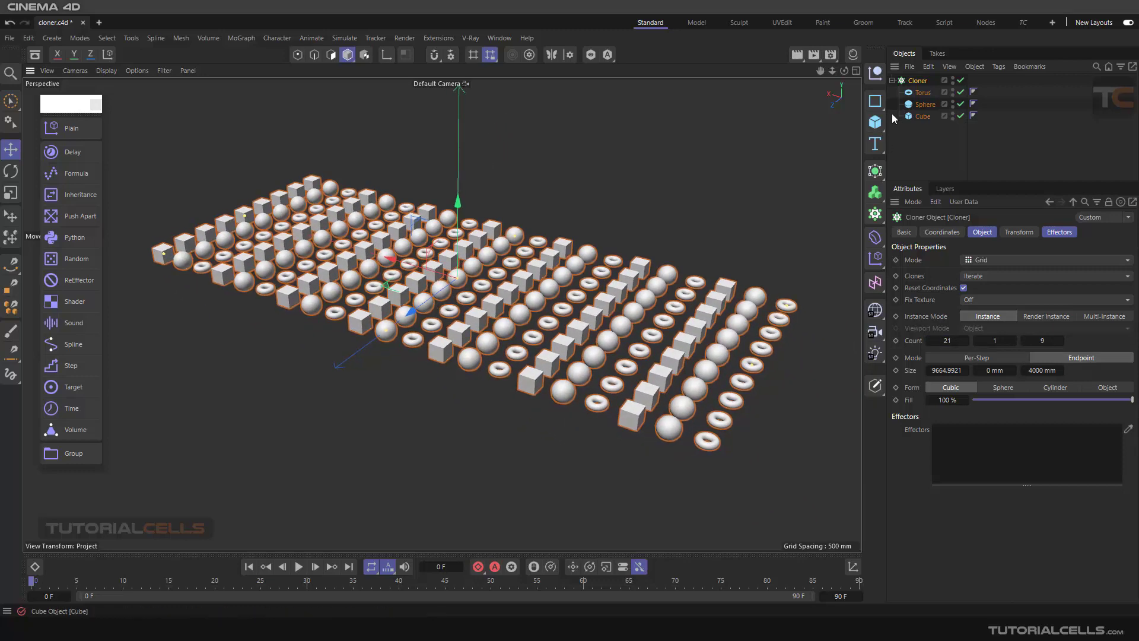
{"action": "left_click", "coordinate": [77, 129]}
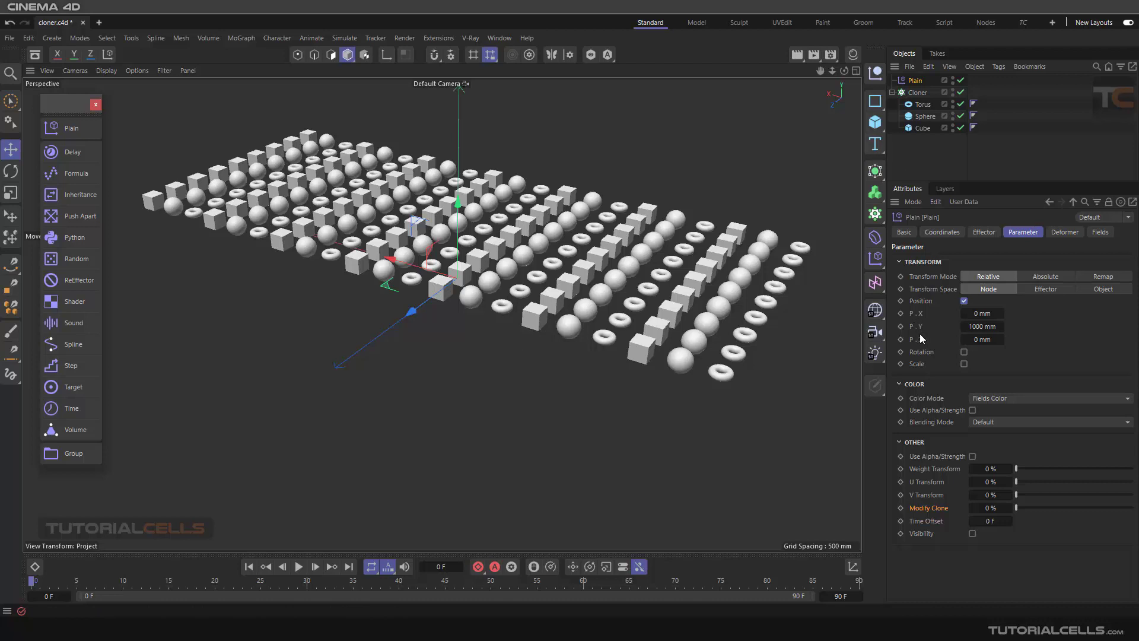
Add a Linear Field to the Plain effector and shift the field along the clone grid's X axis
{"action": "left_click", "coordinate": [1099, 235]}
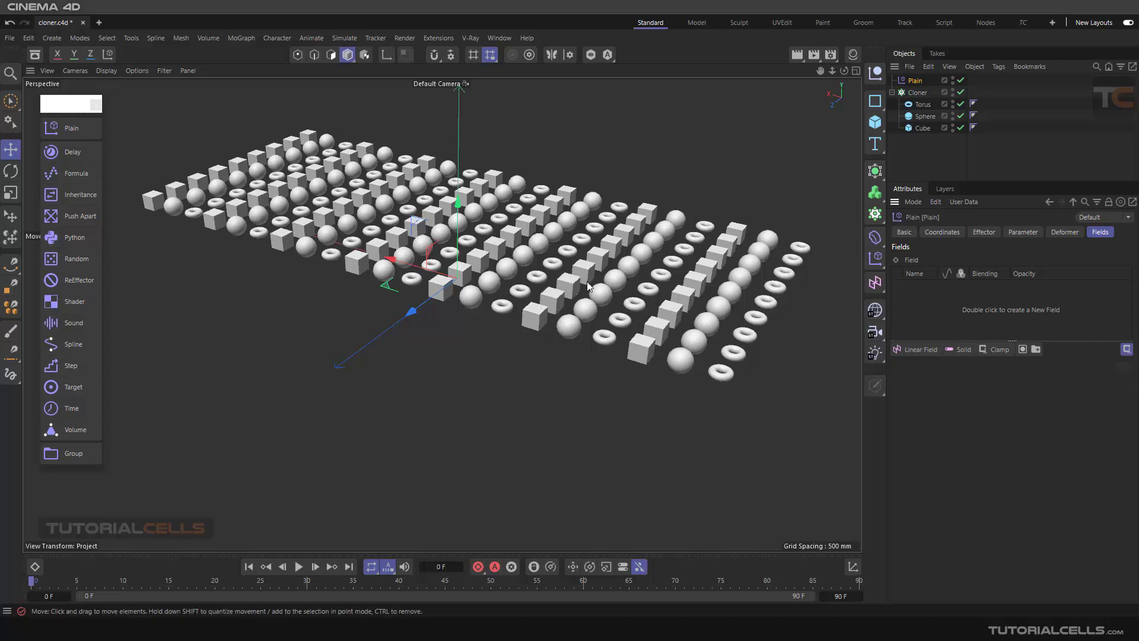
{"action": "left_click", "coordinate": [911, 349]}
{"action": "left_click", "coordinate": [910, 349]}
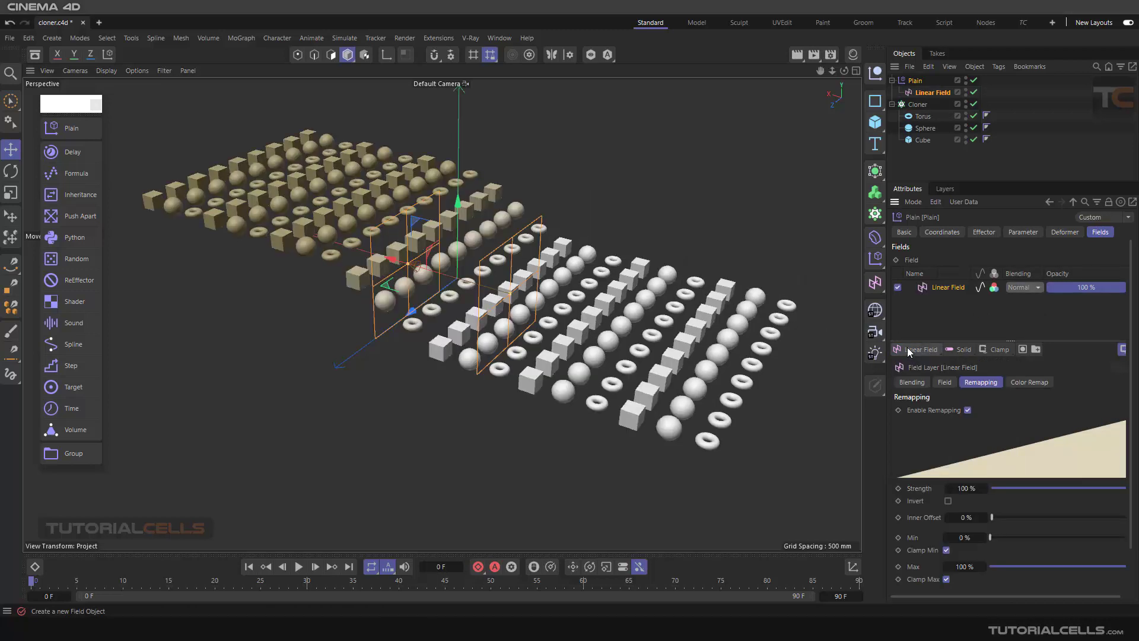
{"action": "mouse_move", "coordinate": [390, 261]}
{"action": "left_mouse_down"}
{"action": "mouse_move", "coordinate": [208, 200]}
{"action": "mouse_move", "coordinate": [666, 271]}
{"action": "mouse_move", "coordinate": [279, 193]}
{"action": "mouse_move", "coordinate": [663, 295]}
{"action": "left_mouse_up"}
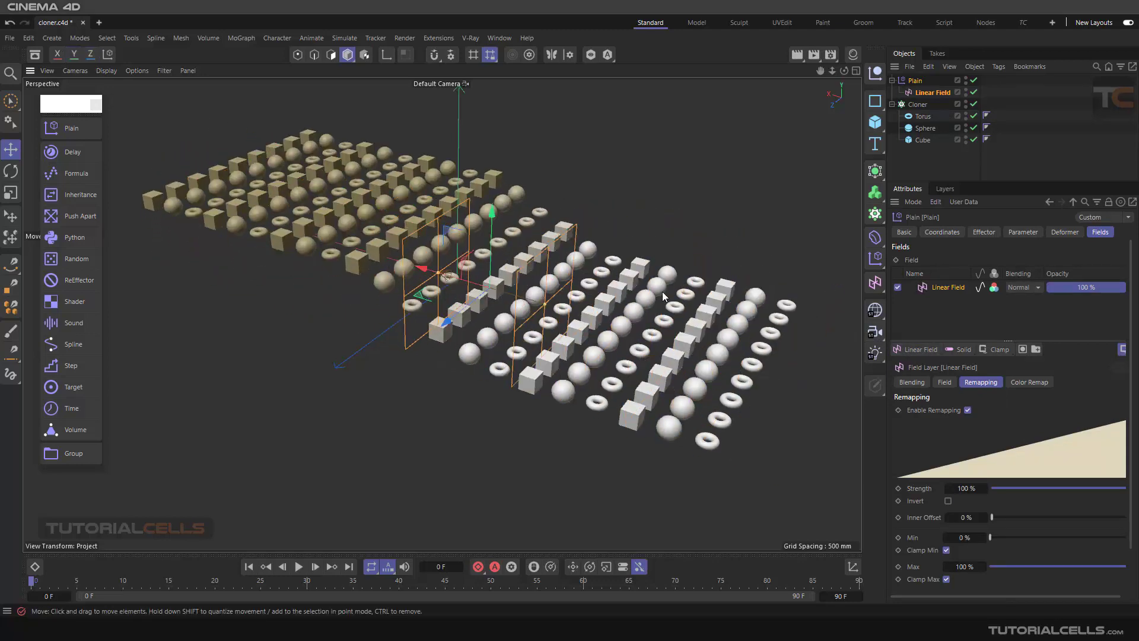
Set the Plain effector's Modify Clone to 68 %, raise it to 100 %, and slide the effector with its field along X
{"action": "left_click", "coordinate": [1022, 232]}
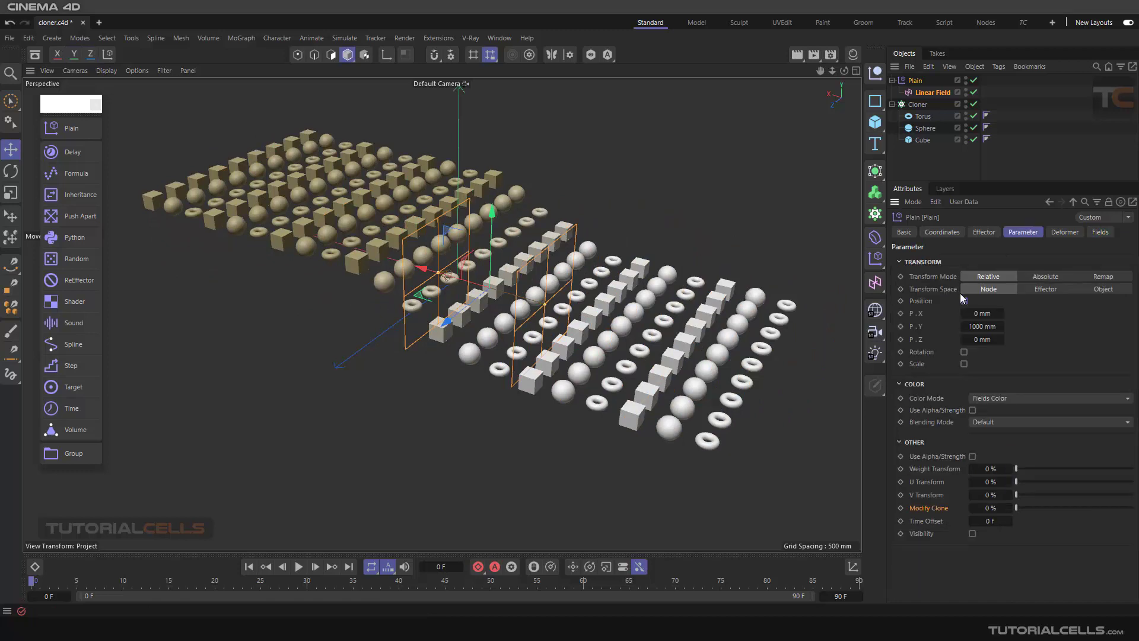
{"action": "left_click", "coordinate": [915, 81]}
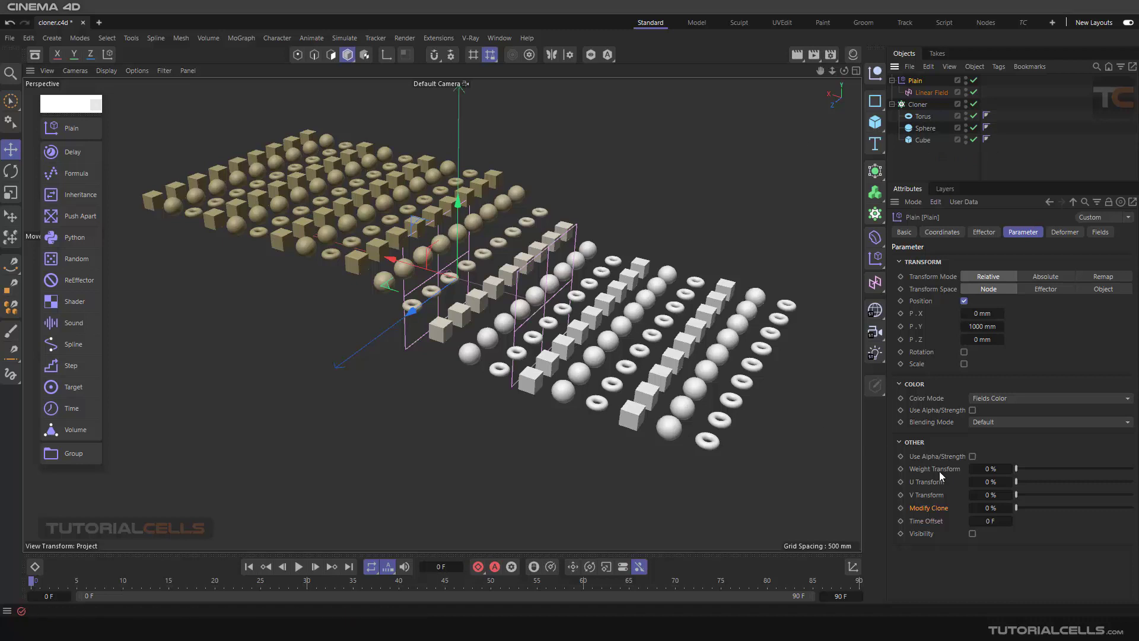
{"action": "left_click_drag", "start_coordinate": [1016, 505], "coordinate": [1095, 507]}
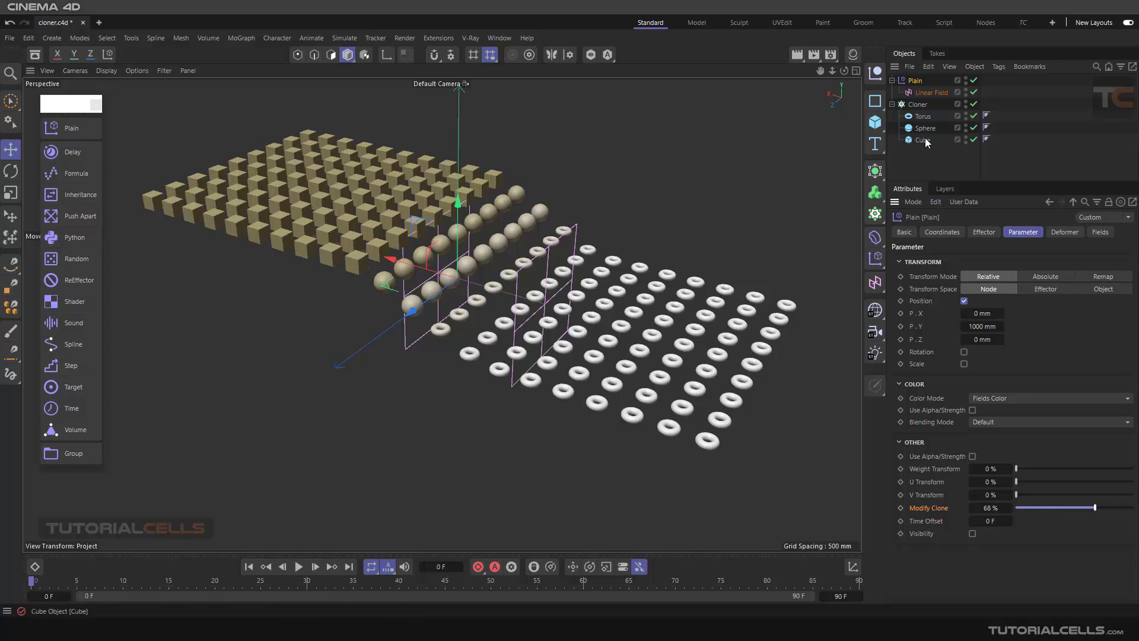
{"action": "left_click_drag", "start_coordinate": [396, 258], "coordinate": [394, 179]}
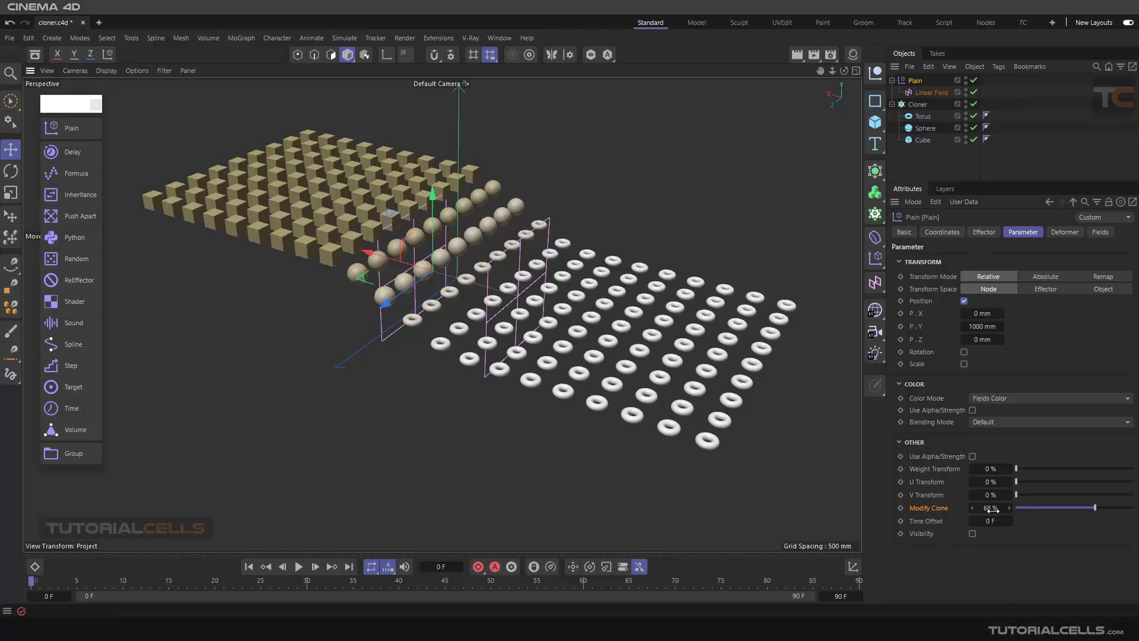
{"action": "left_click_drag", "start_coordinate": [1095, 508], "coordinate": [1133, 509]}
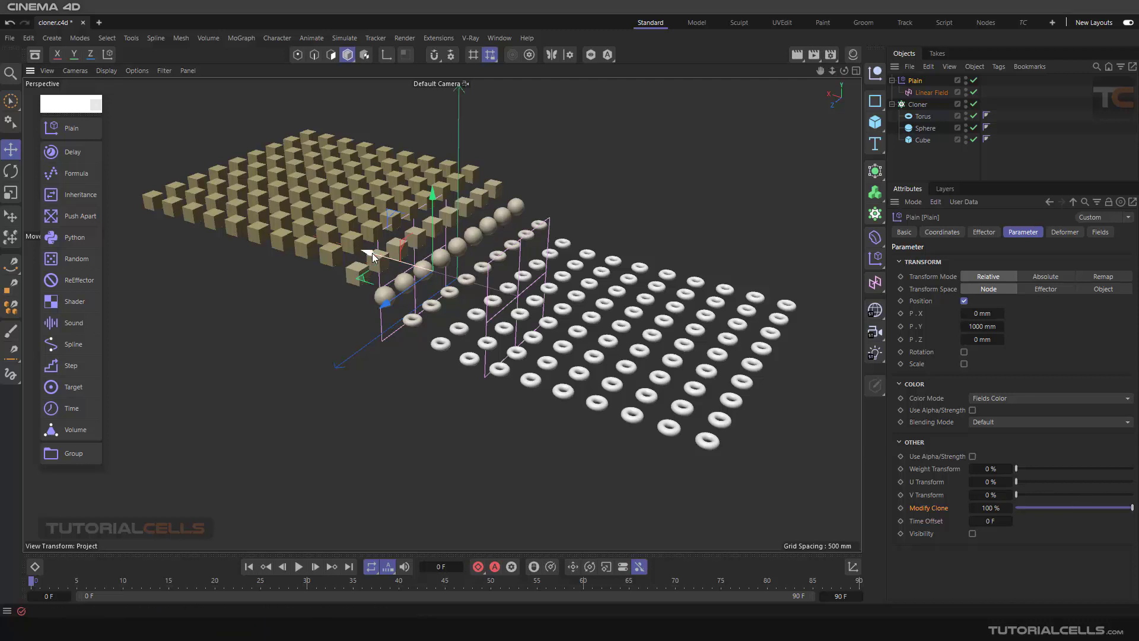
{"action": "left_click_drag", "start_coordinate": [363, 270], "coordinate": [321, 235]}
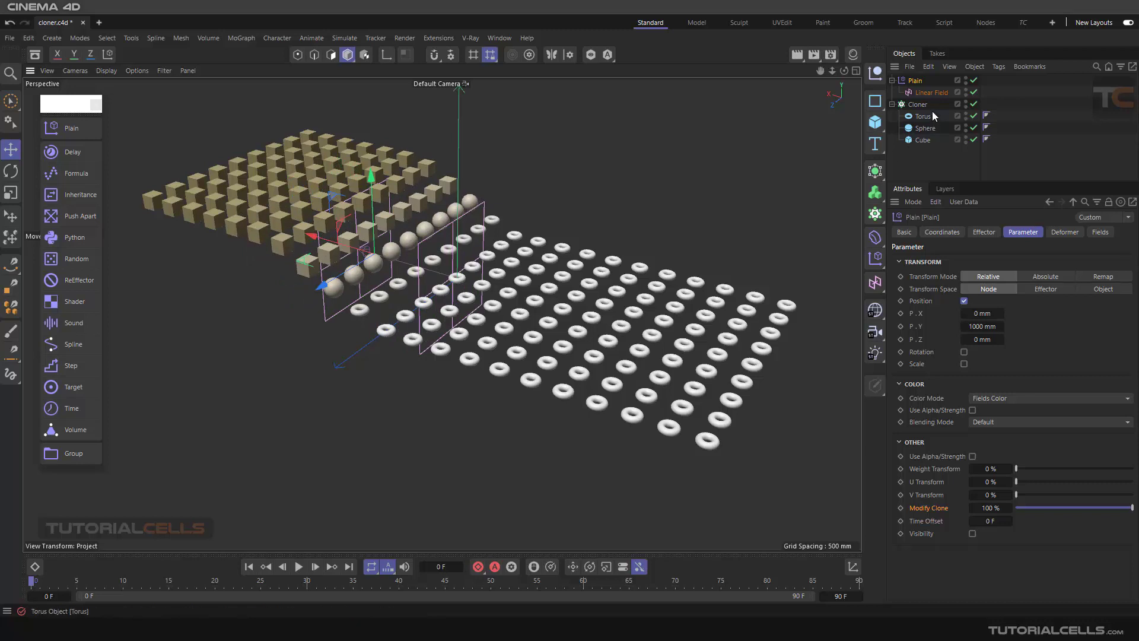
Delete all objects in the scene and create a tall cube about 907 × 3996 × 891 mm with 20 Y segments
{"action": "left_click_drag", "start_coordinate": [927, 163], "coordinate": [906, 76]}
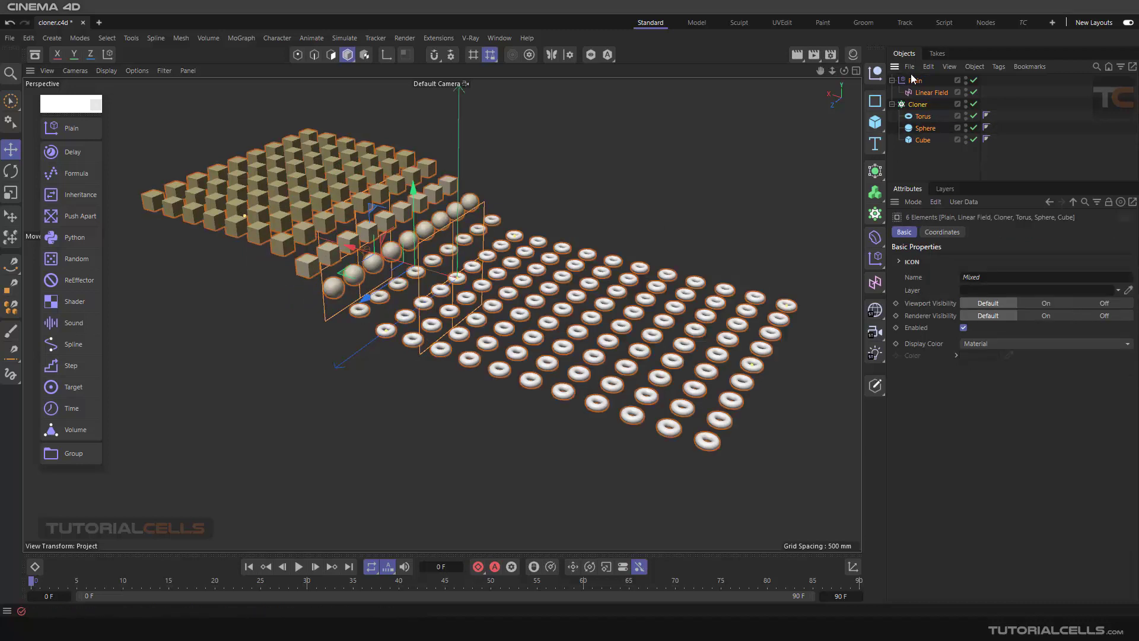
{"action": "key", "text": "Delete"}
{"action": "left_click", "coordinate": [875, 121]}
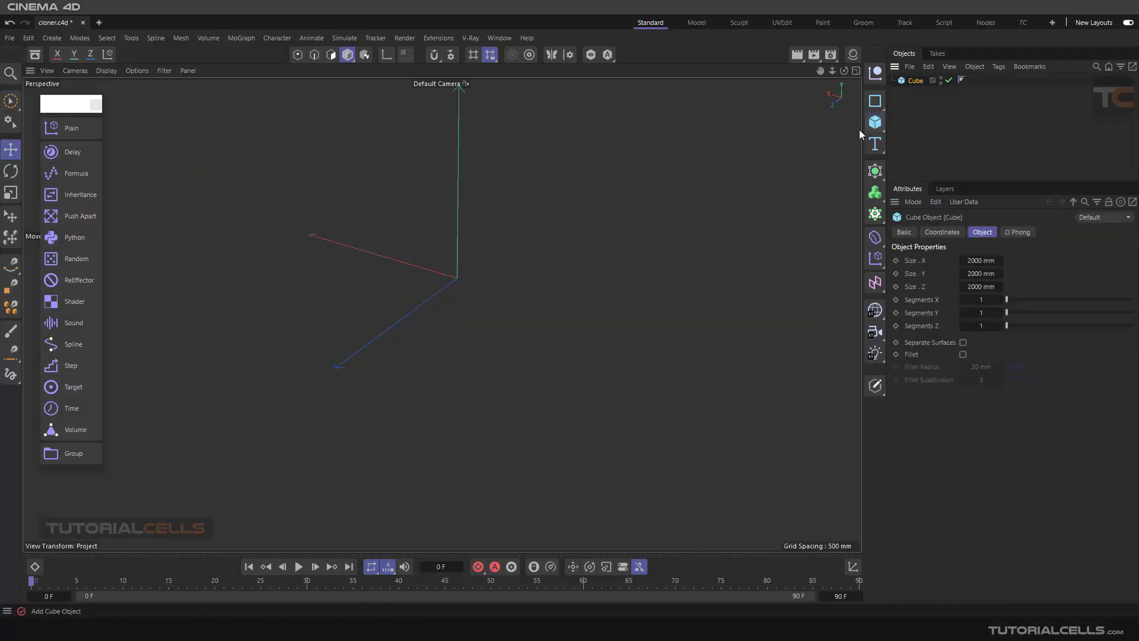
{"action": "left_click_drag", "start_coordinate": [407, 267], "coordinate": [447, 295]}
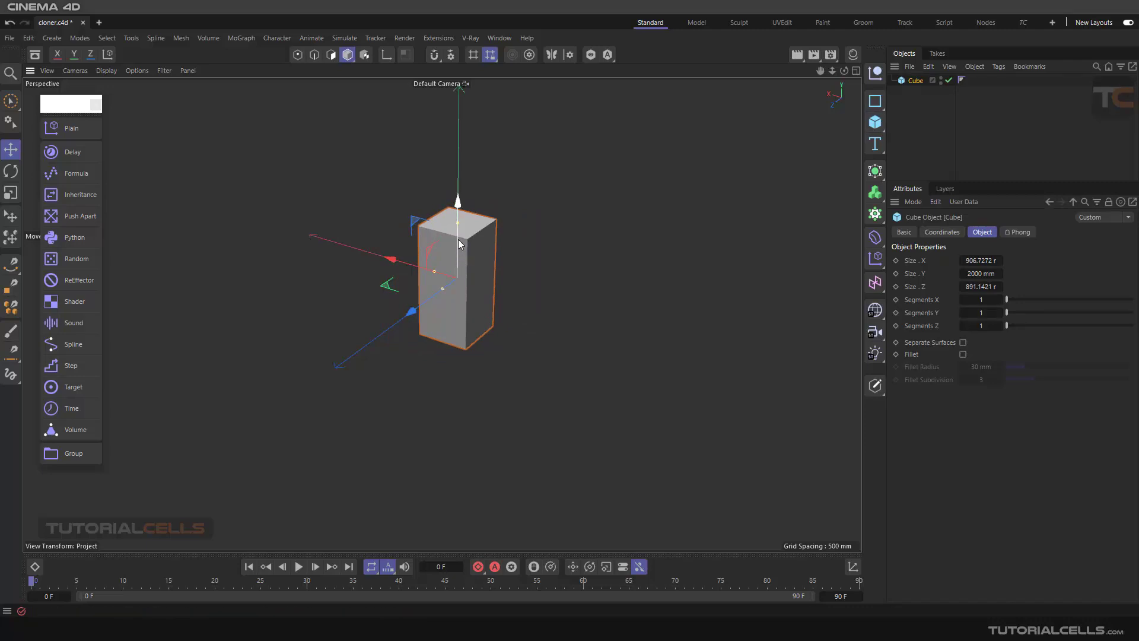
{"action": "left_click_drag", "start_coordinate": [463, 228], "coordinate": [454, 162]}
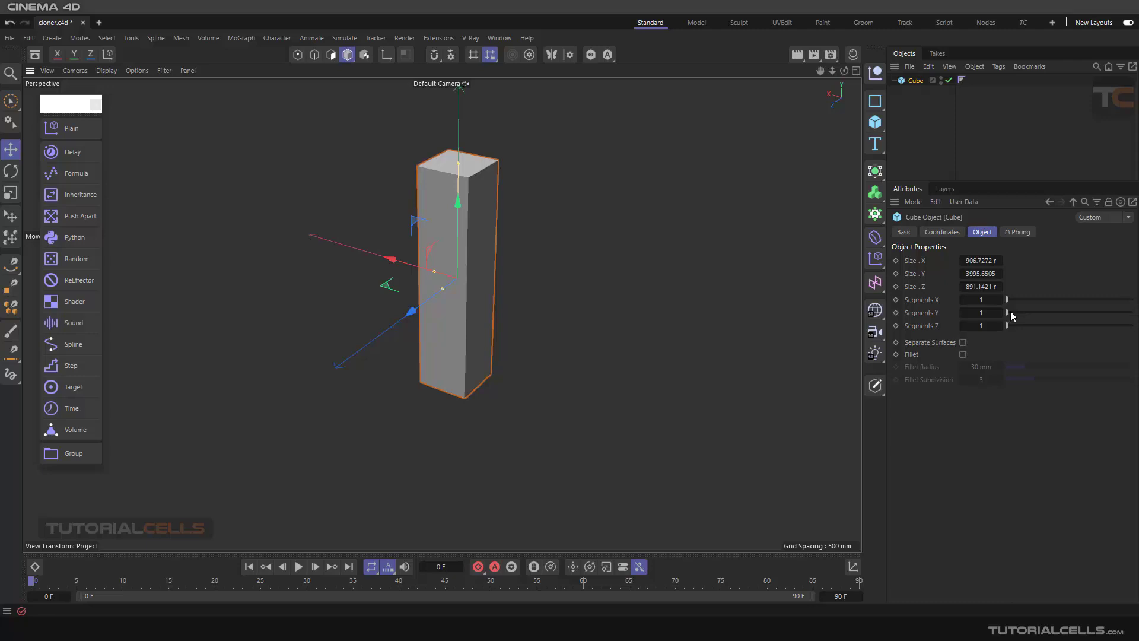
{"action": "left_click_drag", "start_coordinate": [1007, 312], "coordinate": [1132, 313]}
Add a Bend deformer as a child of the cube and fit it to its parent
{"action": "left_click", "coordinate": [875, 238]}
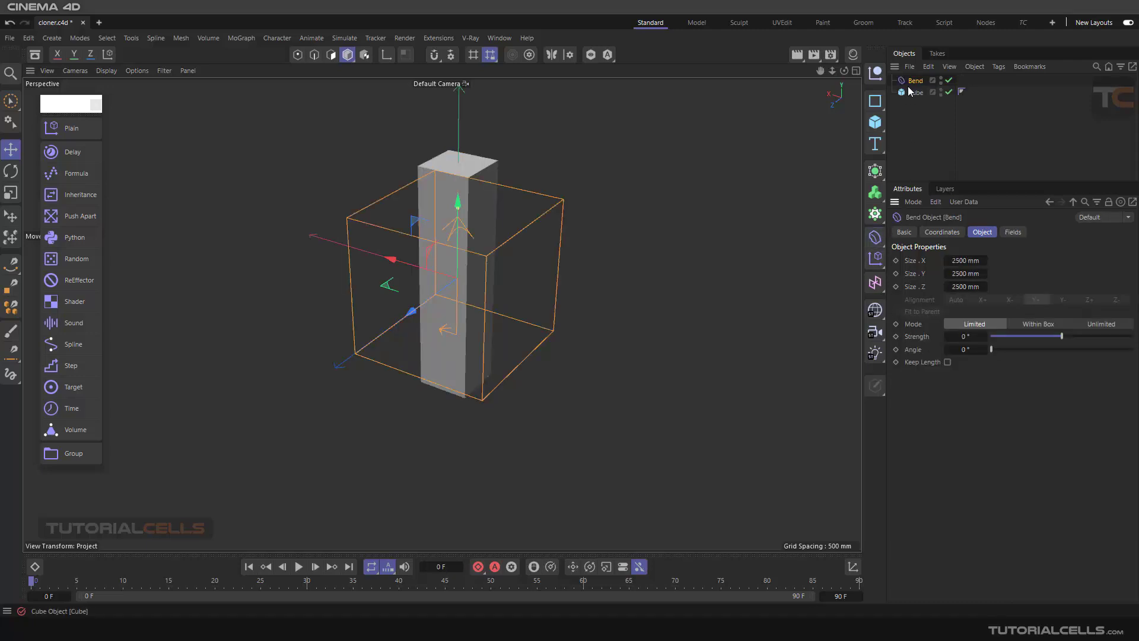
{"action": "left_click_drag", "start_coordinate": [908, 87], "coordinate": [912, 92]}
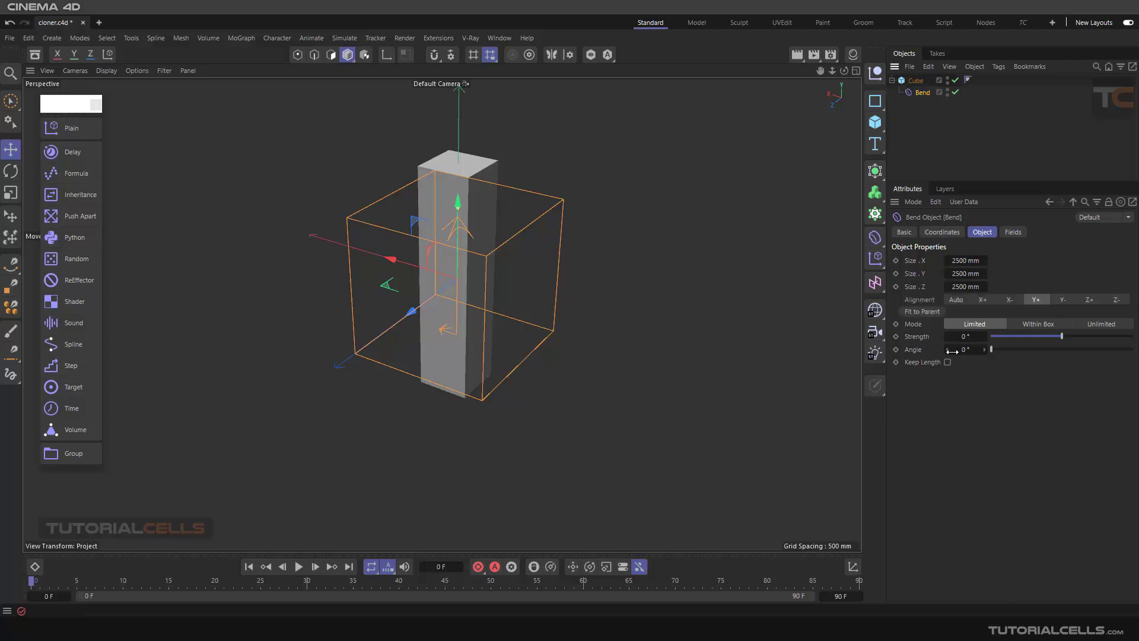
{"action": "left_click", "coordinate": [923, 312]}
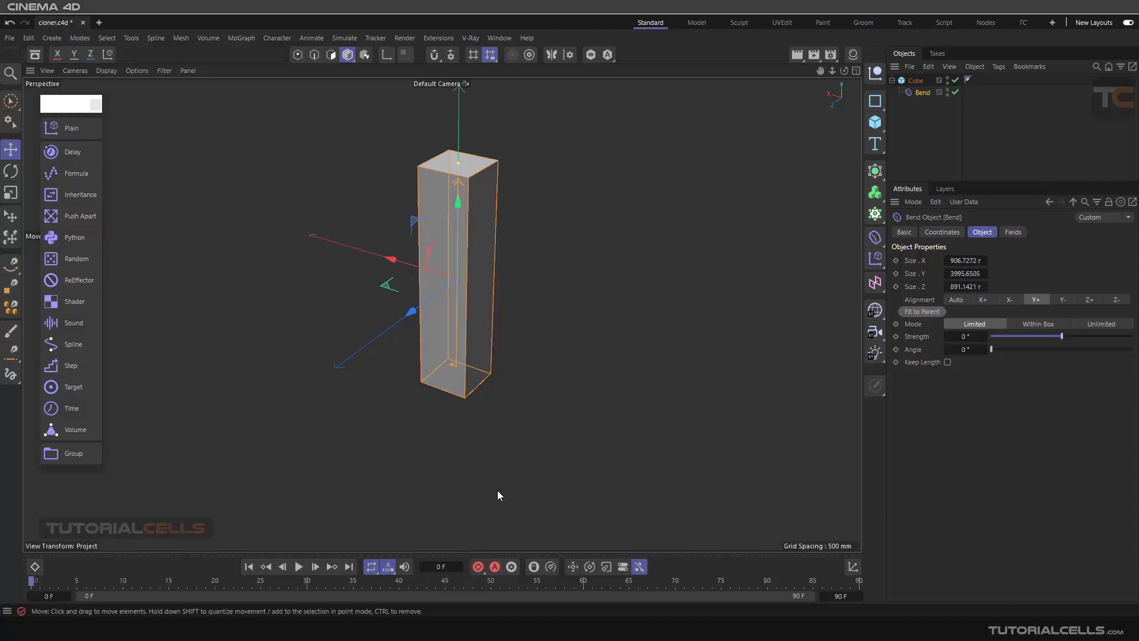
Duplicate the cube together with its Bend deformer and move the copy along X beside the original
{"action": "left_click", "coordinate": [892, 81]}
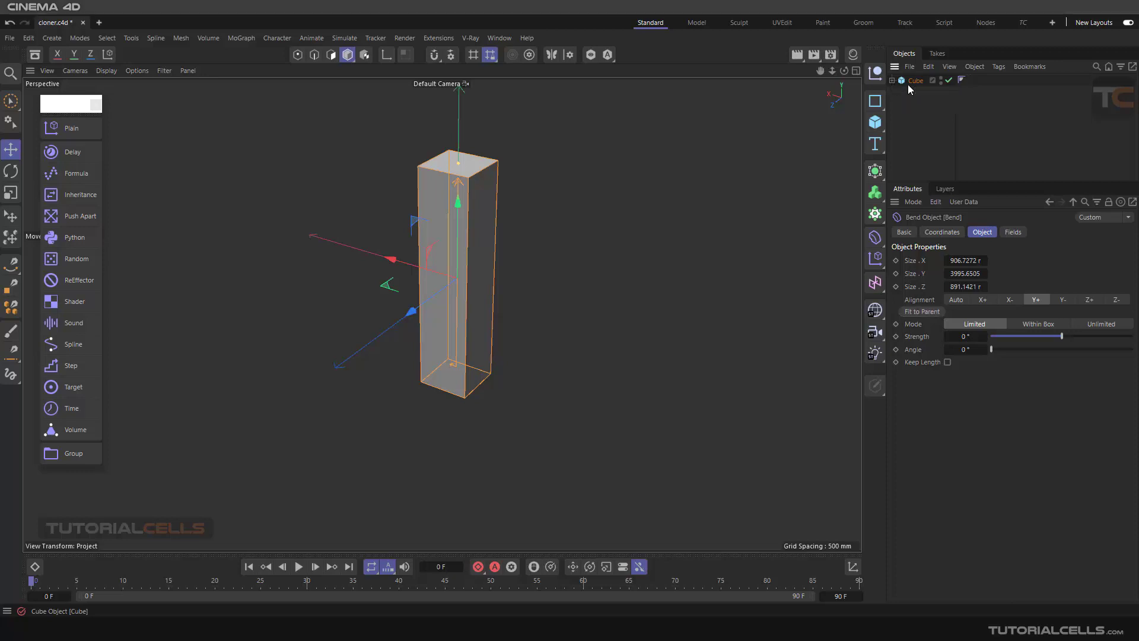
{"action": "left_click", "coordinate": [910, 85]}
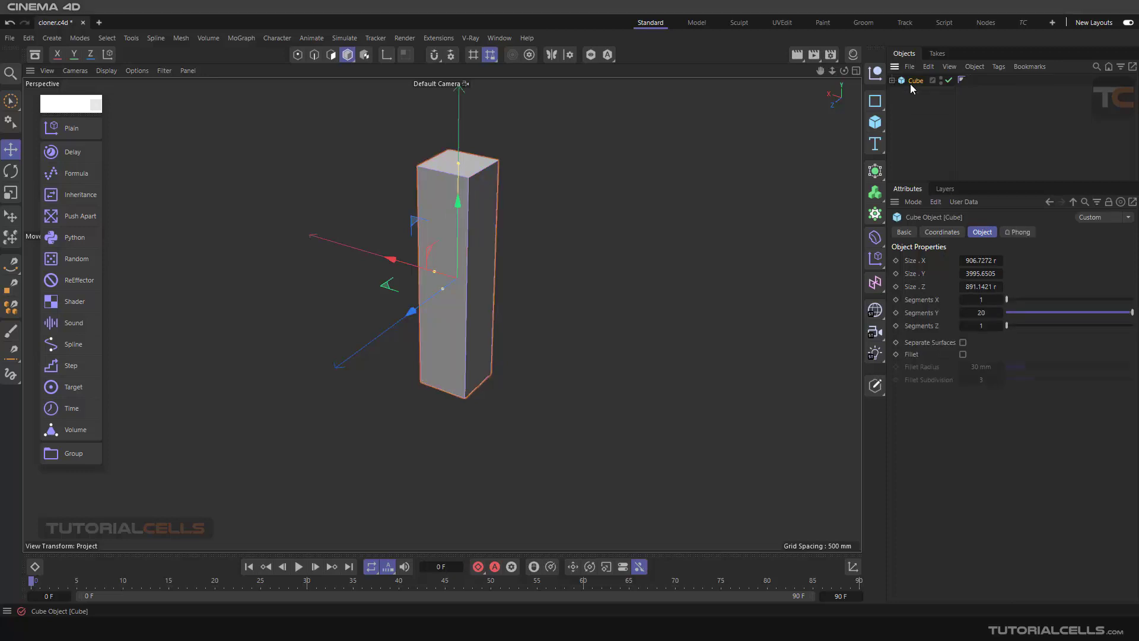
{"action": "left_click_drag", "start_coordinate": [910, 84], "coordinate": [910, 98], "text": "ctrl"}
{"action": "left_click_drag", "start_coordinate": [391, 258], "coordinate": [485, 260]}
Set the strength of the copied cube's Bend deformer to -90°, leaving the original cube straight
{"action": "left_click", "coordinate": [912, 83]}
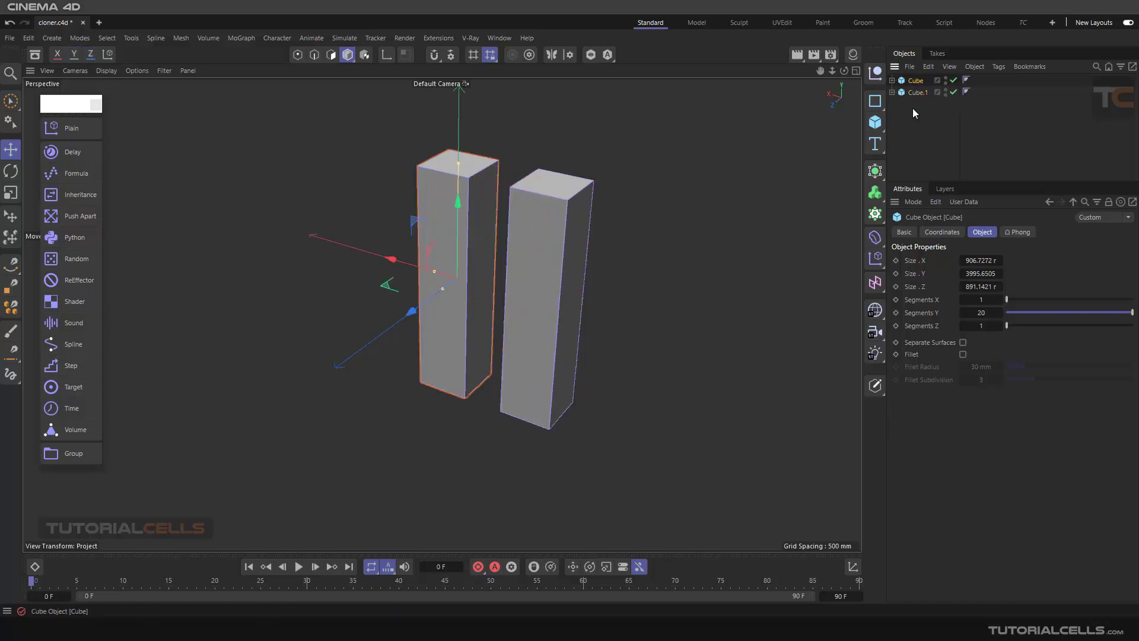
{"action": "left_click", "coordinate": [892, 80]}
{"action": "left_click", "coordinate": [920, 93]}
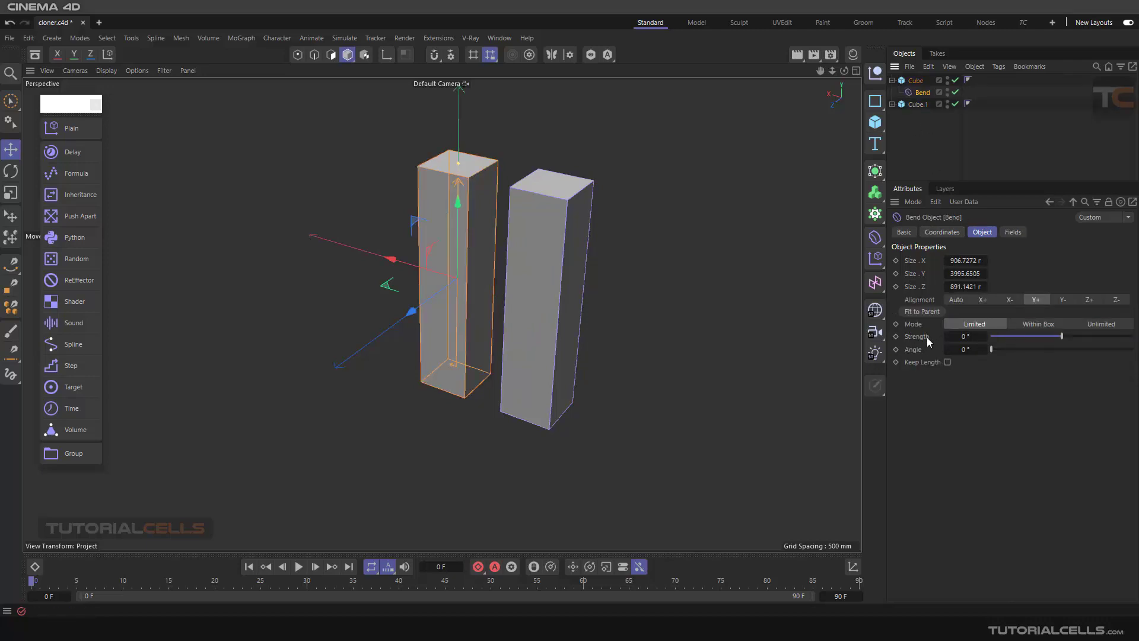
{"action": "left_click", "coordinate": [892, 104]}
{"action": "left_click", "coordinate": [918, 116]}
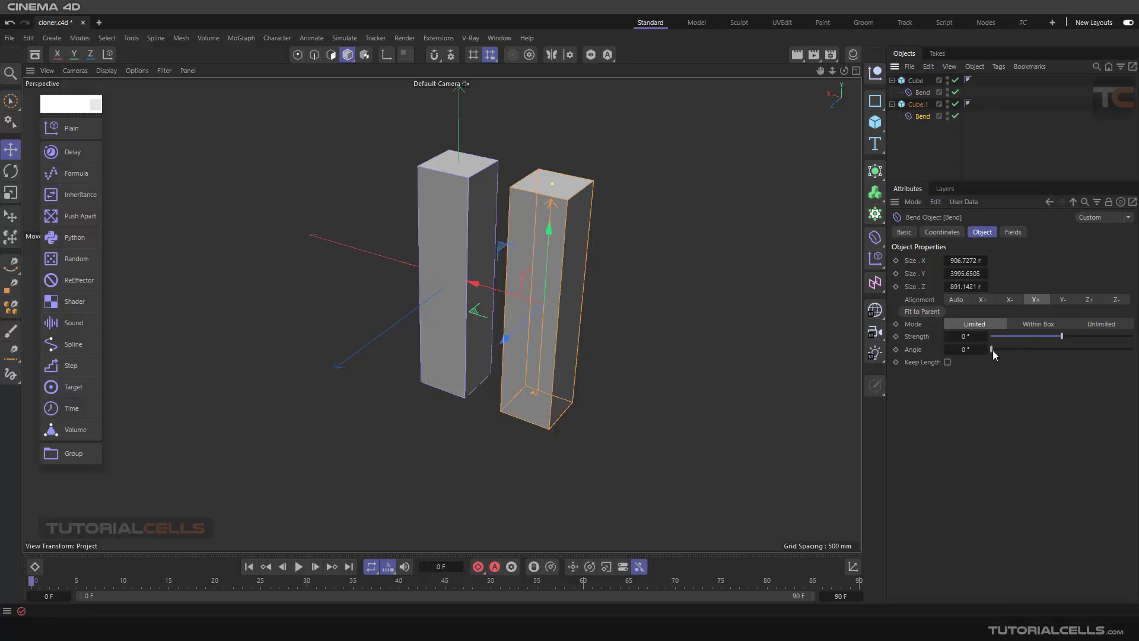
{"action": "left_click_drag", "start_coordinate": [992, 336], "coordinate": [1044, 336]}
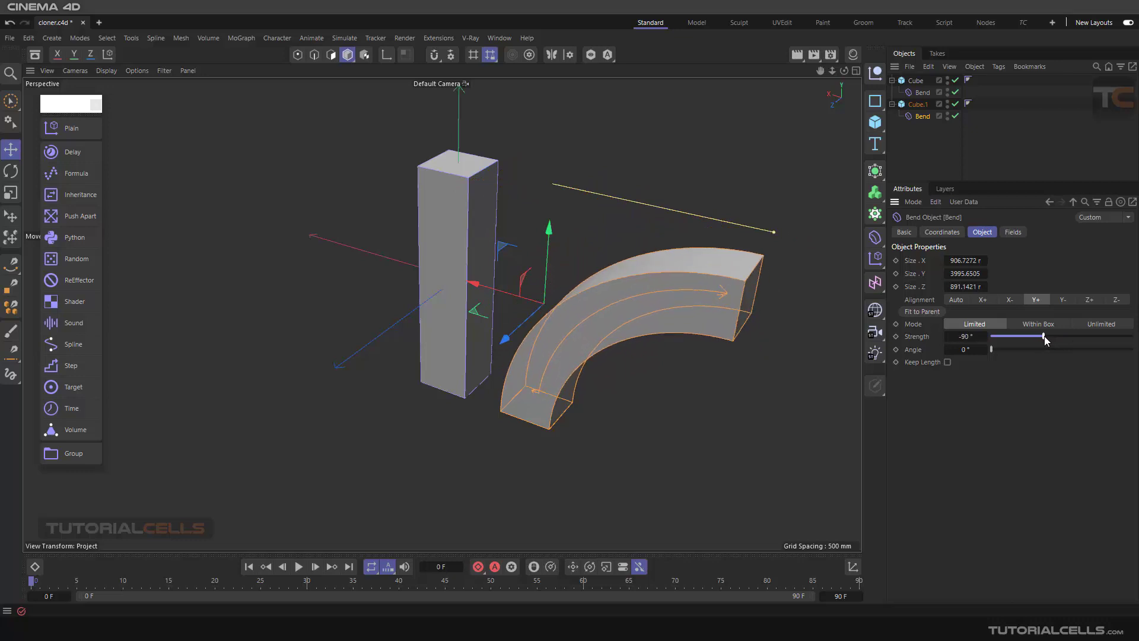
{"action": "left_click", "coordinate": [699, 396]}
Collapse both cube hierarchies and place the straight and bent cubes inside a new Cloner
{"action": "scroll", "coordinate": [695, 394], "scroll_direction": "down", "scroll_amount": 4}
{"action": "middle_click_drag", "start_coordinate": [603, 351], "coordinate": [570, 335], "text": "alt"}
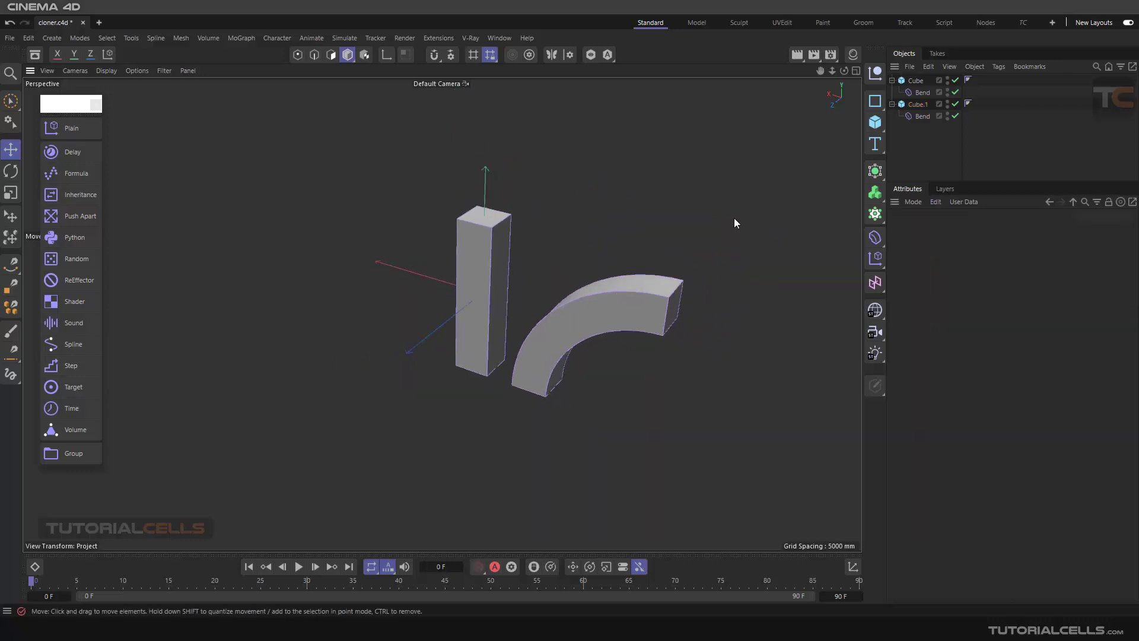
{"action": "left_click", "coordinate": [892, 104]}
{"action": "left_click", "coordinate": [892, 80]}
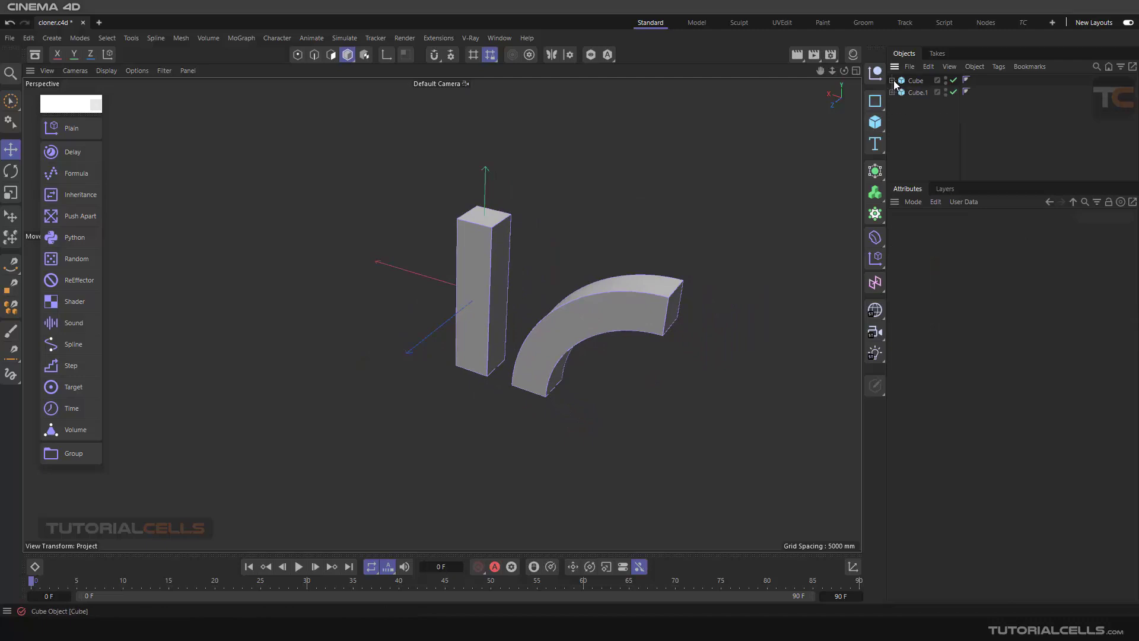
{"action": "left_click", "coordinate": [875, 192]}
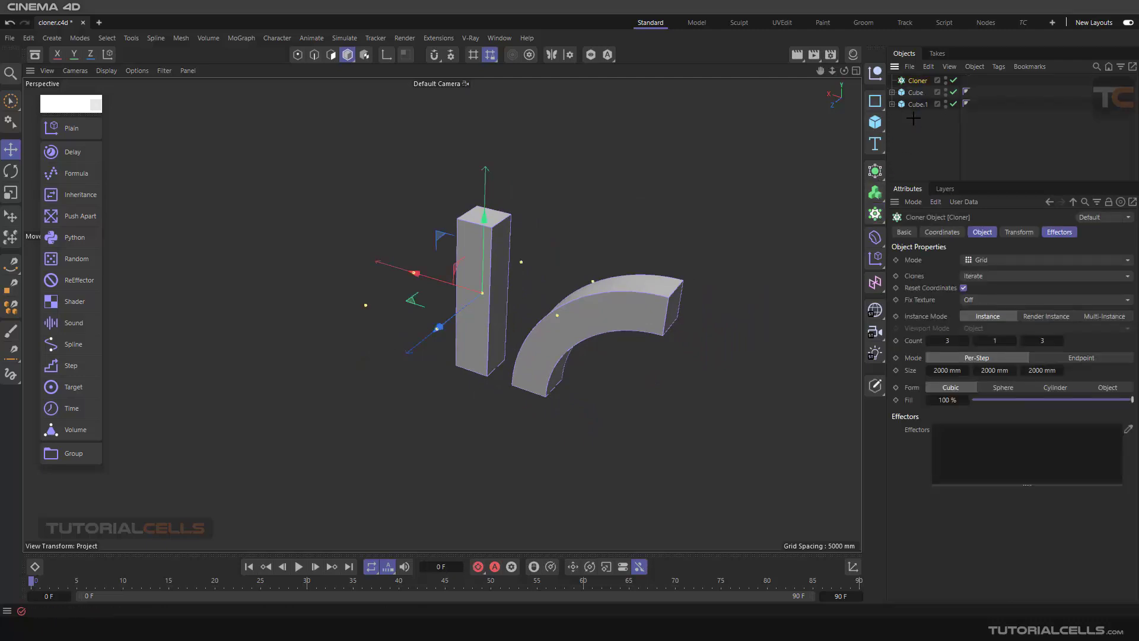
{"action": "left_click_drag", "start_coordinate": [913, 118], "coordinate": [918, 82]}
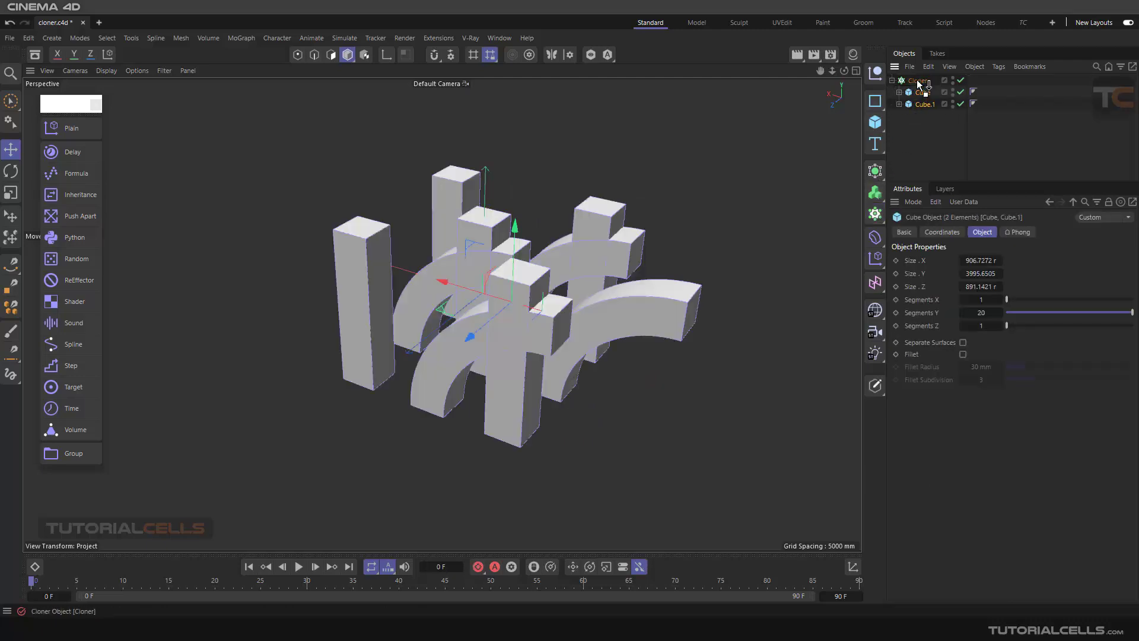
Switch the Cloner to Linear mode and set its count to 1
{"action": "left_click", "coordinate": [918, 80]}
{"action": "left_click", "coordinate": [981, 260]}
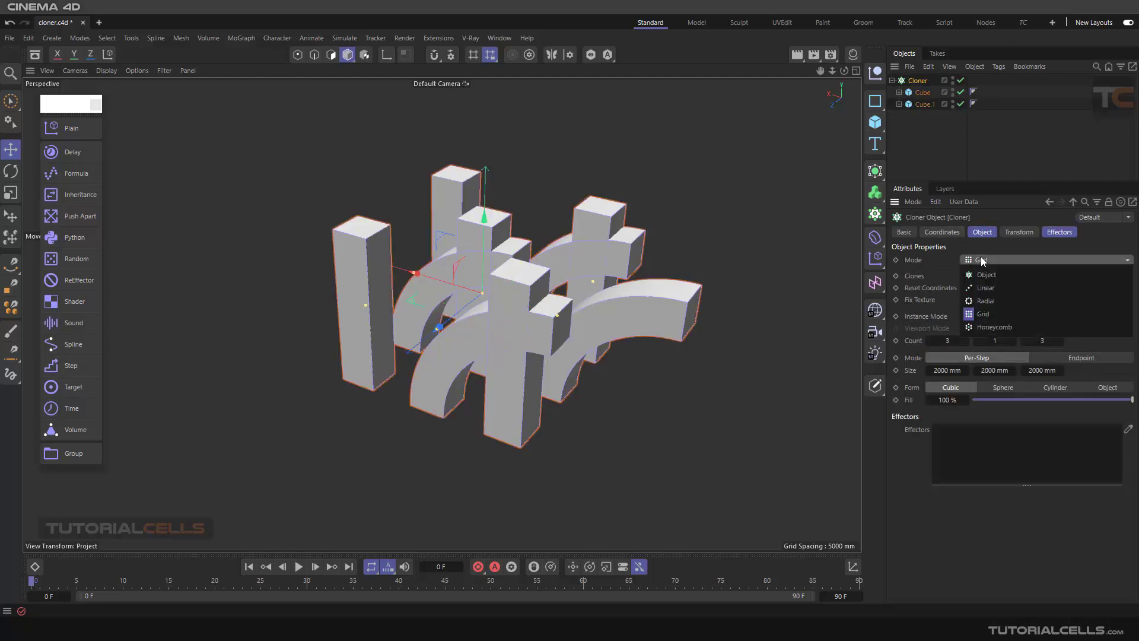
{"action": "left_click", "coordinate": [986, 287]}
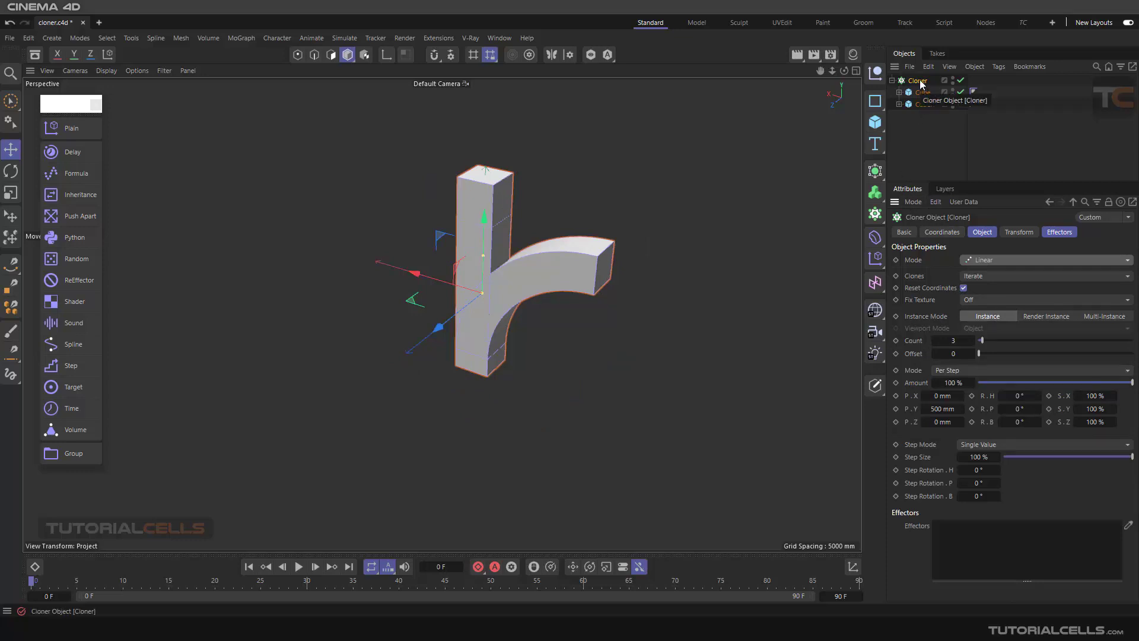
{"action": "left_click_drag", "start_coordinate": [984, 336], "coordinate": [980, 340]}
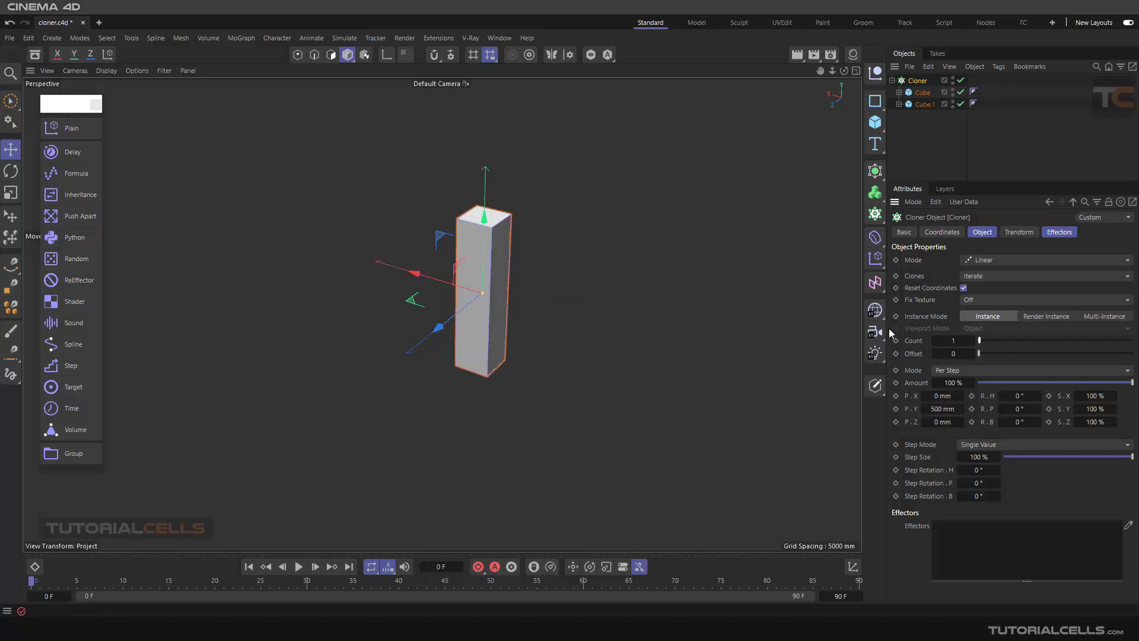
Add a Plain effector to the Cloner with Position turned off and Modify Clone set to 100 %
{"action": "left_click_drag", "start_coordinate": [504, 325], "coordinate": [504, 316]}
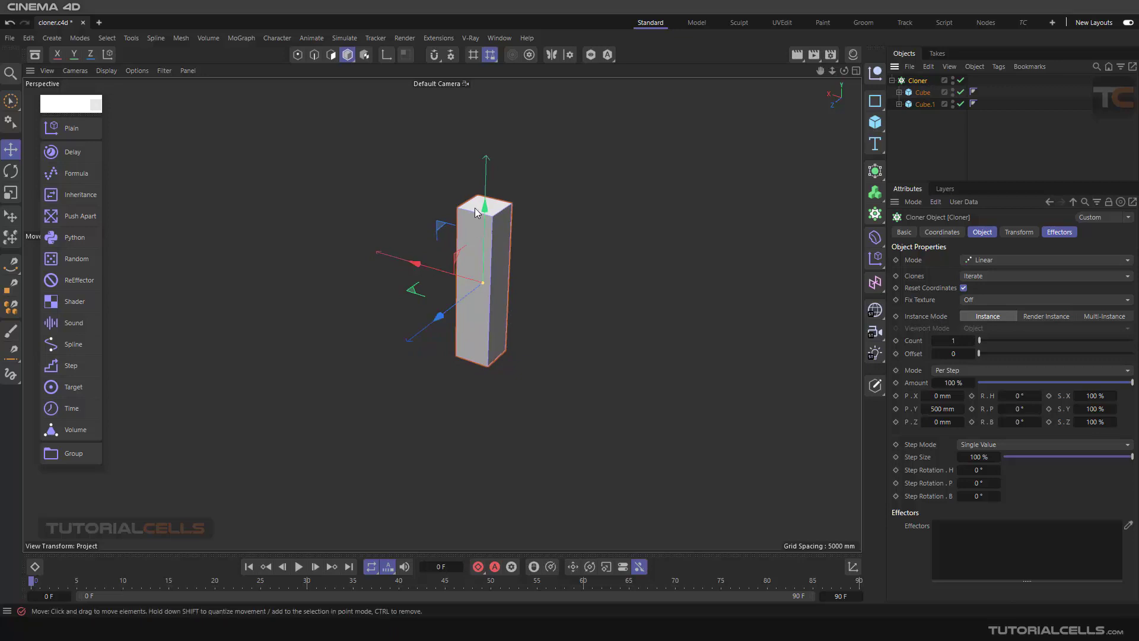
{"action": "left_click", "coordinate": [899, 92]}
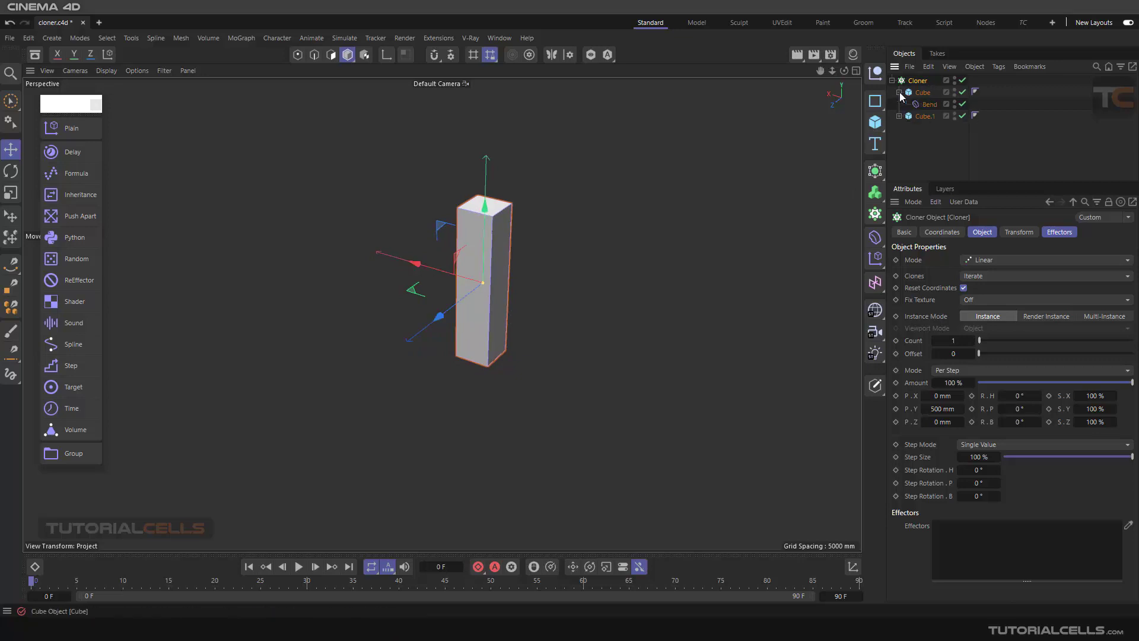
{"action": "left_click", "coordinate": [899, 93]}
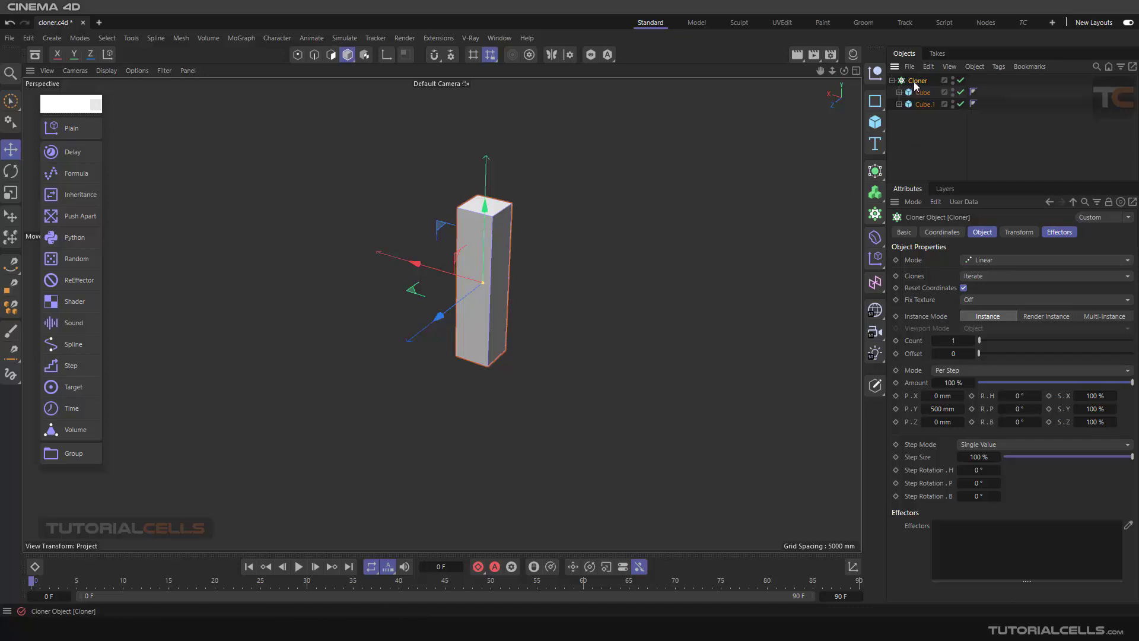
{"action": "left_click", "coordinate": [55, 129]}
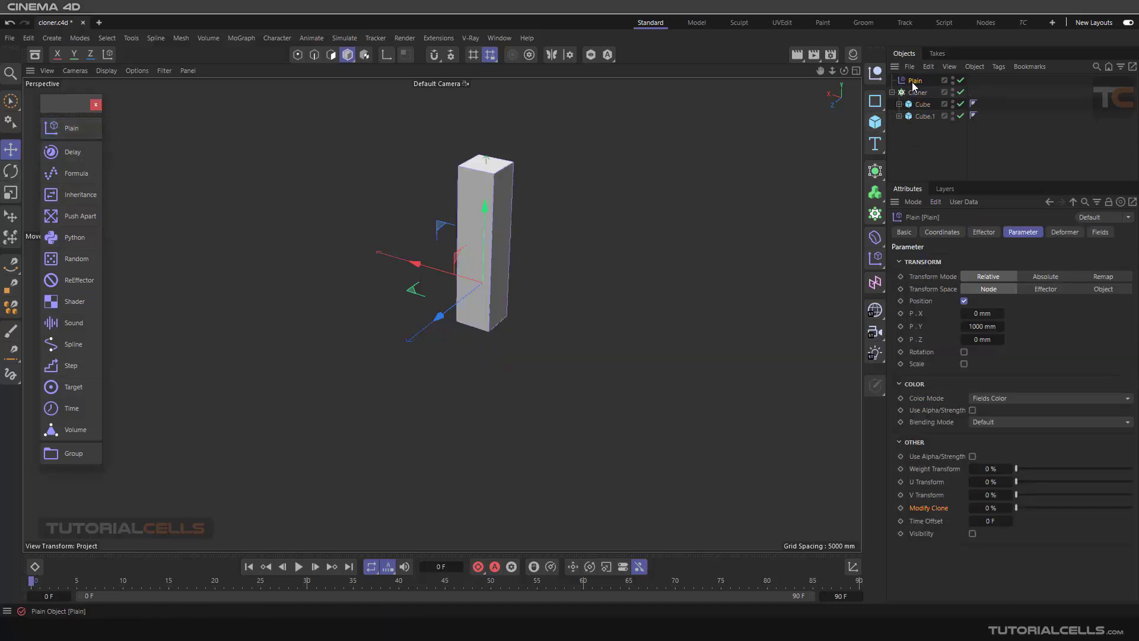
{"action": "left_click", "coordinate": [964, 301]}
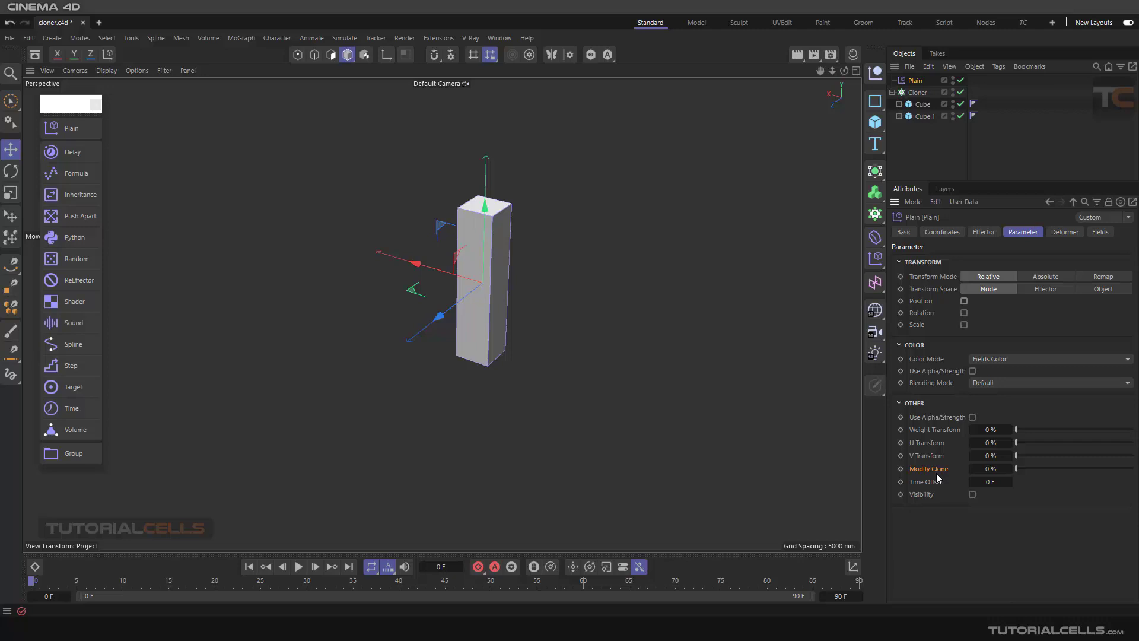
{"action": "left_click_drag", "start_coordinate": [1018, 467], "coordinate": [1132, 470]}
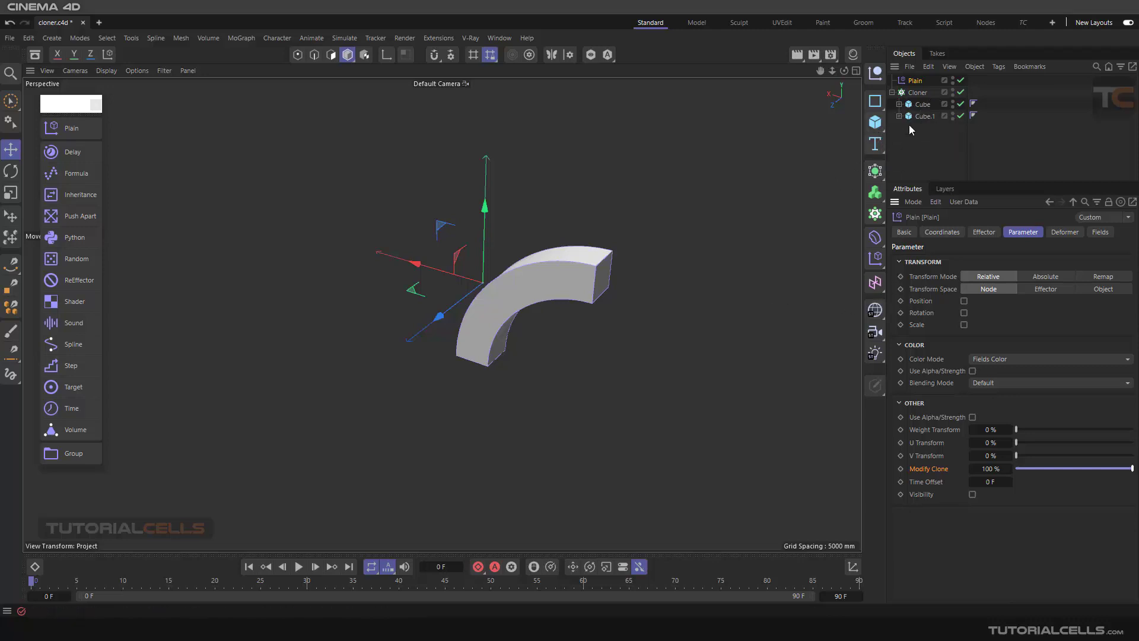
Add a Linear Field to the Plain effector and shift it slightly along the X axis
{"action": "left_click", "coordinate": [1099, 232]}
{"action": "left_click", "coordinate": [918, 350]}
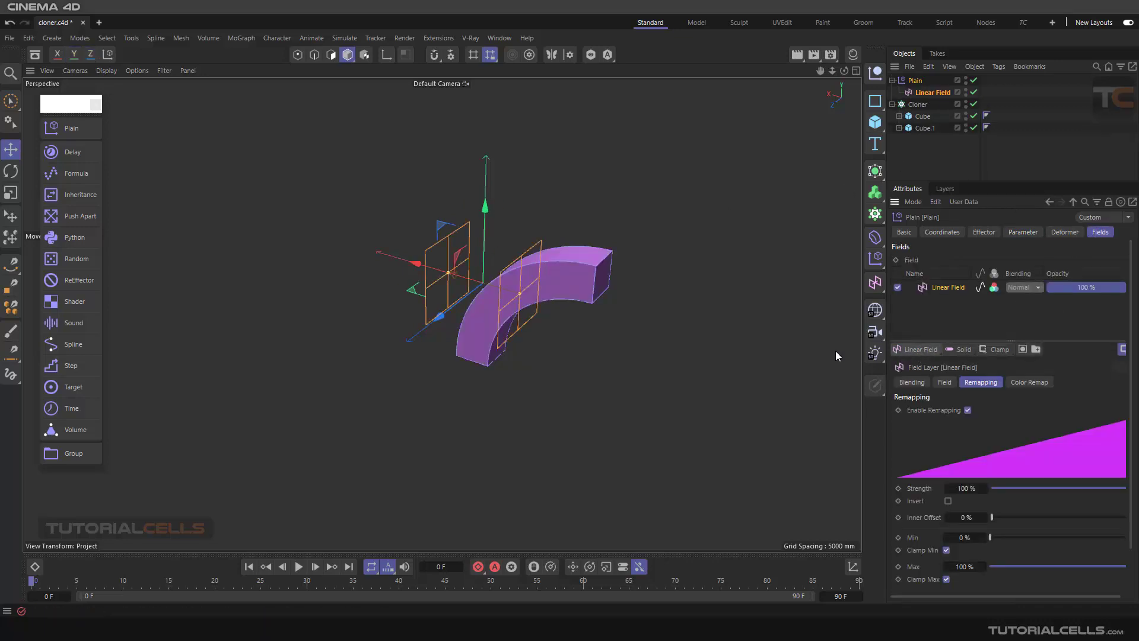
{"action": "mouse_move", "coordinate": [414, 257]}
{"action": "left_mouse_down"}
{"action": "mouse_move", "coordinate": [333, 236]}
{"action": "mouse_move", "coordinate": [510, 257]}
{"action": "mouse_move", "coordinate": [369, 216]}
{"action": "mouse_move", "coordinate": [440, 230]}
{"action": "left_mouse_up"}
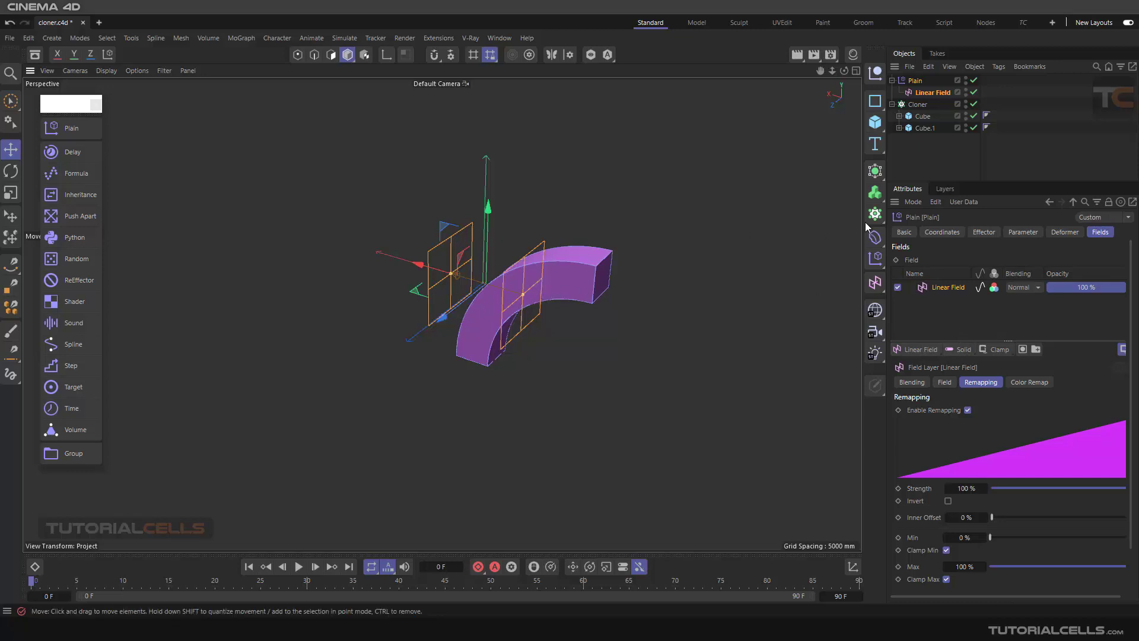
Set the Cloner's Clones option to Blend and move the Linear Field along the X axis to morph between the cubes
{"action": "left_click", "coordinate": [920, 107]}
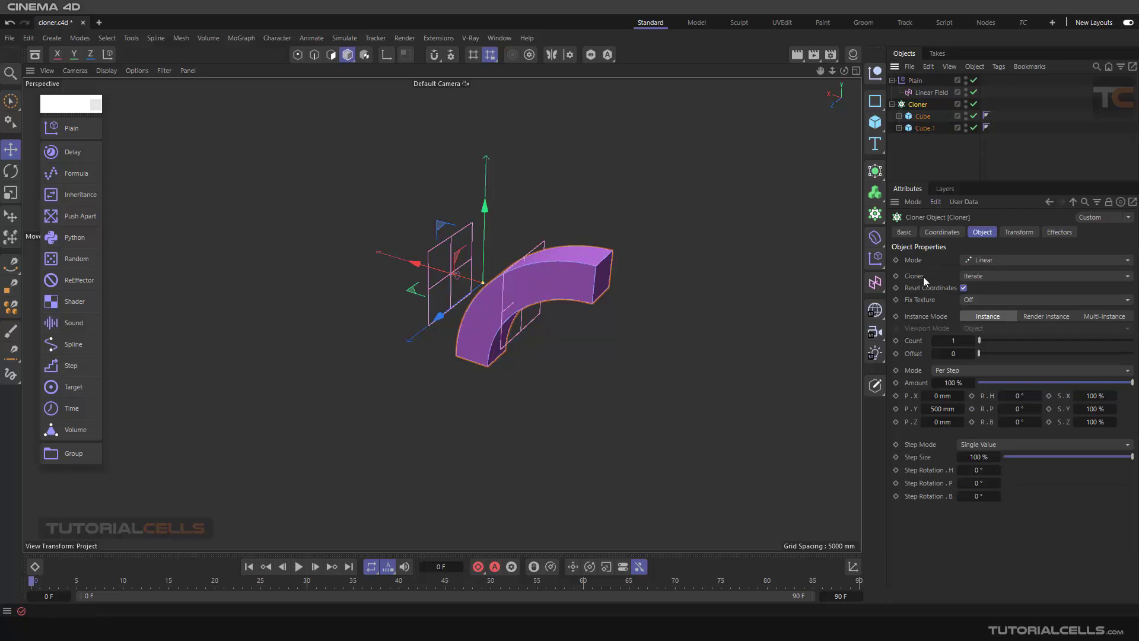
{"action": "left_click", "coordinate": [980, 277]}
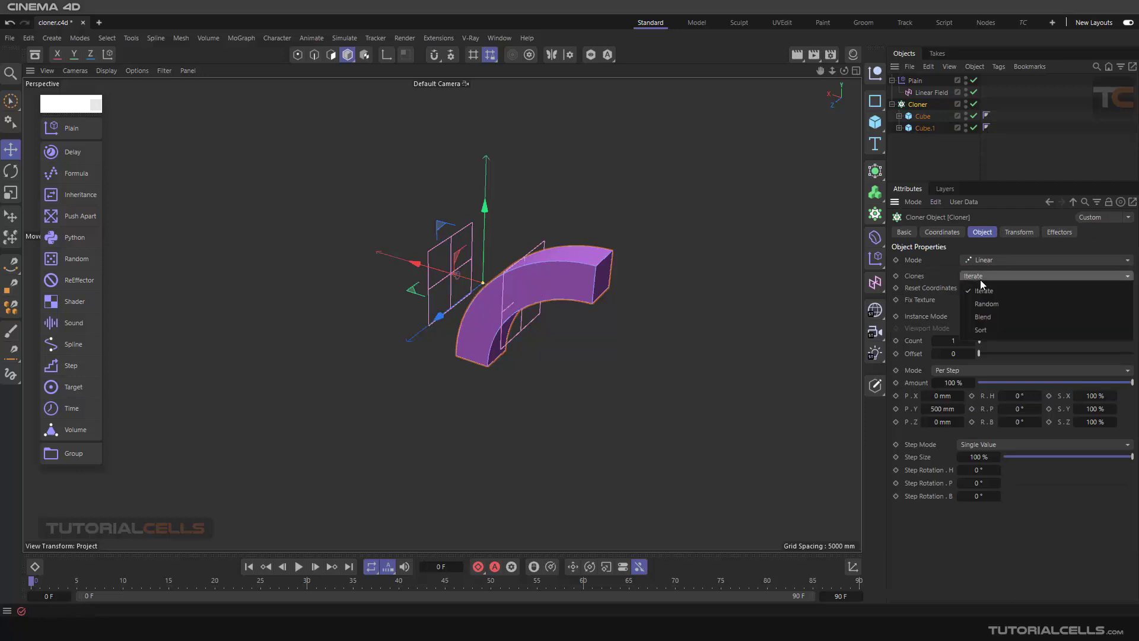
{"action": "left_click", "coordinate": [992, 315]}
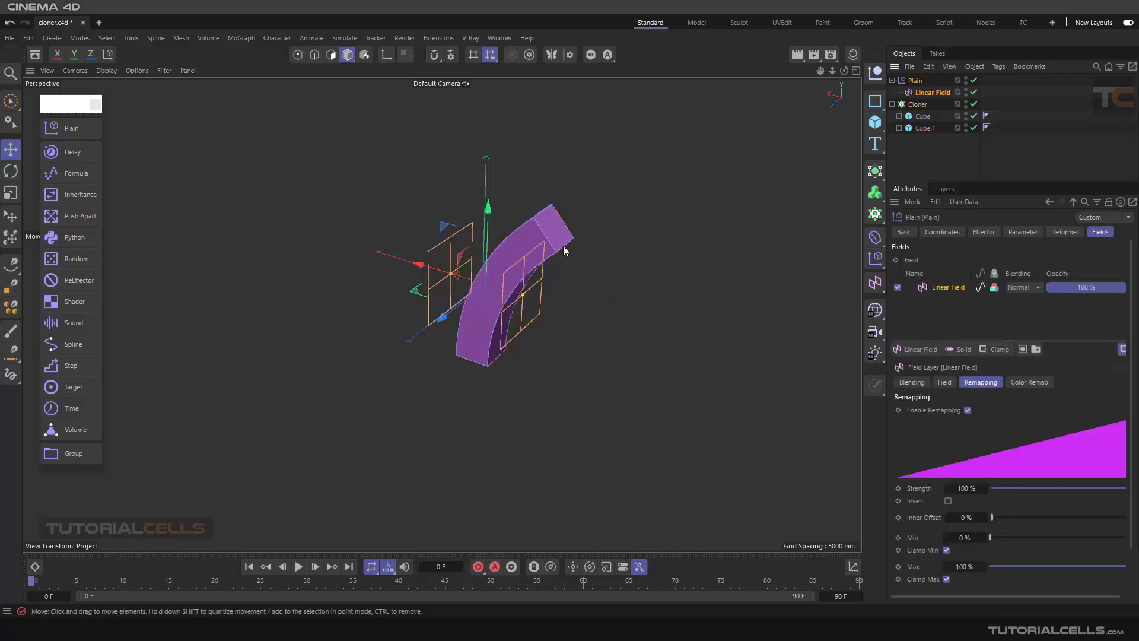
{"action": "left_click_drag", "start_coordinate": [418, 264], "coordinate": [356, 240]}
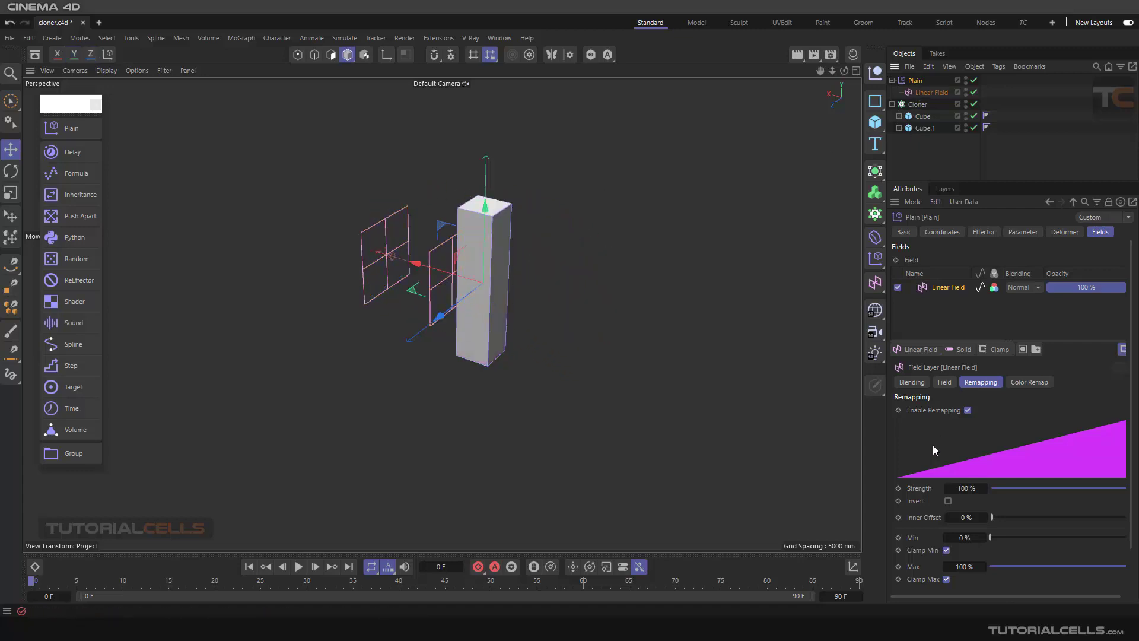
Delete the Plain effector with its Linear Field, and the straight cube inside the Cloner
{"action": "left_click", "coordinate": [1021, 232]}
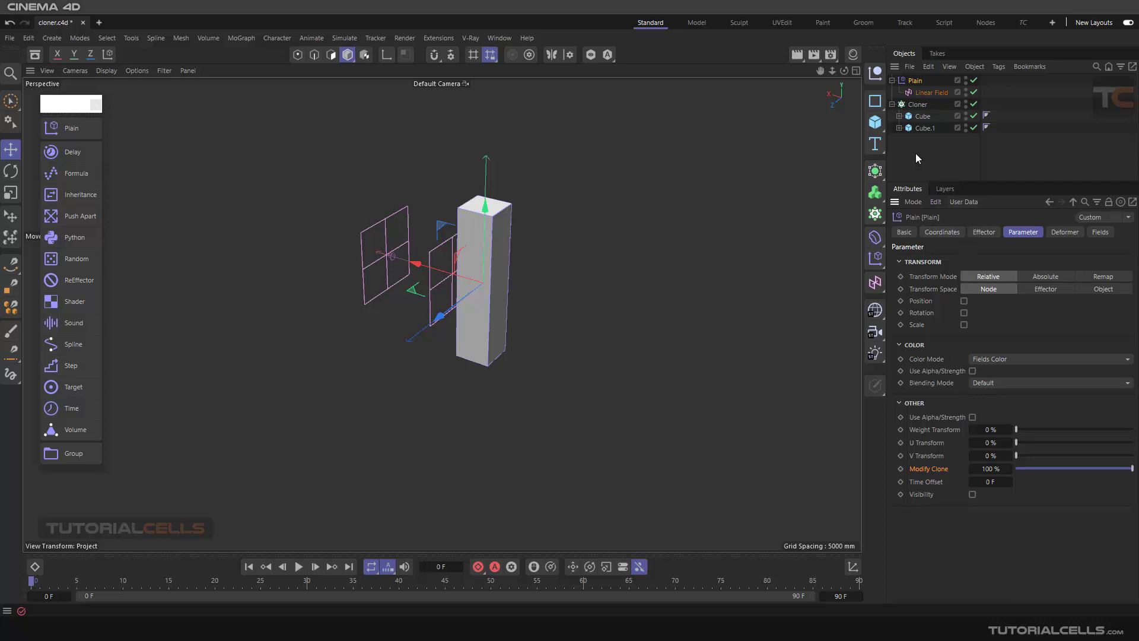
{"action": "left_click", "coordinate": [899, 127]}
{"action": "left_click", "coordinate": [899, 116]}
{"action": "left_click", "coordinate": [898, 115]}
{"action": "left_click", "coordinate": [898, 128]}
{"action": "key", "text": "Delete"}
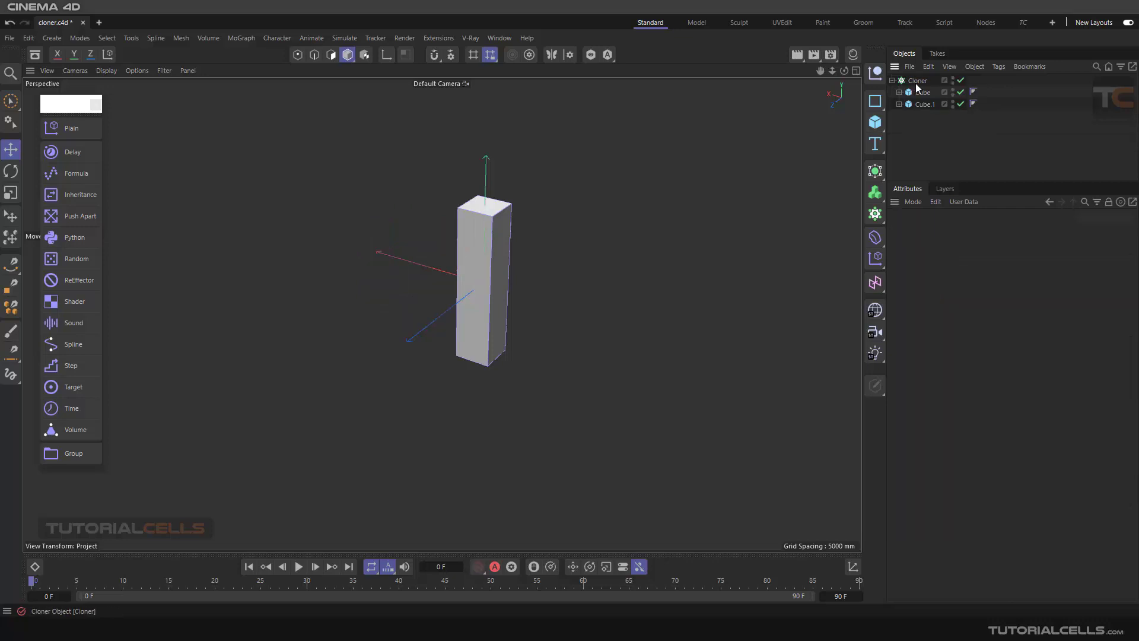
{"action": "left_click", "coordinate": [922, 94]}
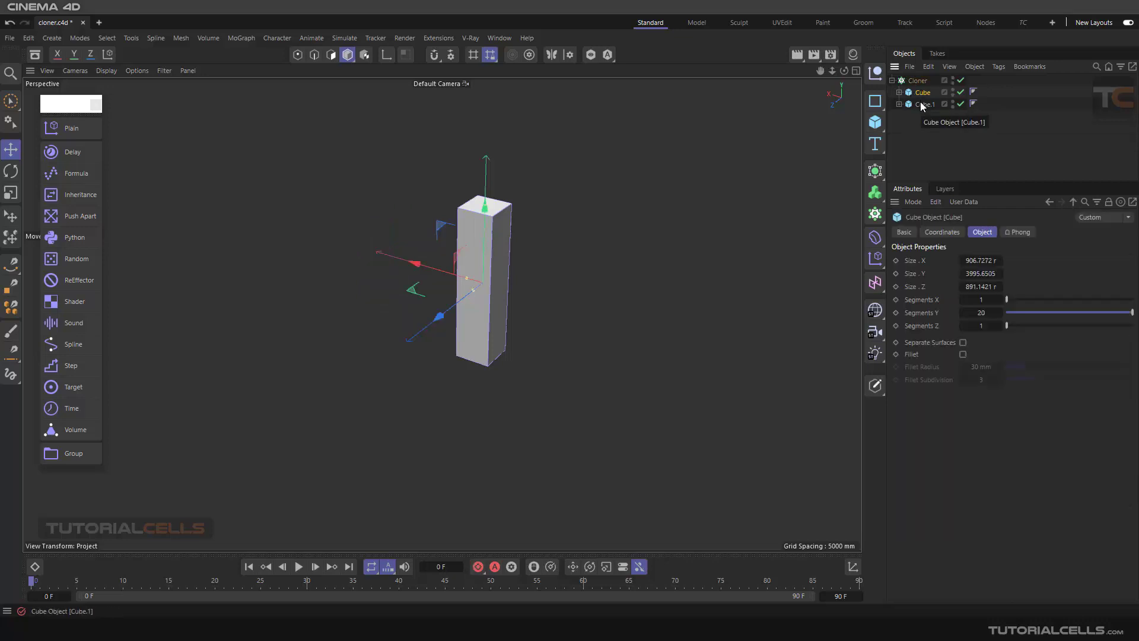
{"action": "key", "text": "Delete"}
Set the remaining cube's Bend strength to 0° and delete that cube from the Cloner
{"action": "left_click", "coordinate": [917, 94]}
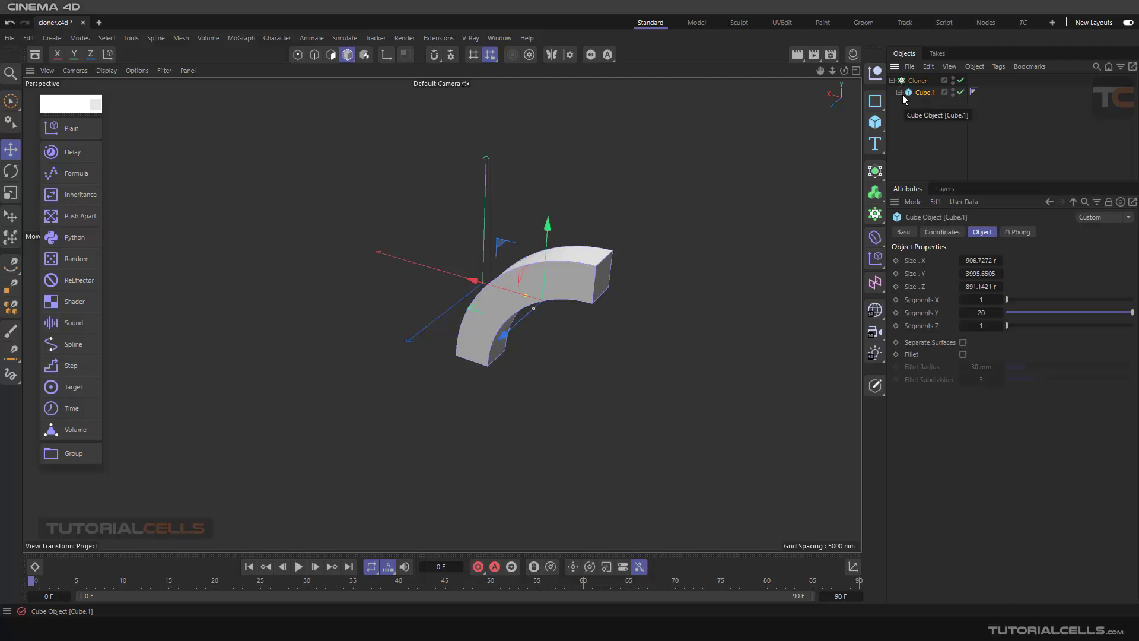
{"action": "left_click", "coordinate": [875, 237], "text": "shift"}
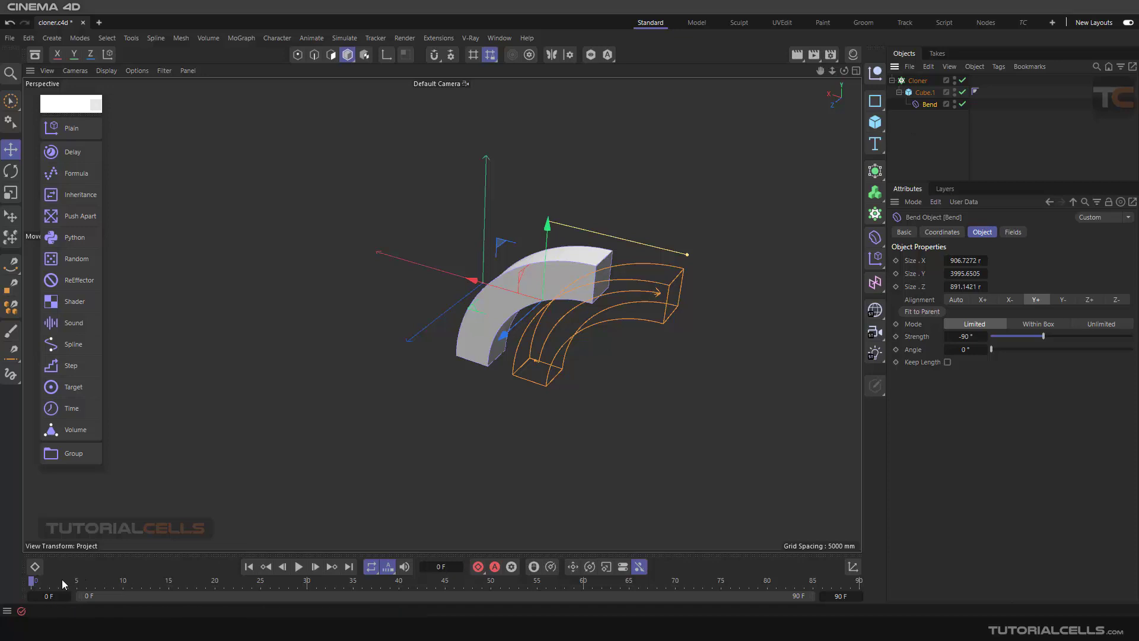
{"action": "left_click", "coordinate": [984, 336]}
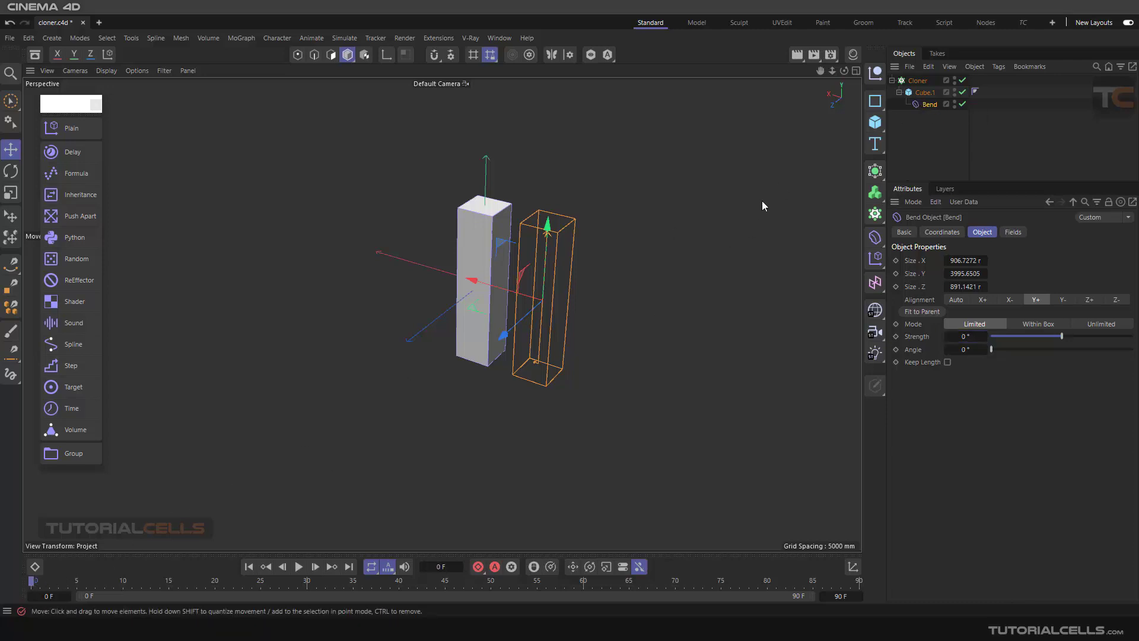
{"action": "left_click", "coordinate": [922, 93]}
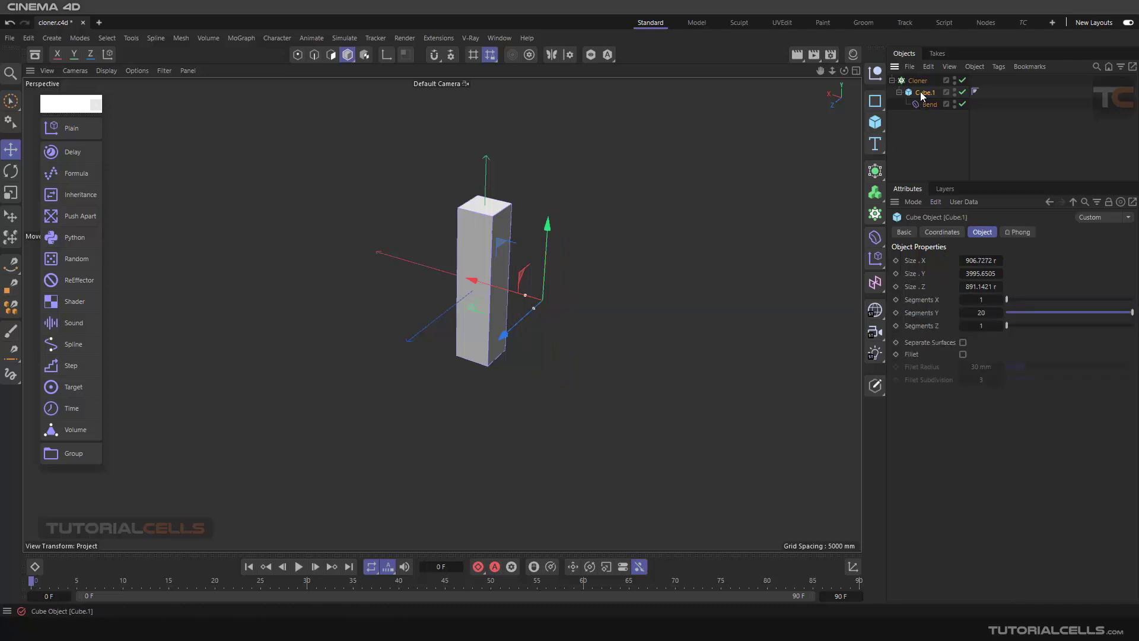
{"action": "key", "text": "Delete"}
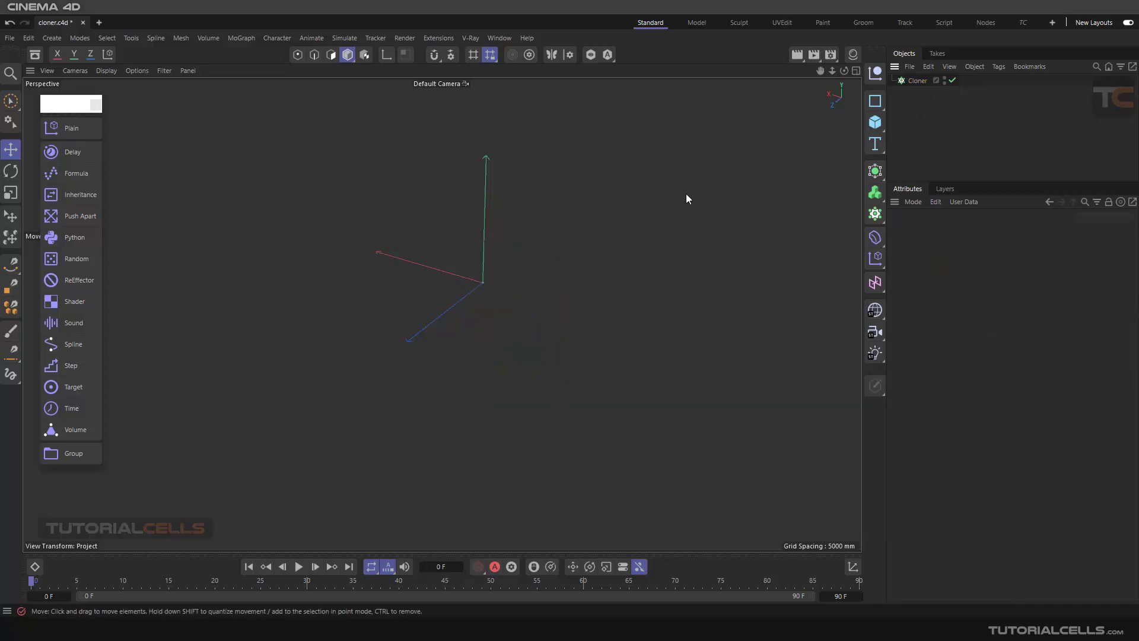
Create a cube about 1034 × 6389 × 1263 mm with 20 Y segments and add a Bend deformer fitted to it
{"action": "left_click", "coordinate": [876, 123]}
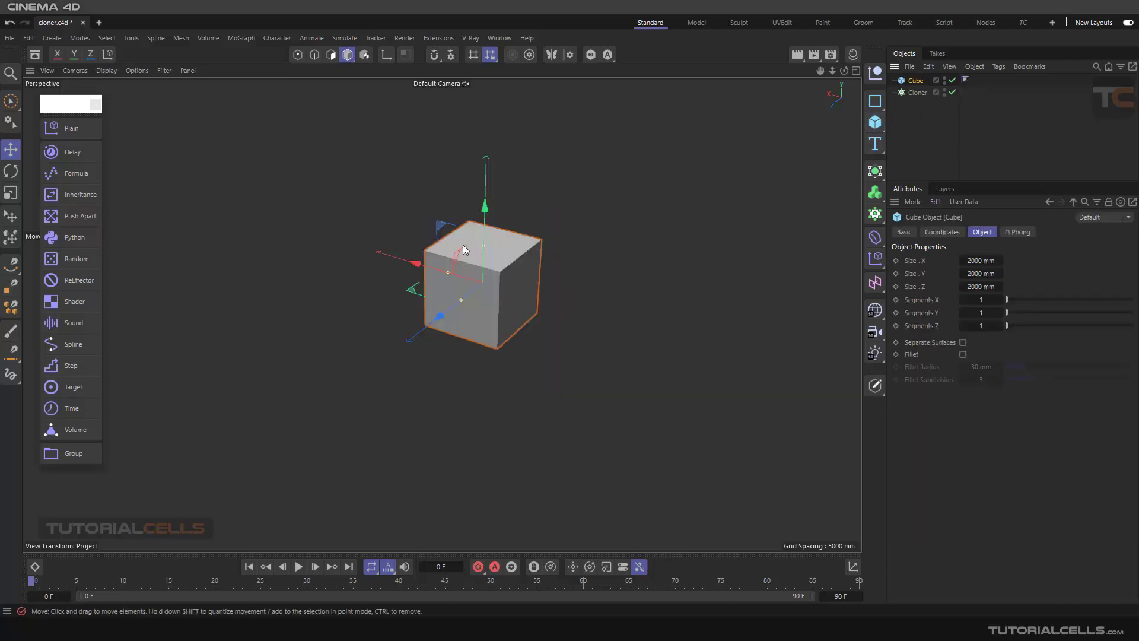
{"action": "left_click_drag", "start_coordinate": [485, 248], "coordinate": [482, 156]}
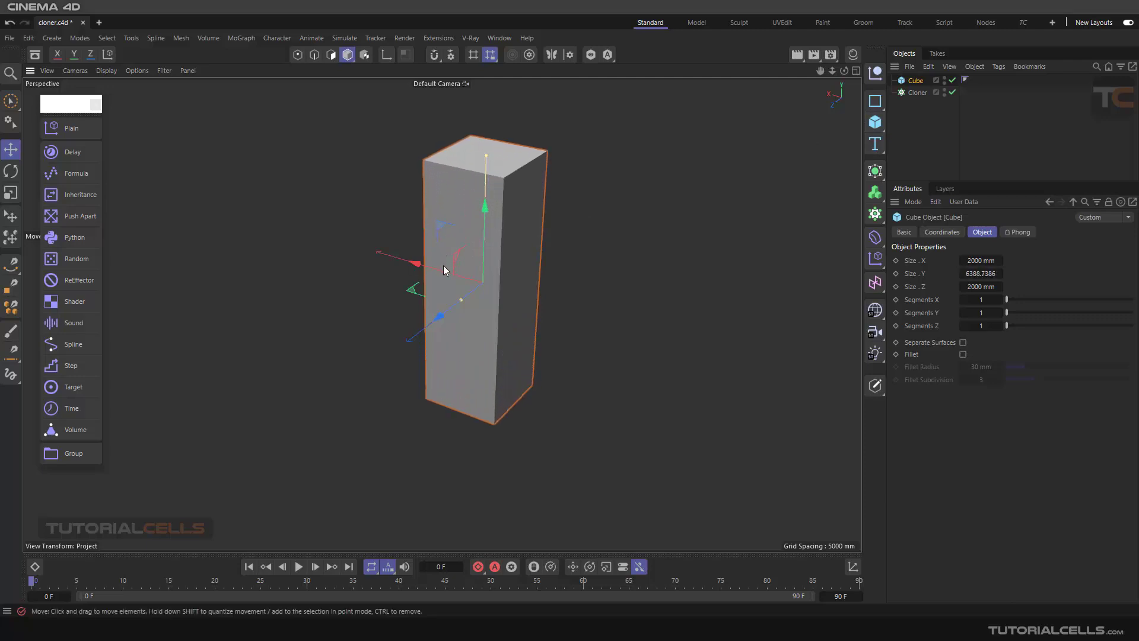
{"action": "left_click_drag", "start_coordinate": [445, 269], "coordinate": [472, 297]}
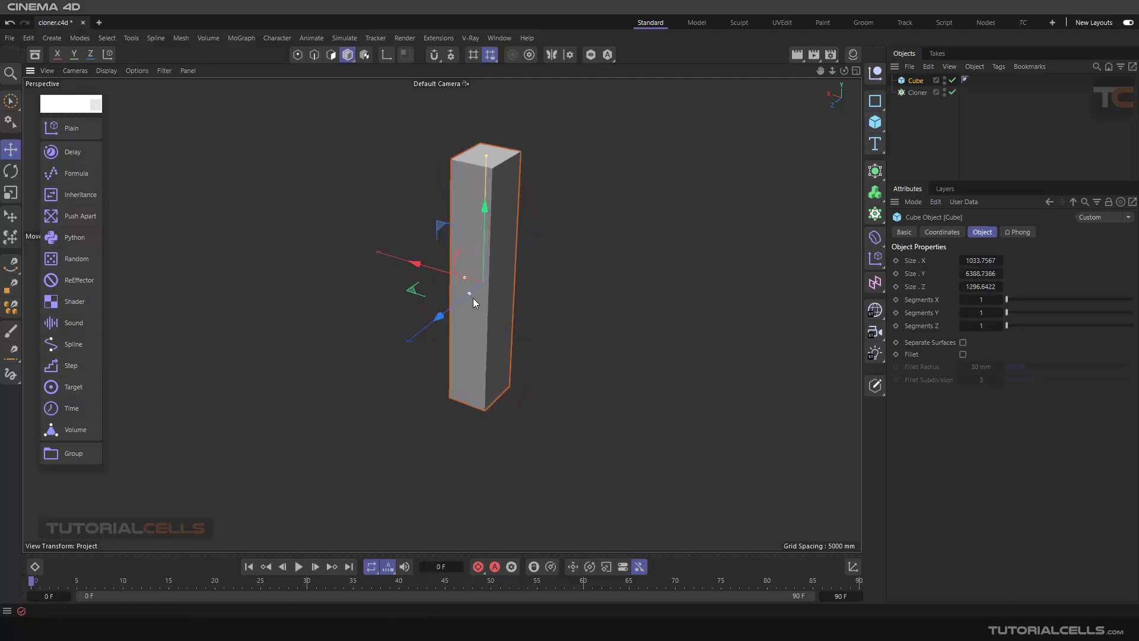
{"action": "left_click_drag", "start_coordinate": [1006, 313], "coordinate": [1132, 313]}
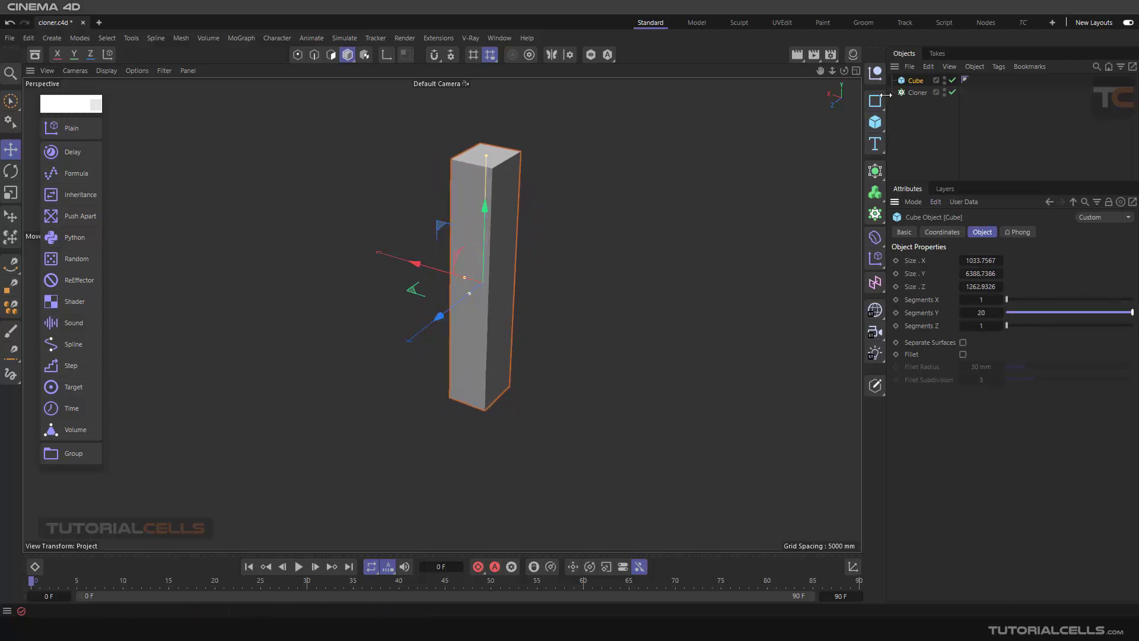
{"action": "left_click", "coordinate": [876, 239], "text": "shift"}
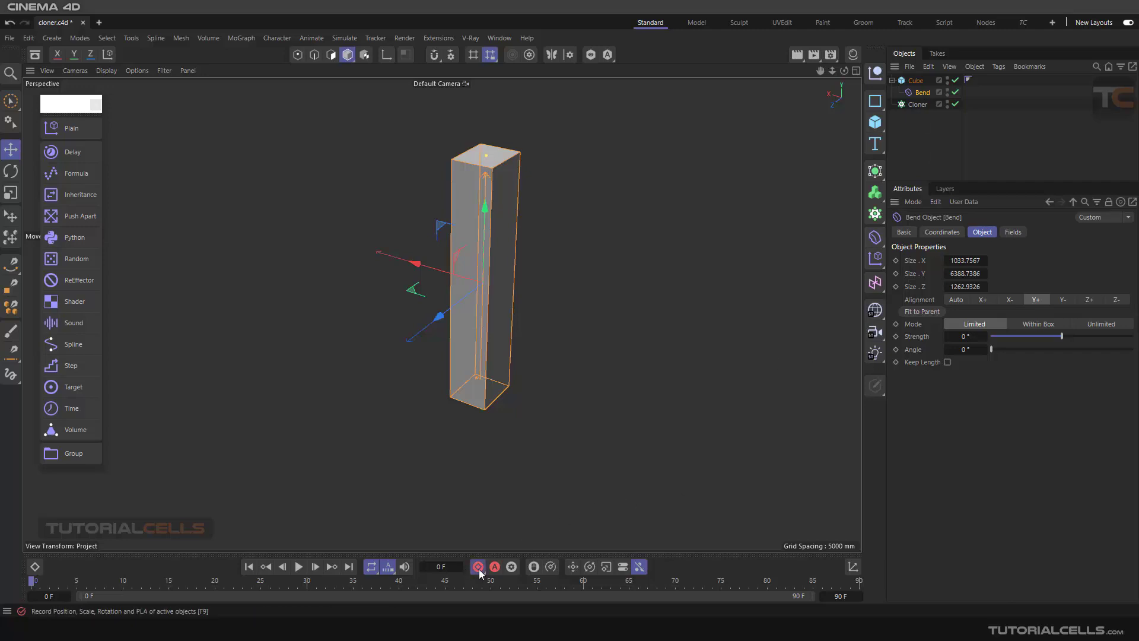
Try to animate the Bend deformer by recording keys at frames 0 and 40 with a strength of -99°
{"action": "left_click_drag", "start_coordinate": [33, 582], "coordinate": [325, 584]}
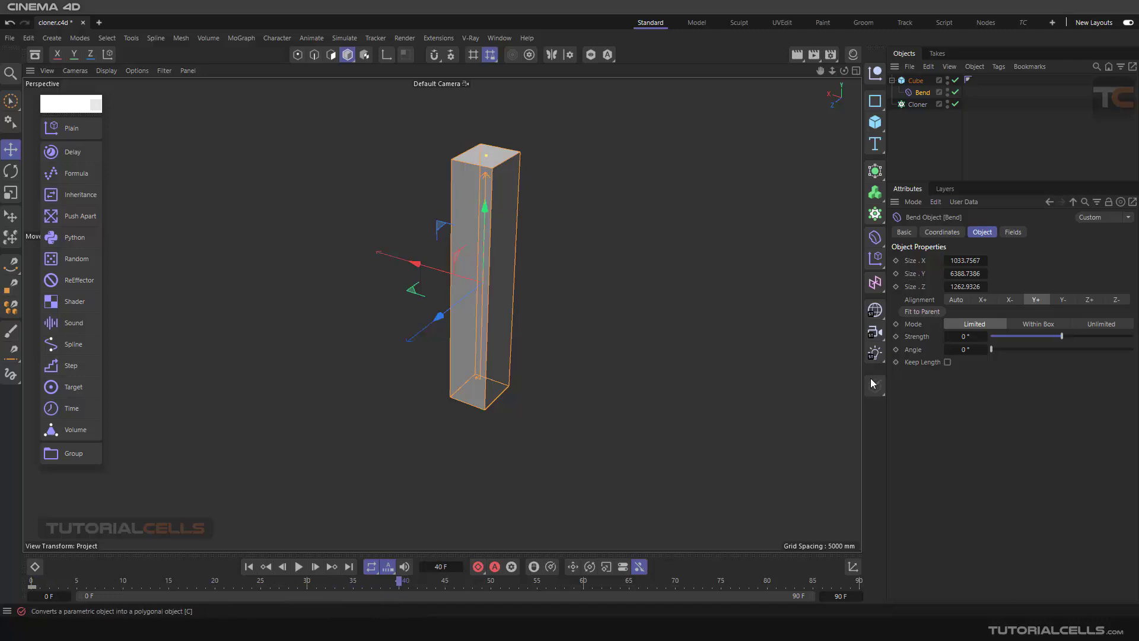
{"action": "left_click_drag", "start_coordinate": [1060, 339], "coordinate": [1044, 337]}
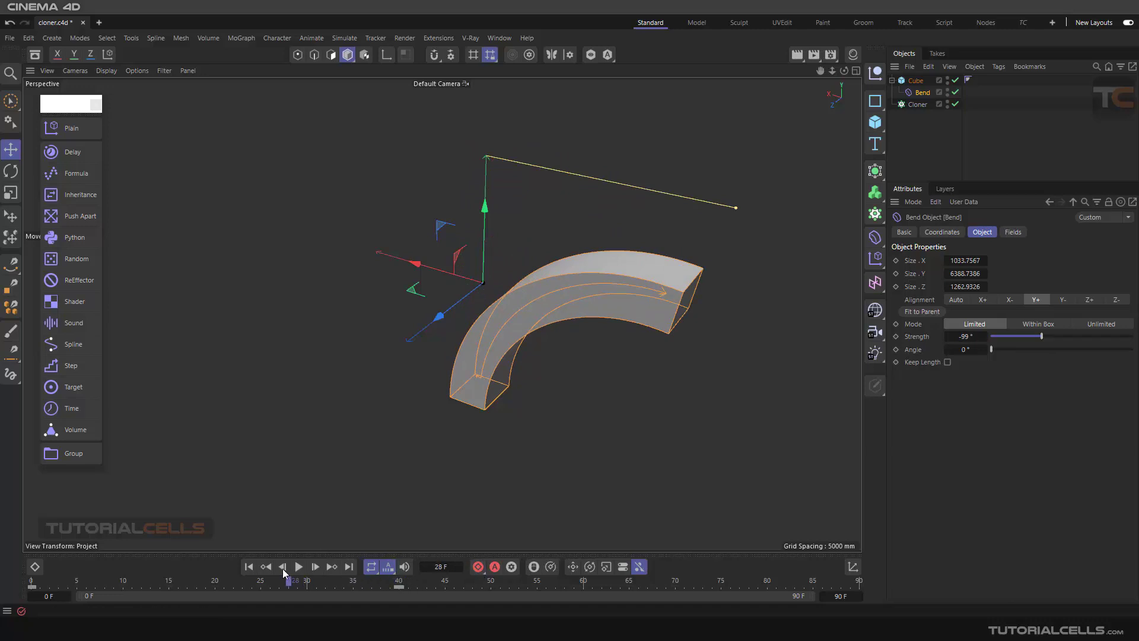
{"action": "left_click_drag", "start_coordinate": [60, 582], "coordinate": [26, 583]}
{"action": "left_click", "coordinate": [984, 337]}
{"action": "right_click", "coordinate": [984, 337]}
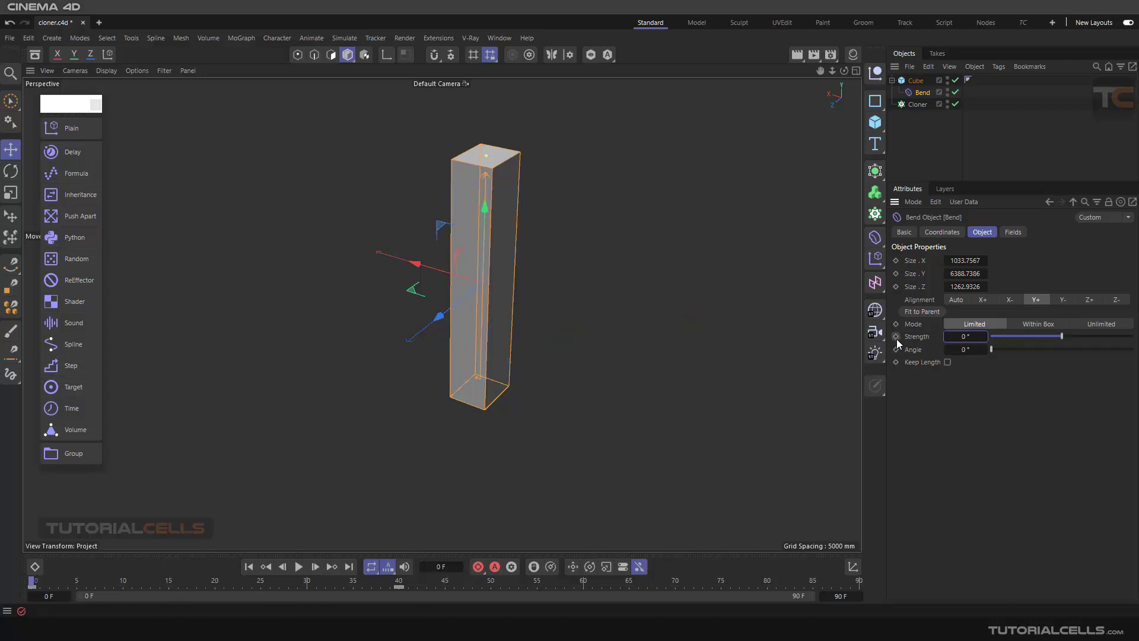
Delete the recorded Bend keyframes from the timeline and return to frame 0
{"action": "left_click", "coordinate": [426, 582]}
{"action": "left_click", "coordinate": [399, 586]}
{"action": "left_click", "coordinate": [398, 588]}
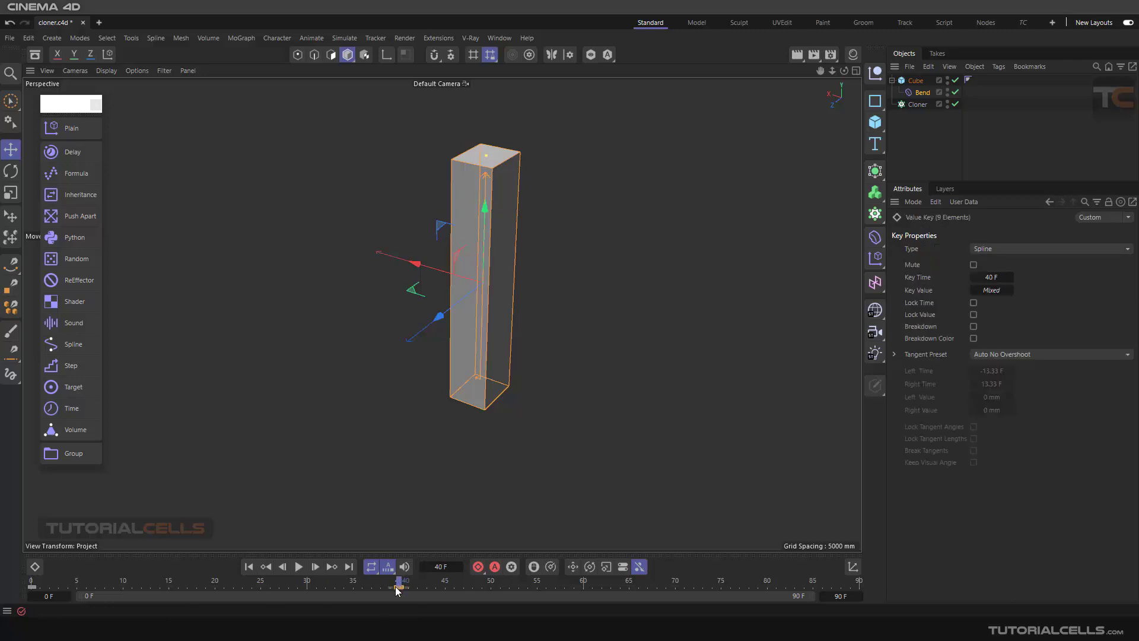
{"action": "key", "text": "Delete"}
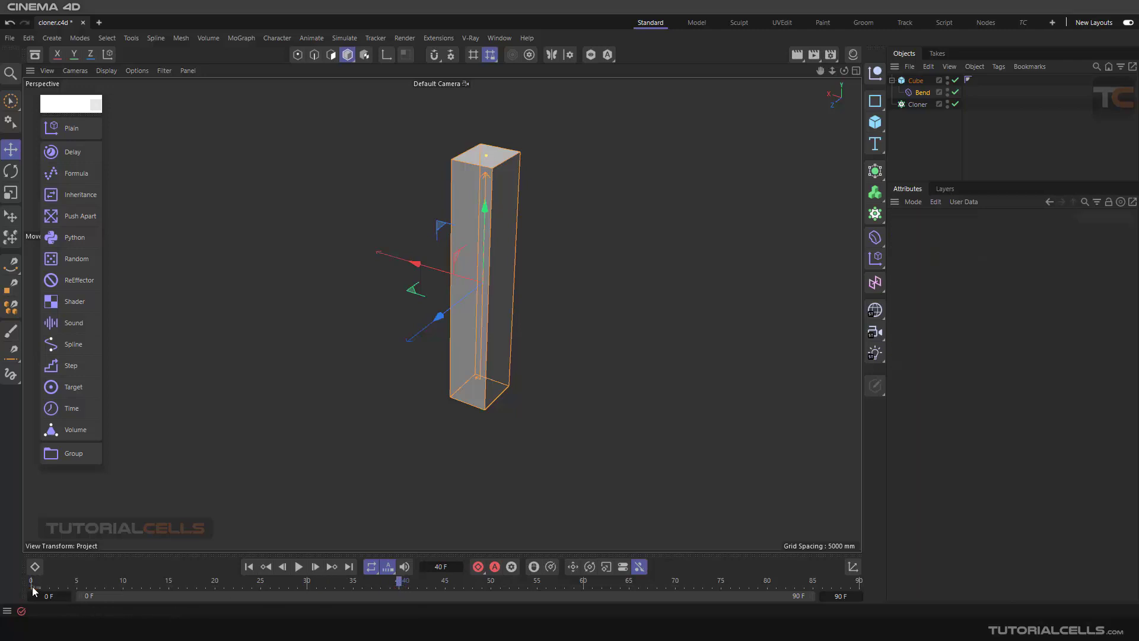
{"action": "left_click", "coordinate": [249, 566]}
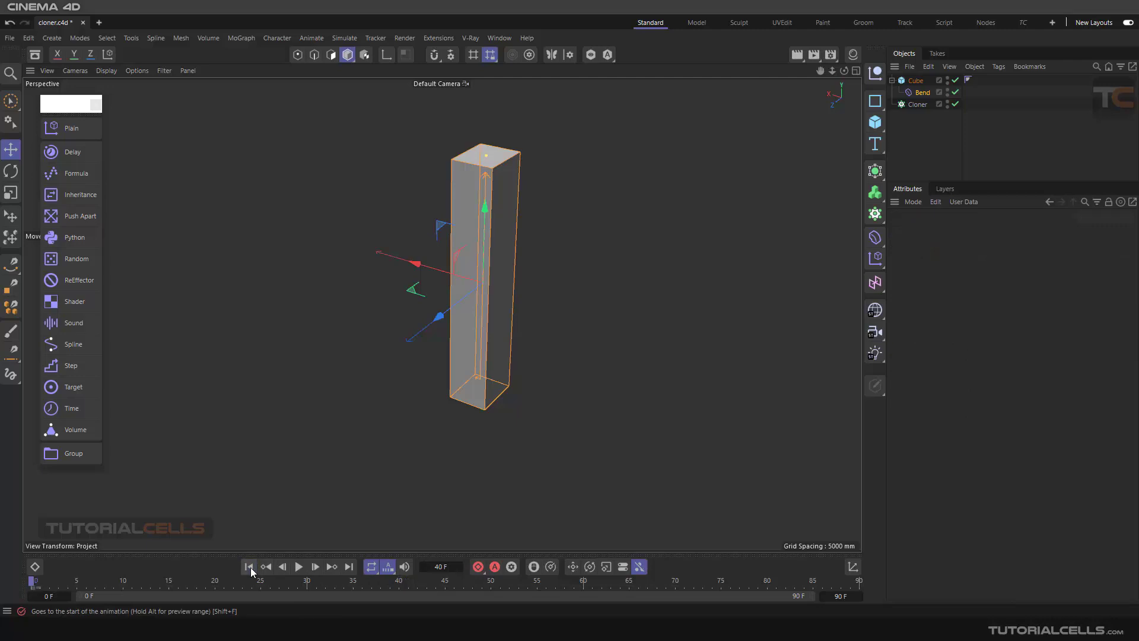
Keyframe the Bend deformer's Strength at 0° on frame 0 and -152° on frame 60
{"action": "left_click", "coordinate": [918, 92]}
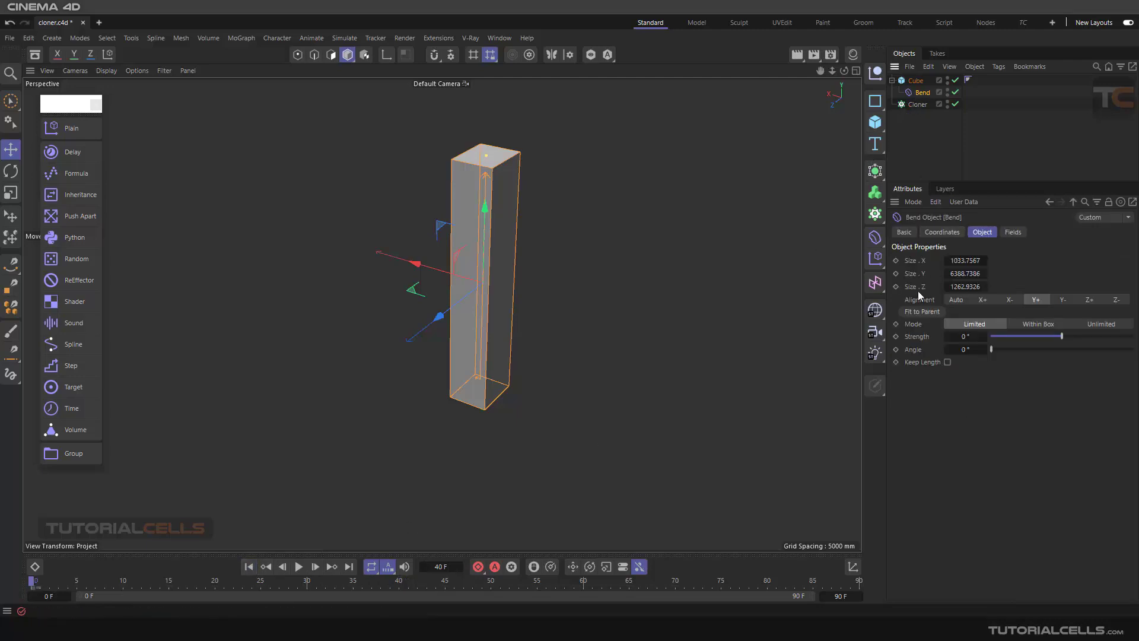
{"action": "left_click", "coordinate": [895, 337]}
{"action": "left_click_drag", "start_coordinate": [33, 584], "coordinate": [482, 584]}
{"action": "left_click_drag", "start_coordinate": [575, 584], "coordinate": [583, 585]}
{"action": "left_click_drag", "start_coordinate": [1063, 336], "coordinate": [1031, 335]}
{"action": "left_click", "coordinate": [896, 337]}
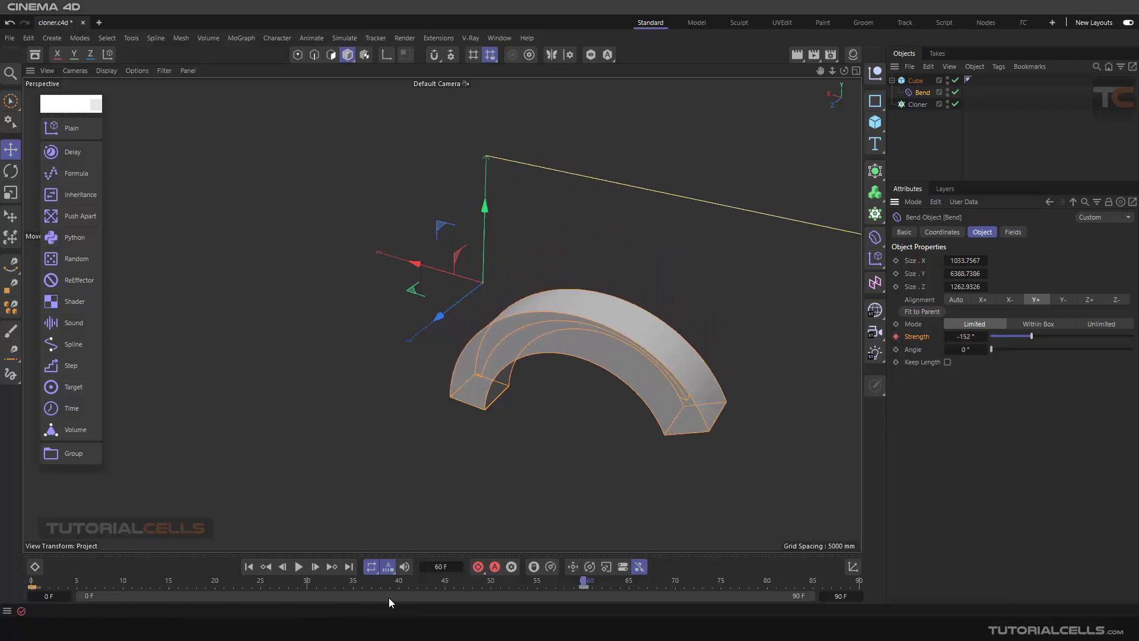
Play the bend animation and move its end keyframe to frame 30 to shorten it
{"action": "left_click_drag", "start_coordinate": [584, 583], "coordinate": [114, 570]}
{"action": "left_click", "coordinate": [299, 567]}
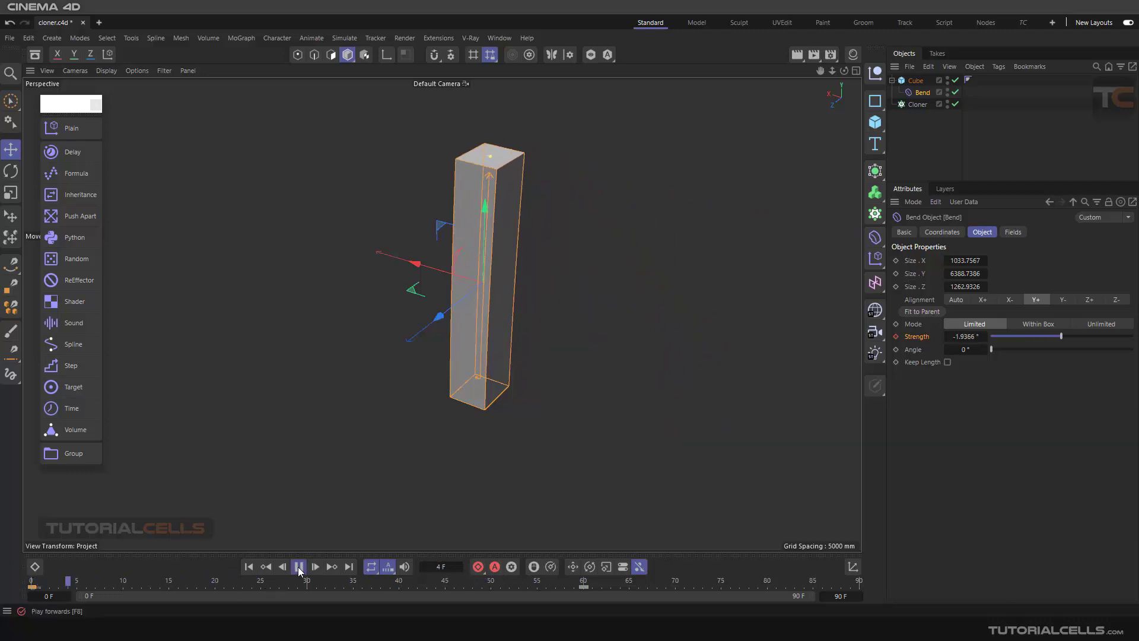
{"action": "left_click", "coordinate": [299, 567]}
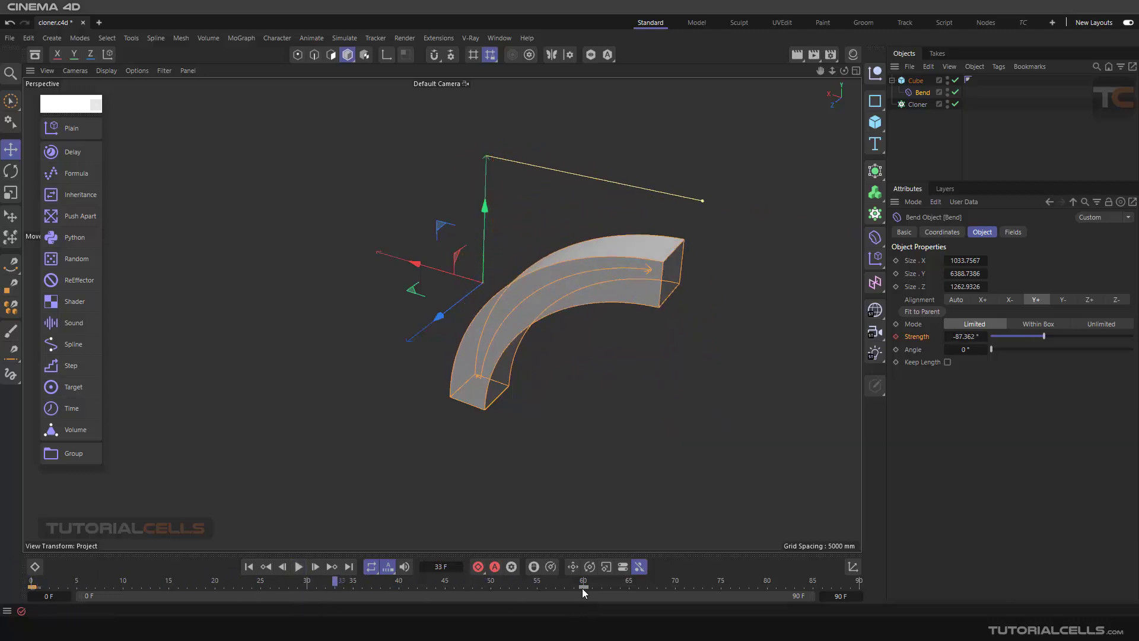
{"action": "left_click_drag", "start_coordinate": [584, 591], "coordinate": [5, 589]}
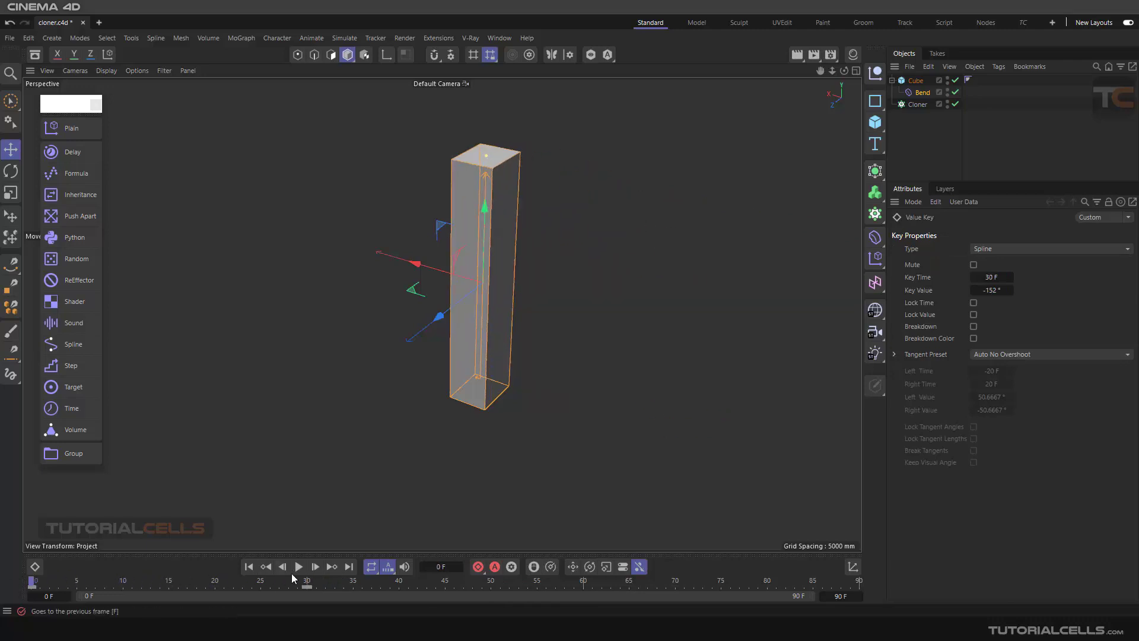
{"action": "left_click", "coordinate": [299, 567]}
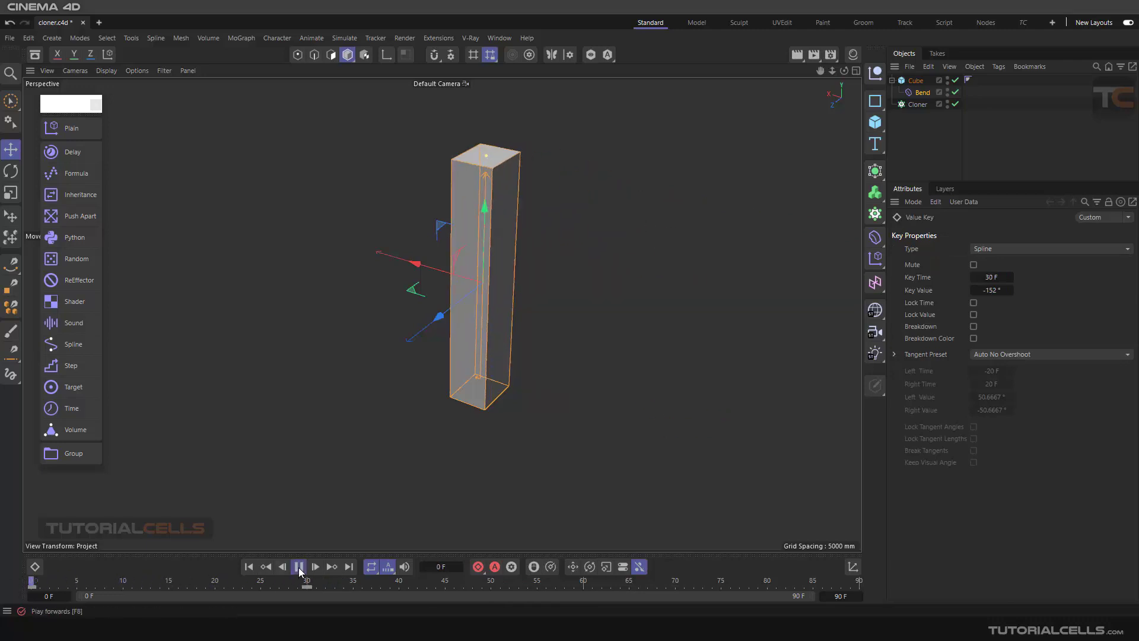
{"action": "left_click", "coordinate": [248, 566]}
Place the animated cube inside the Cloner and set the Cloner's Clones option to Sort
{"action": "left_click", "coordinate": [892, 80]}
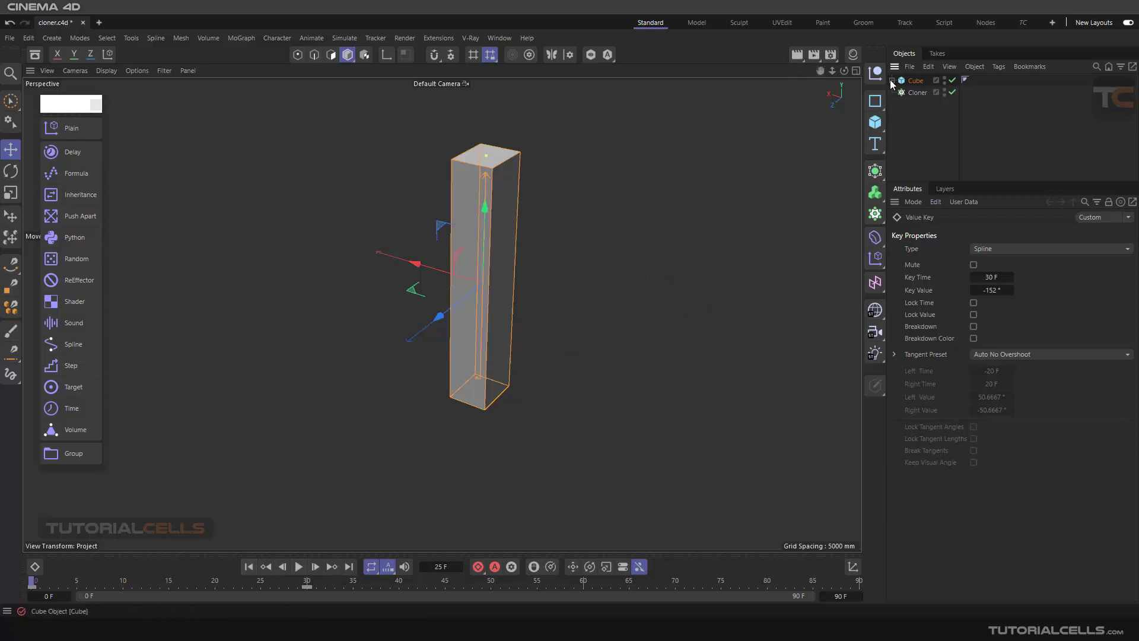
{"action": "scroll", "coordinate": [653, 281], "scroll_direction": "down", "scroll_amount": 4}
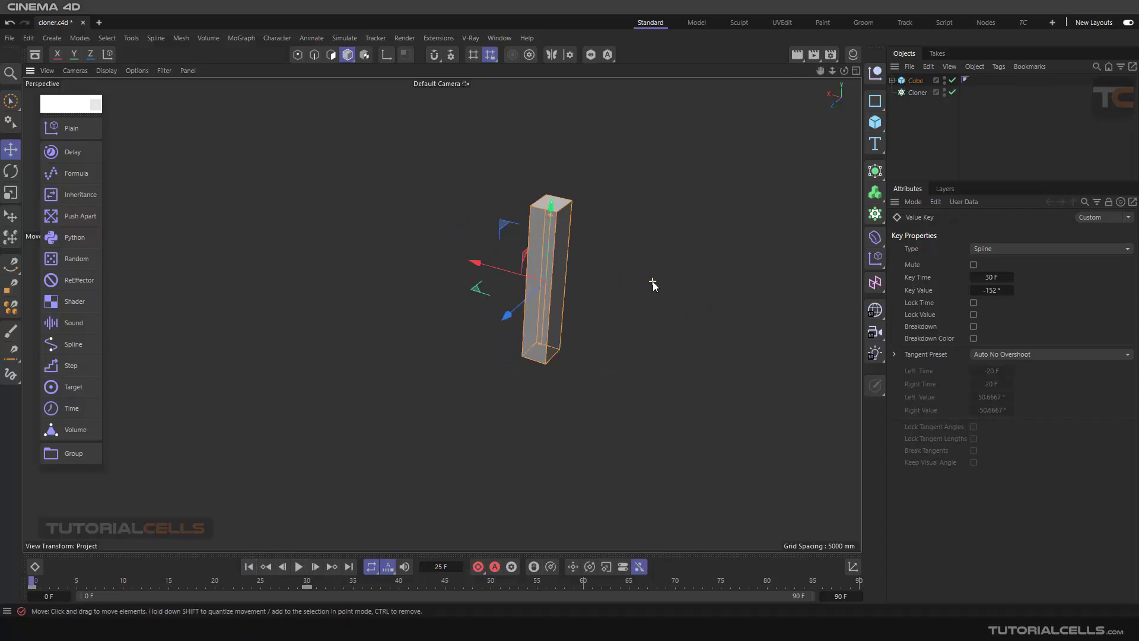
{"action": "middle_click_drag", "start_coordinate": [653, 281], "coordinate": [635, 275], "text": "alt"}
{"action": "left_click_drag", "start_coordinate": [915, 81], "coordinate": [913, 92]}
{"action": "left_click", "coordinate": [916, 82]}
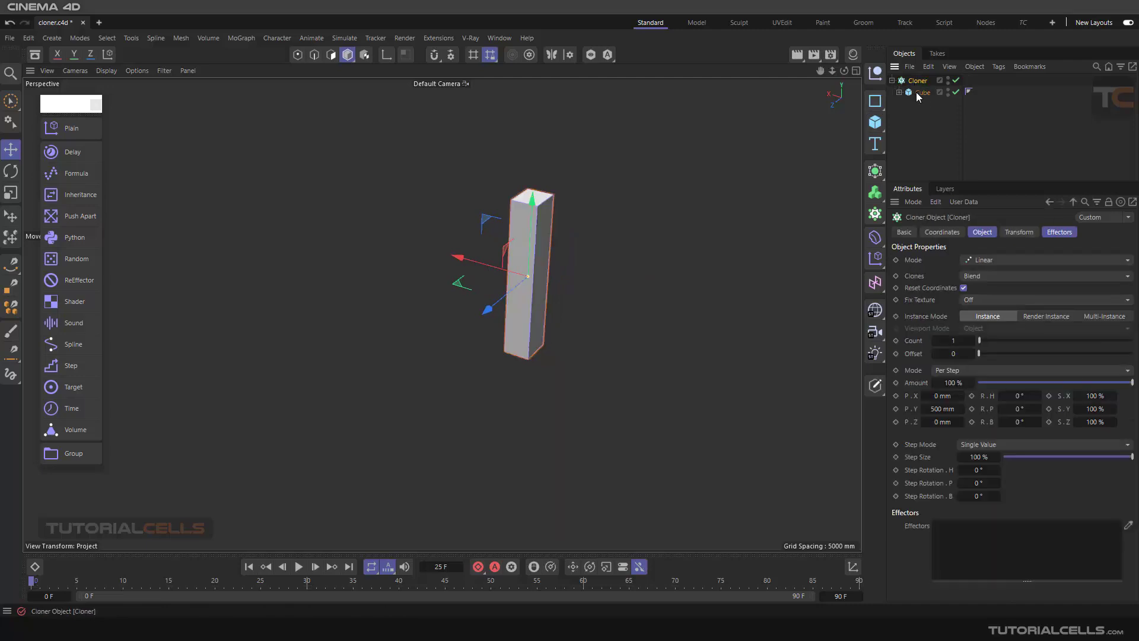
{"action": "left_click", "coordinate": [988, 275]}
{"action": "left_click", "coordinate": [986, 328]}
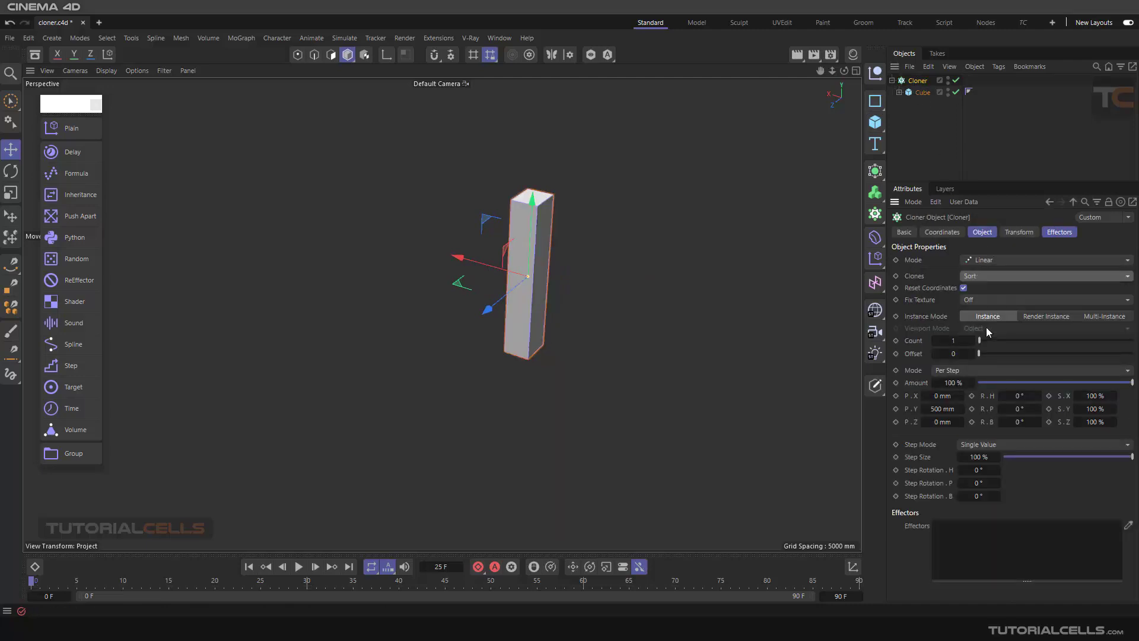
Switch the Cloner to Grid mode with 8 clones along X and widen the X spacing to about 4851 mm
{"action": "left_click", "coordinate": [984, 262]}
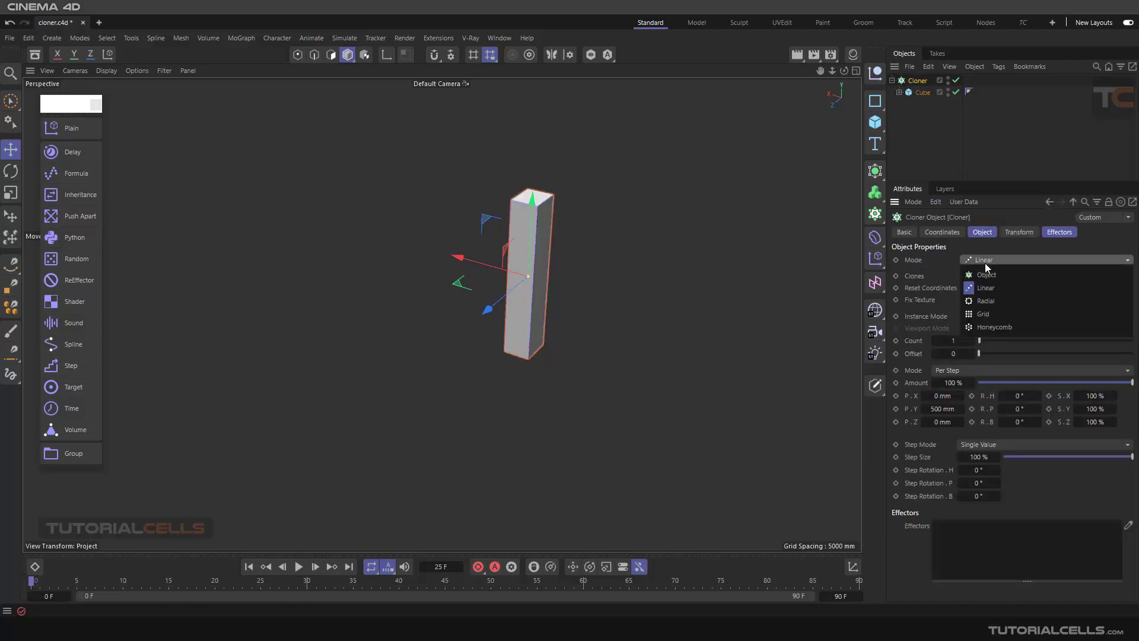
{"action": "left_click", "coordinate": [988, 312]}
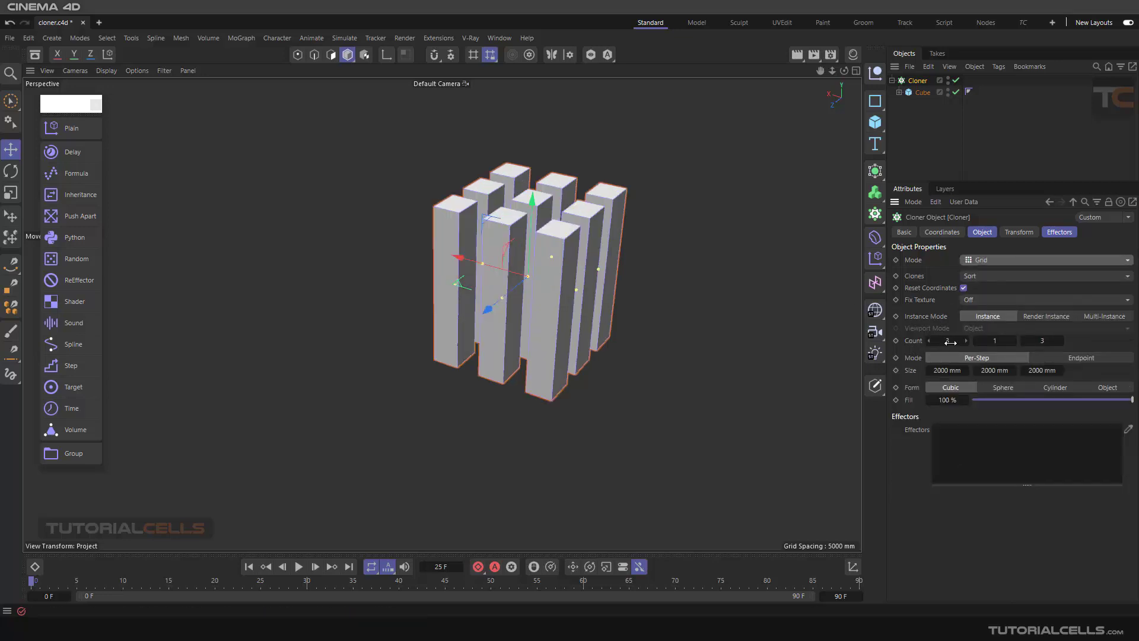
{"action": "left_click_drag", "start_coordinate": [950, 343], "coordinate": [977, 342]}
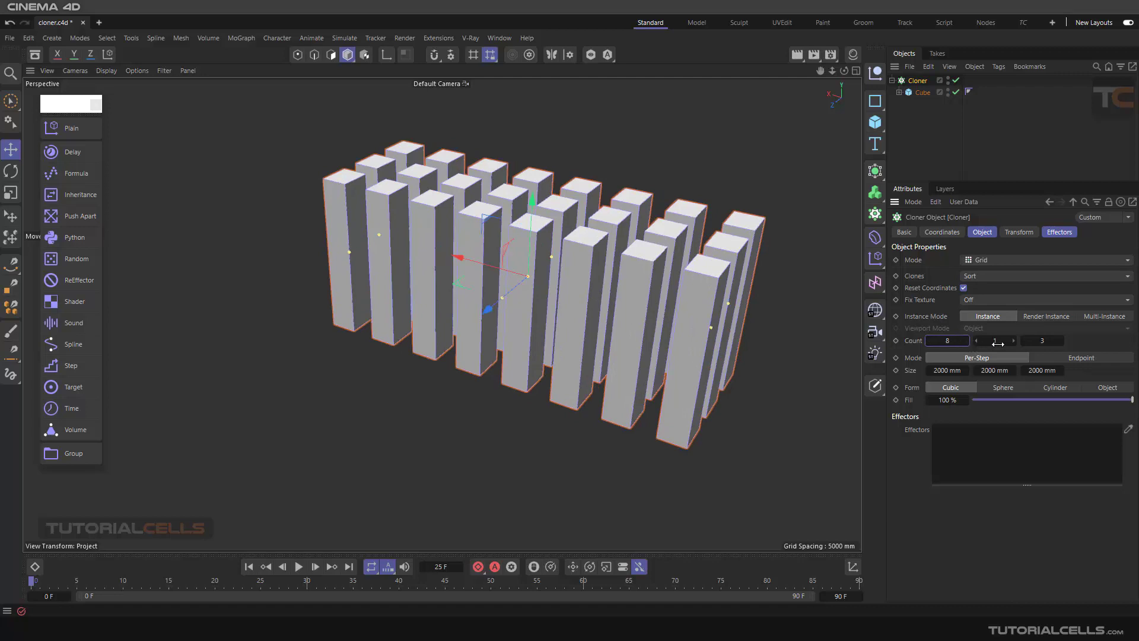
{"action": "left_click_drag", "start_coordinate": [378, 233], "coordinate": [201, 195]}
{"action": "scroll", "coordinate": [422, 277], "scroll_direction": "down", "scroll_amount": 6}
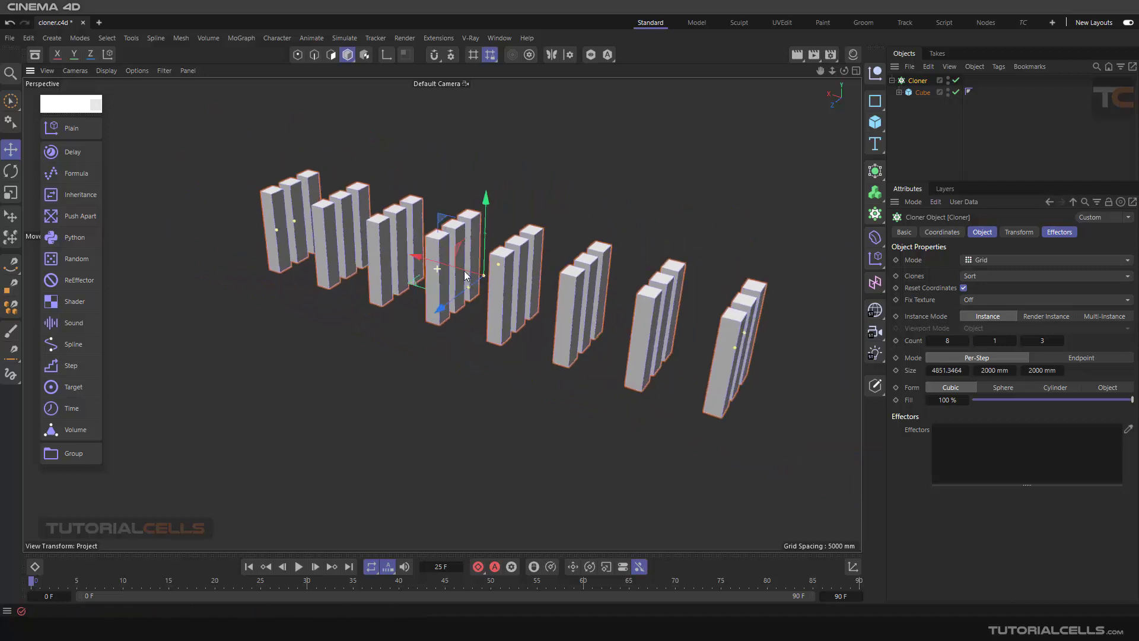
Play the bending grid of clones, rewind to frame 0 and start the playback again
{"action": "middle_click_drag", "start_coordinate": [492, 259], "coordinate": [458, 242], "text": "alt"}
{"action": "left_click", "coordinate": [298, 567]}
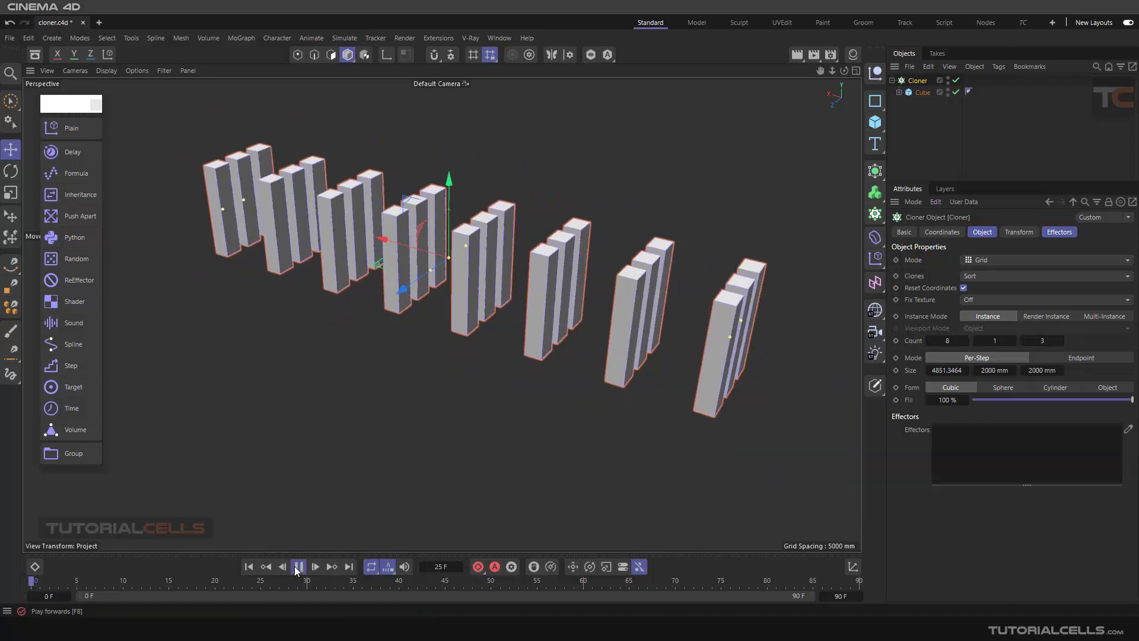
{"action": "left_click", "coordinate": [299, 566]}
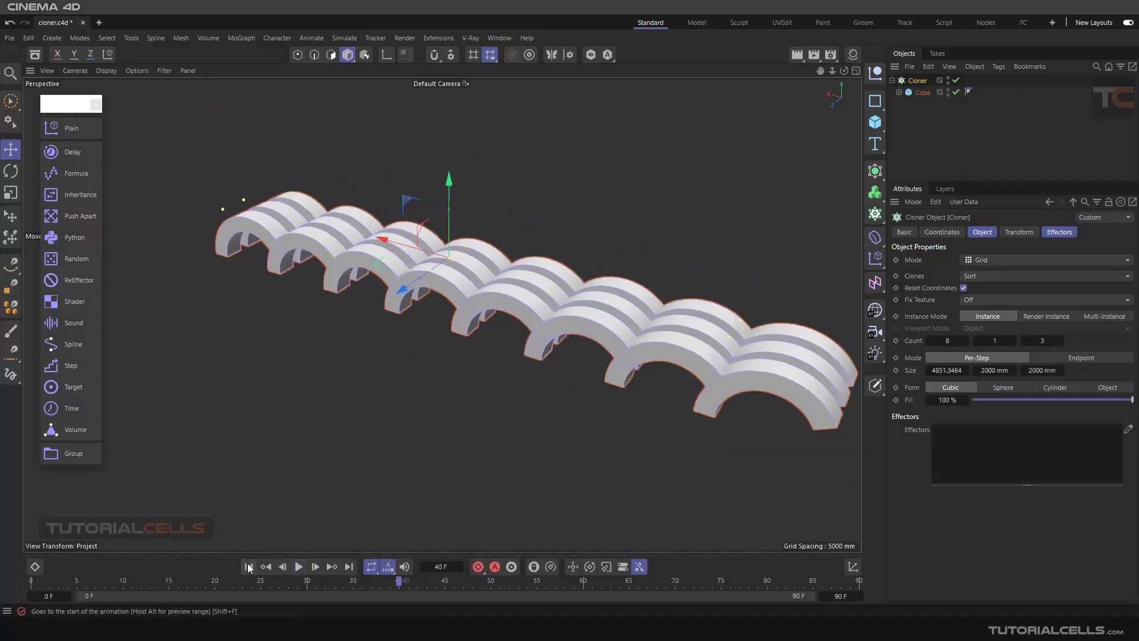
{"action": "left_click", "coordinate": [249, 567]}
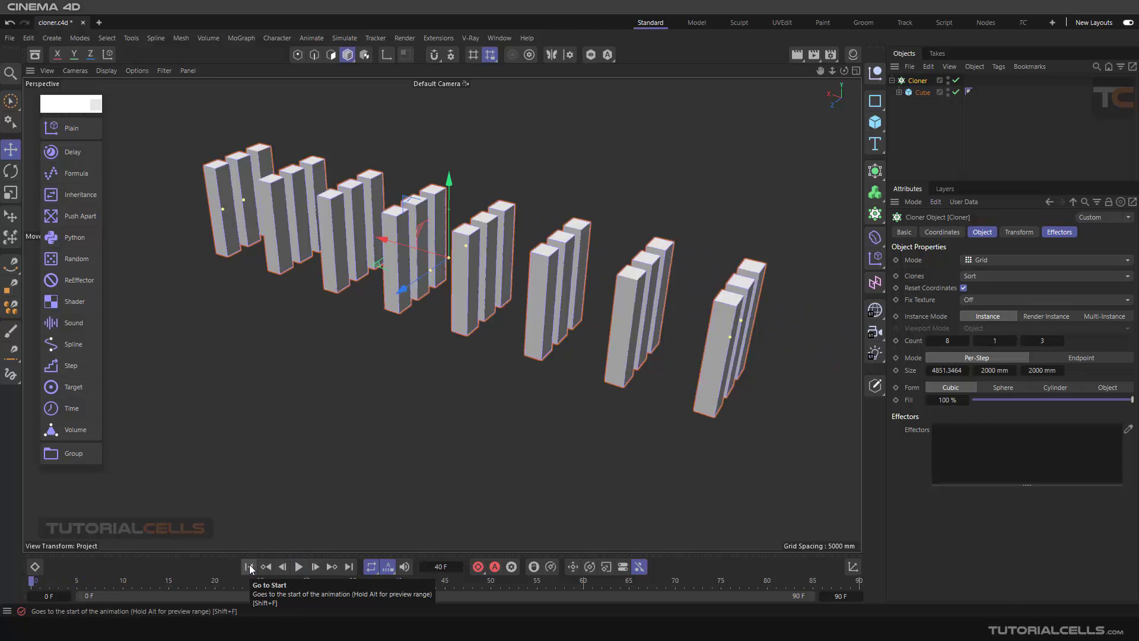
{"action": "left_click", "coordinate": [299, 567]}
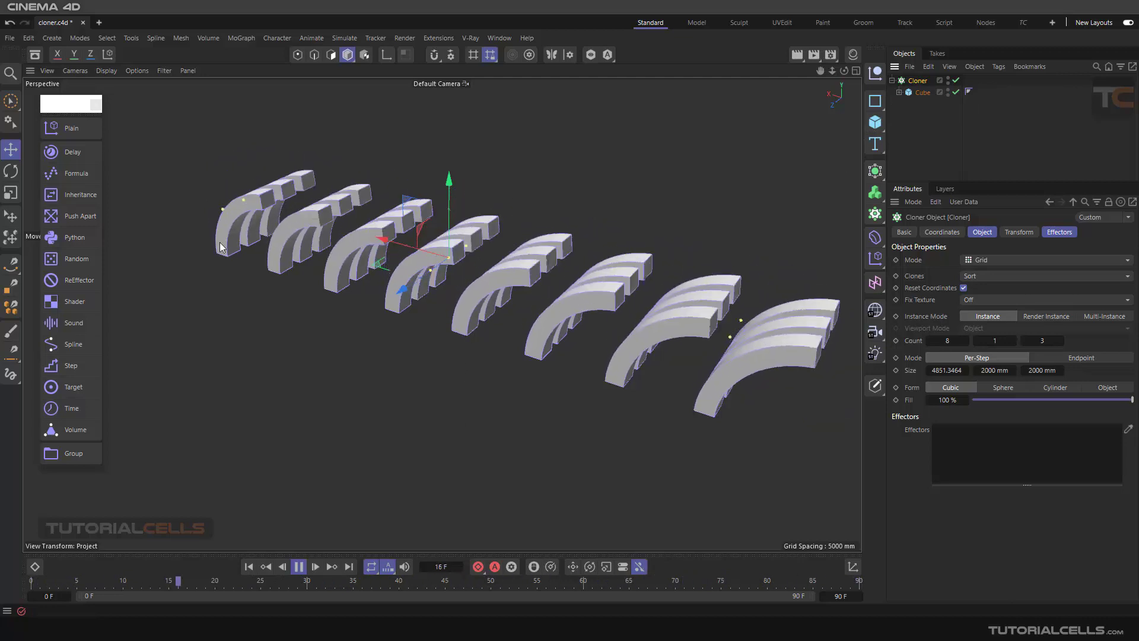
Add a Plain effector to the Cloner, disable its Position transform and set its Time Offset to 14 F
{"action": "left_click", "coordinate": [86, 133]}
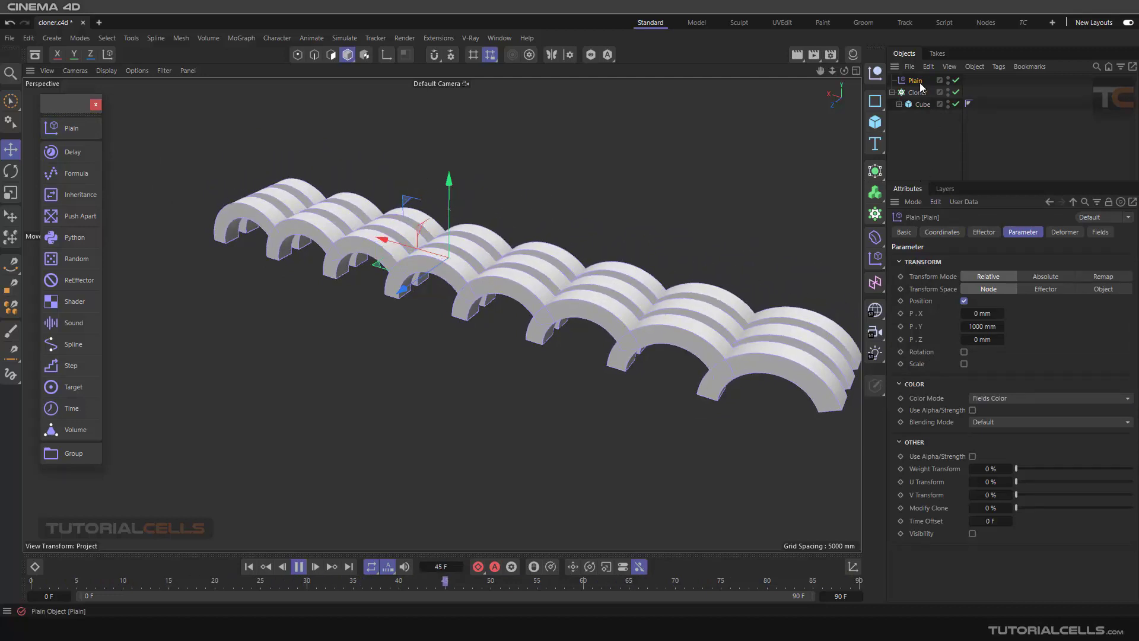
{"action": "left_click", "coordinate": [964, 300]}
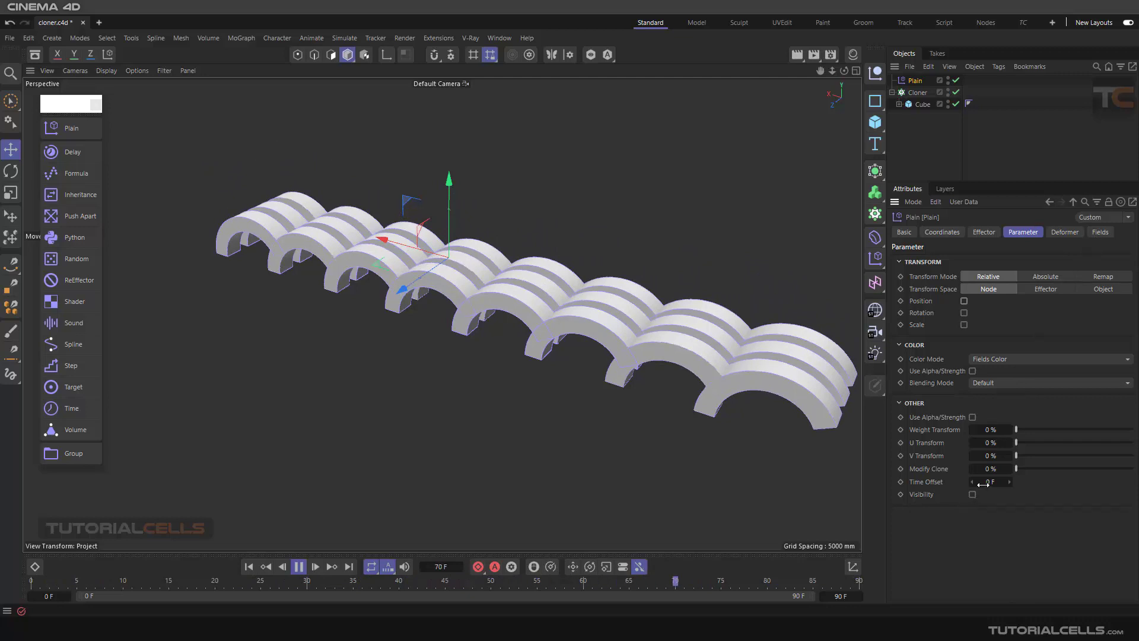
{"action": "left_click", "coordinate": [1009, 481]}
Add a Linear Field to the Plain effector and extend its falloff along X across the middle rows of clones
{"action": "left_click", "coordinate": [1101, 232]}
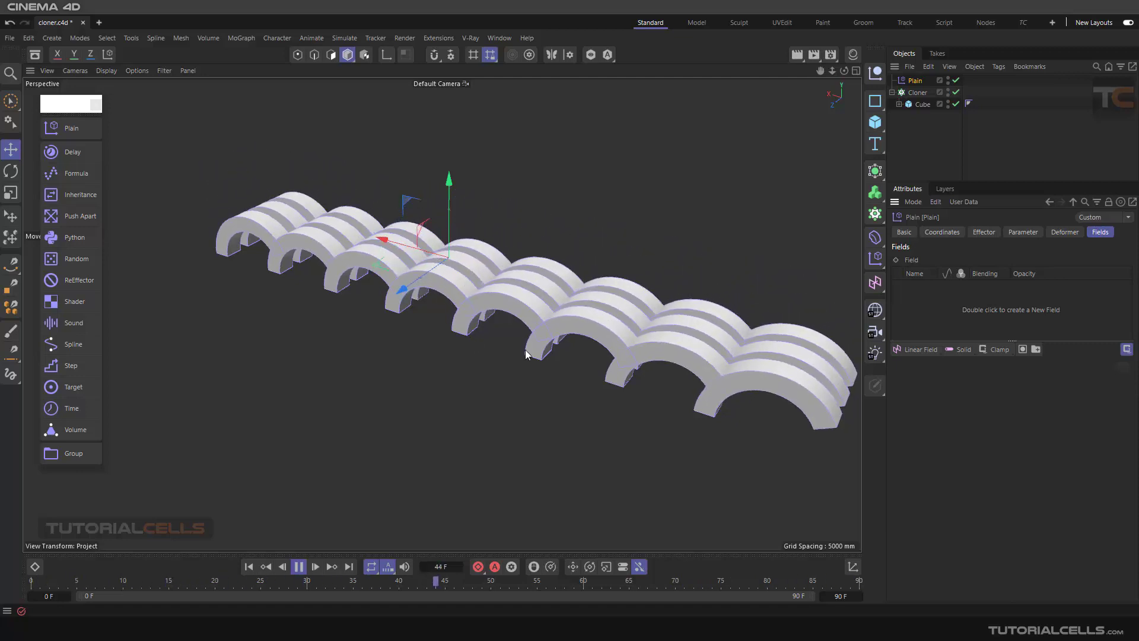
{"action": "left_click", "coordinate": [905, 350]}
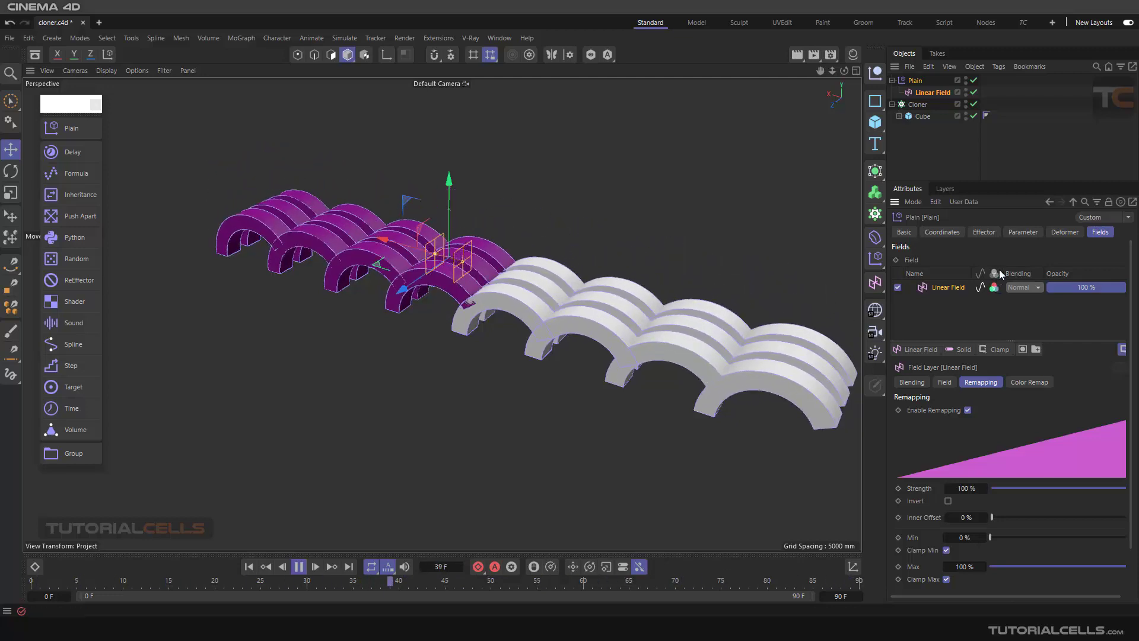
{"action": "left_click_drag", "start_coordinate": [383, 245], "coordinate": [453, 262]}
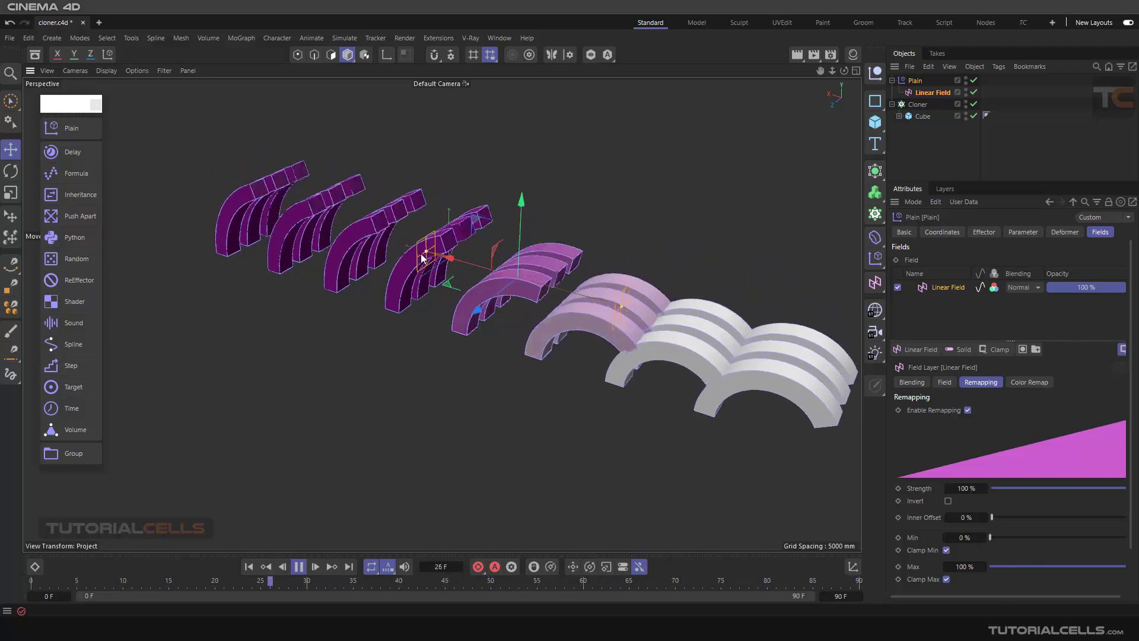
Set the Plain effector's Time Offset to 10 F while the bend animation plays
{"action": "key", "text": "ctrl+a"}
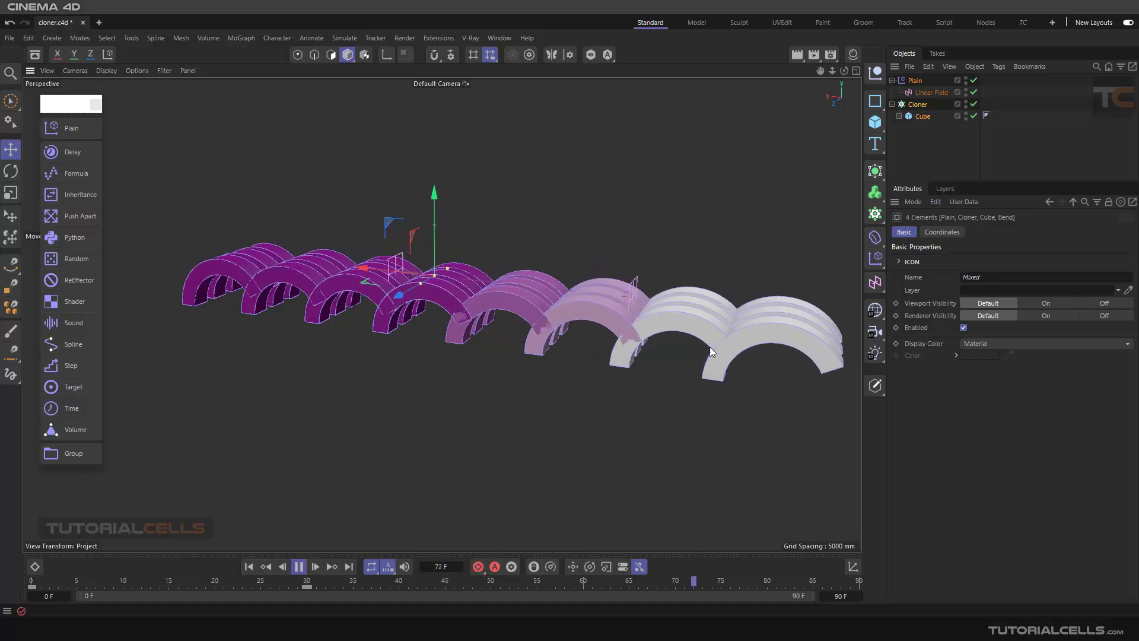
{"action": "left_click", "coordinate": [913, 82]}
{"action": "left_click", "coordinate": [1023, 232]}
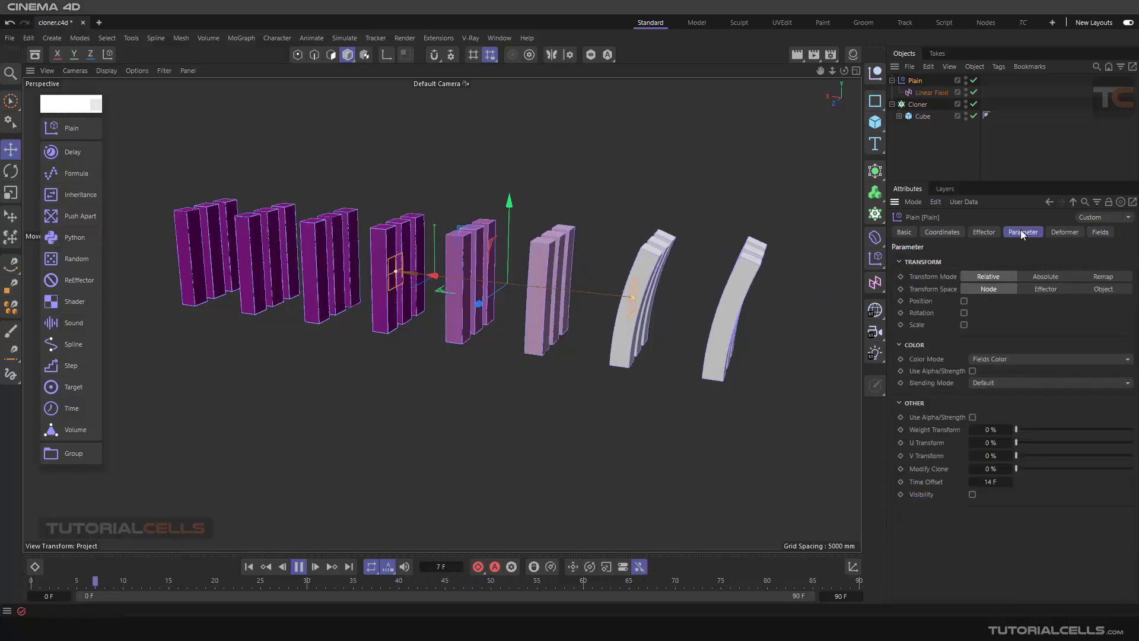
{"action": "double_click", "coordinate": [989, 481]}
{"action": "type", "text": "10"}
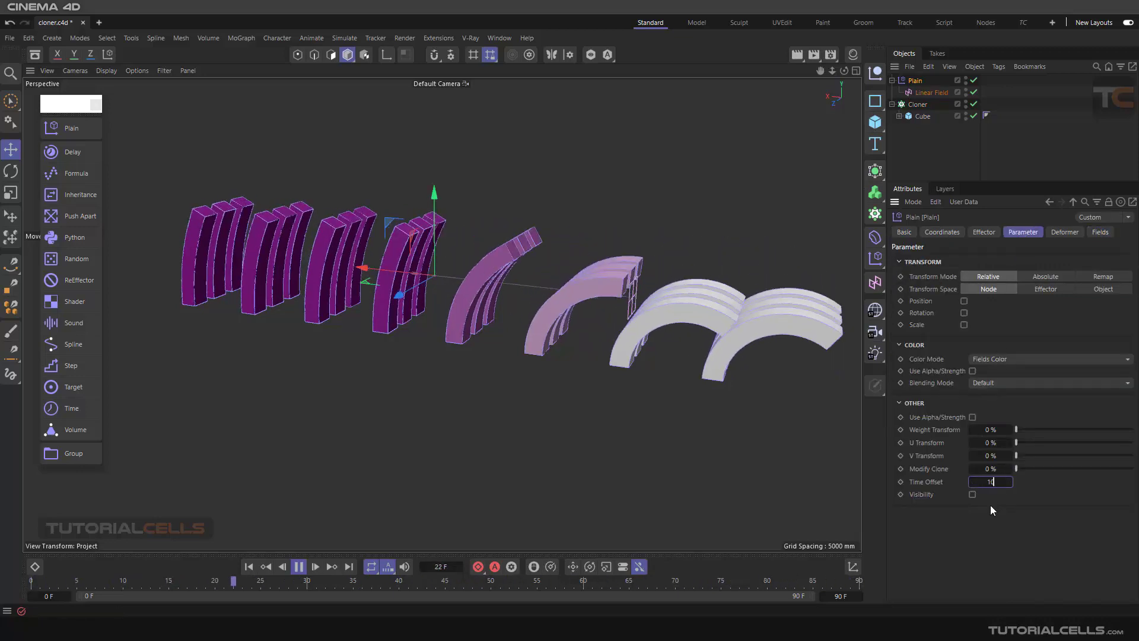
{"action": "key", "text": "Return"}
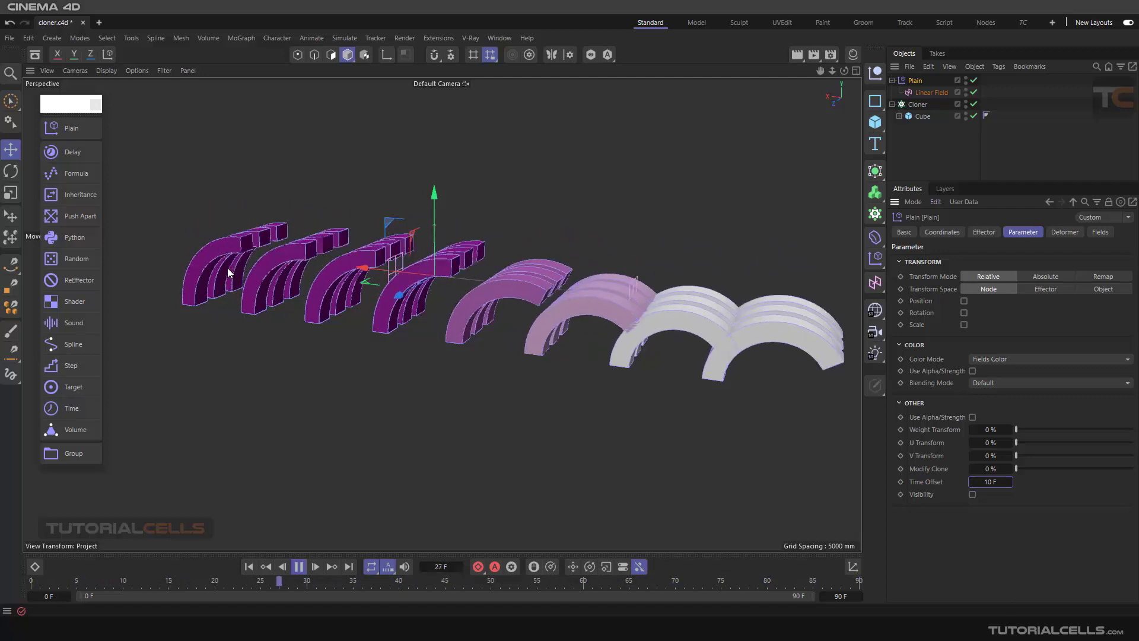
{"action": "left_click", "coordinate": [934, 482]}
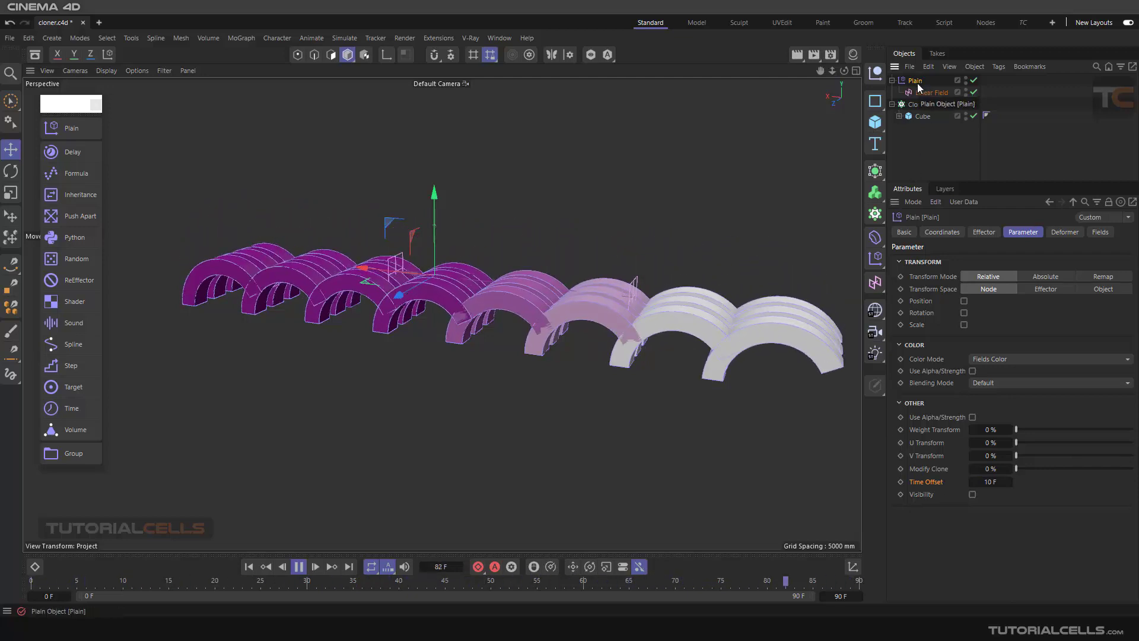
Stop the playback, return to frame 0 and delete all objects from the scene
{"action": "left_click", "coordinate": [298, 567]}
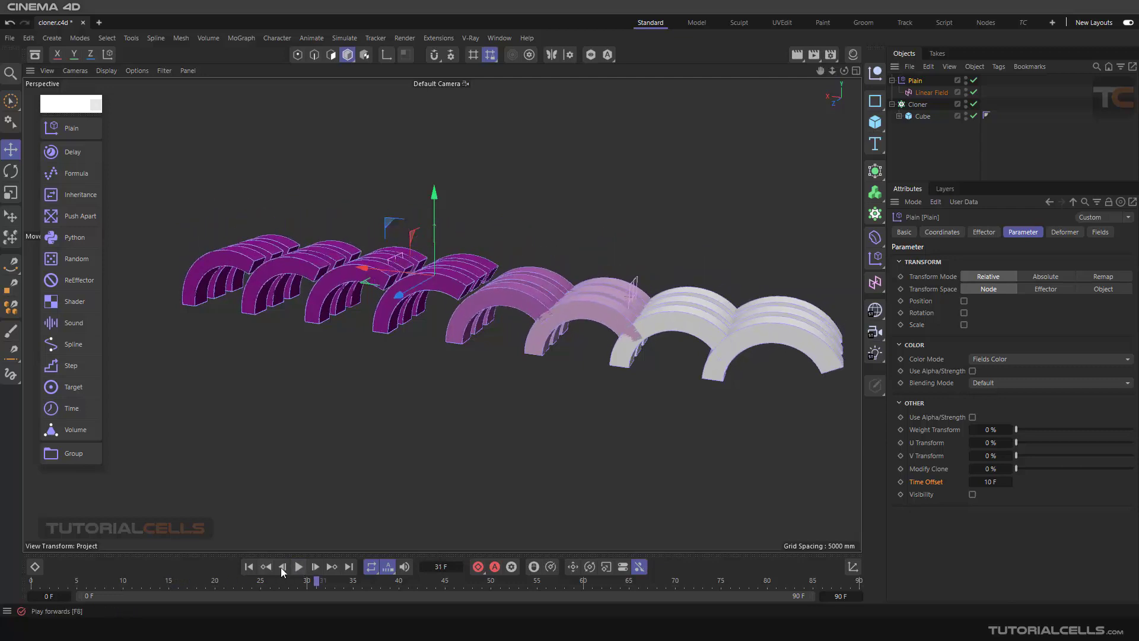
{"action": "left_click", "coordinate": [248, 567]}
{"action": "left_click_drag", "start_coordinate": [925, 146], "coordinate": [919, 64]}
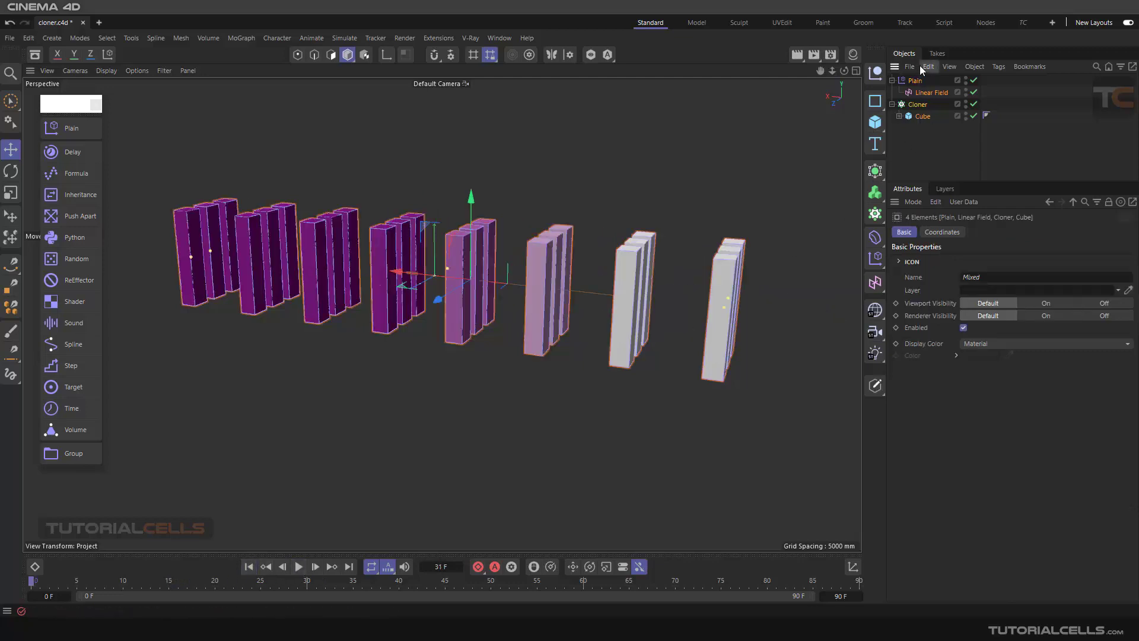
{"action": "key", "text": "Delete"}
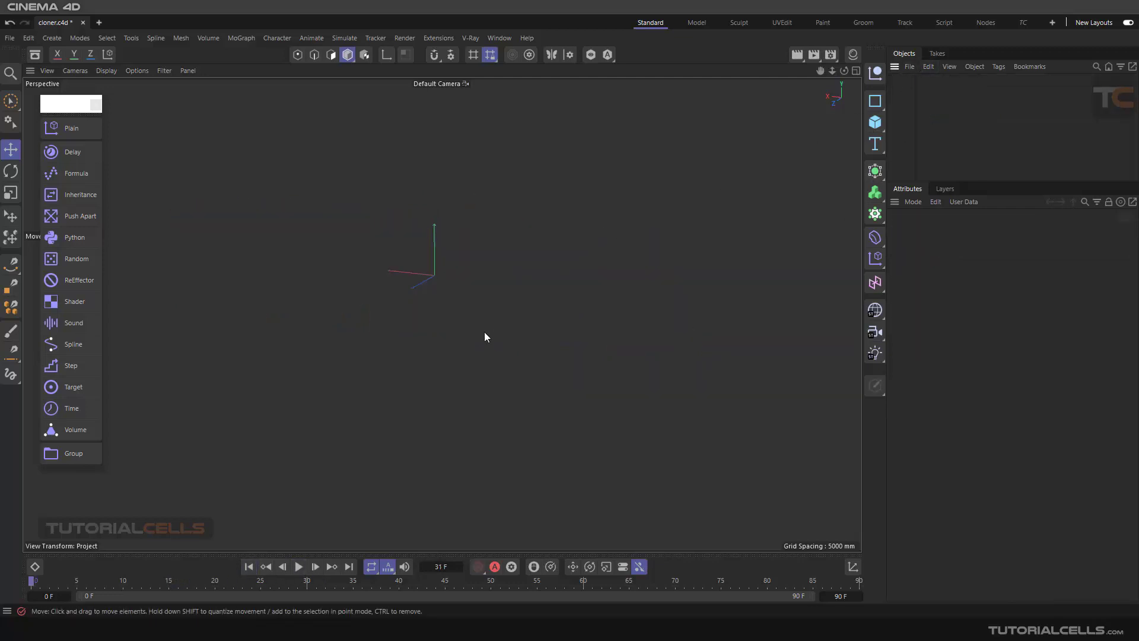
Add a standalone Plain effector, view its Deformer settings and delete the effector
{"action": "left_click", "coordinate": [68, 128]}
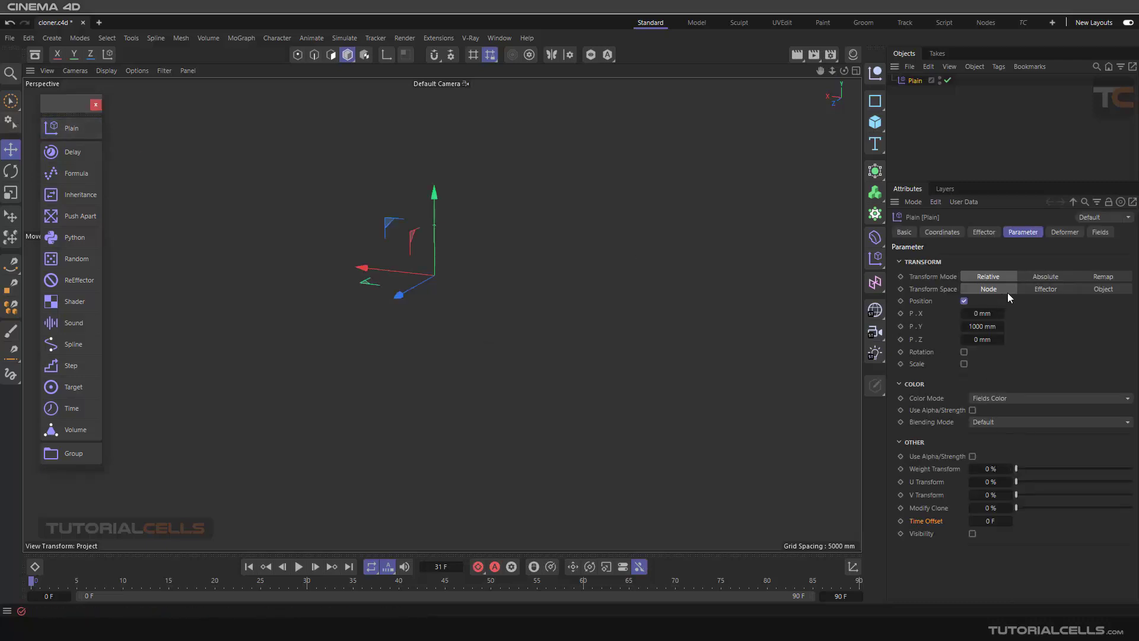
{"action": "left_click", "coordinate": [1057, 232]}
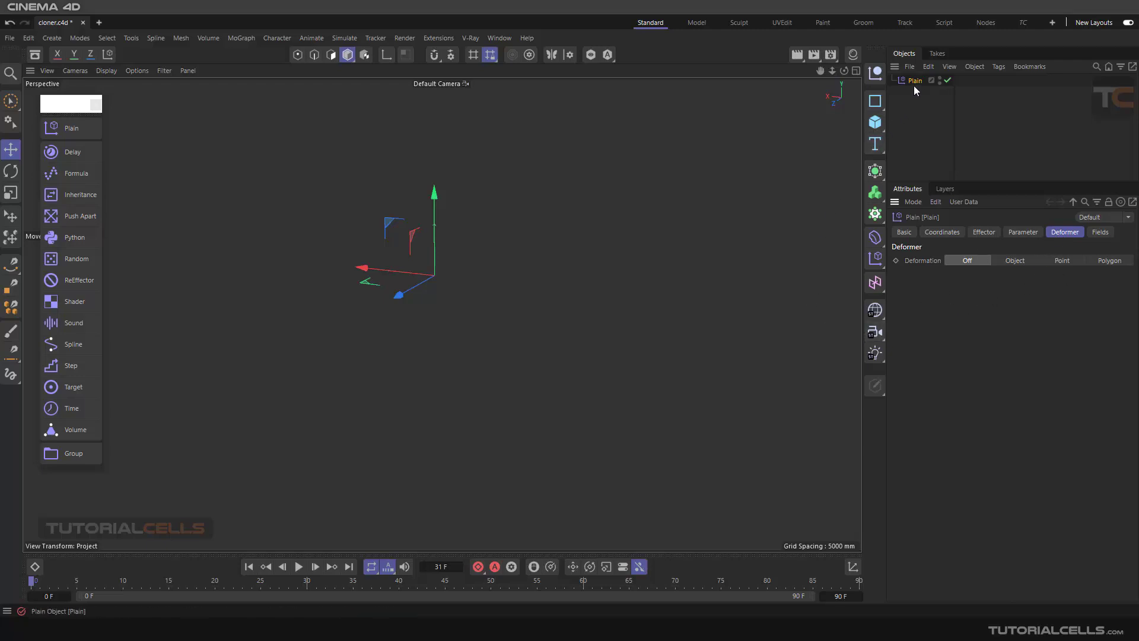
{"action": "key", "text": "Delete"}
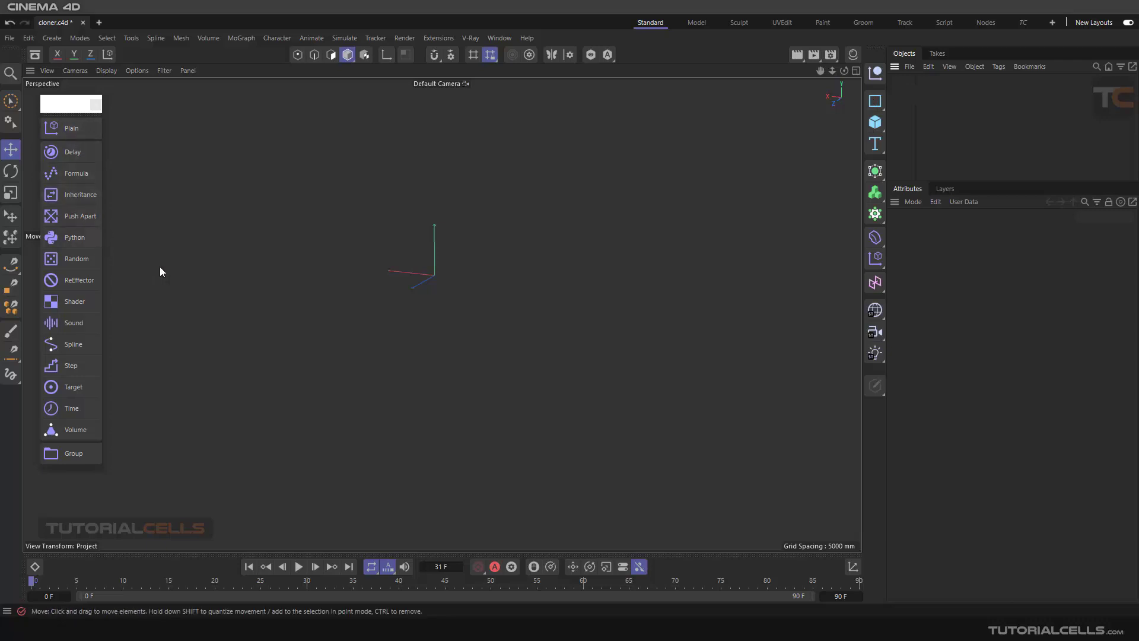
Create a Torus and enlarge its ring radius to about 1174 mm
{"action": "left_click_drag", "start_coordinate": [443, 282], "coordinate": [433, 279], "text": "alt"}
{"action": "left_click", "coordinate": [875, 121]}
{"action": "left_click", "coordinate": [921, 291]}
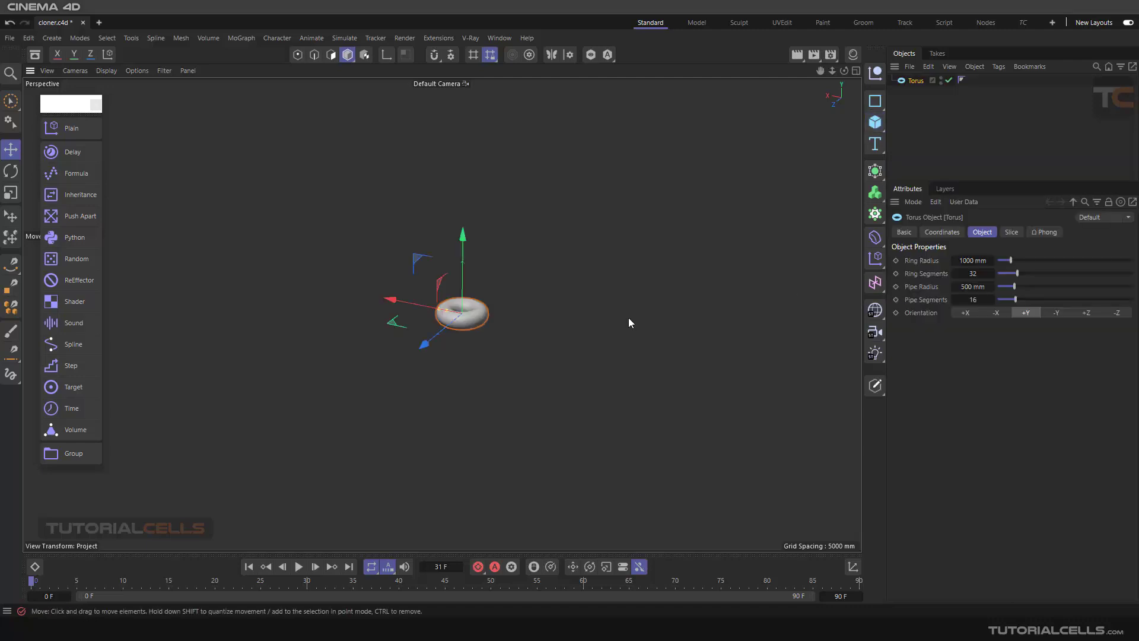
{"action": "scroll", "coordinate": [463, 318], "scroll_direction": "up", "scroll_amount": 10}
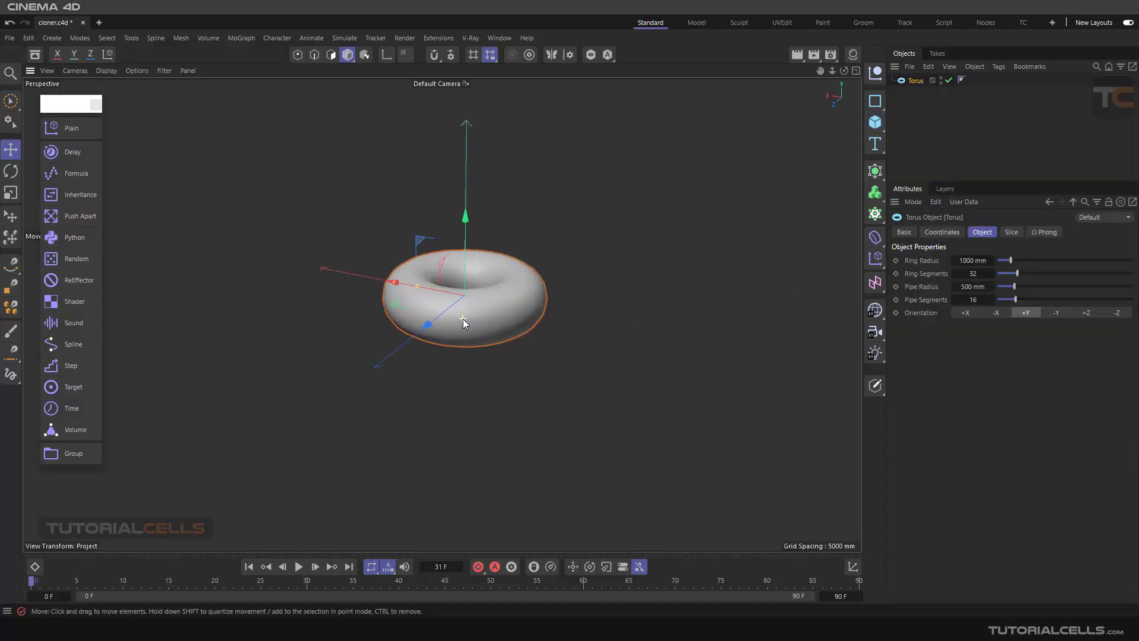
{"action": "left_click_drag", "start_coordinate": [385, 268], "coordinate": [423, 279]}
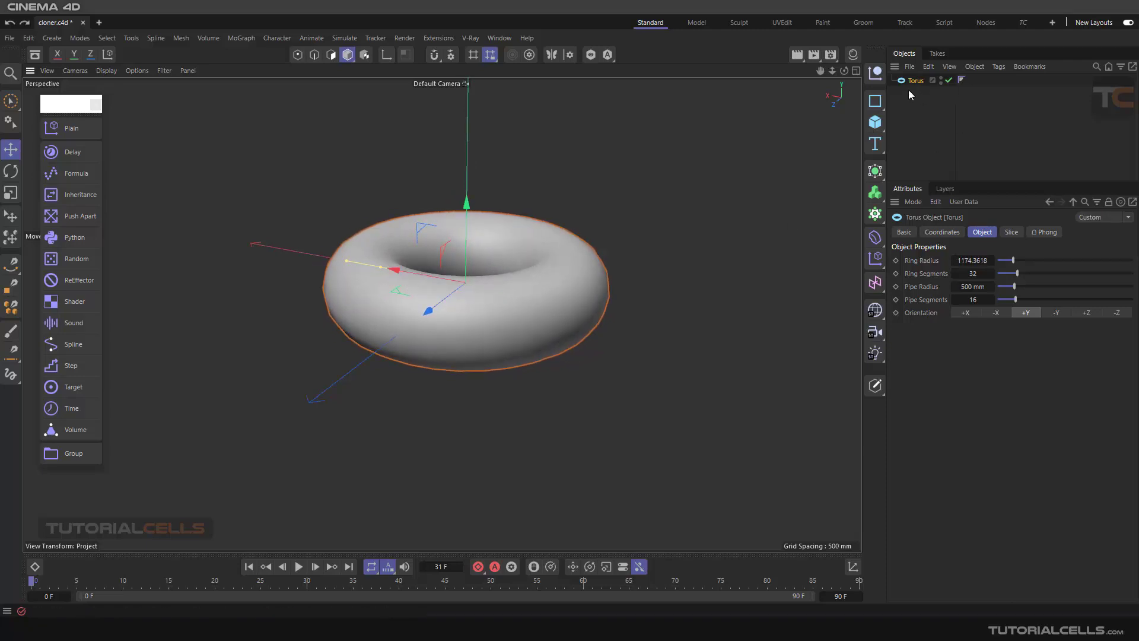
Add a Plain effector as a child of the Torus and turn off its Position transform
{"action": "left_click", "coordinate": [83, 129]}
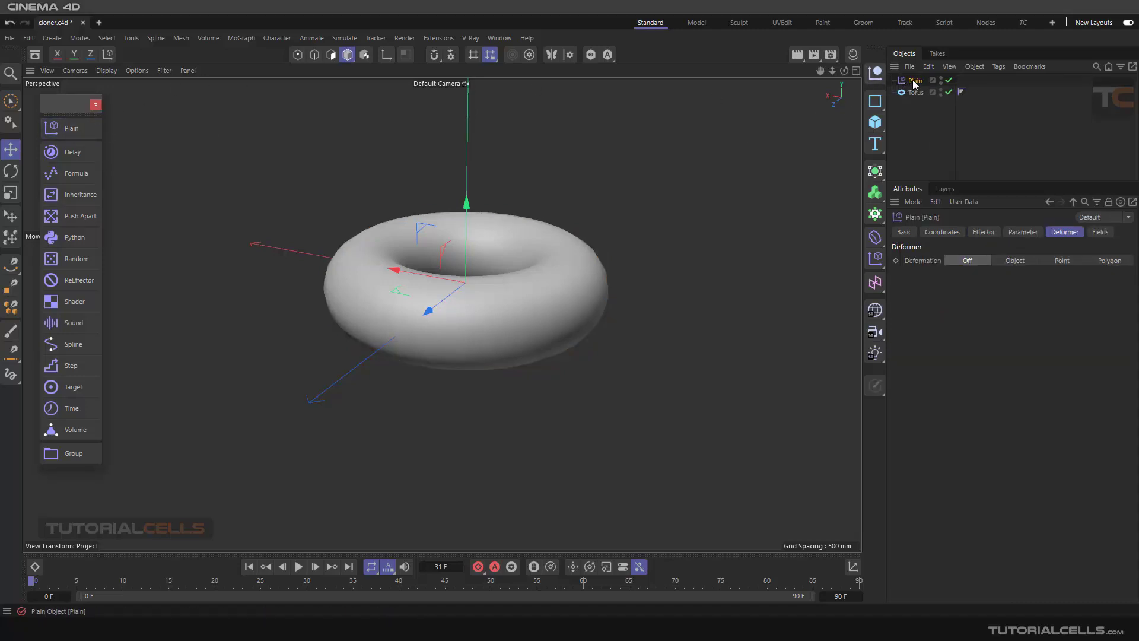
{"action": "left_click_drag", "start_coordinate": [914, 84], "coordinate": [913, 91]}
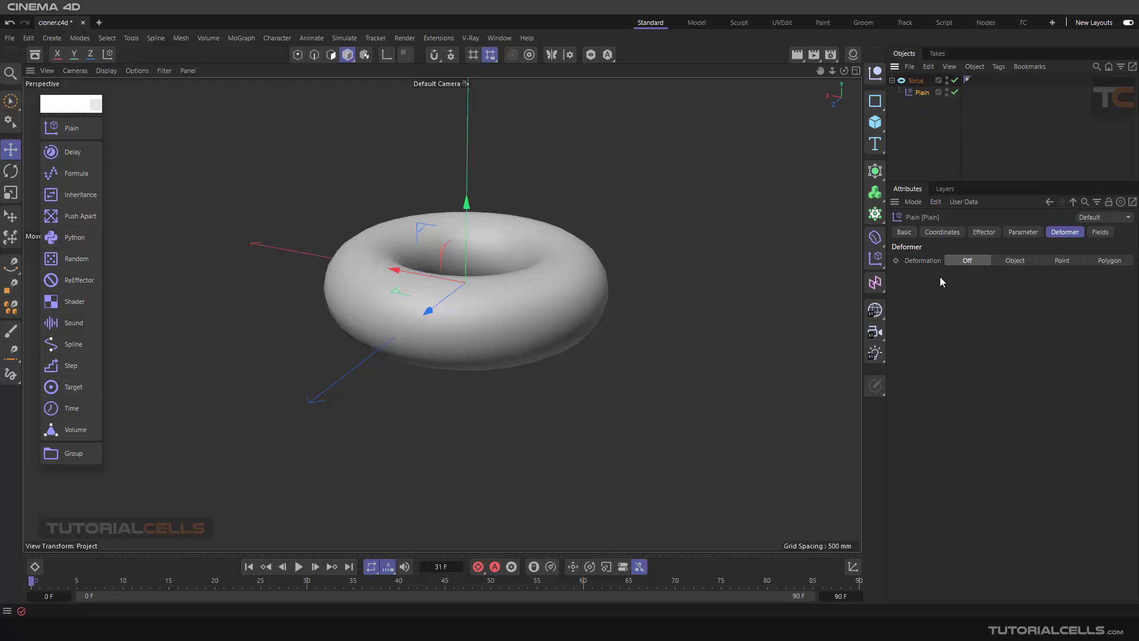
{"action": "left_click", "coordinate": [1022, 233]}
{"action": "left_click_drag", "start_coordinate": [978, 327], "coordinate": [983, 325]}
{"action": "left_click", "coordinate": [964, 301]}
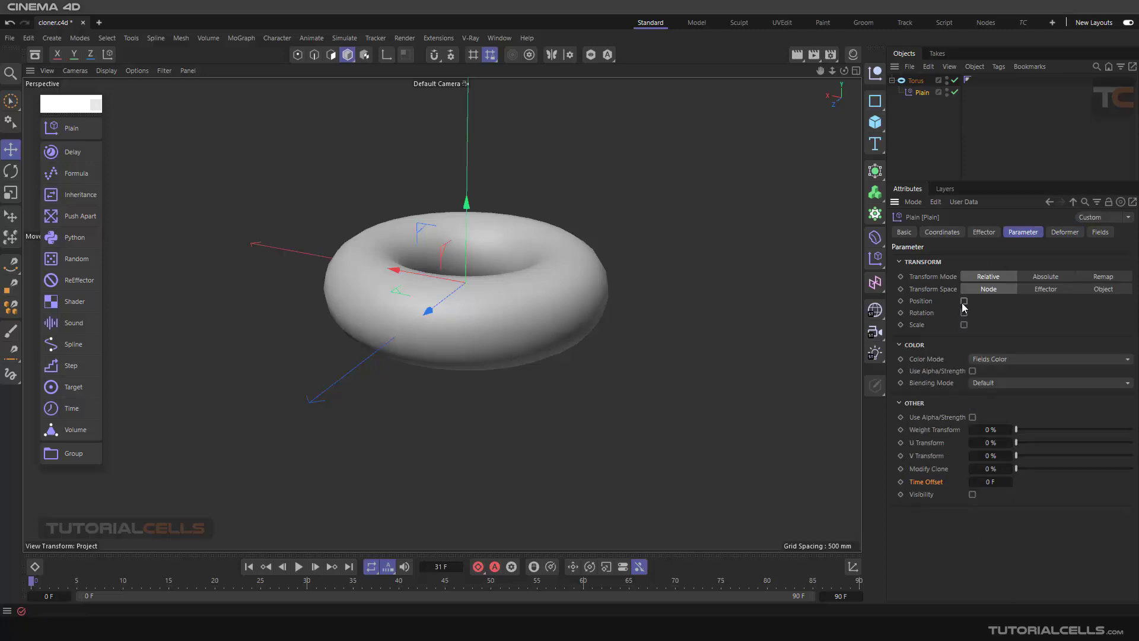
Try the Plain effector's Scale transform with S.Y at about 0.46, and turn Scale back off
{"action": "left_click", "coordinate": [964, 324]}
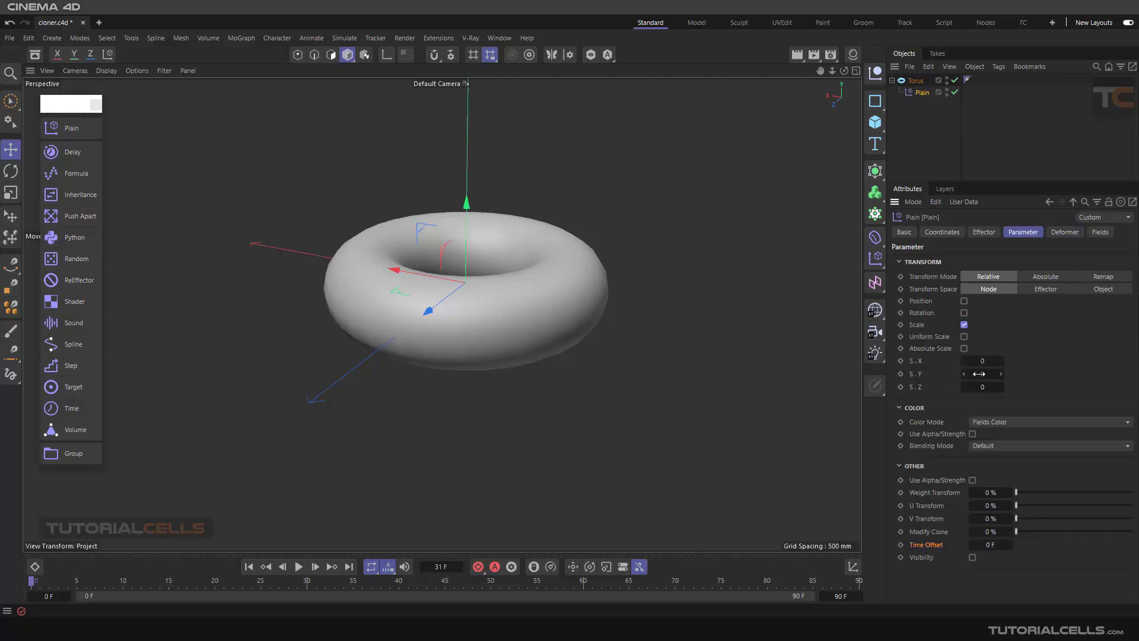
{"action": "left_click_drag", "start_coordinate": [979, 374], "coordinate": [985, 374]}
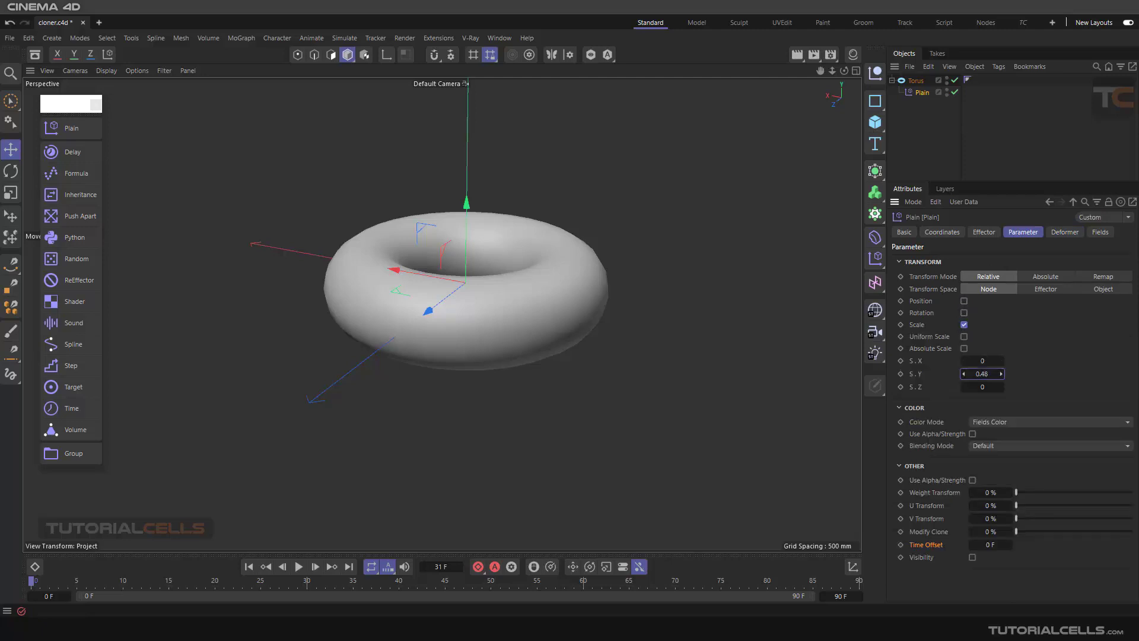
{"action": "left_click", "coordinate": [964, 325]}
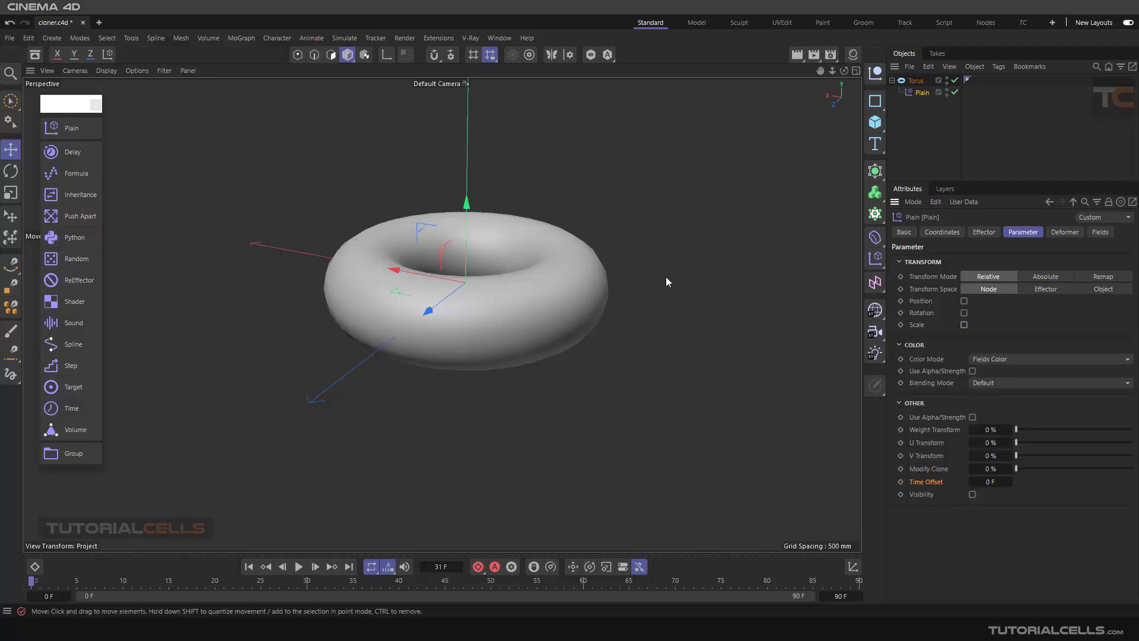
{"action": "key", "text": "ctrl+z"}
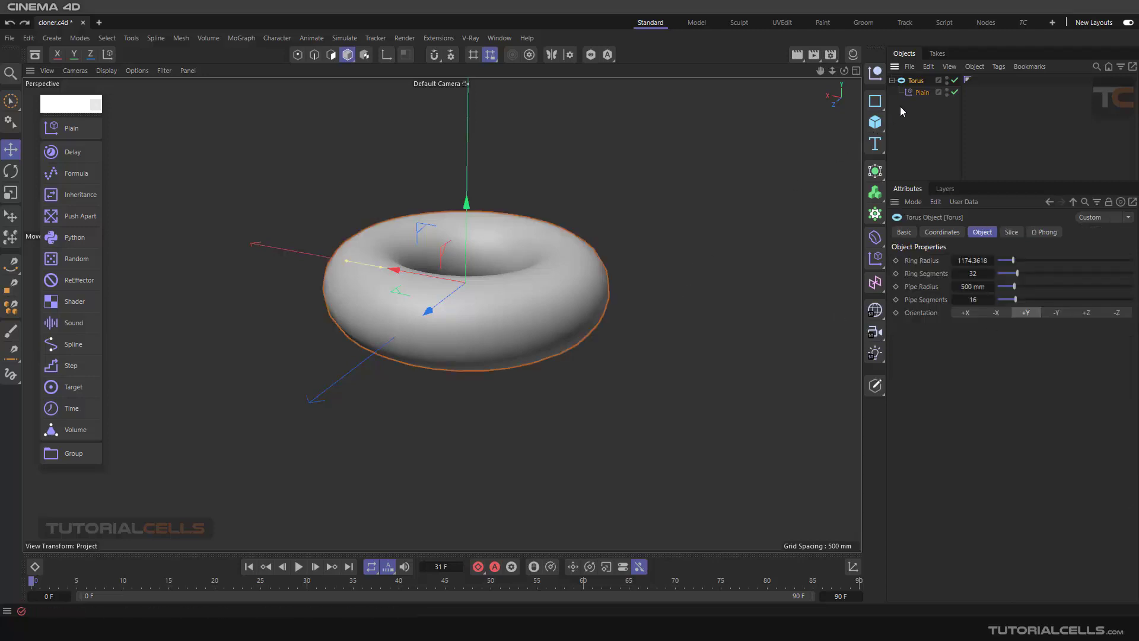
{"action": "left_click", "coordinate": [918, 92]}
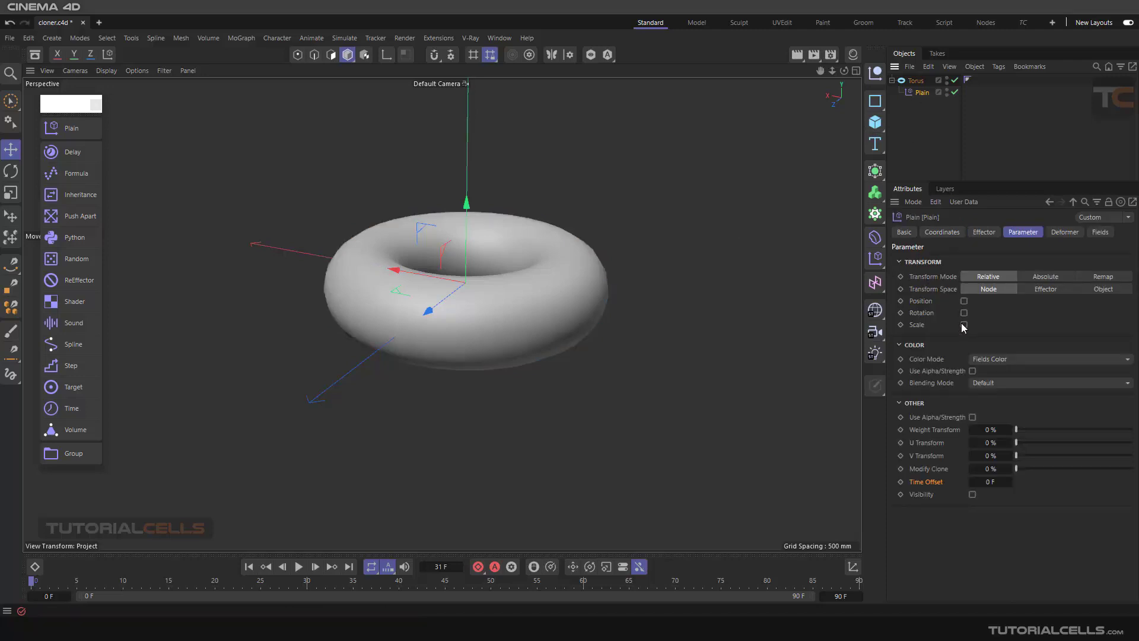
Turn on the Plain effector's Position transform, and try Object followed by Point deformation on the Torus
{"action": "left_click", "coordinate": [964, 301]}
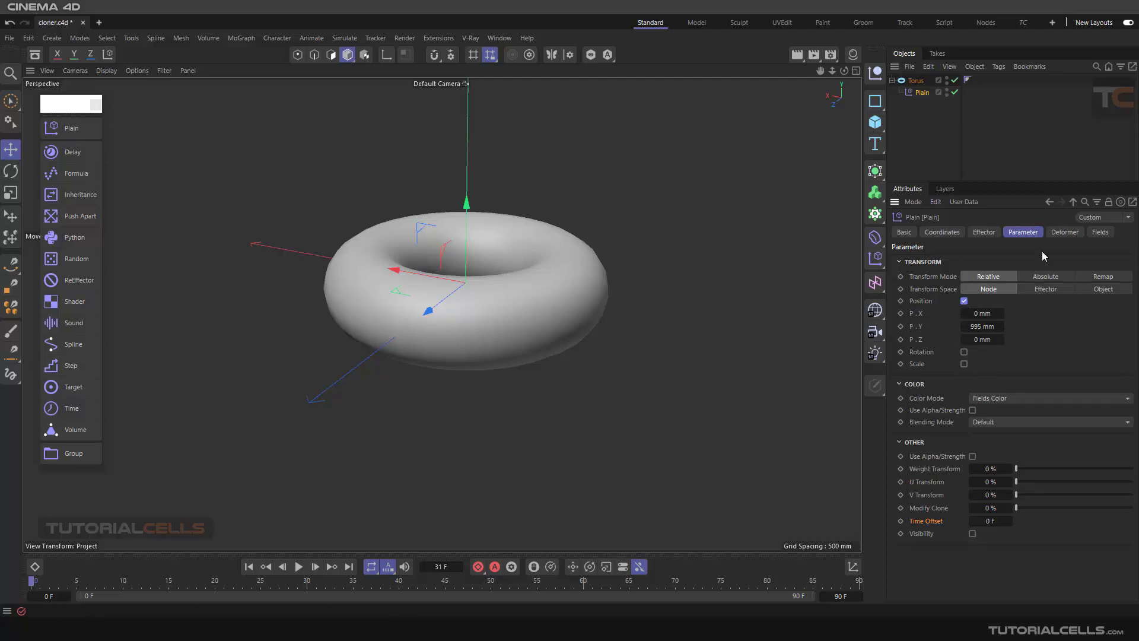
{"action": "left_click", "coordinate": [1062, 232]}
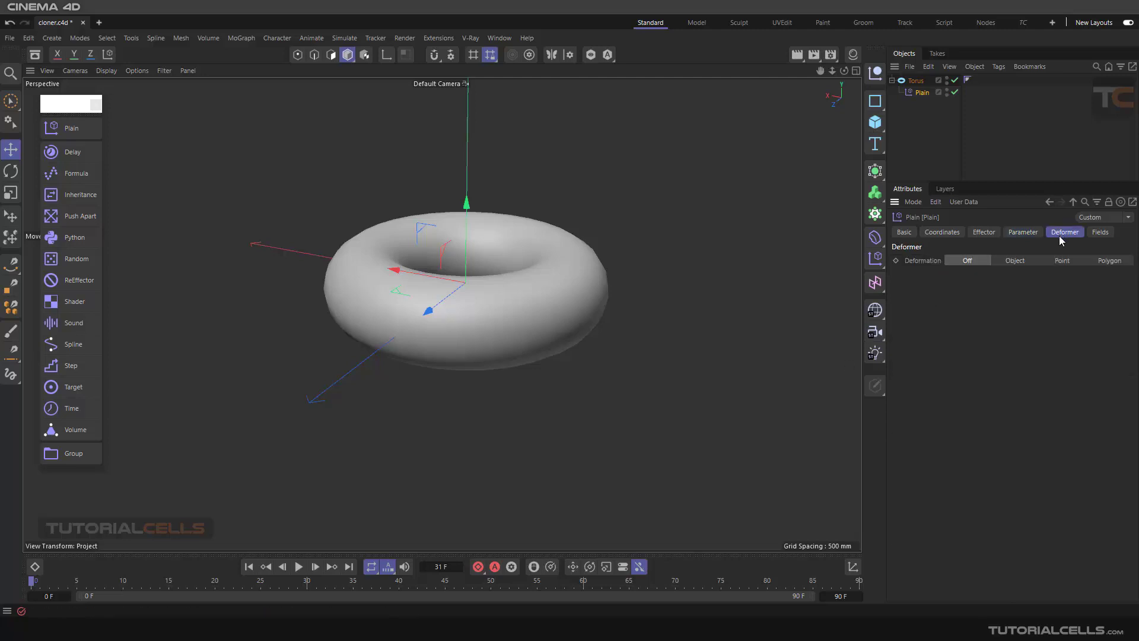
{"action": "left_click", "coordinate": [1023, 265]}
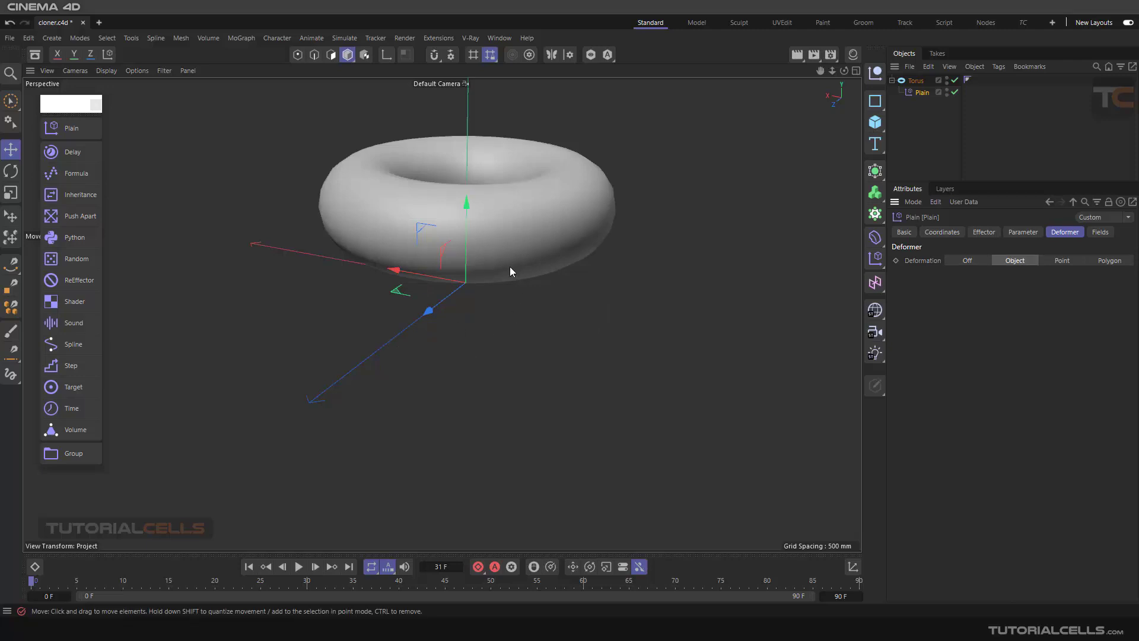
{"action": "left_click", "coordinate": [1056, 259]}
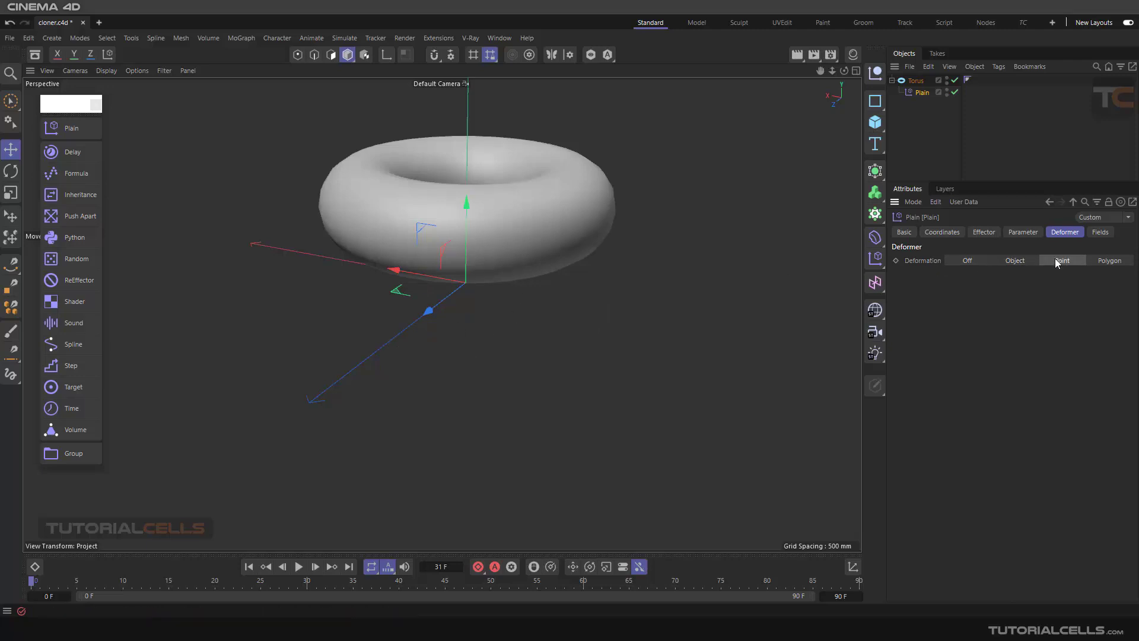
Try a P.Y offset of about 485 mm on the Plain effector, and turn the Position transform back off
{"action": "left_click", "coordinate": [1015, 232]}
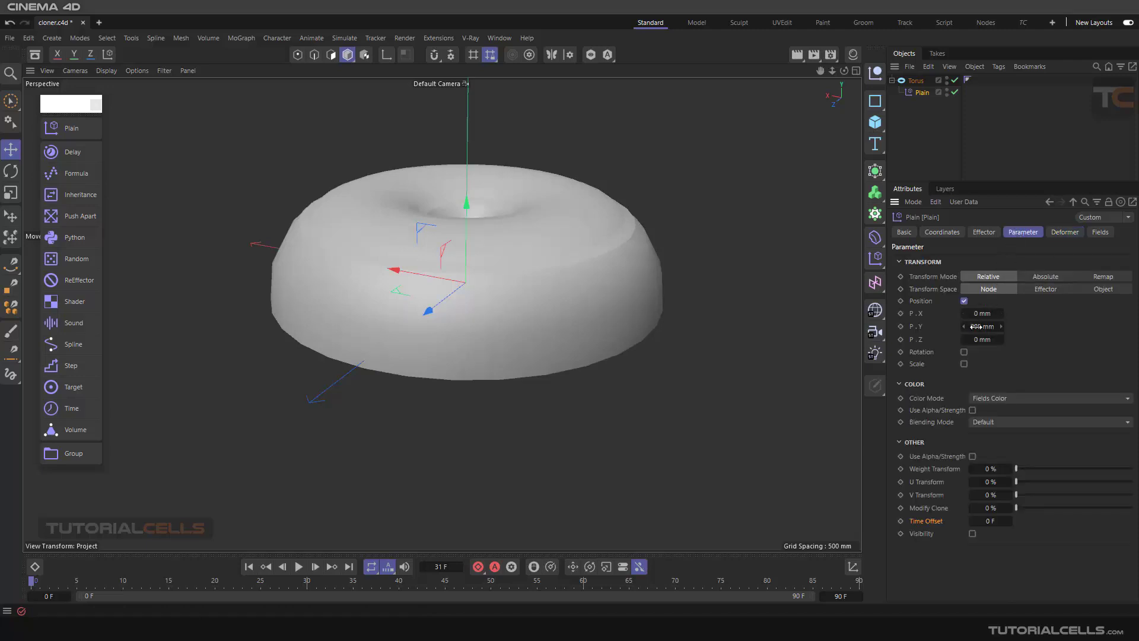
{"action": "left_click_drag", "start_coordinate": [976, 326], "coordinate": [1009, 327]}
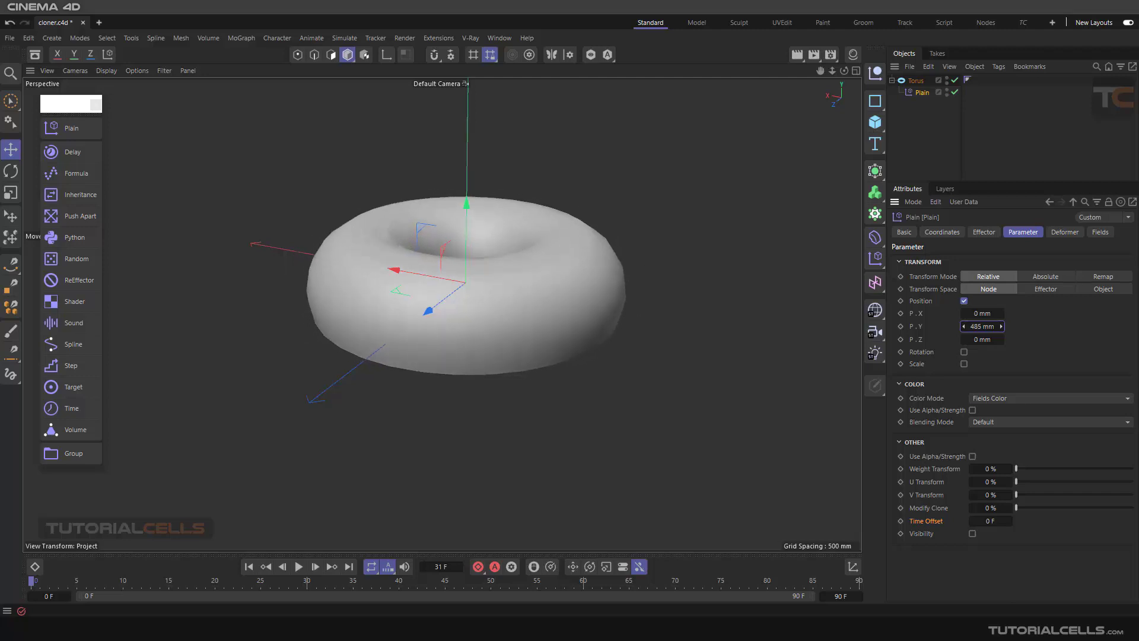
{"action": "left_click", "coordinate": [964, 301]}
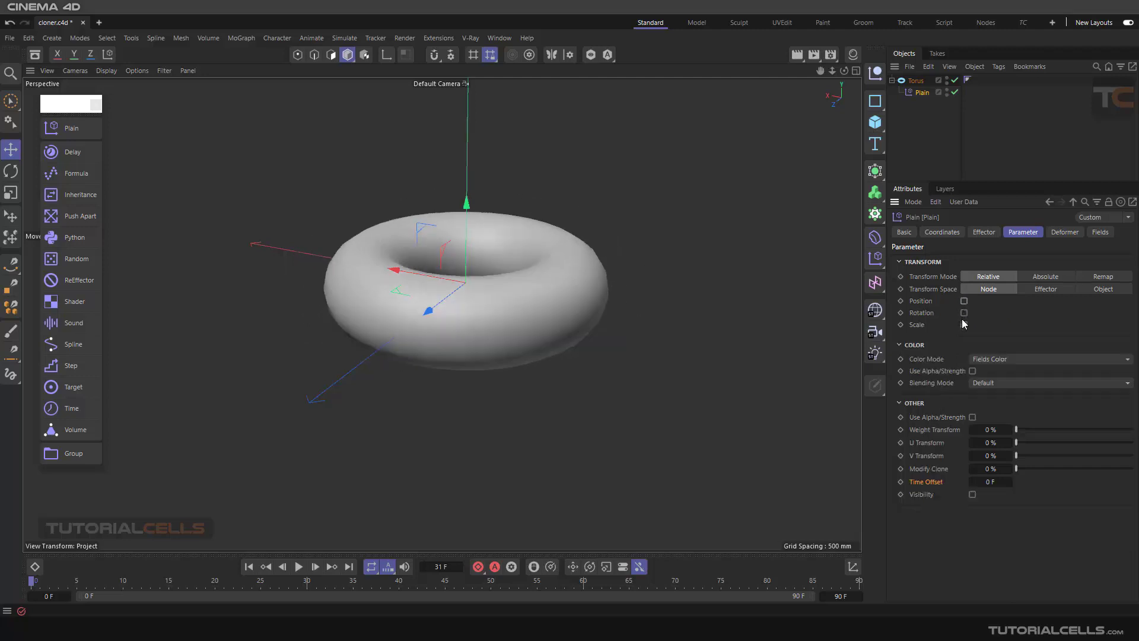
Turn on the Plain effector's Scale transform with Uniform Scale, raise the scale above zero, and set the deformation to Polygon
{"action": "left_click", "coordinate": [964, 325]}
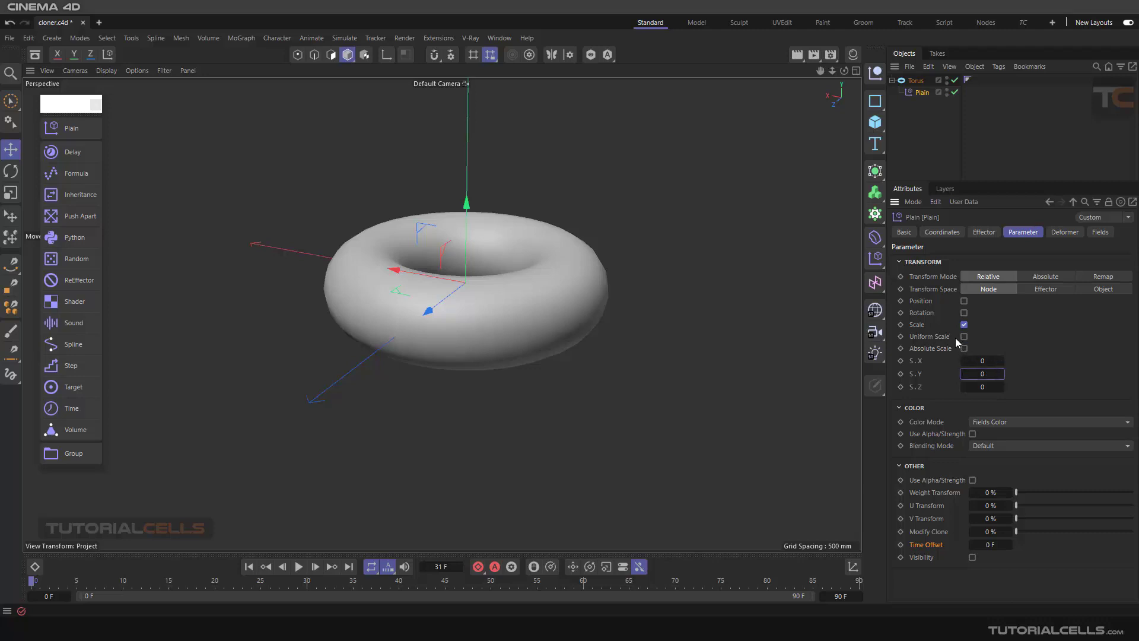
{"action": "left_click", "coordinate": [963, 336]}
{"action": "left_click", "coordinate": [977, 361]}
{"action": "type", "text": "0.65"}
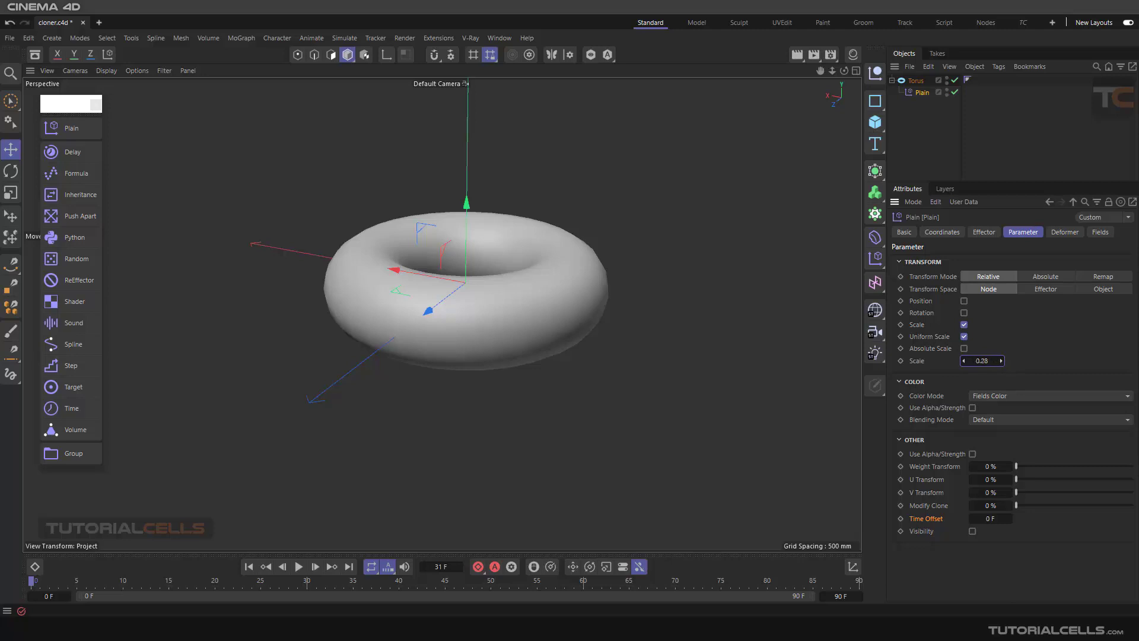
{"action": "left_click_drag", "start_coordinate": [978, 361], "coordinate": [993, 361]}
{"action": "left_click", "coordinate": [1065, 232]}
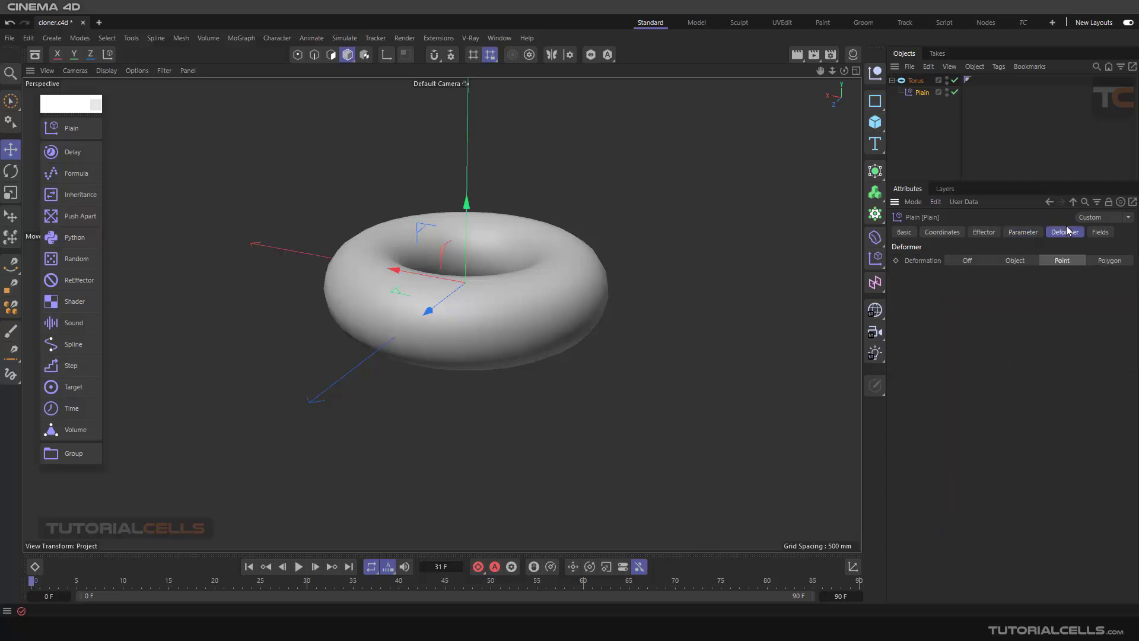
{"action": "left_click", "coordinate": [1104, 261]}
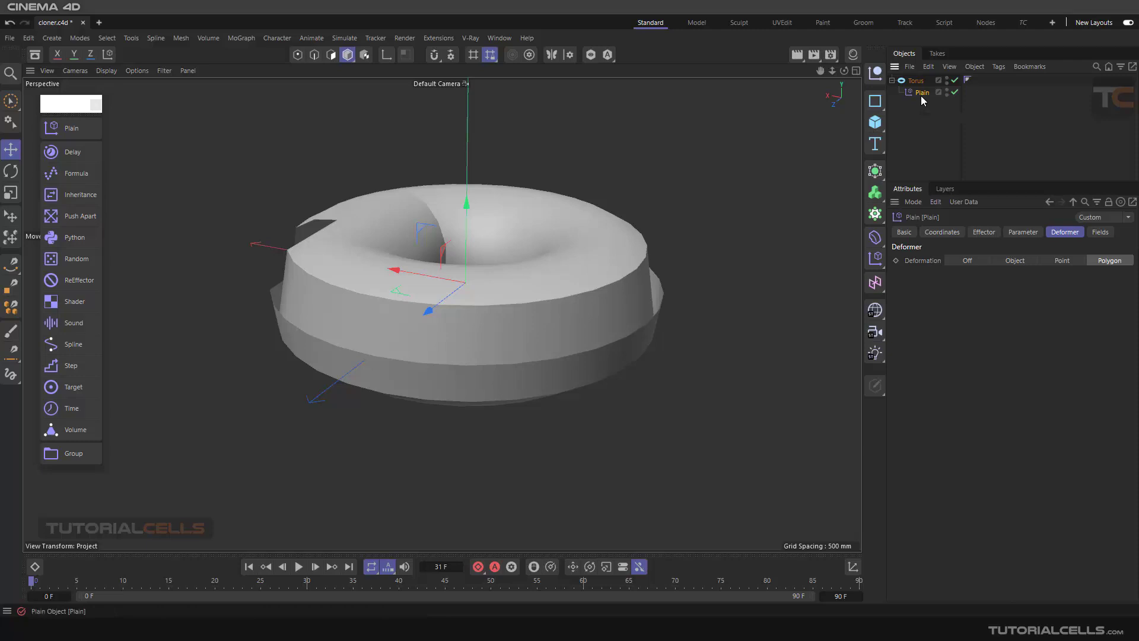
Replace the Plain effector with a Random effector as a child of the Torus, using Point deformation
{"action": "key", "text": "Delete"}
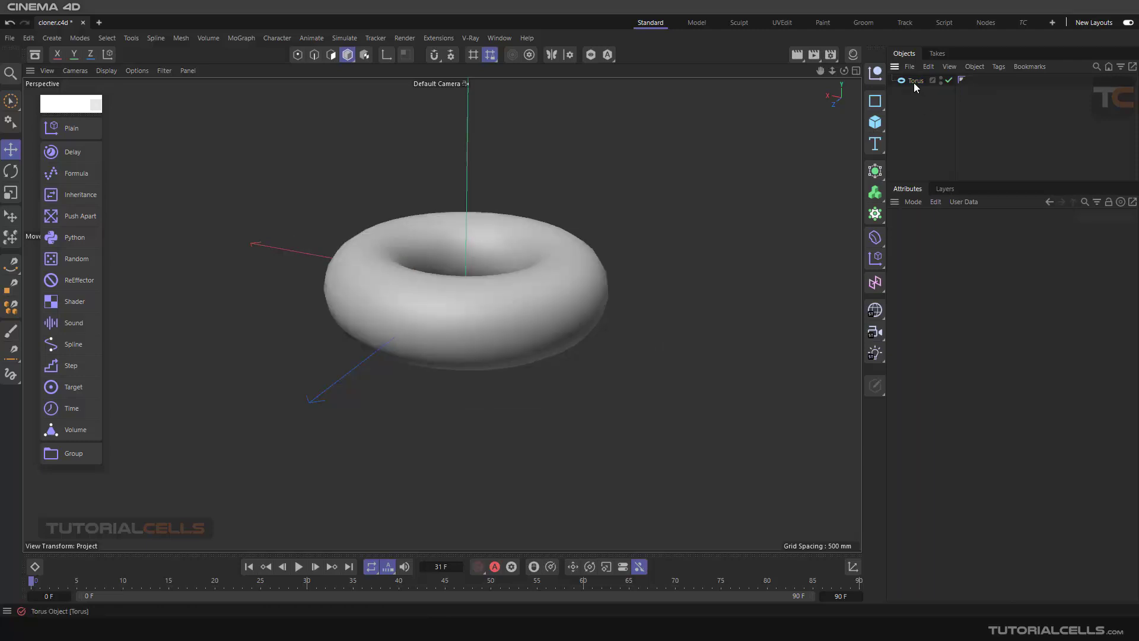
{"action": "left_click", "coordinate": [914, 81]}
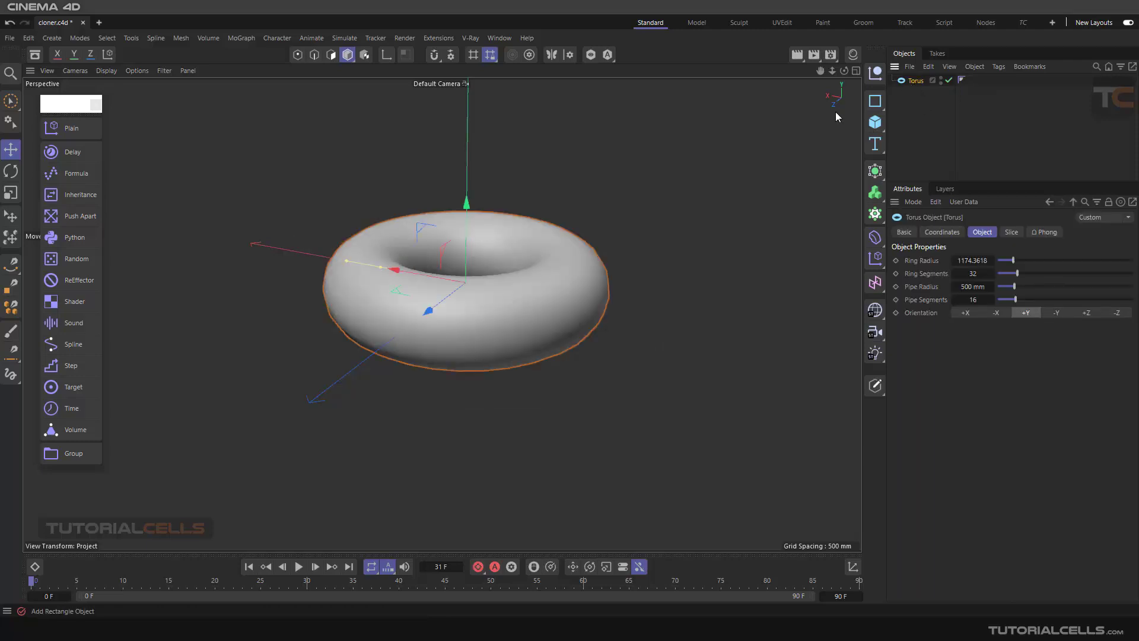
{"action": "left_click", "coordinate": [77, 263]}
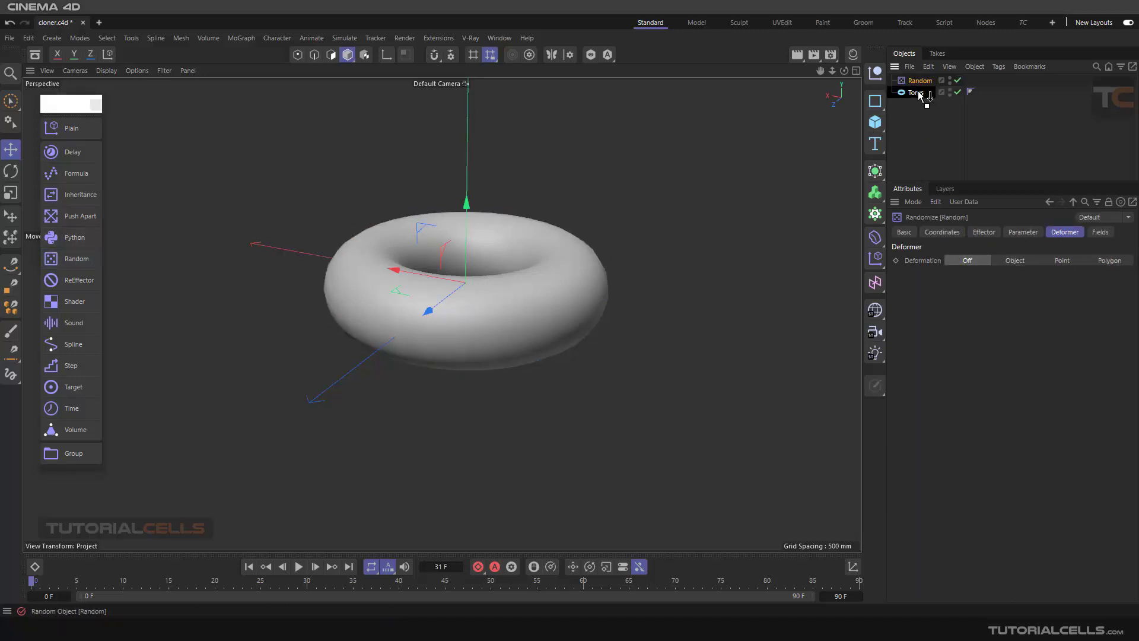
{"action": "left_click_drag", "start_coordinate": [918, 93], "coordinate": [918, 94]}
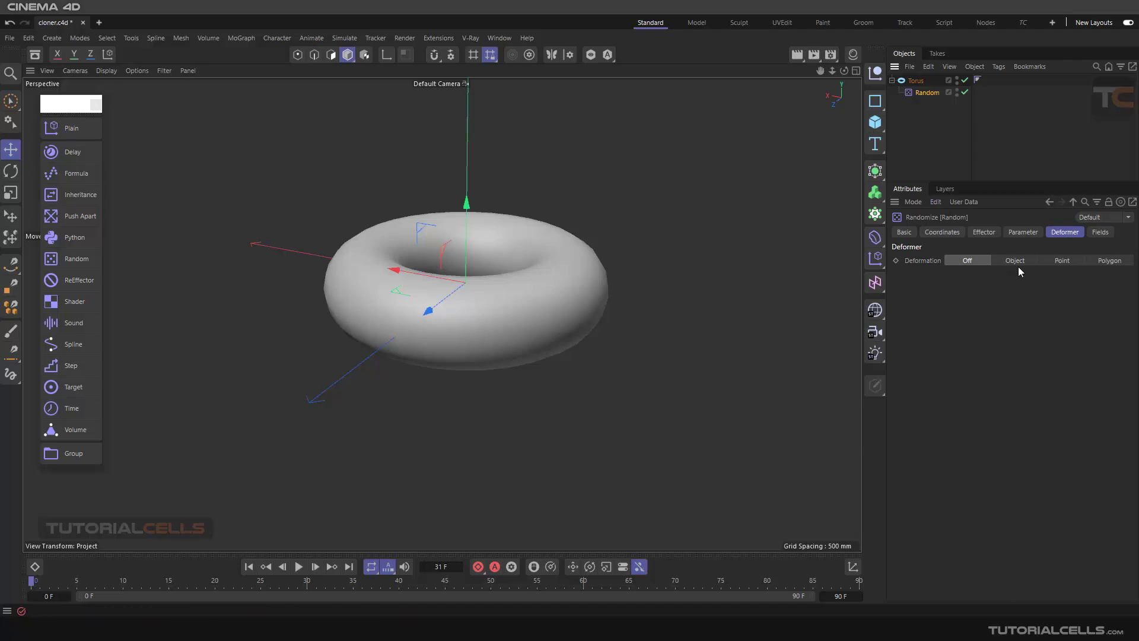
{"action": "left_click", "coordinate": [1060, 261]}
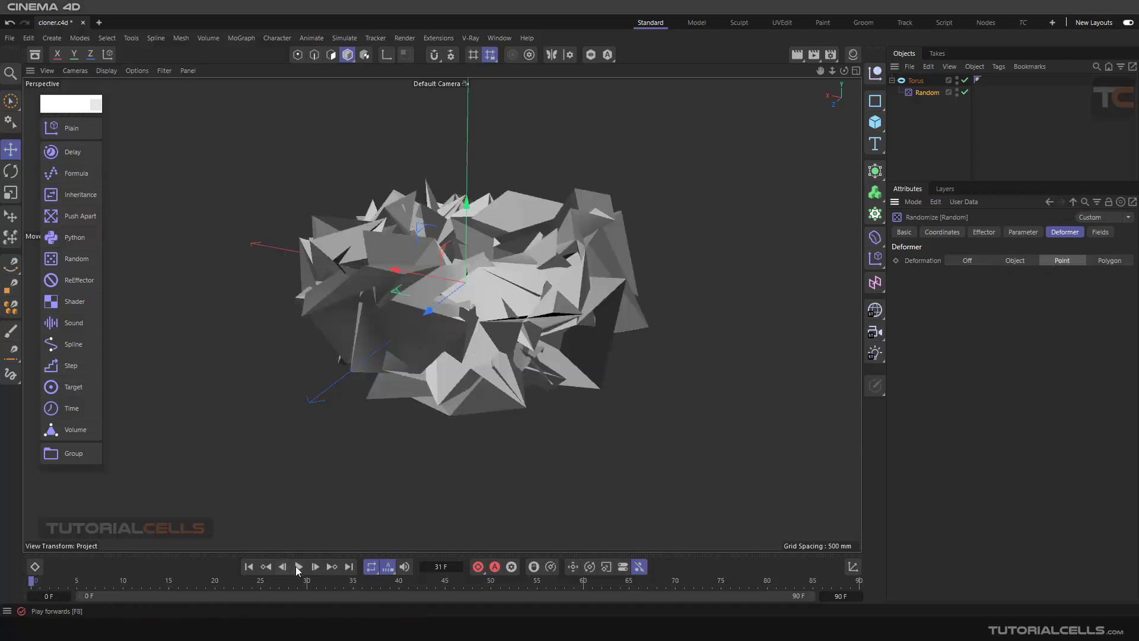
Play the animation and set the Random effector's Random Mode to Noise
{"action": "key", "text": "F8"}
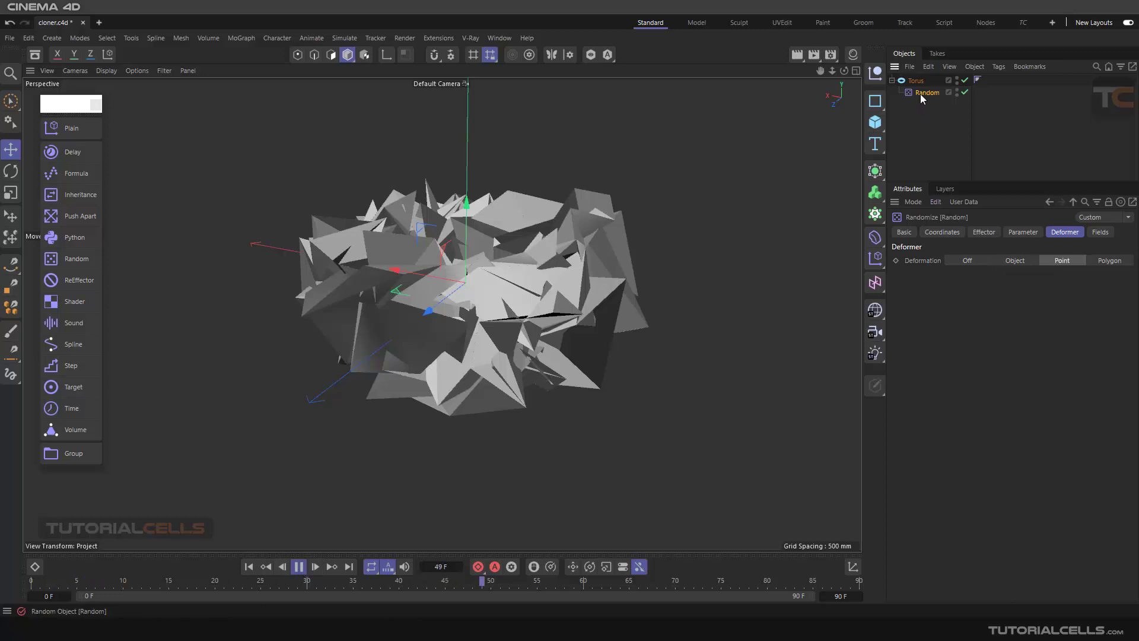
{"action": "left_click", "coordinate": [1007, 236]}
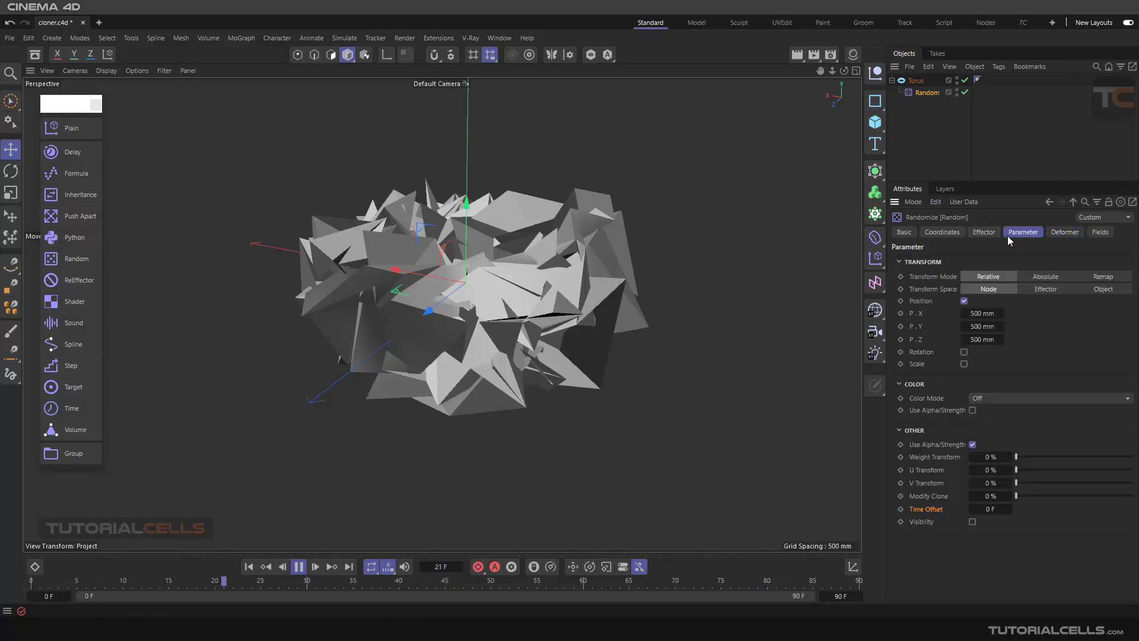
{"action": "left_click", "coordinate": [994, 233]}
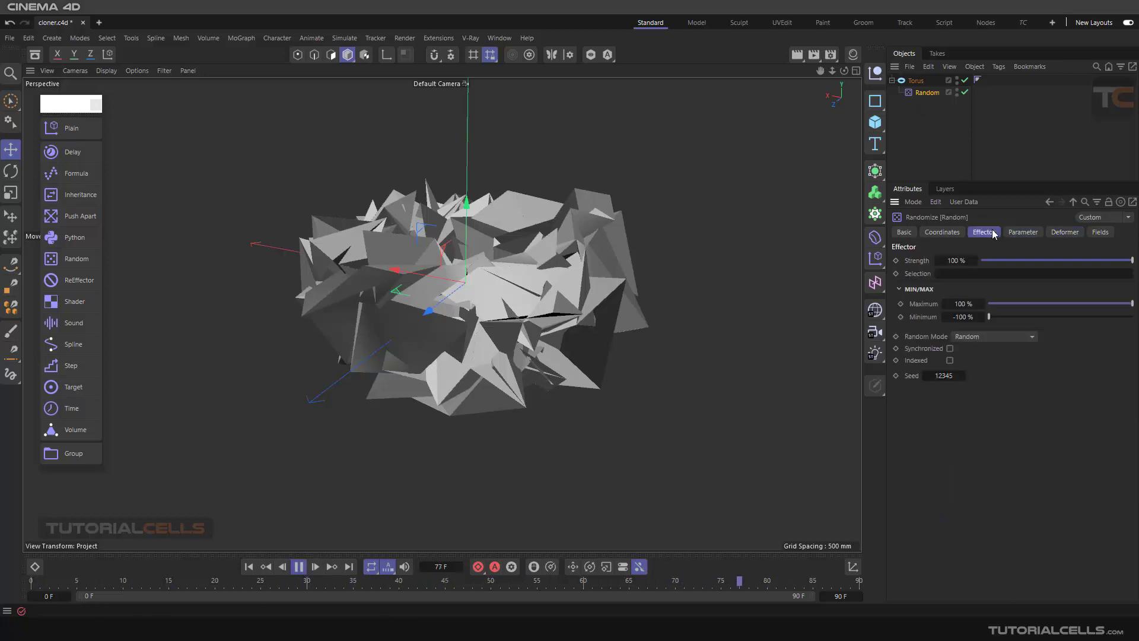
{"action": "left_click", "coordinate": [1002, 337]}
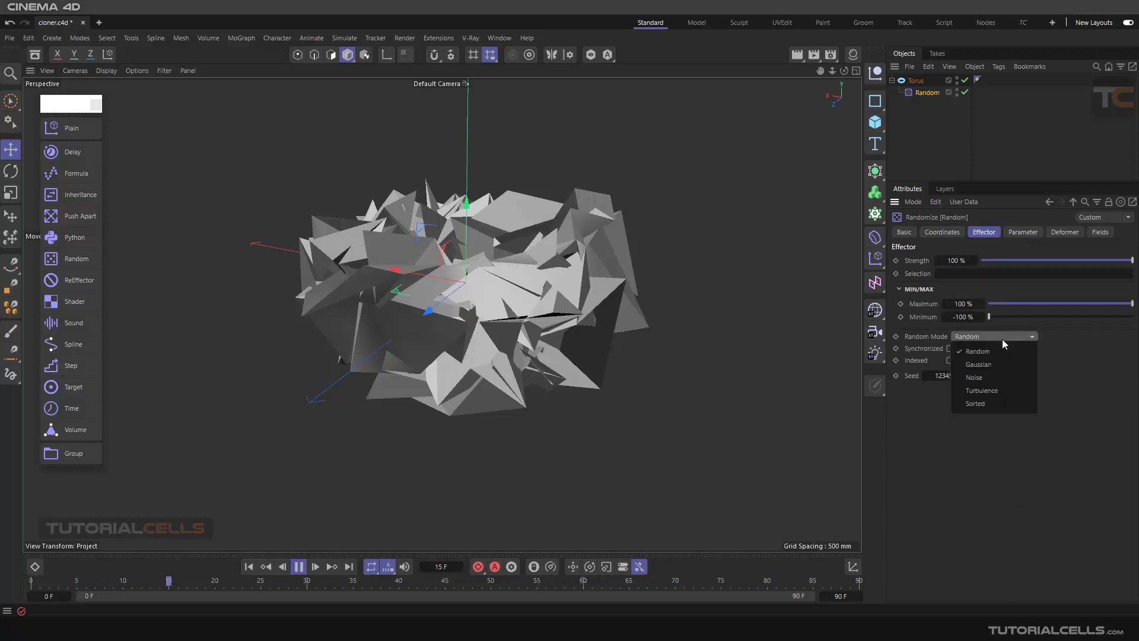
{"action": "left_click", "coordinate": [988, 378]}
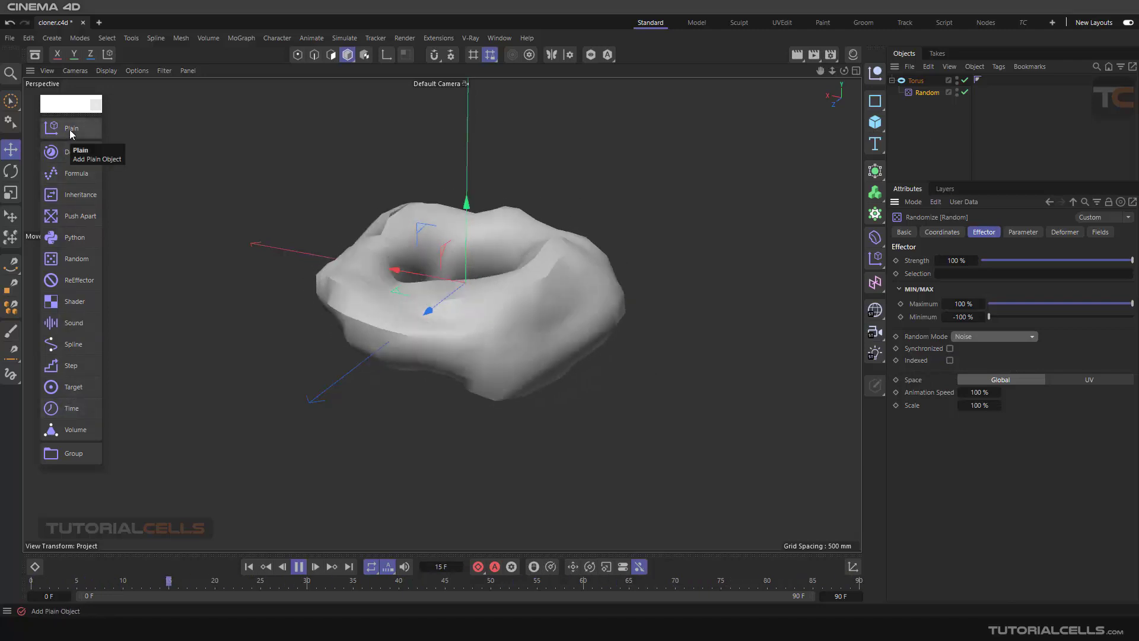
Try Polygon deformation on the Random effector and return it to Point
{"action": "left_click", "coordinate": [915, 81]}
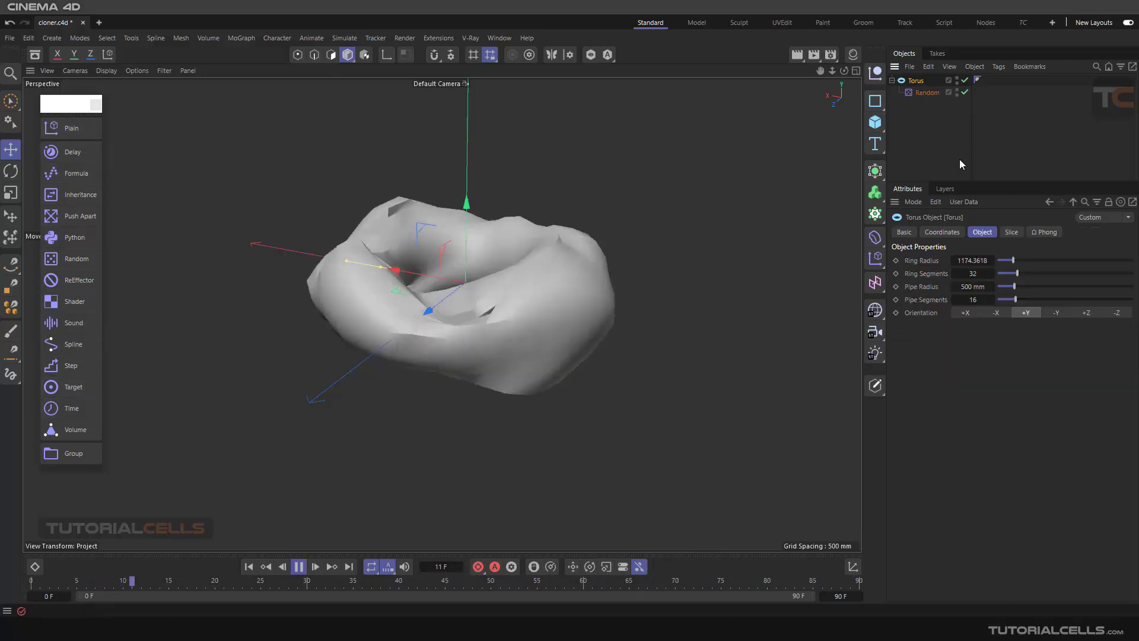
{"action": "left_click", "coordinate": [927, 92]}
{"action": "left_click", "coordinate": [1054, 234]}
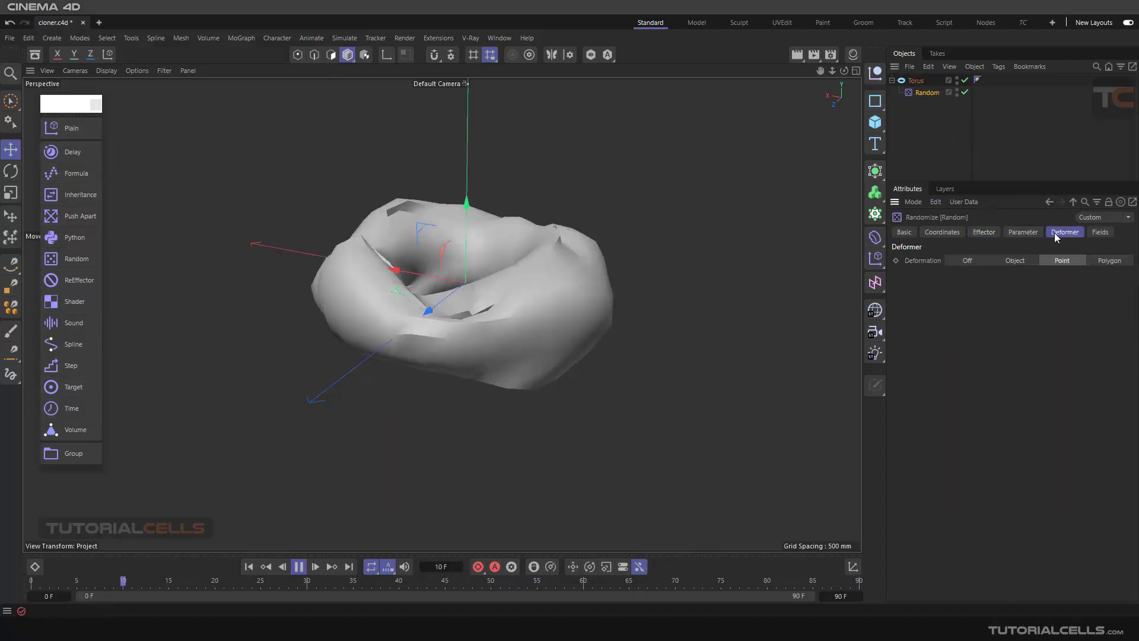
{"action": "left_click", "coordinate": [1108, 262]}
{"action": "left_click", "coordinate": [1076, 262]}
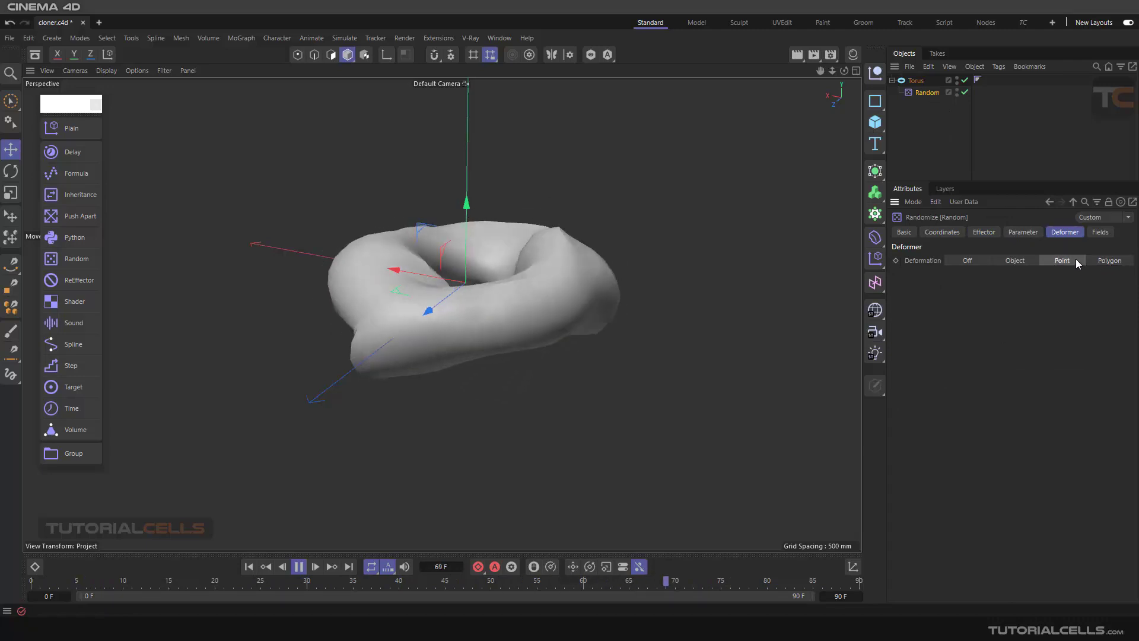
Add a Linear Field to the Random effector, and move it along X beyond the Torus and back across it
{"action": "left_click", "coordinate": [1099, 232]}
{"action": "left_click", "coordinate": [917, 349]}
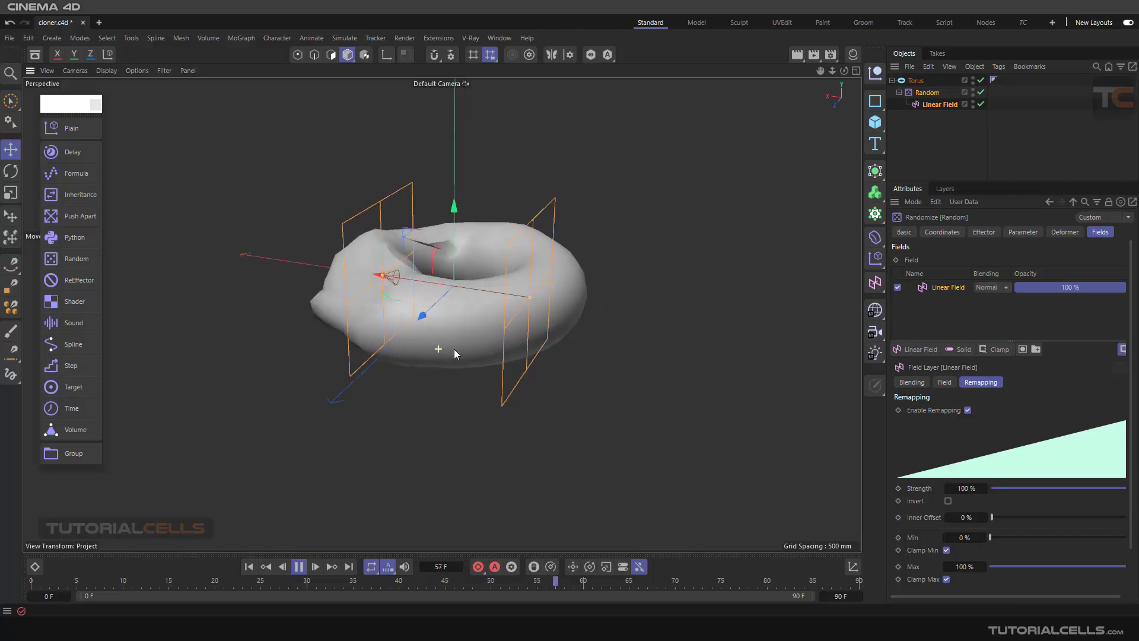
{"action": "left_click_drag", "start_coordinate": [374, 280], "coordinate": [608, 308]}
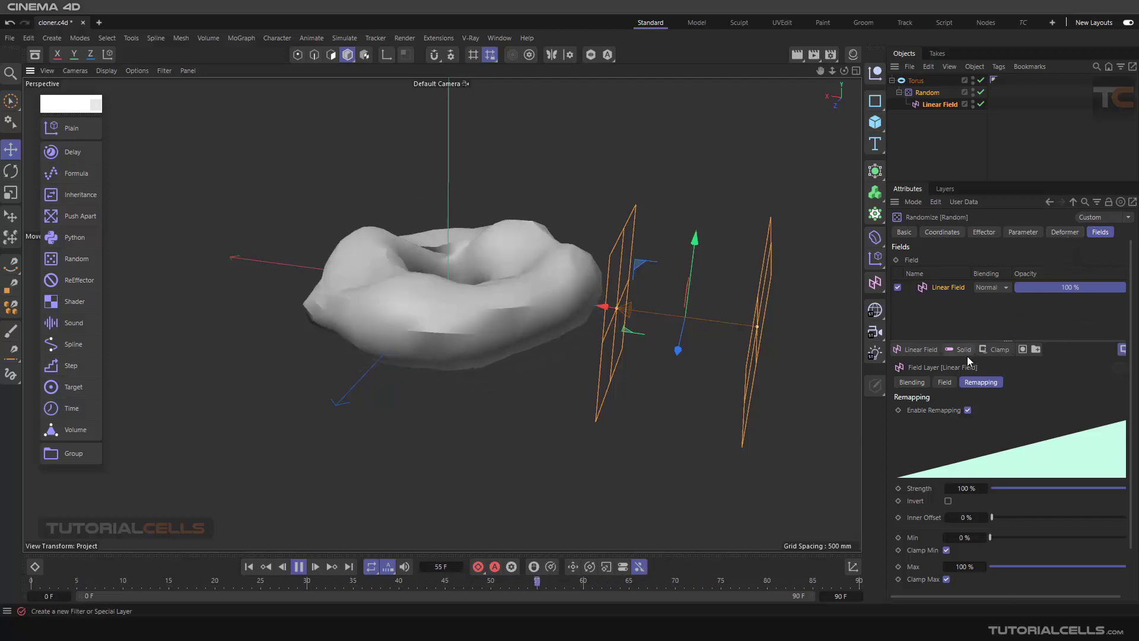
{"action": "left_click", "coordinate": [914, 384]}
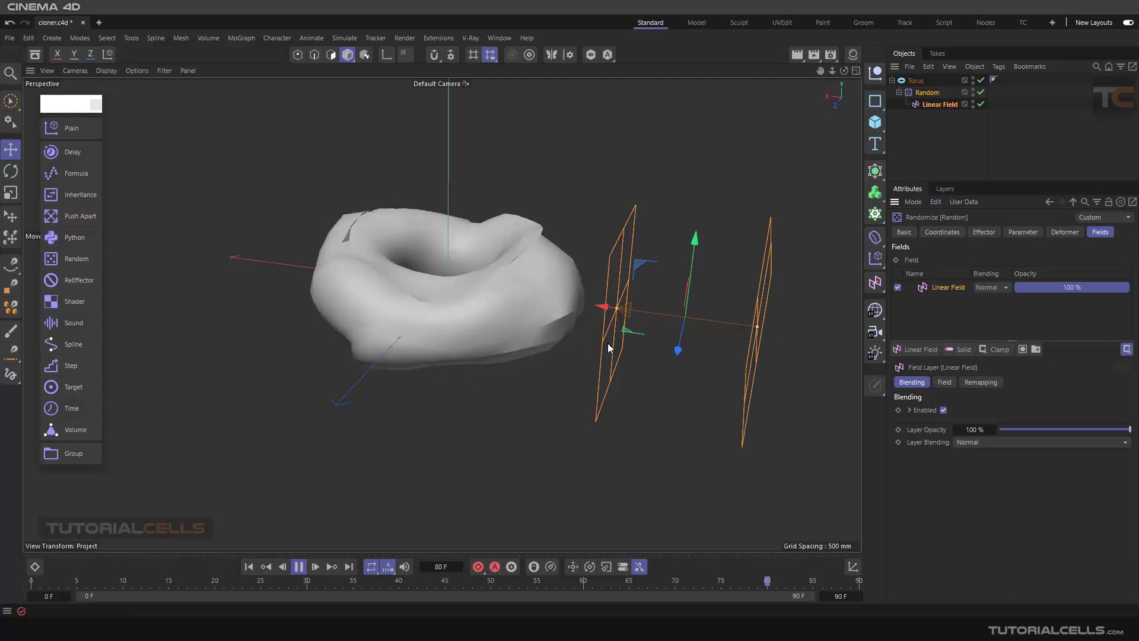
{"action": "left_click_drag", "start_coordinate": [602, 306], "coordinate": [370, 278]}
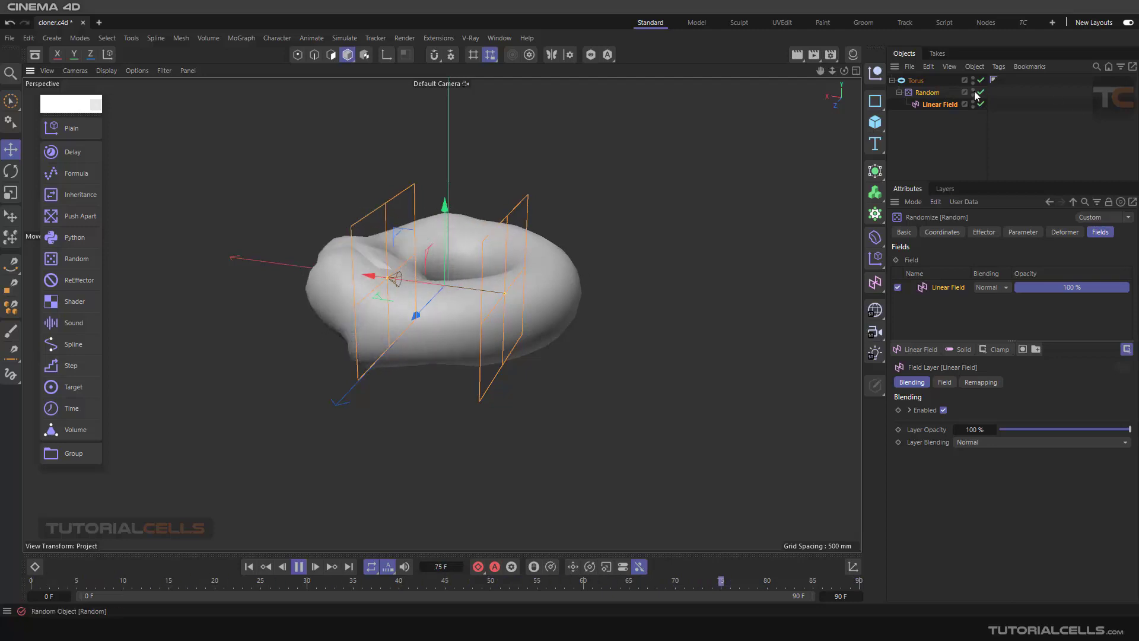
Collapse the Torus hierarchy and delete the Torus together with its Random effector and Linear Field
{"action": "left_click", "coordinate": [1064, 232]}
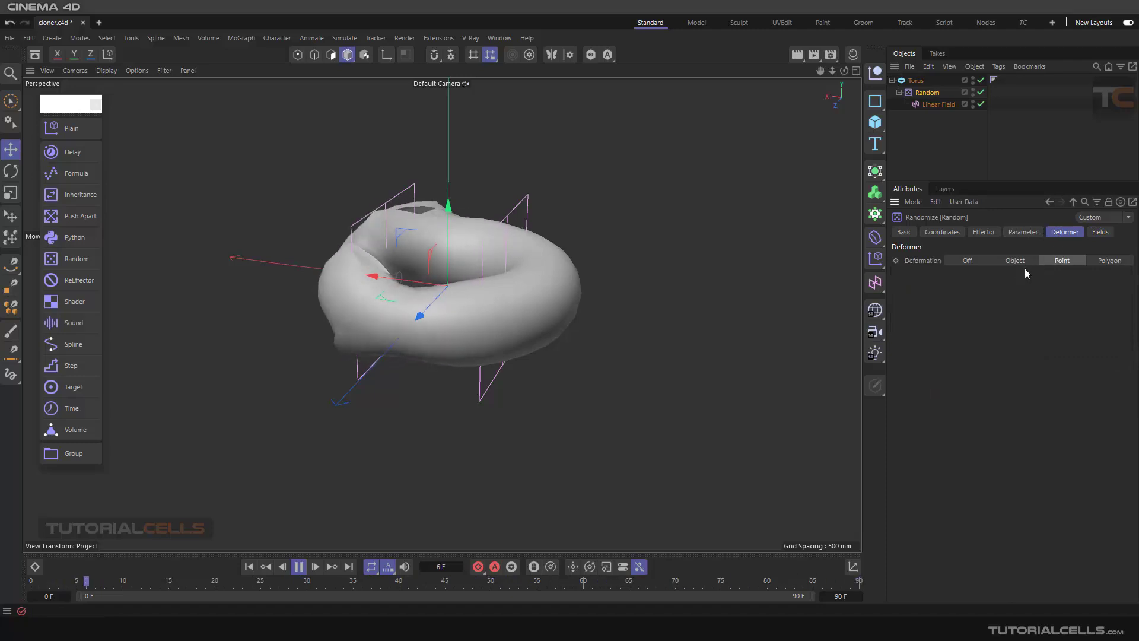
{"action": "left_click", "coordinate": [891, 80]}
{"action": "left_click", "coordinate": [908, 81]}
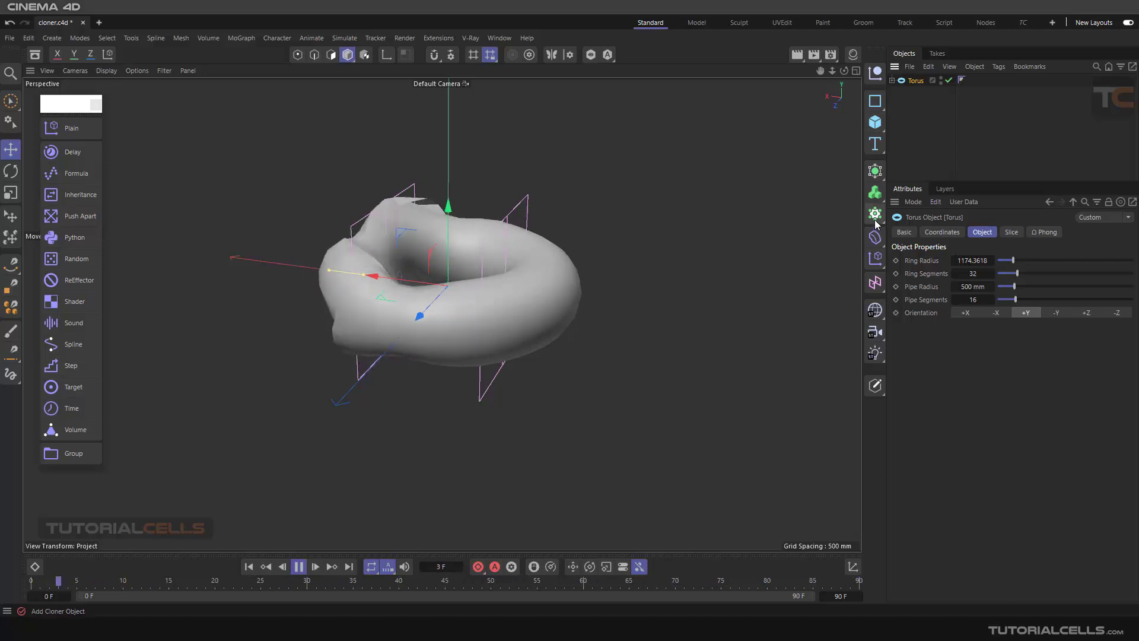
{"action": "left_click", "coordinate": [892, 80]}
{"action": "key", "text": "Delete"}
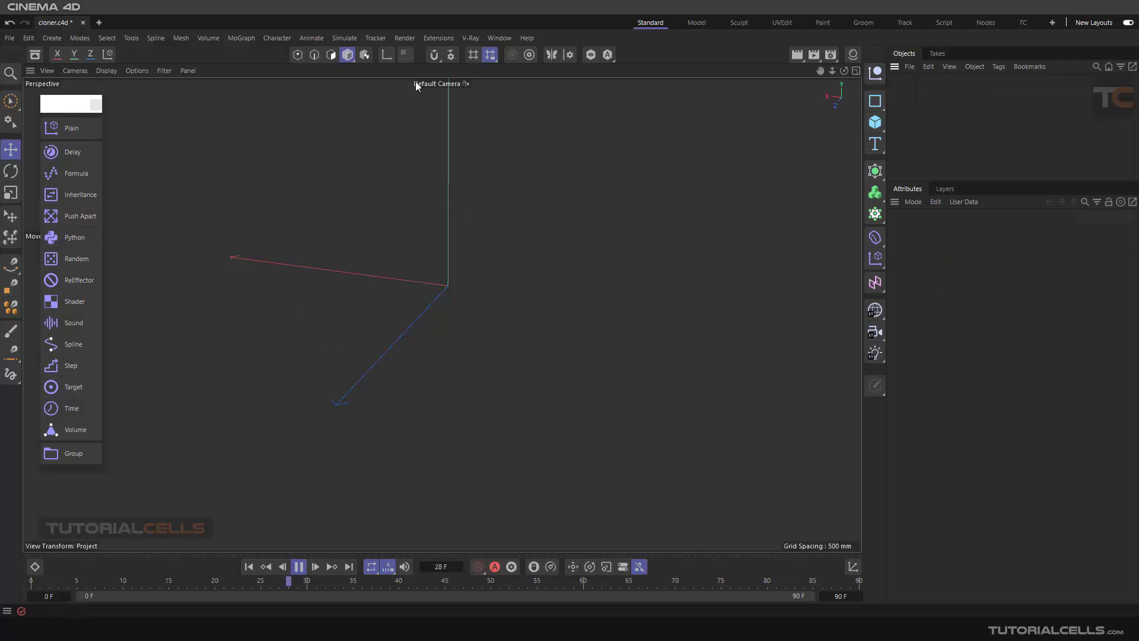
Add a standalone Plain effector and review its Fields, Coordinates, Effector, Deformer and Parameter settings
{"action": "left_click", "coordinate": [69, 131]}
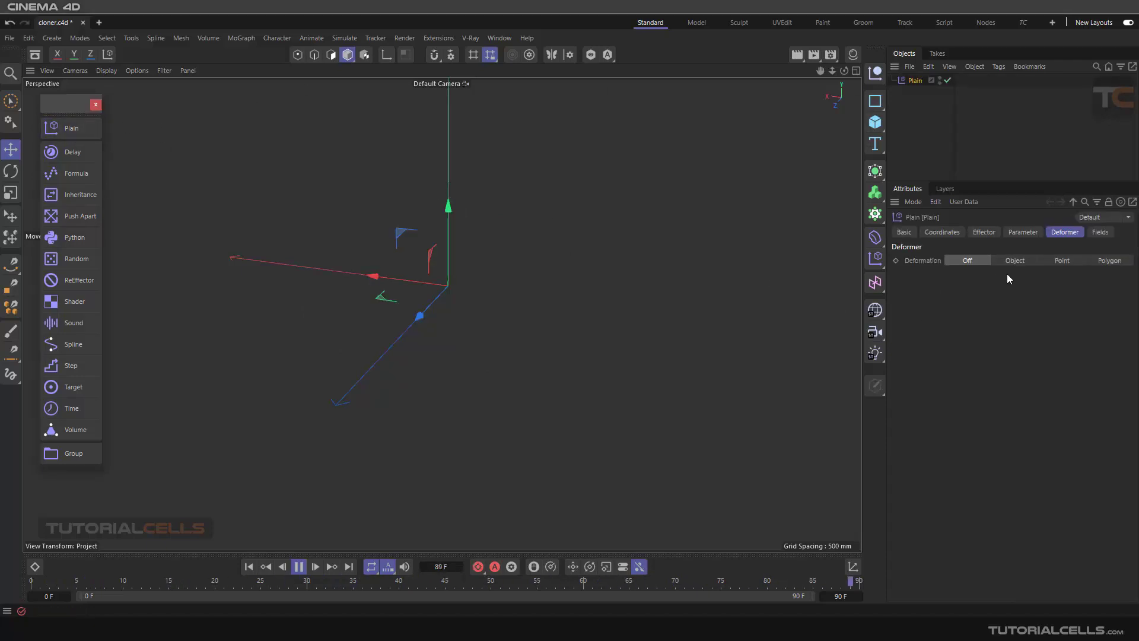
{"action": "left_click", "coordinate": [1099, 232]}
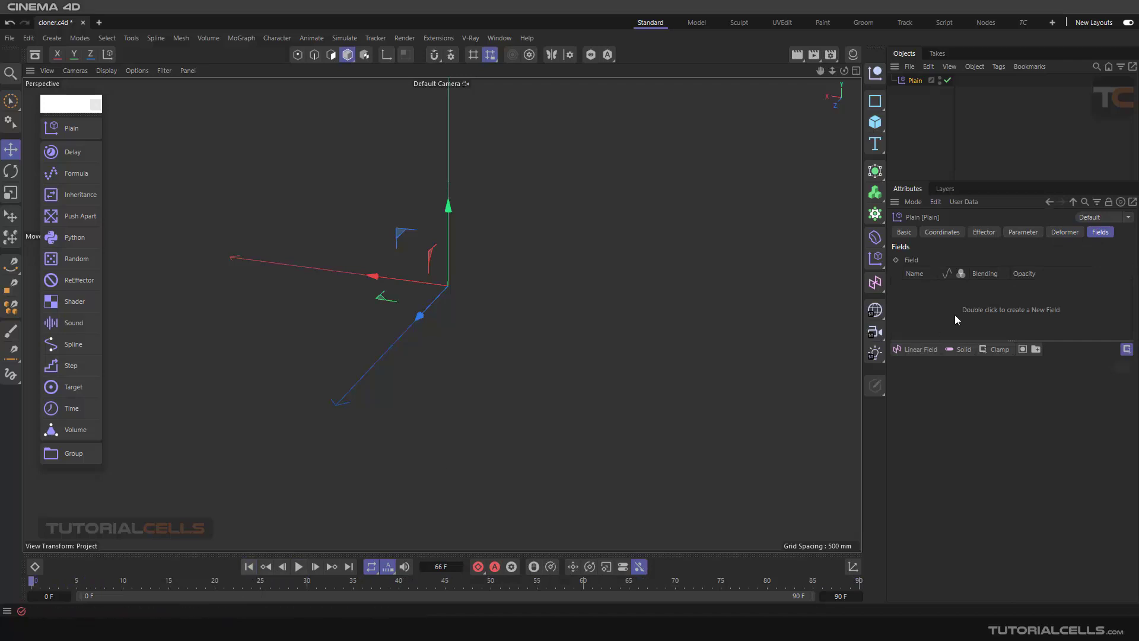
{"action": "left_click", "coordinate": [934, 233]}
{"action": "left_click", "coordinate": [981, 231]}
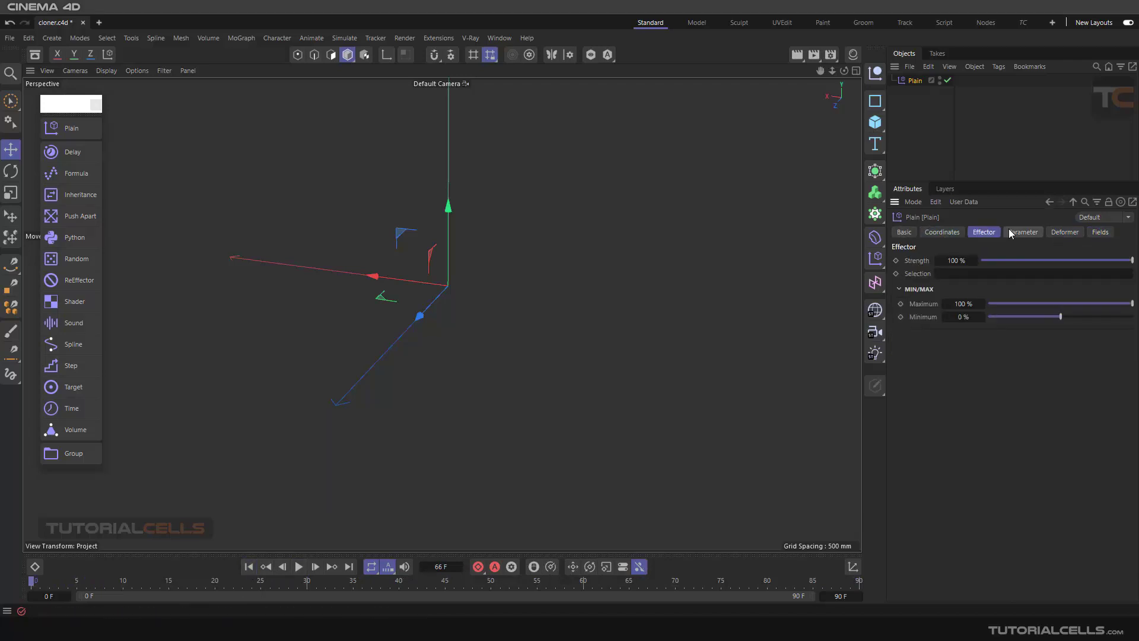
{"action": "left_click", "coordinate": [1021, 232]}
{"action": "left_click", "coordinate": [1056, 234]}
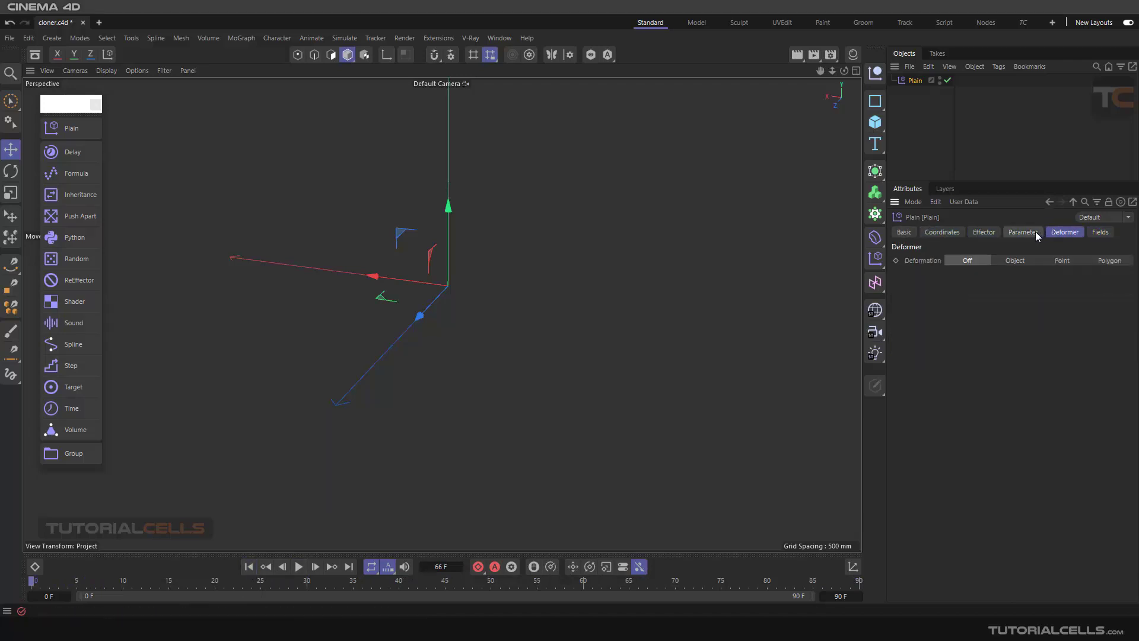
{"action": "left_click", "coordinate": [1036, 234]}
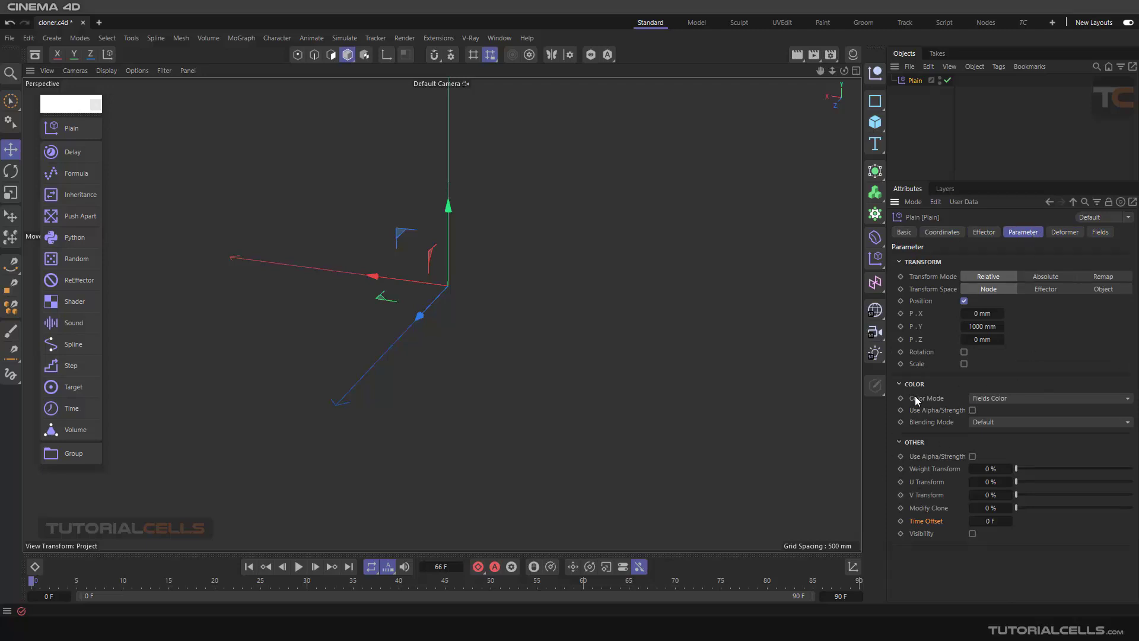